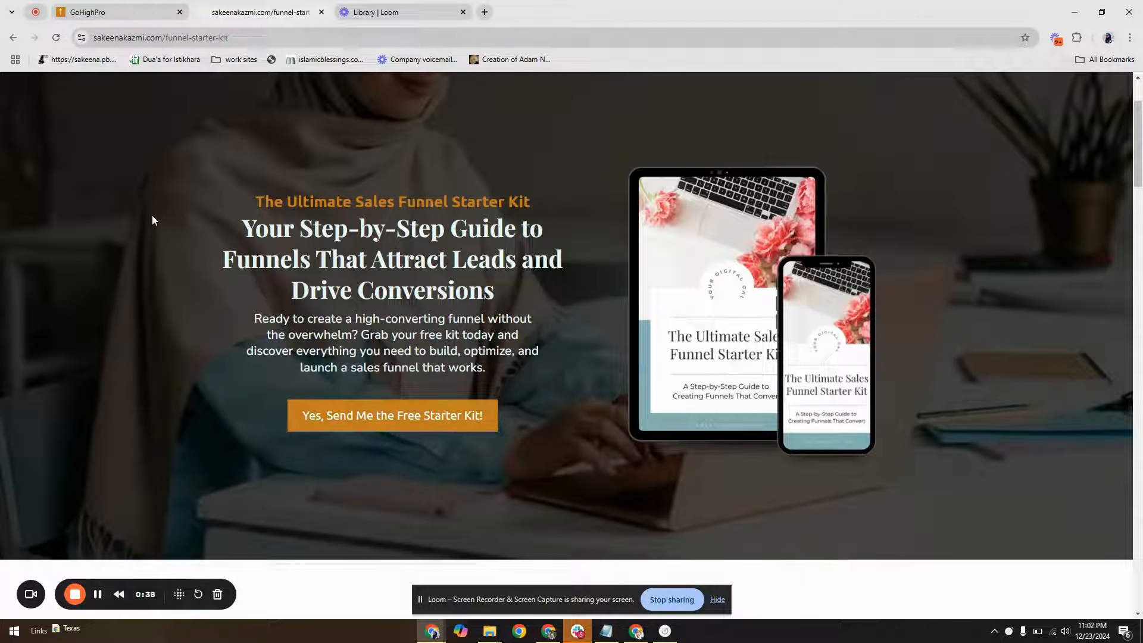
Examine the starter kit landing page's hero and kit contents, then view and close the hero's sign-up form
scroll(153, 219, "down", 2)
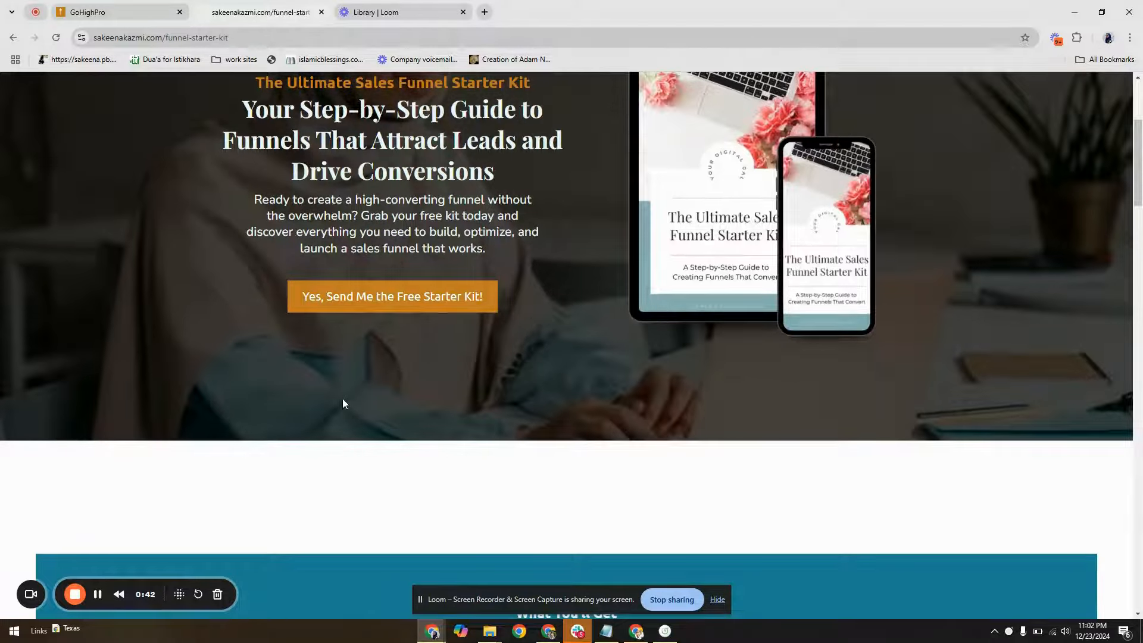
scroll(343, 404, "down", 1)
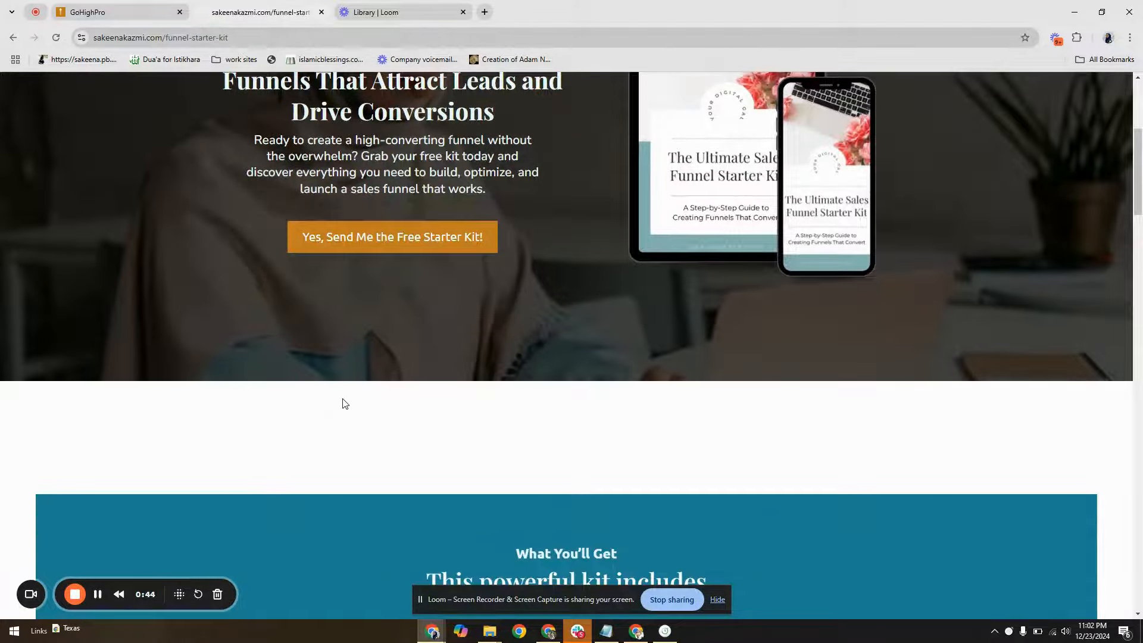
scroll(343, 403, "down", 4)
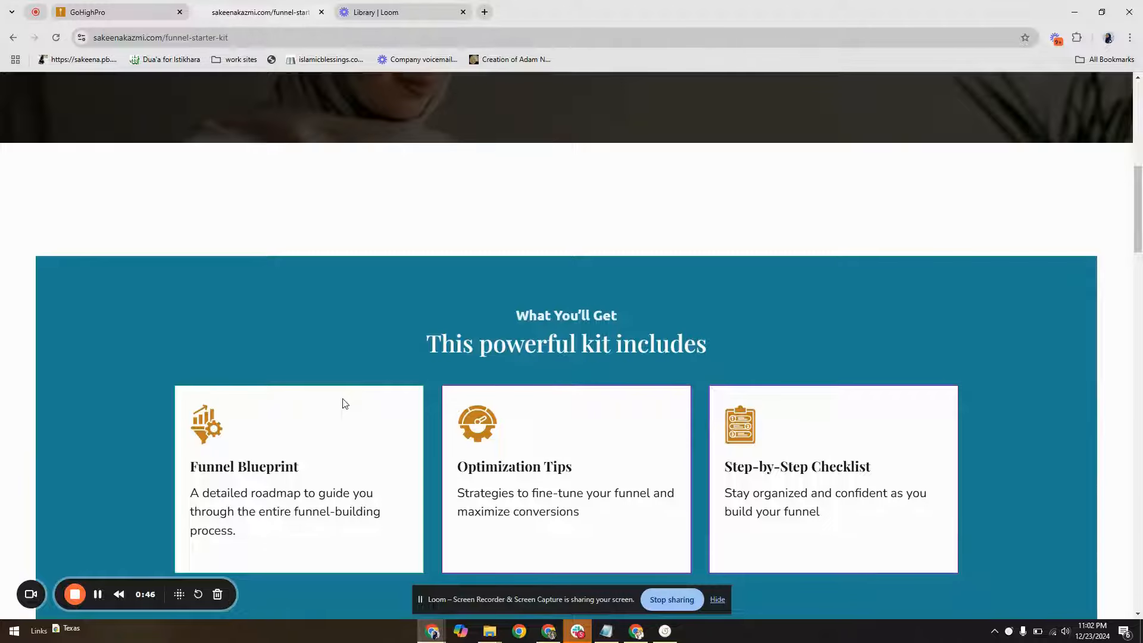
scroll(342, 403, "down", 2)
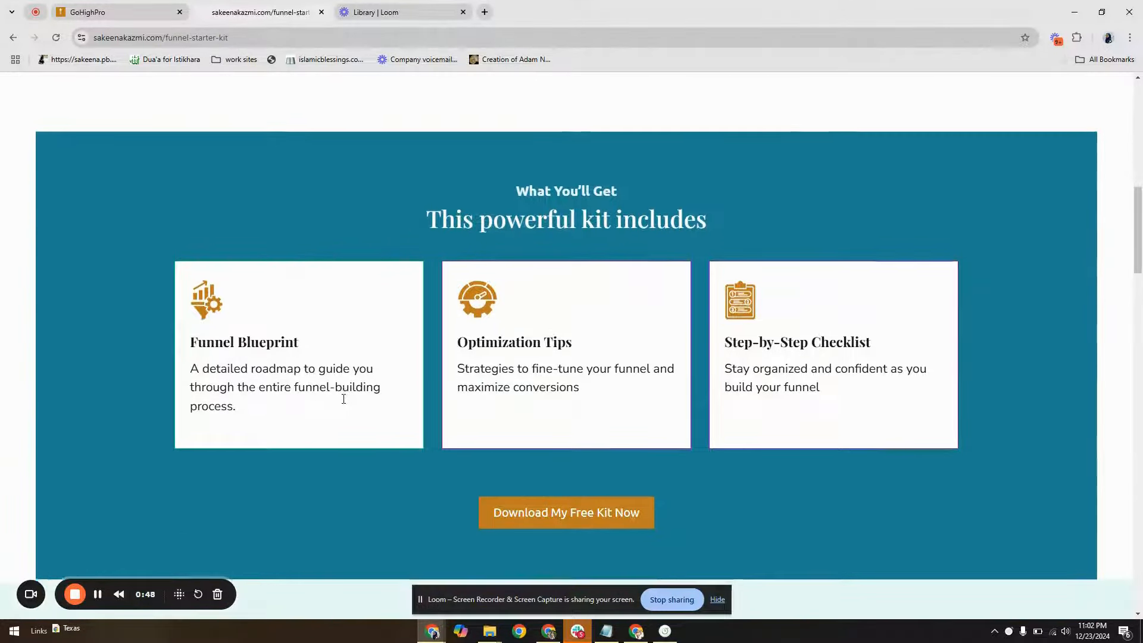
scroll(342, 398, "down", 4)
scroll(343, 403, "up", 13)
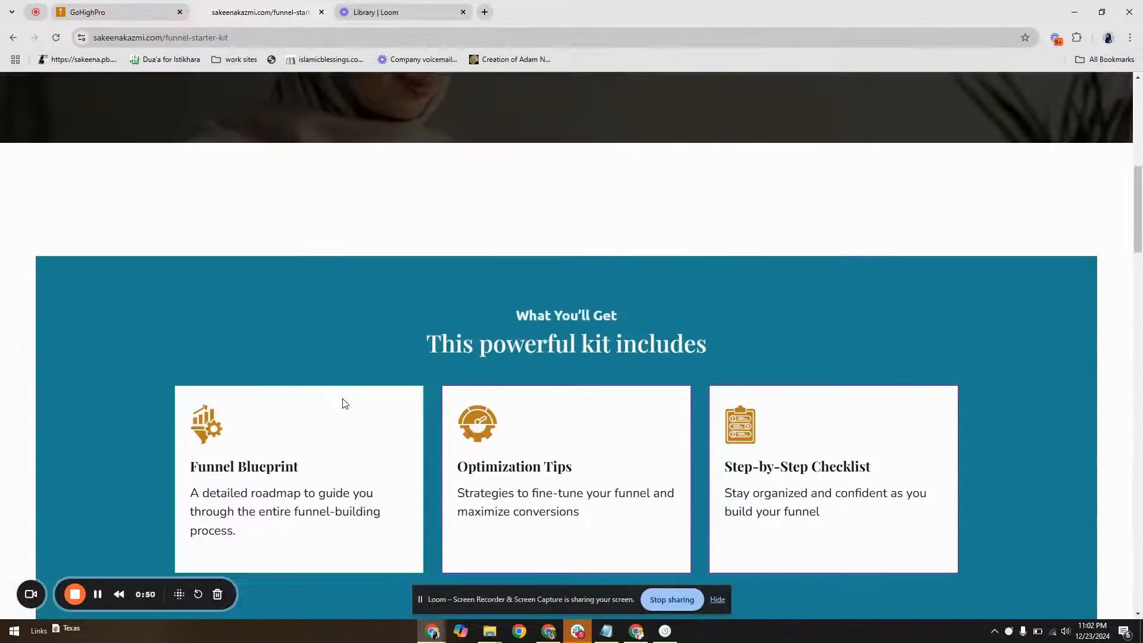
left_click(378, 369)
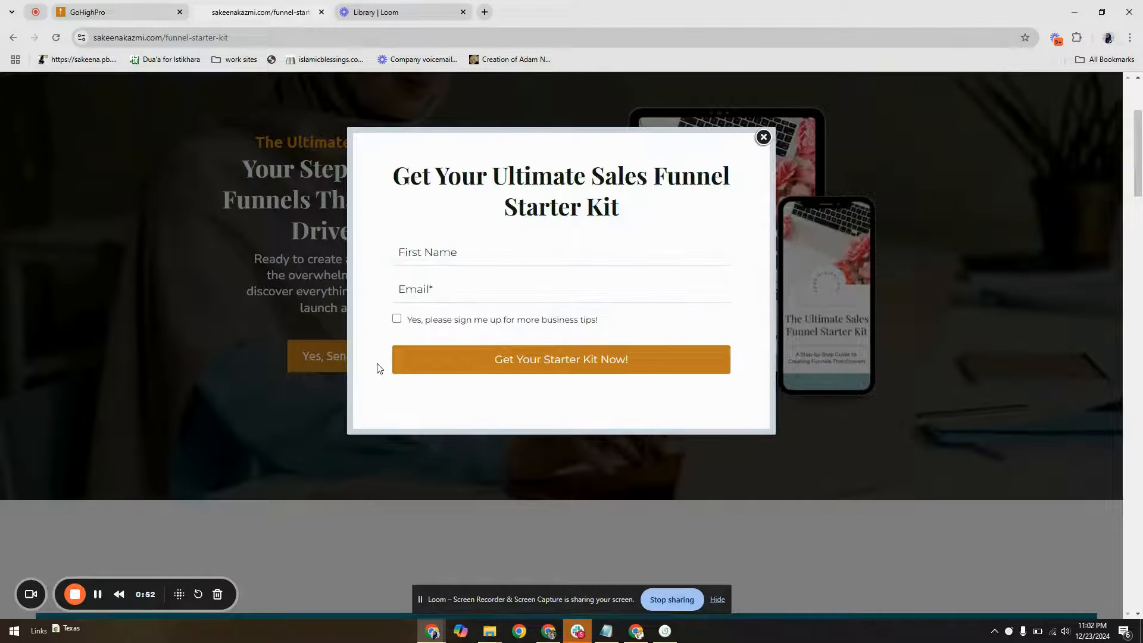
left_click(764, 139)
Examine the landing page's sections from "What You'll Get" through "Why You Need This Starter Kit" and the testimonials to the closing offer
scroll(427, 363, "down", 4)
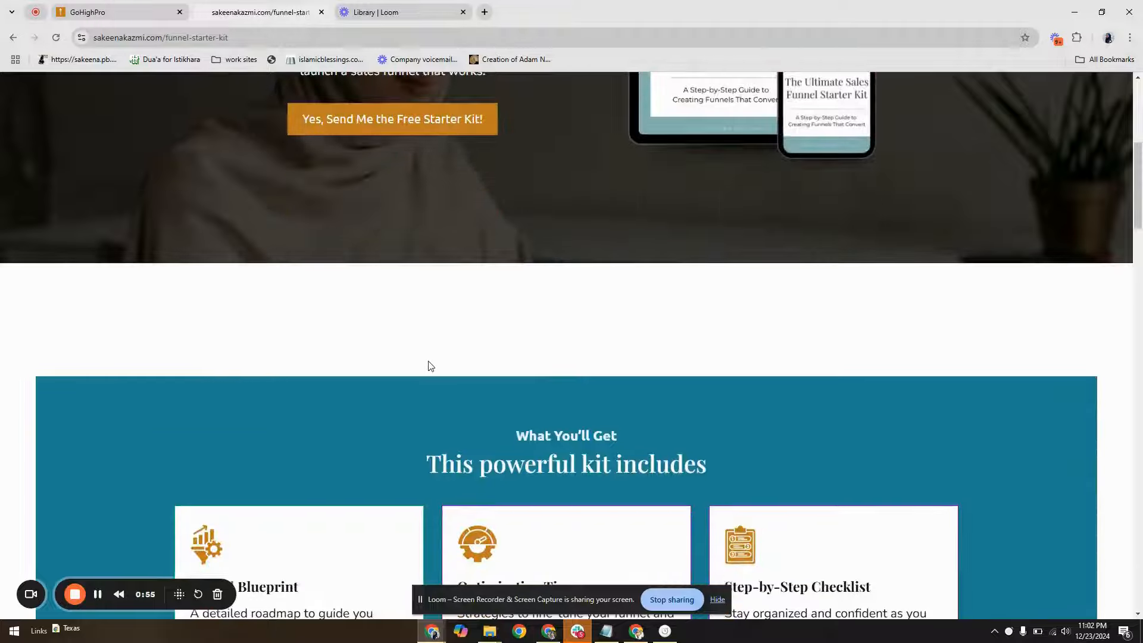
scroll(428, 363, "up", 5)
scroll(429, 361, "down", 2)
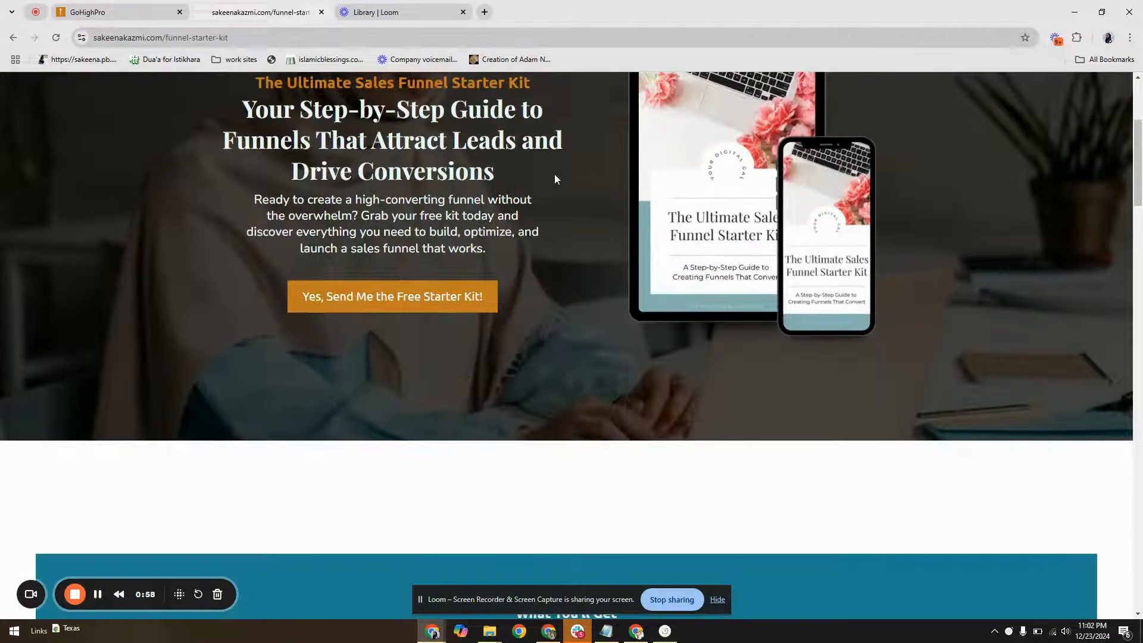
scroll(536, 324, "down", 8)
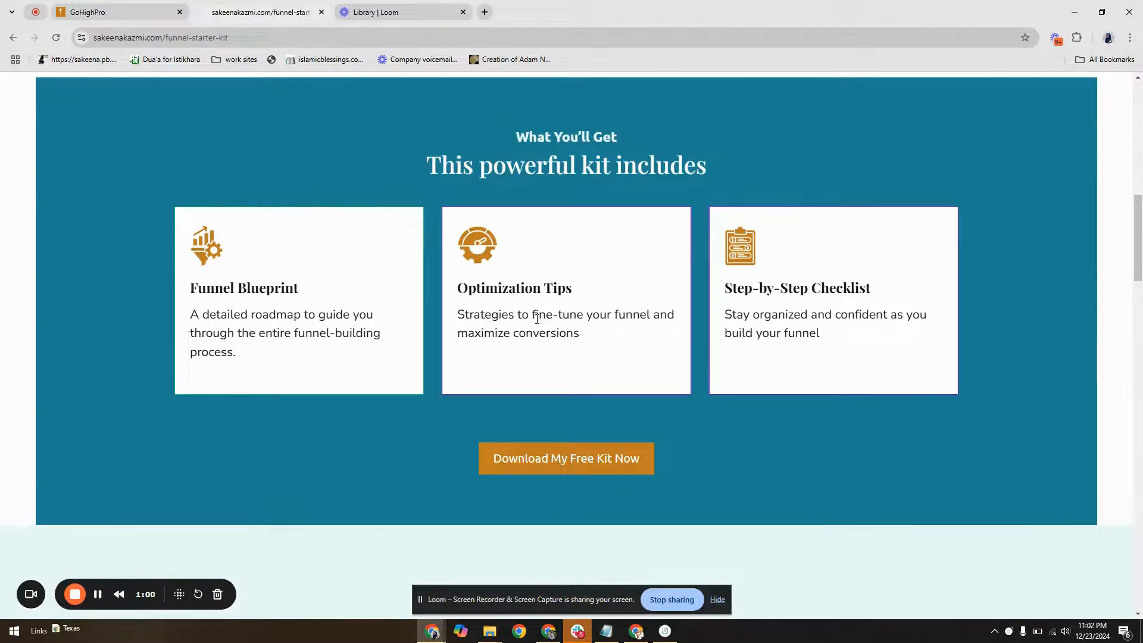
left_click_drag(487, 142, 666, 135)
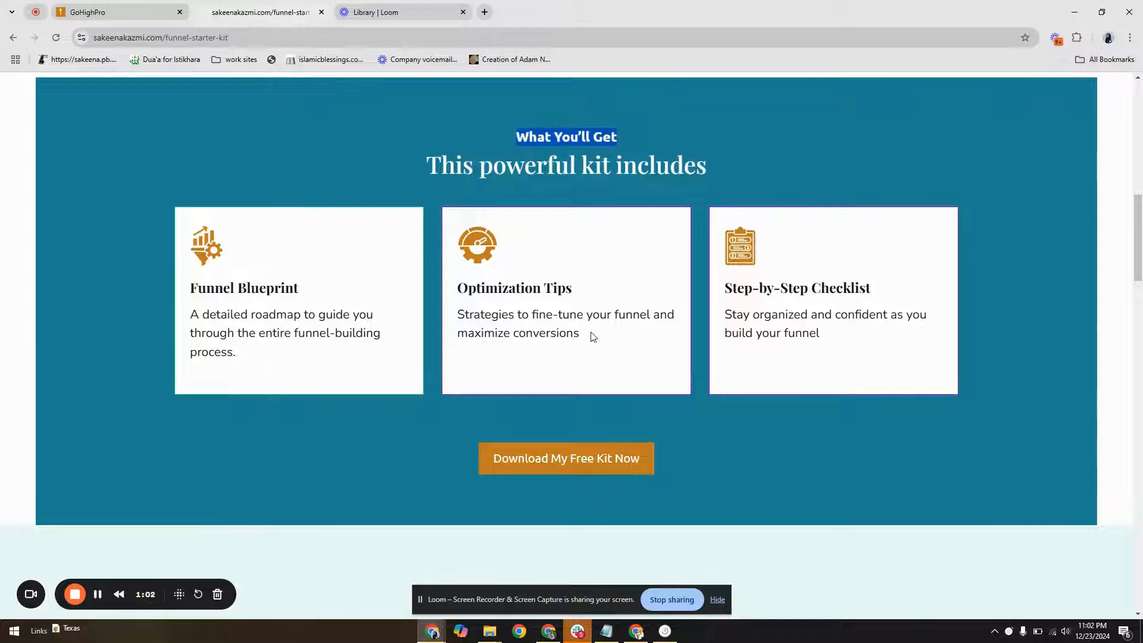
scroll(589, 333, "down", 4)
scroll(589, 326, "up", 3)
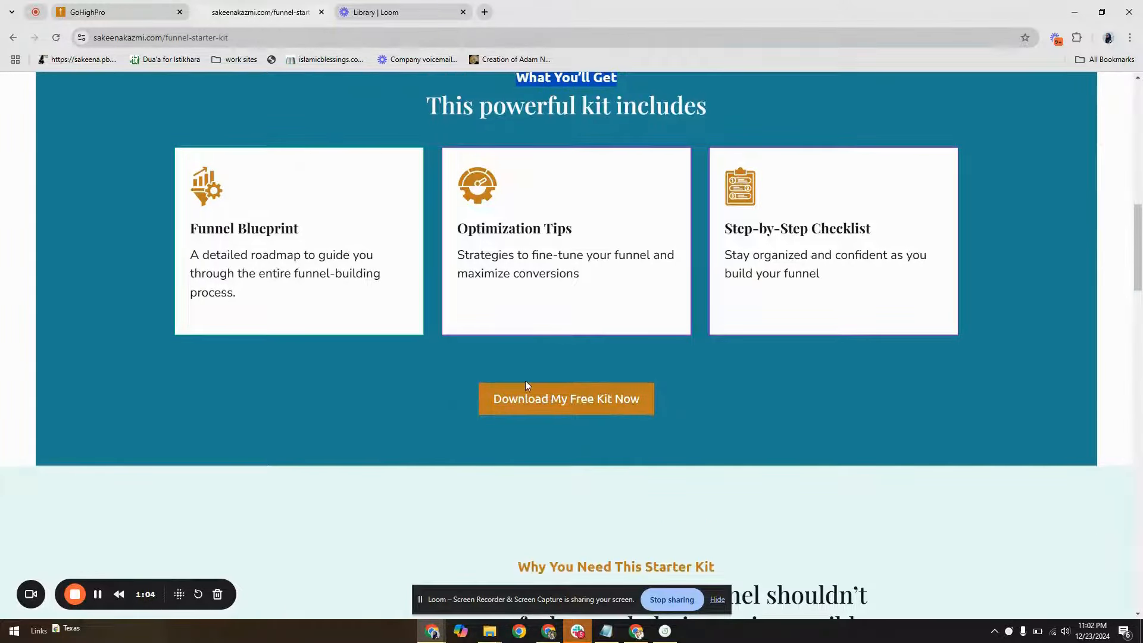
scroll(525, 384, "down", 5)
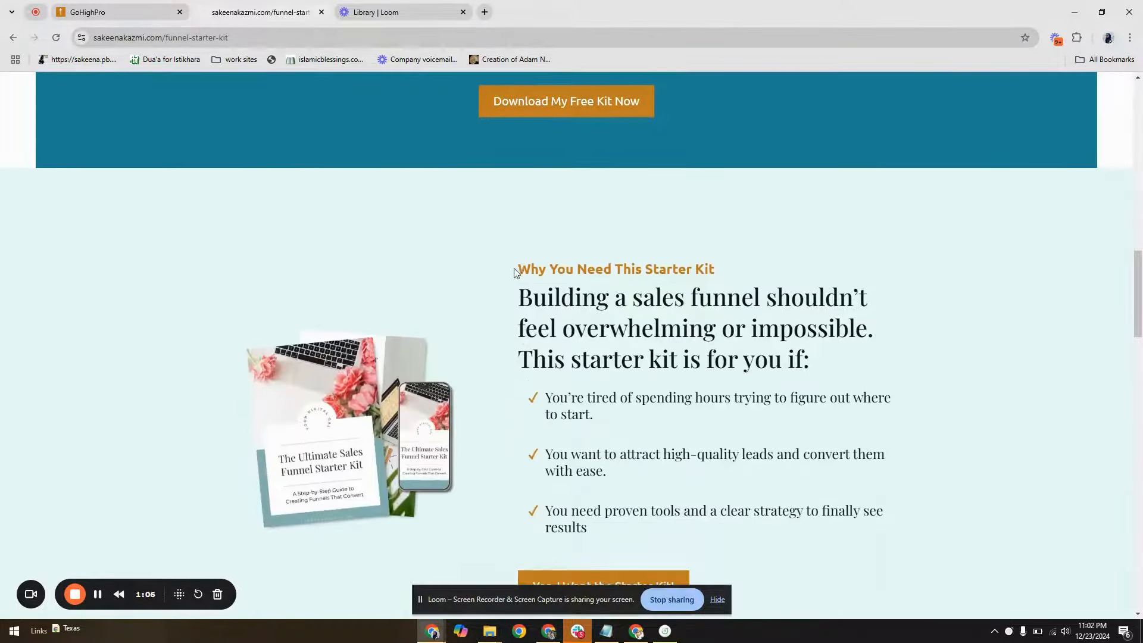
left_click_drag(518, 269, 634, 272)
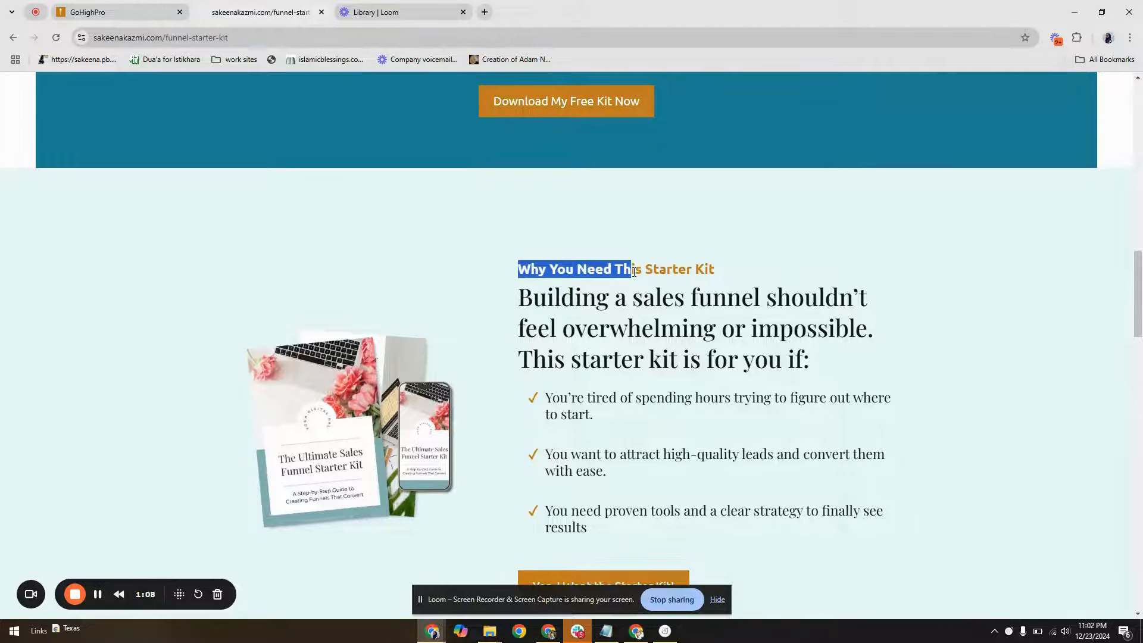
scroll(498, 357, "down", 9)
scroll(498, 359, "up", 1)
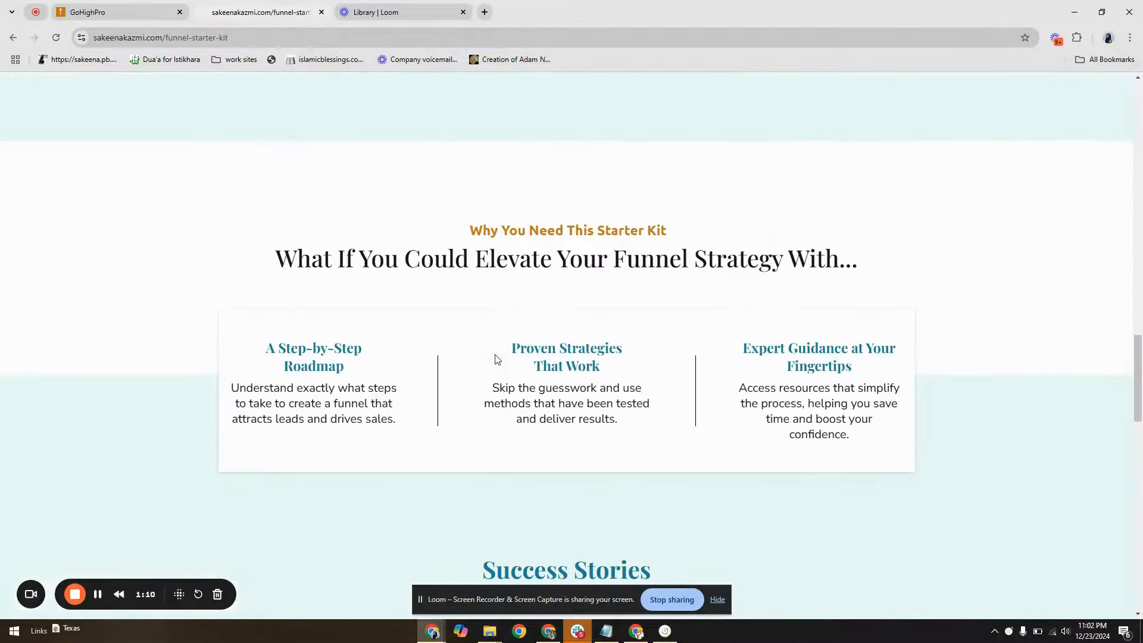
scroll(497, 359, "down", 5)
scroll(498, 359, "down", 10)
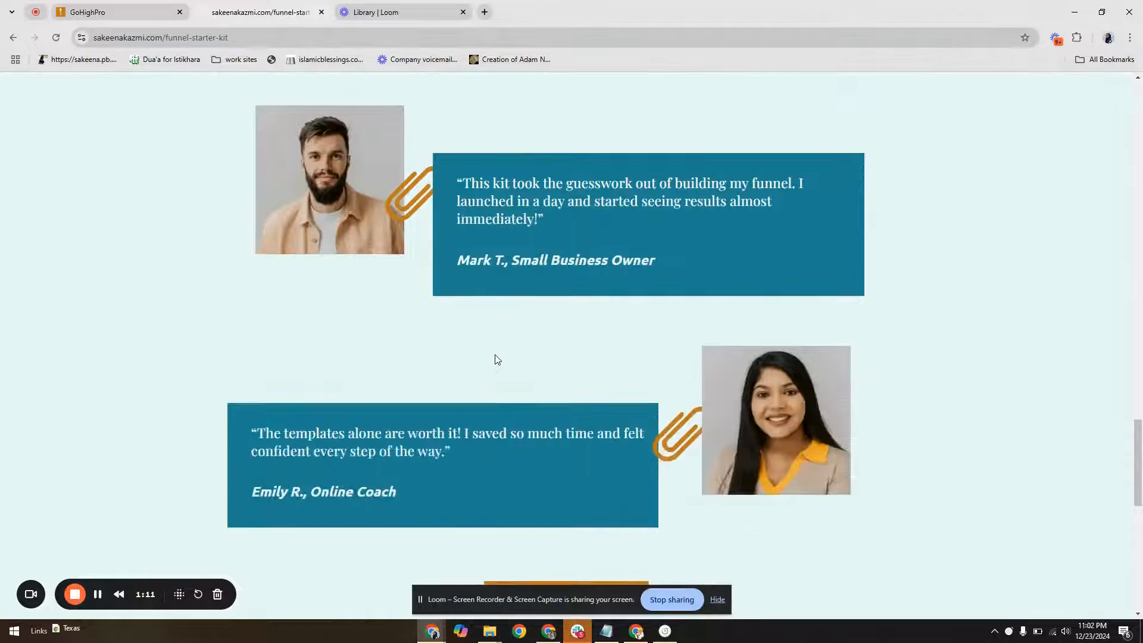
scroll(498, 359, "down", 5)
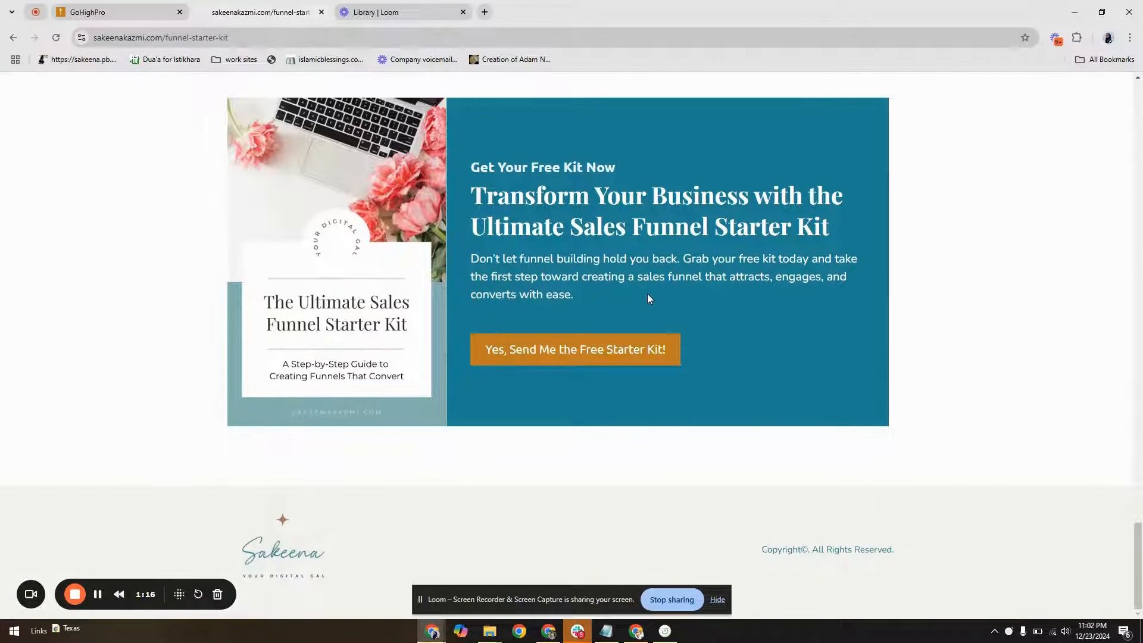
View and close the closing offer's sign-up form, then look back over the landing page up to its hero
left_click(615, 353)
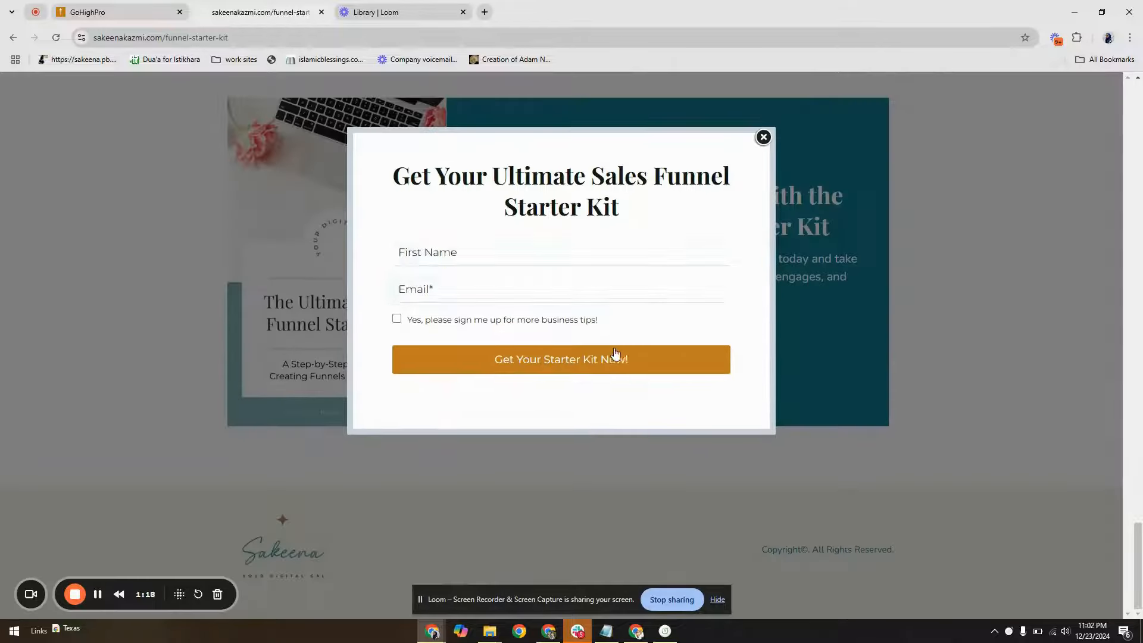
left_click(762, 138)
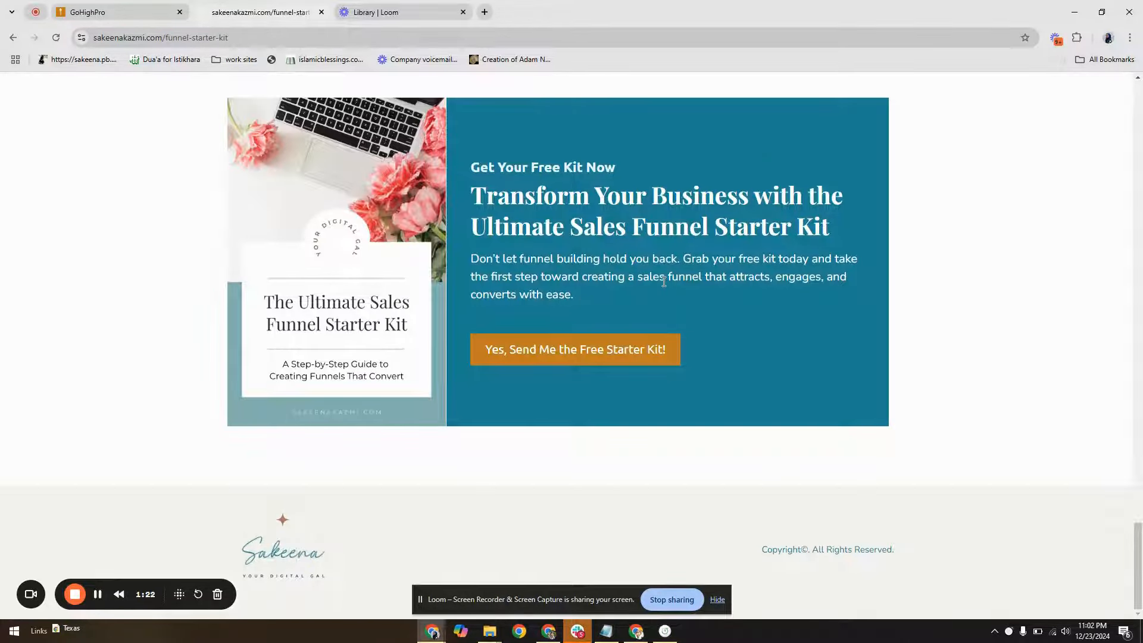
scroll(555, 323, "up", 10)
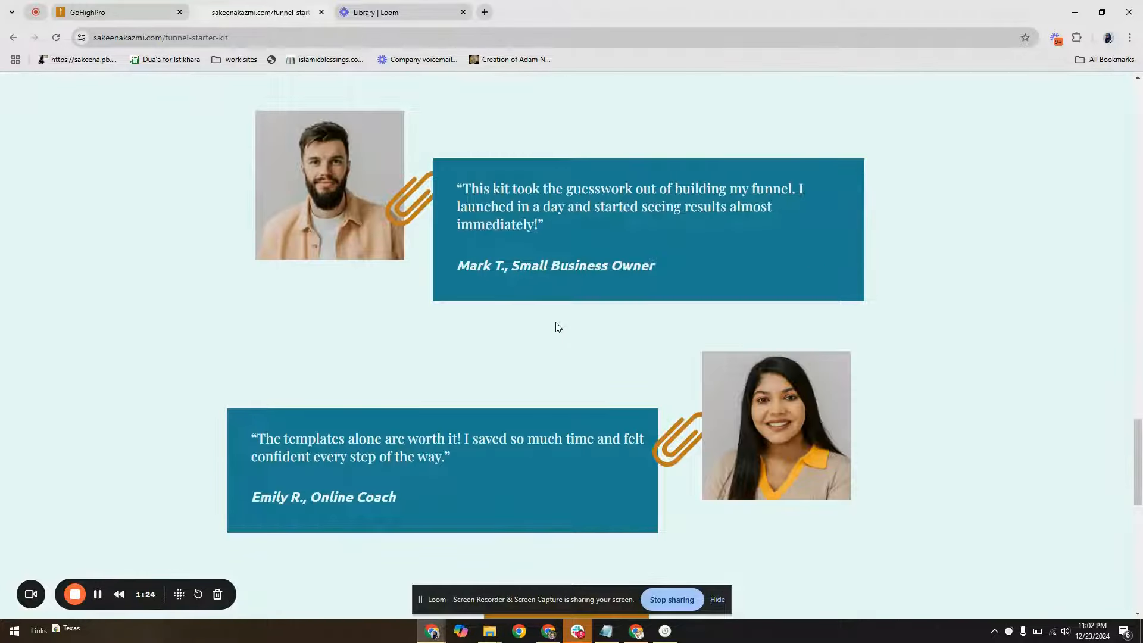
scroll(558, 327, "up", 2)
scroll(556, 323, "up", 8)
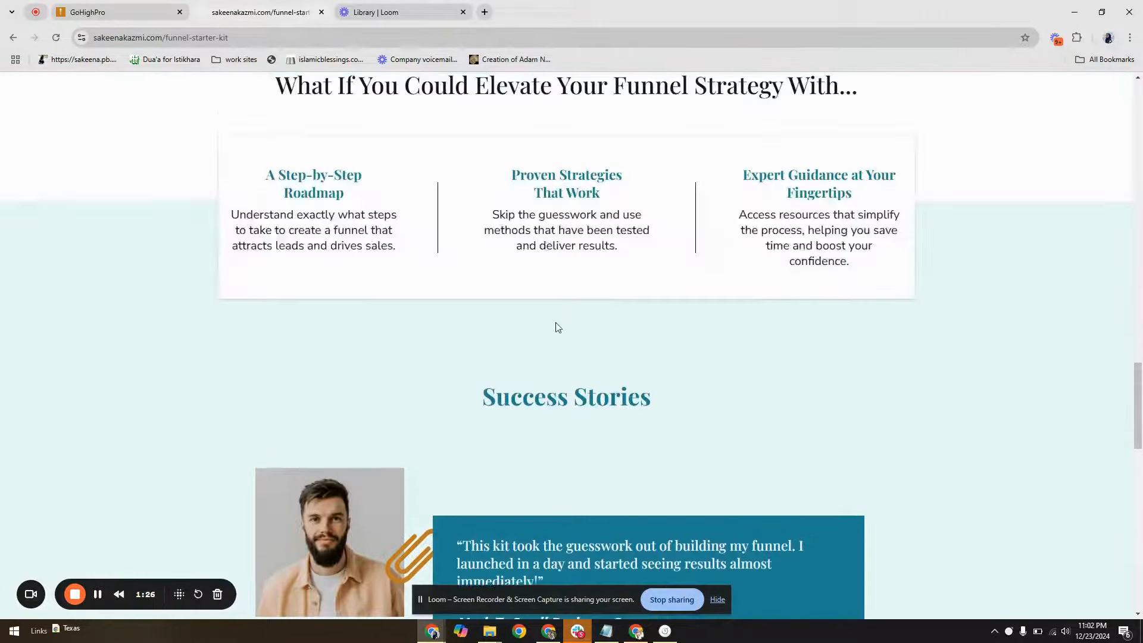
scroll(556, 323, "up", 20)
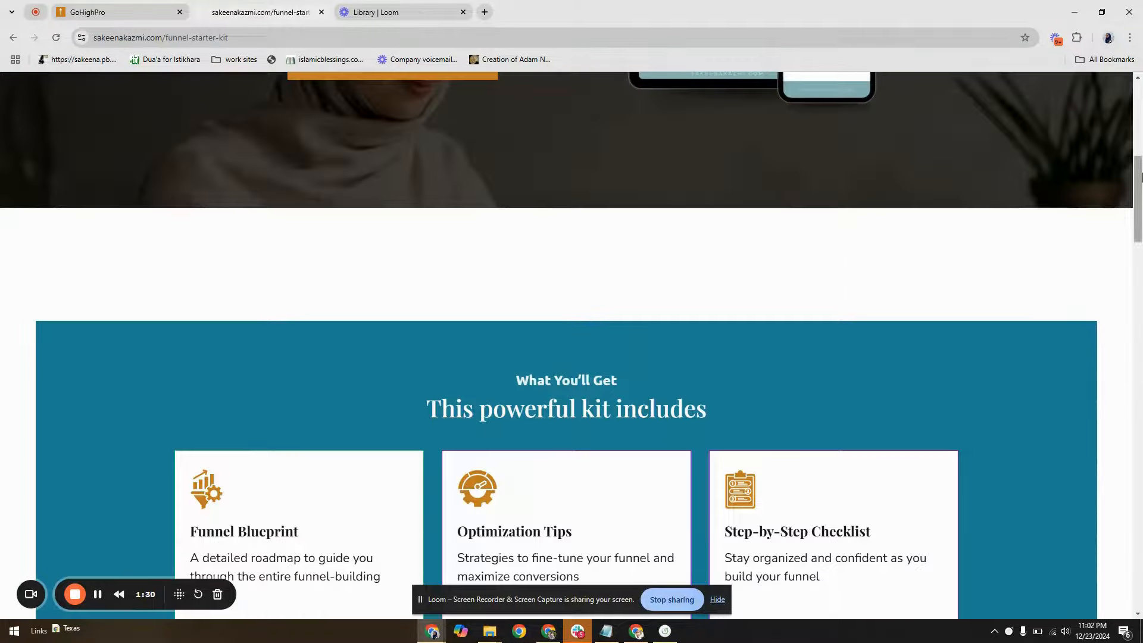
left_click_drag(1137, 191, 1139, 90)
Switch to GoHighPro and create a blank funnel named "Lead Funnel Guide" under Sites
left_click(111, 9)
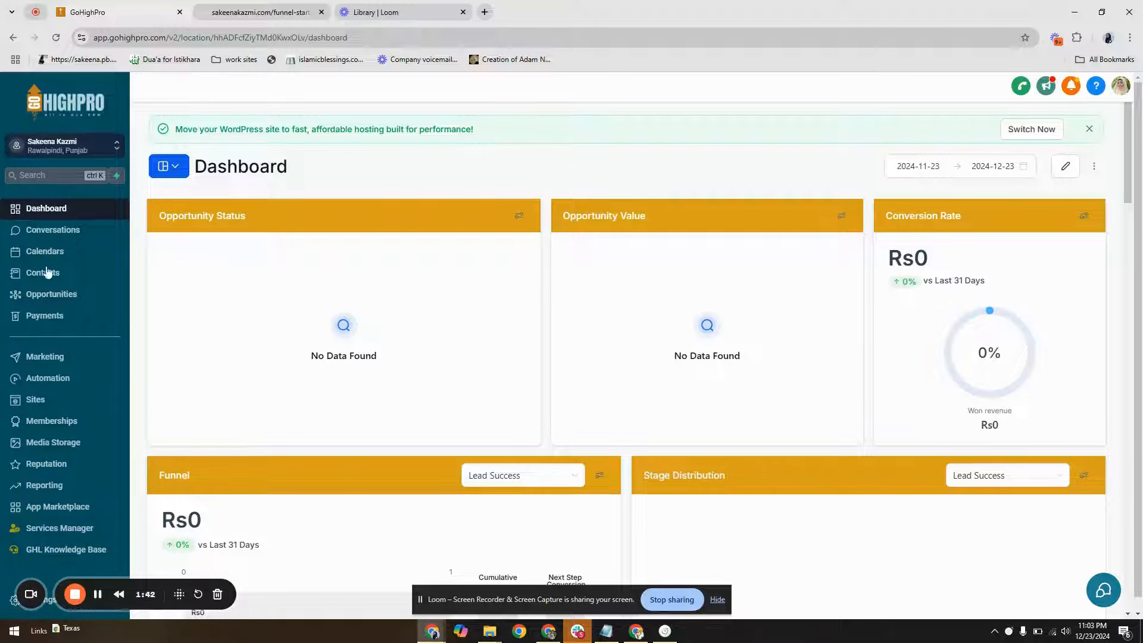
left_click(54, 406)
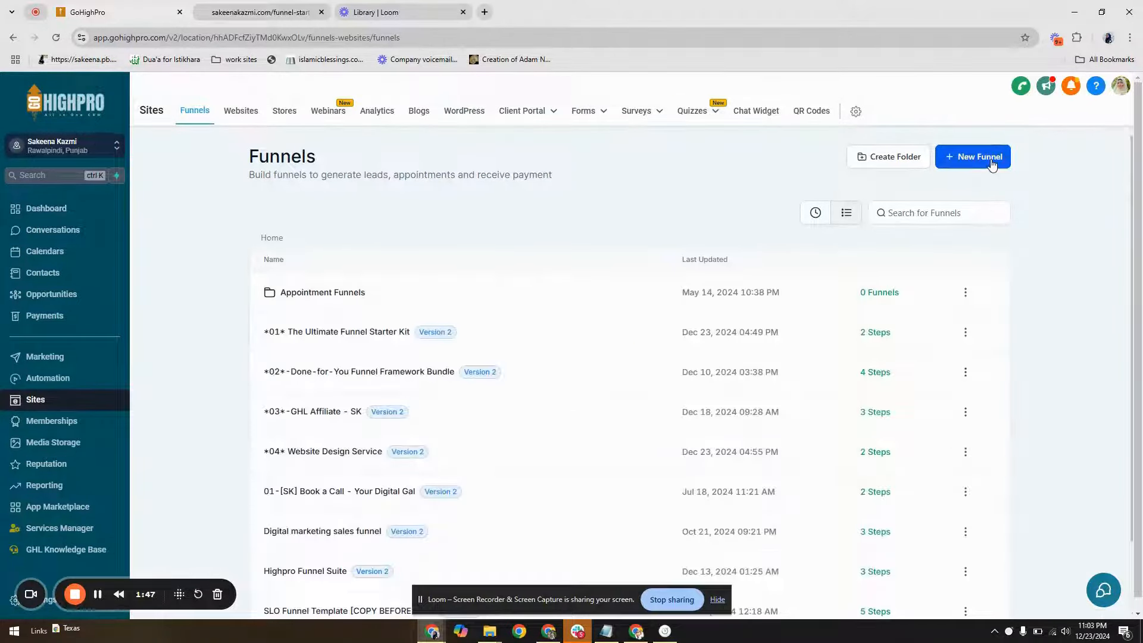
left_click(990, 158)
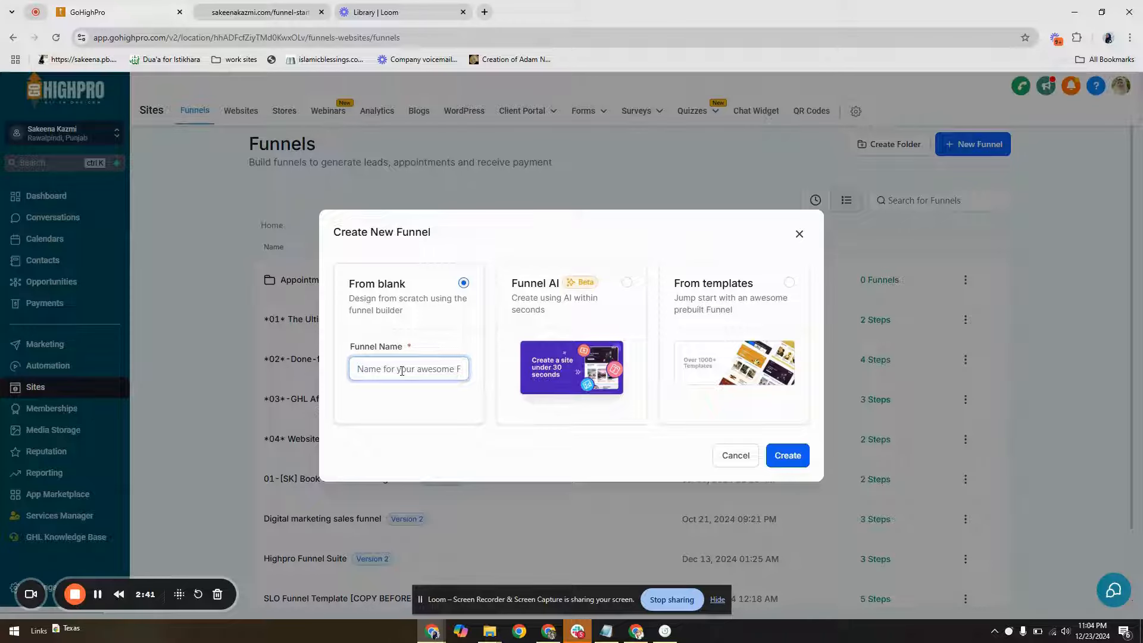
type("Op")
key("BackSpace")
key("BackSpace")
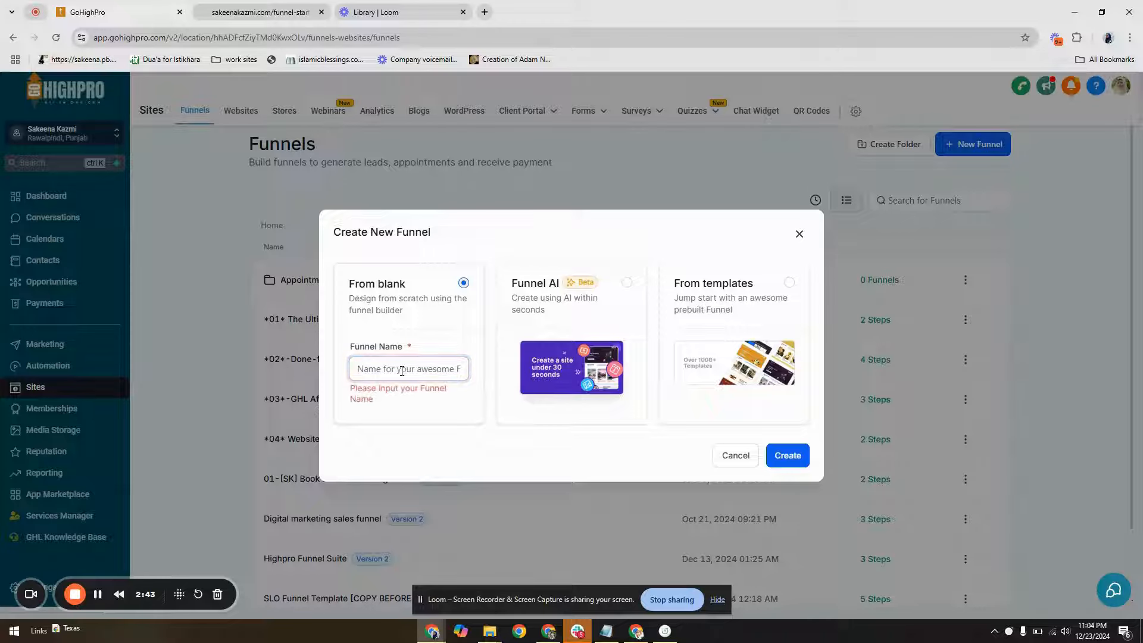
type("Lead Funnel Guide")
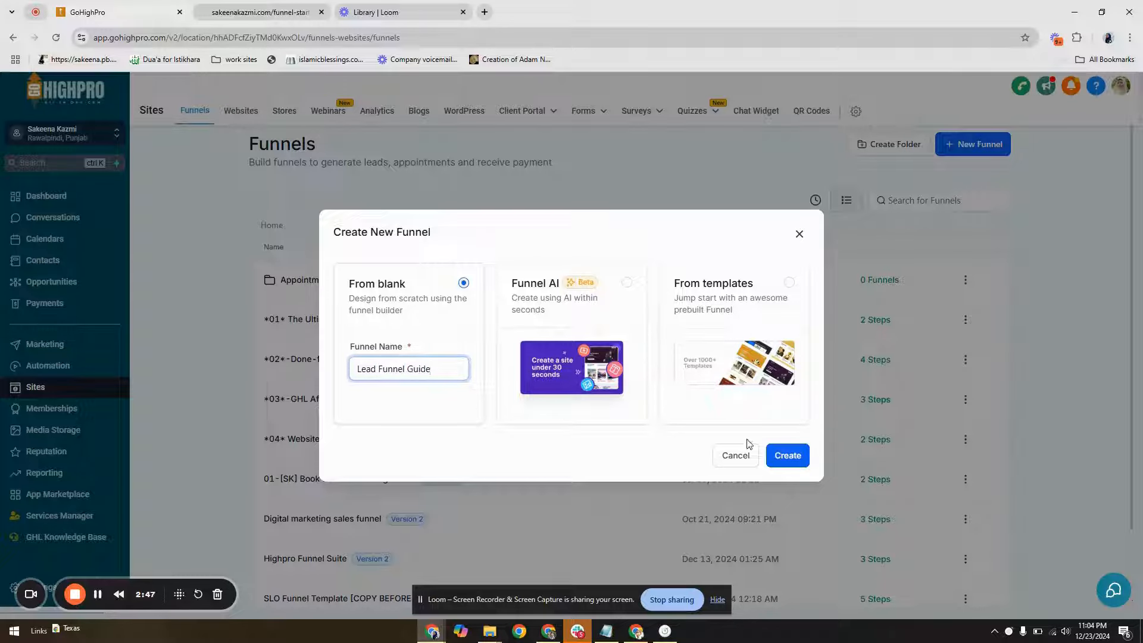
left_click(786, 455)
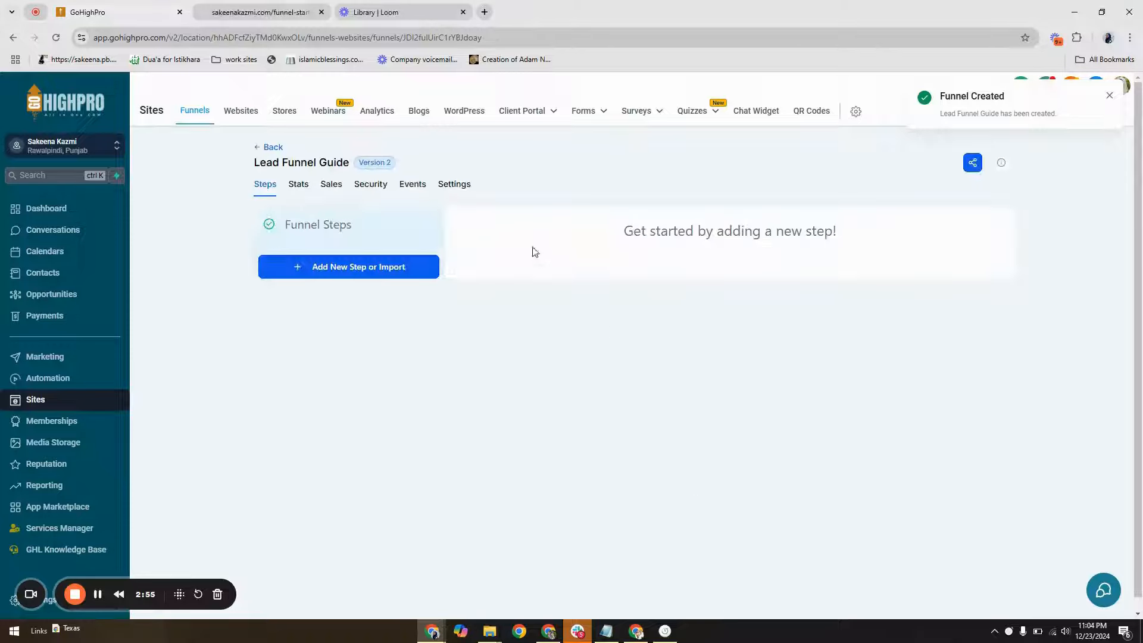
Add a funnel step named "Opt-in Page" to the Lead Funnel Guide, leaving the path and ClickFunnels import empty
left_click(373, 269)
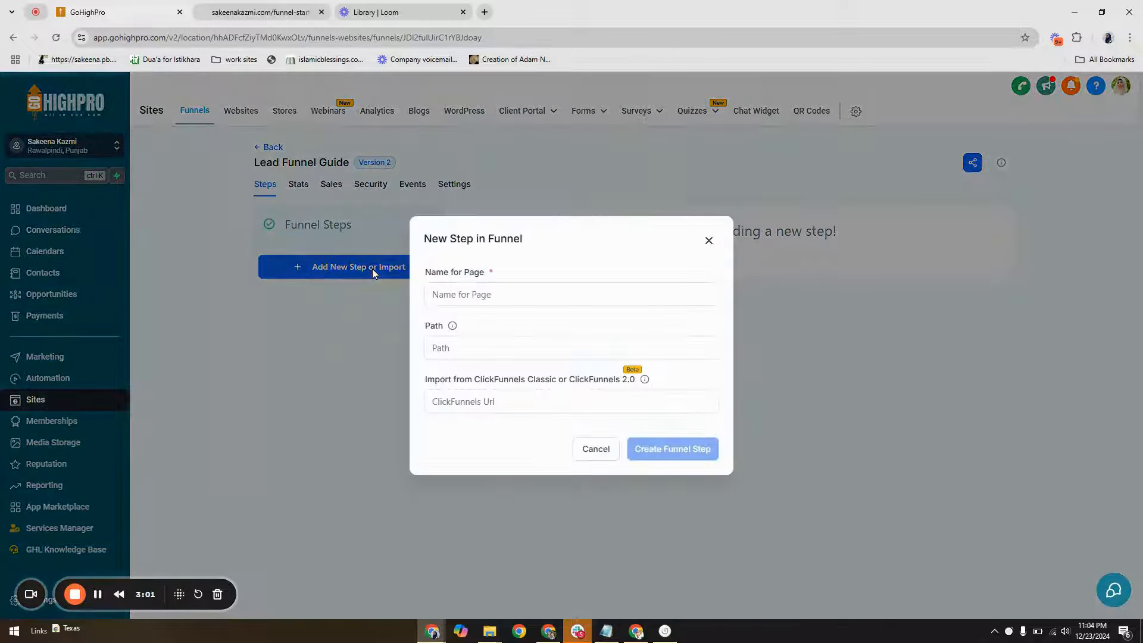
left_click(513, 293)
type("Opt")
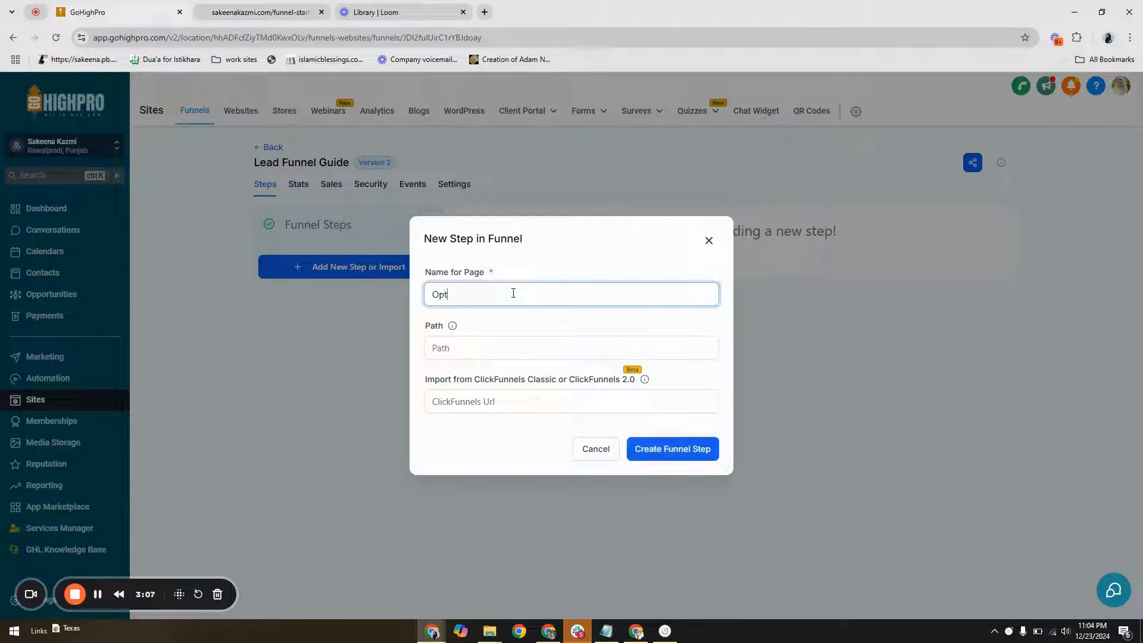
type(" in Page")
left_click(453, 293)
key("BackSpace")
type("-")
key("Delete")
left_click(693, 445)
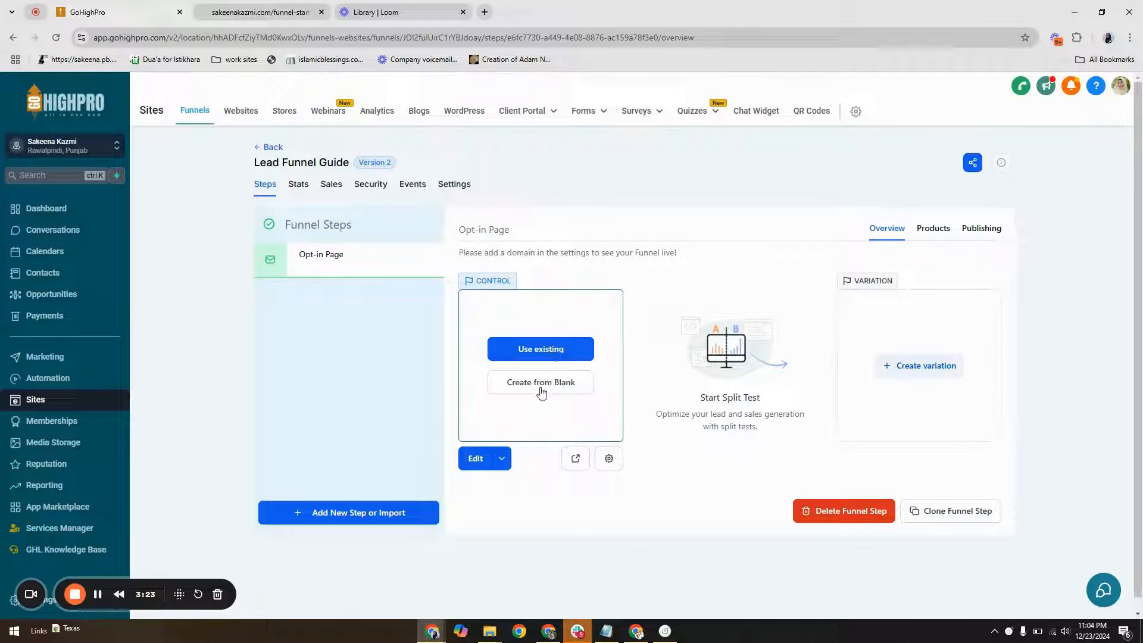
Create the Opt-in Page's control version from blank and place a full-width section on the empty page
left_click(541, 390)
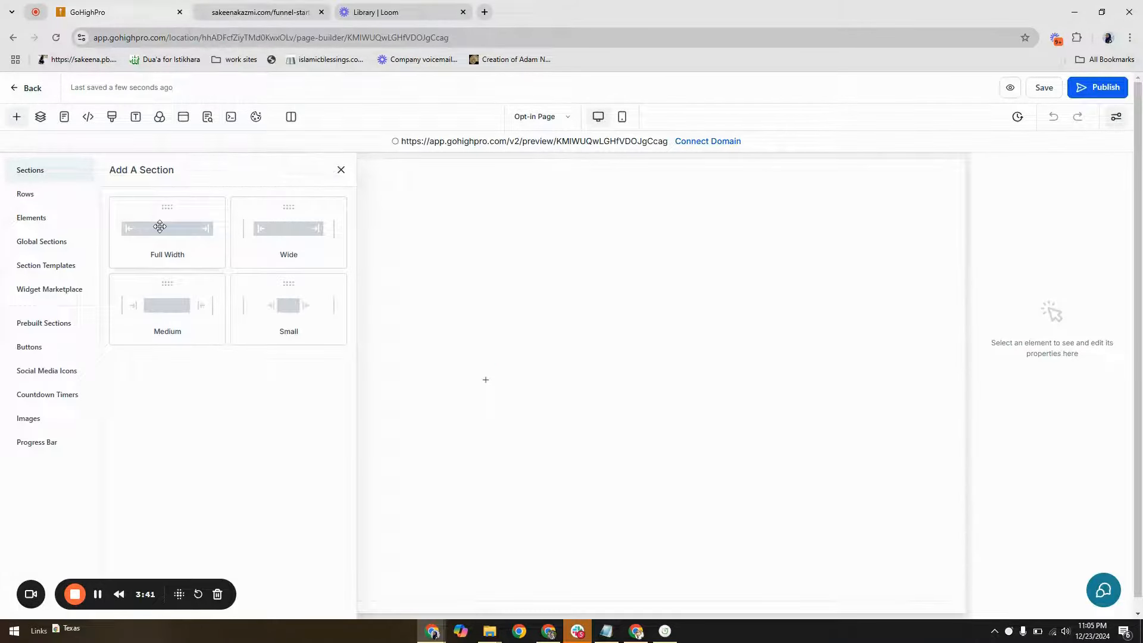
mouse_move(159, 226)
left_mouse_down()
mouse_move(521, 237)
mouse_move(171, 240)
mouse_move(166, 226)
left_mouse_up()
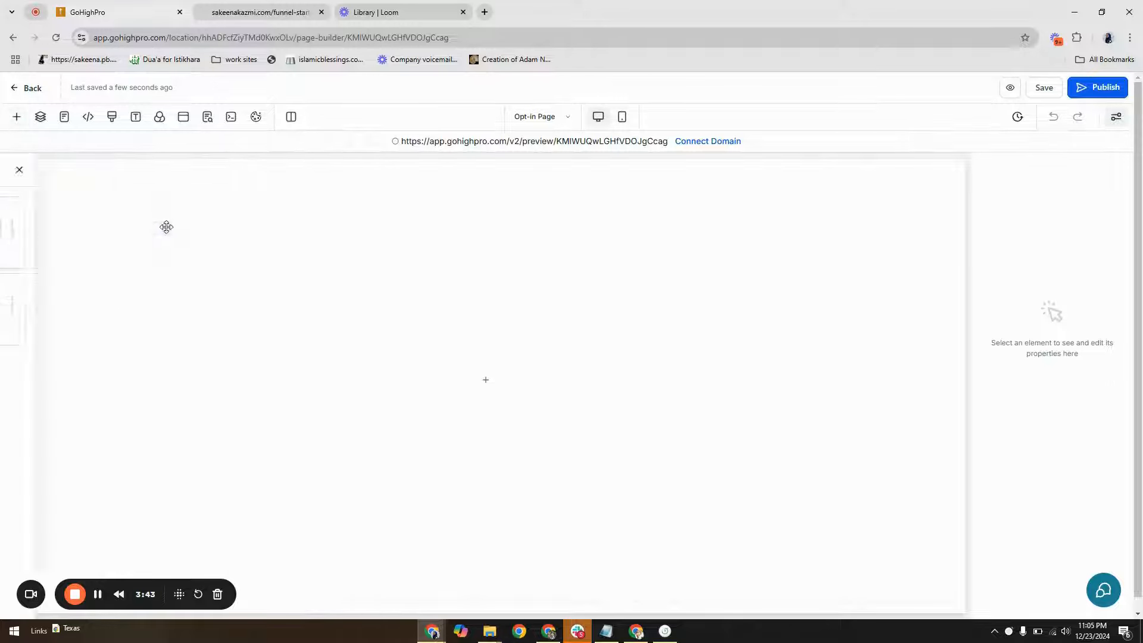
left_click(17, 118)
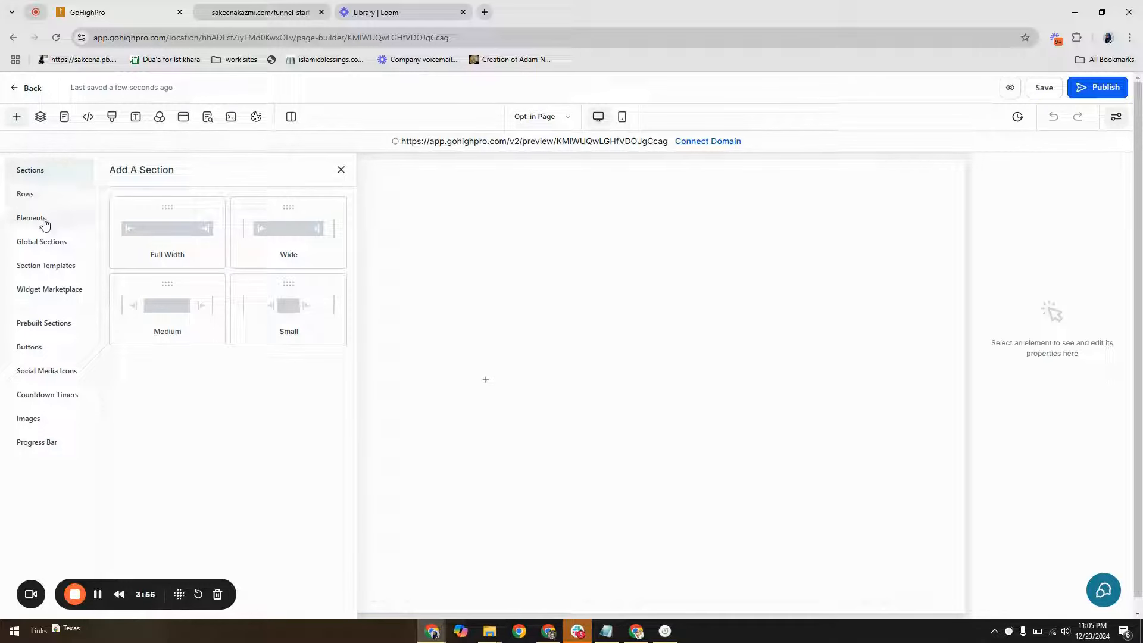
left_click_drag(158, 250, 535, 238)
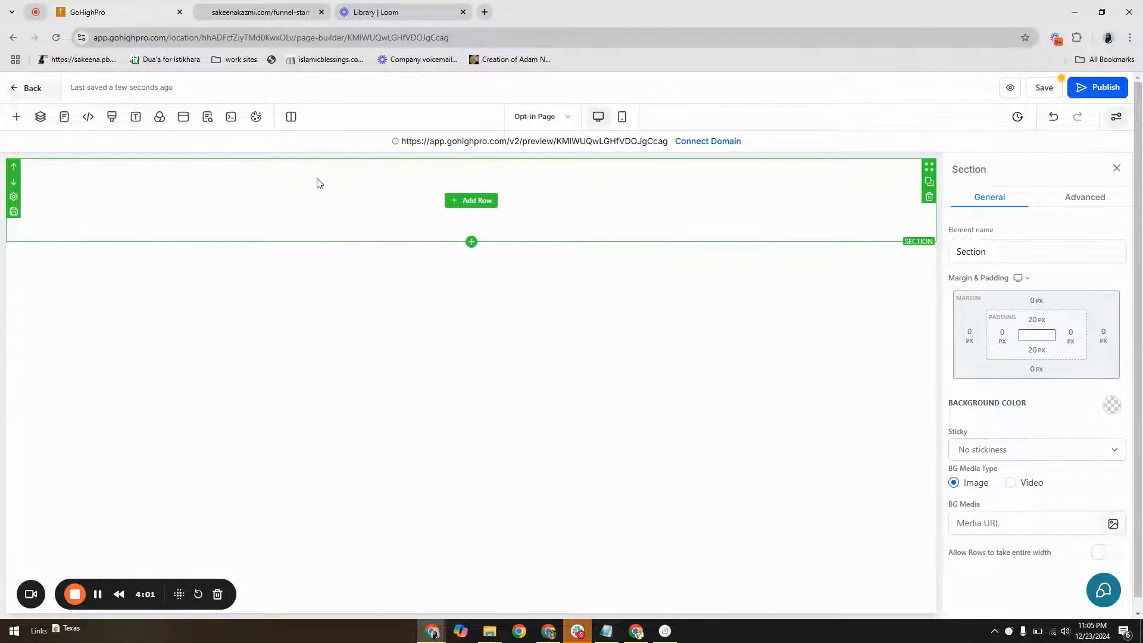
Add a one-column row to the empty section and place an Image element in its column
left_click(488, 204)
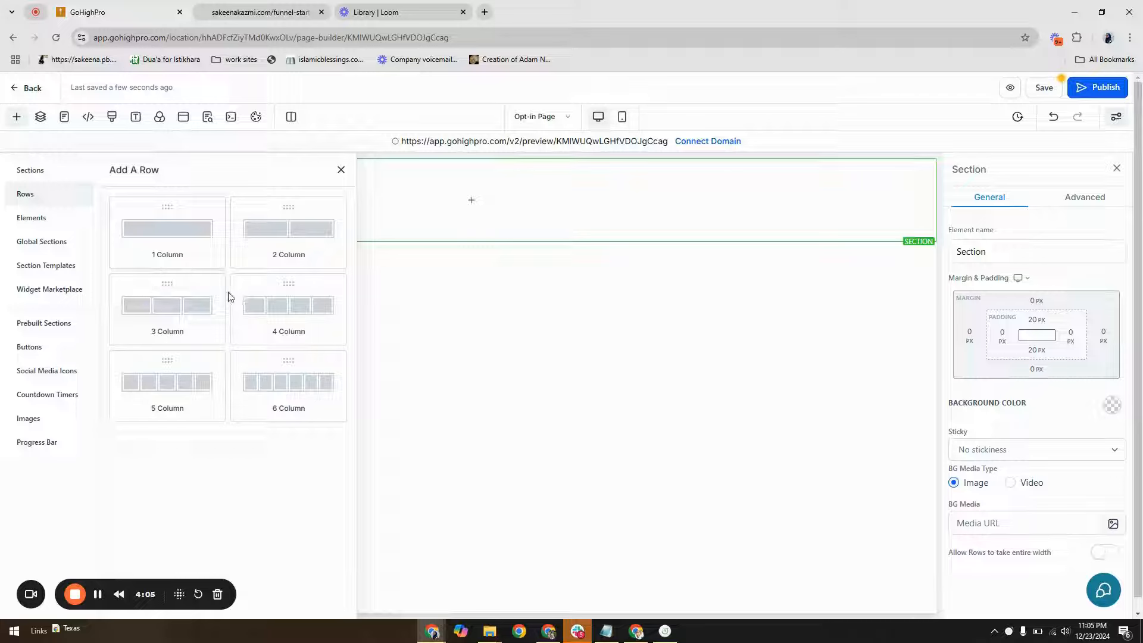
left_click(174, 239)
left_click_drag(175, 238, 477, 200)
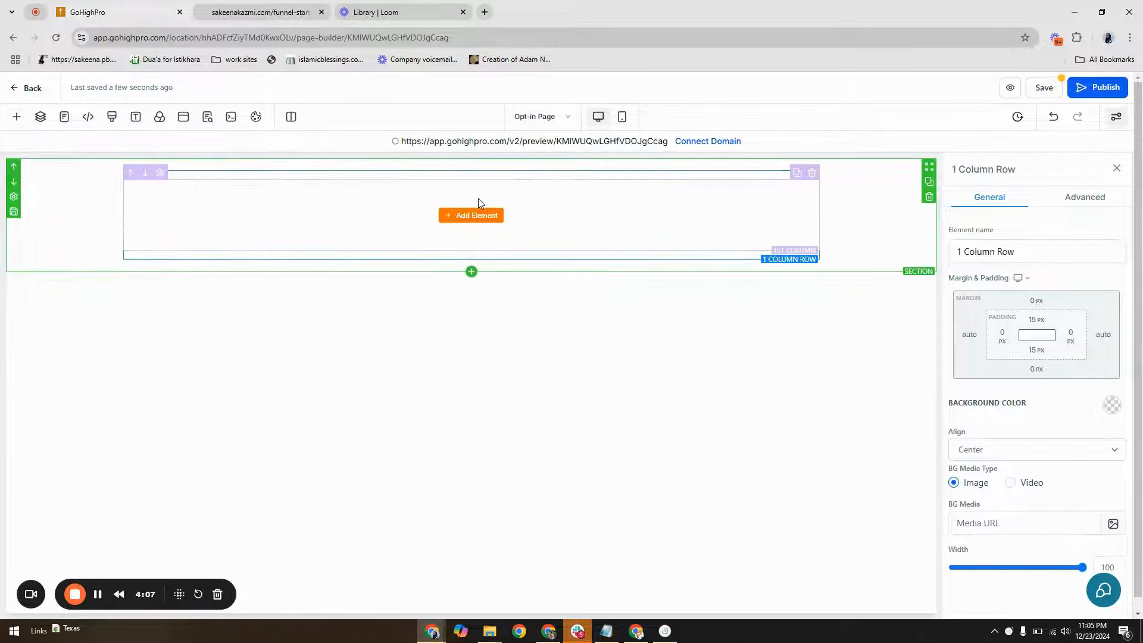
left_click(454, 218)
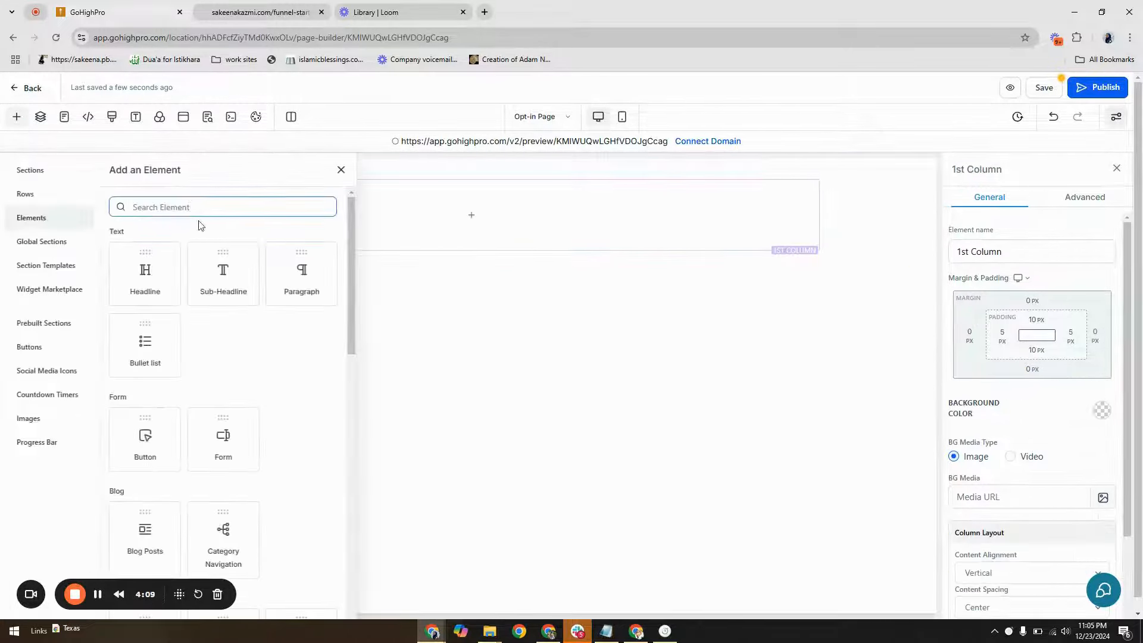
type("im")
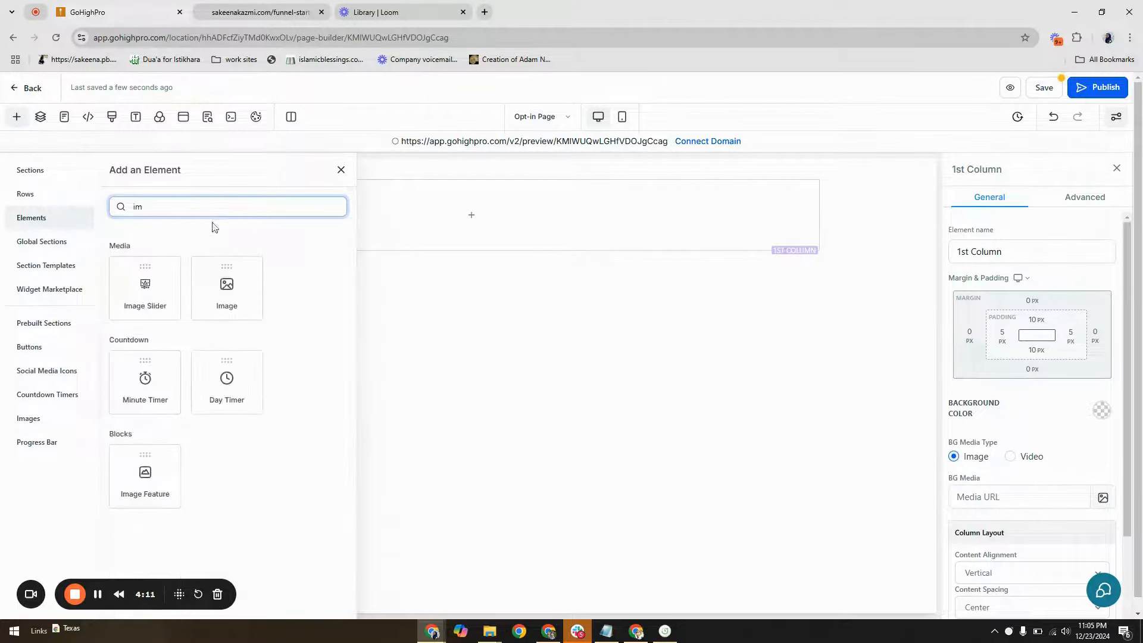
left_click_drag(225, 271, 230, 281)
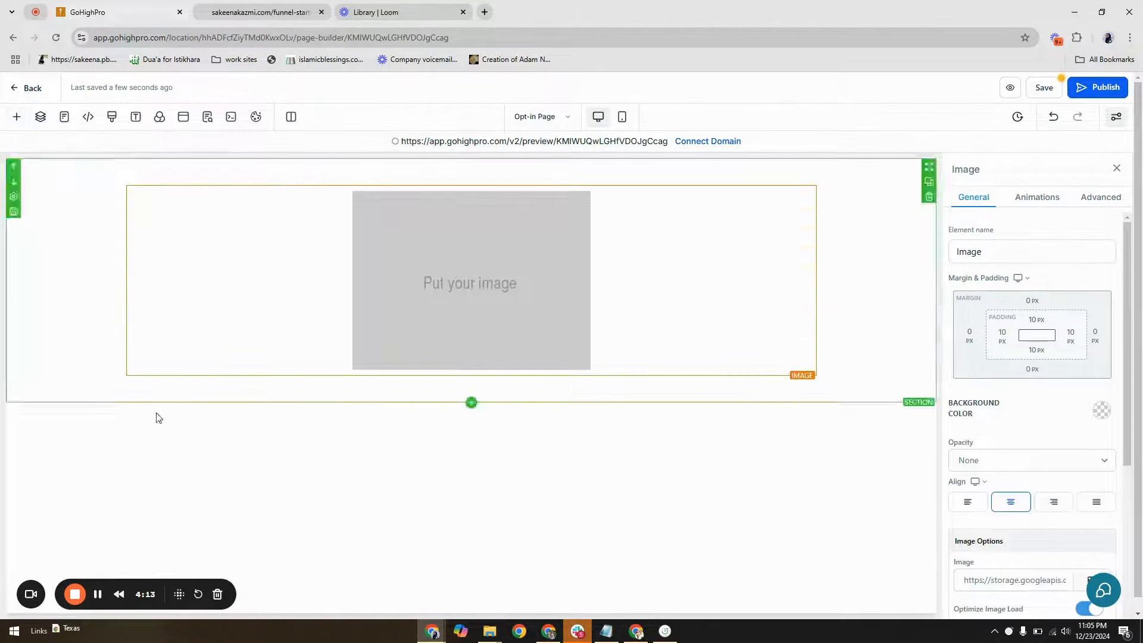
Replace the placeholder image with the starter kit landing page's logo via its copied image address, and set its width to 200 px
scroll(1095, 439, "down", 4)
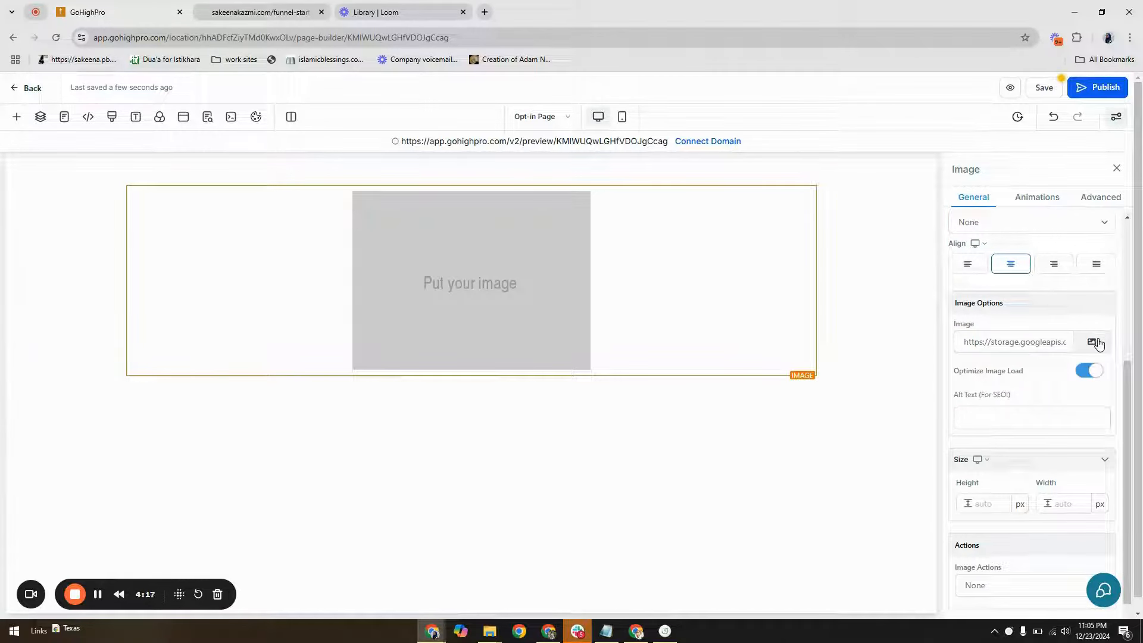
left_click(255, 13)
right_click(558, 122)
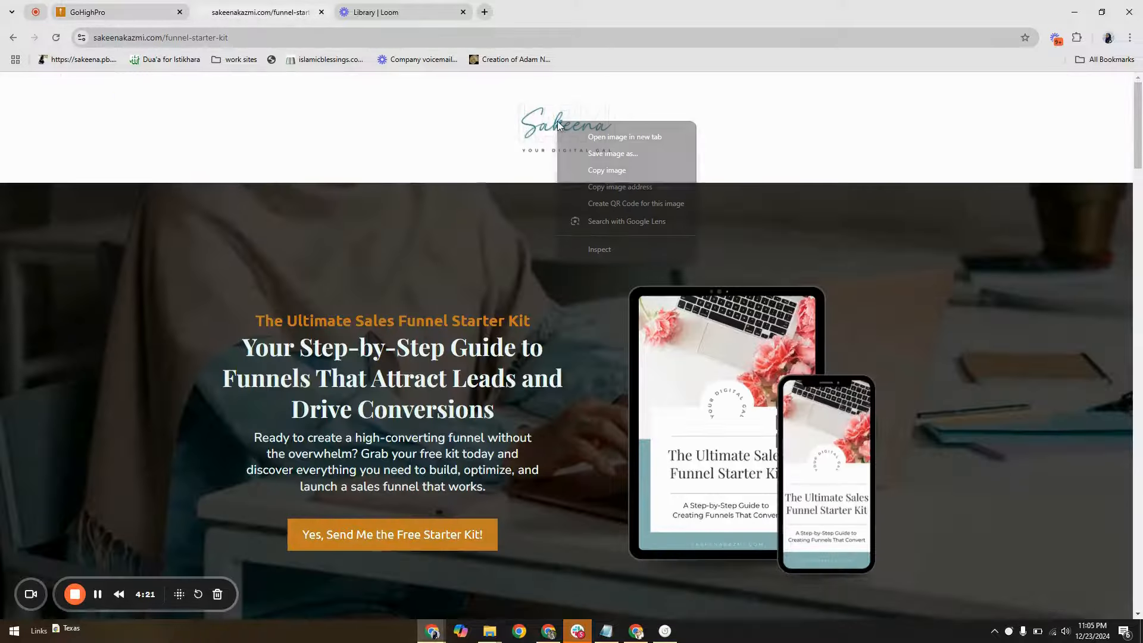
left_click(186, 5)
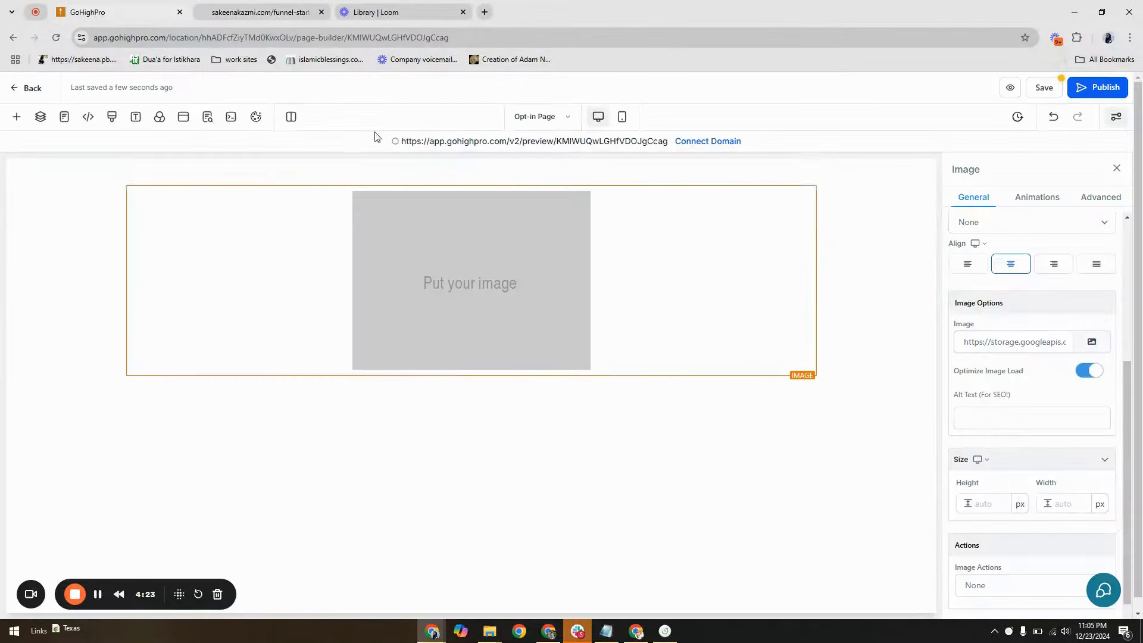
double_click(993, 343)
key("ctrl+a")
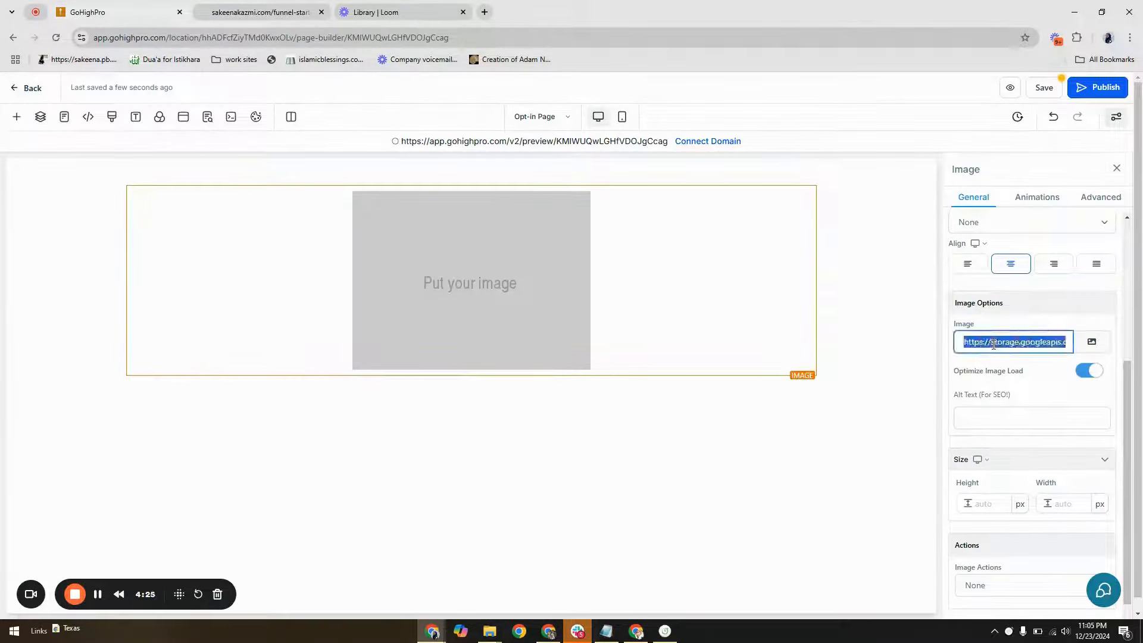
key("BackSpace")
key("ctrl+v")
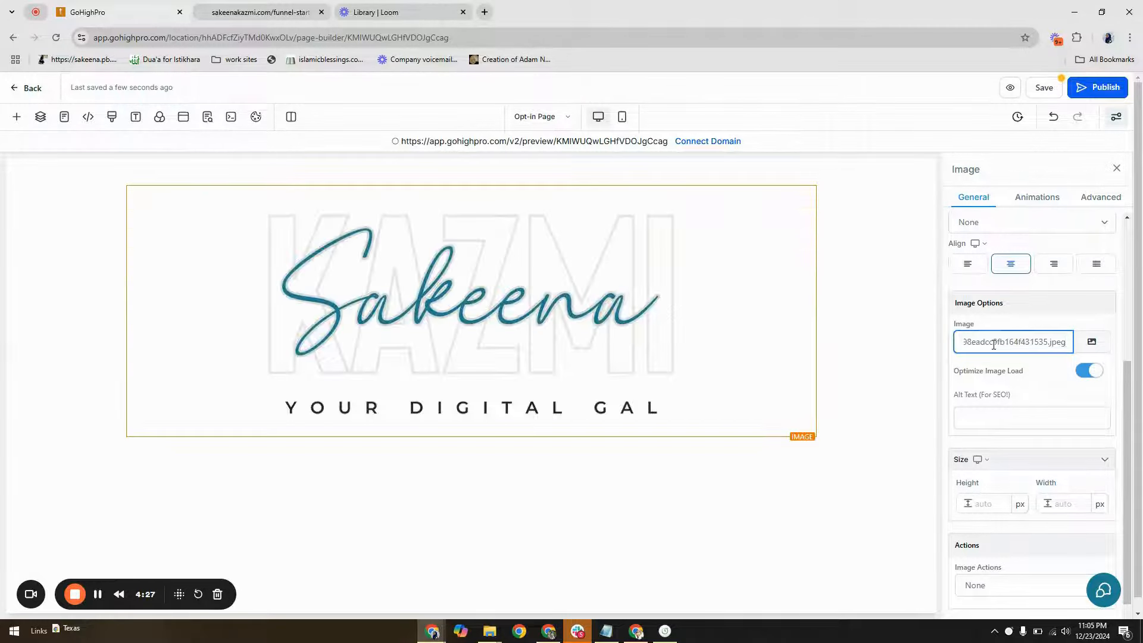
left_click(1065, 505)
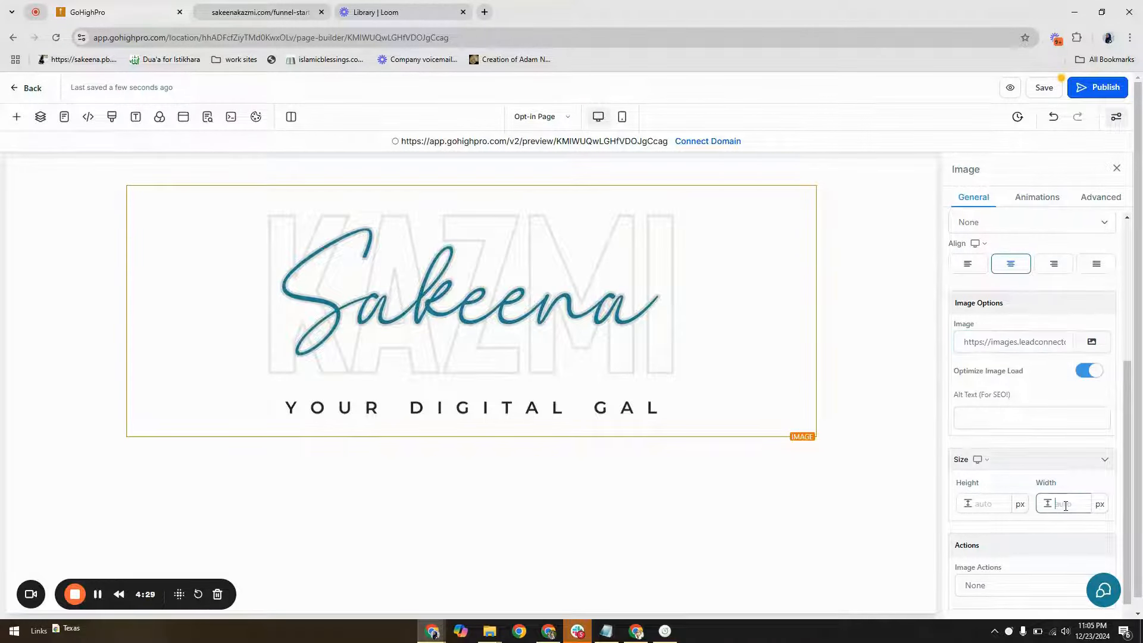
type("200")
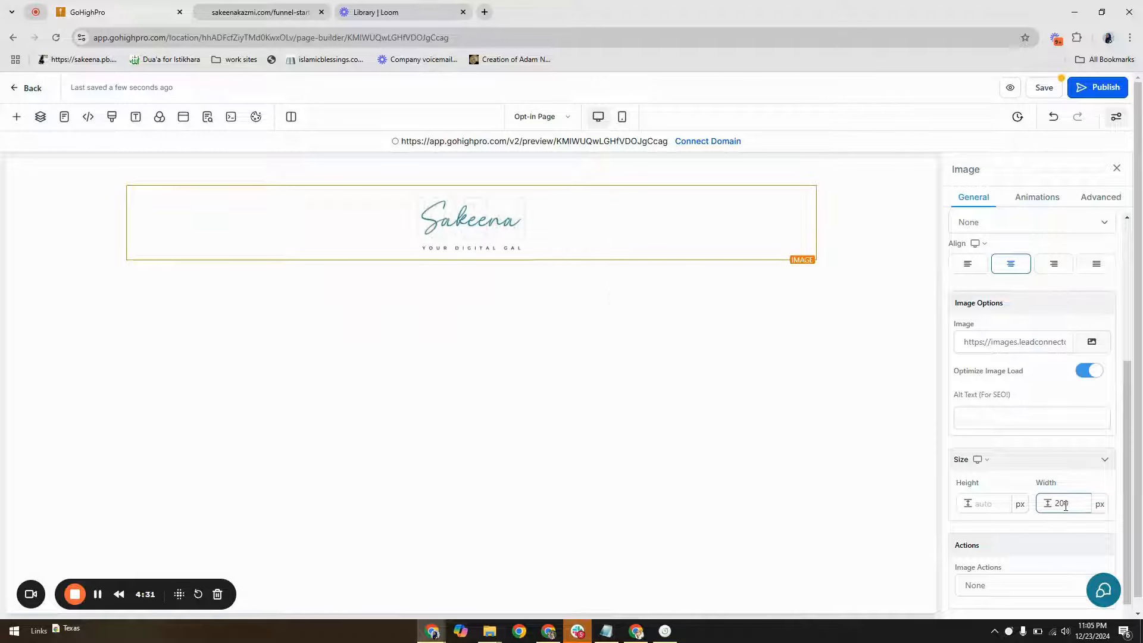
Set the logo section's inner top and bottom padding to 10 px each
left_click(851, 217)
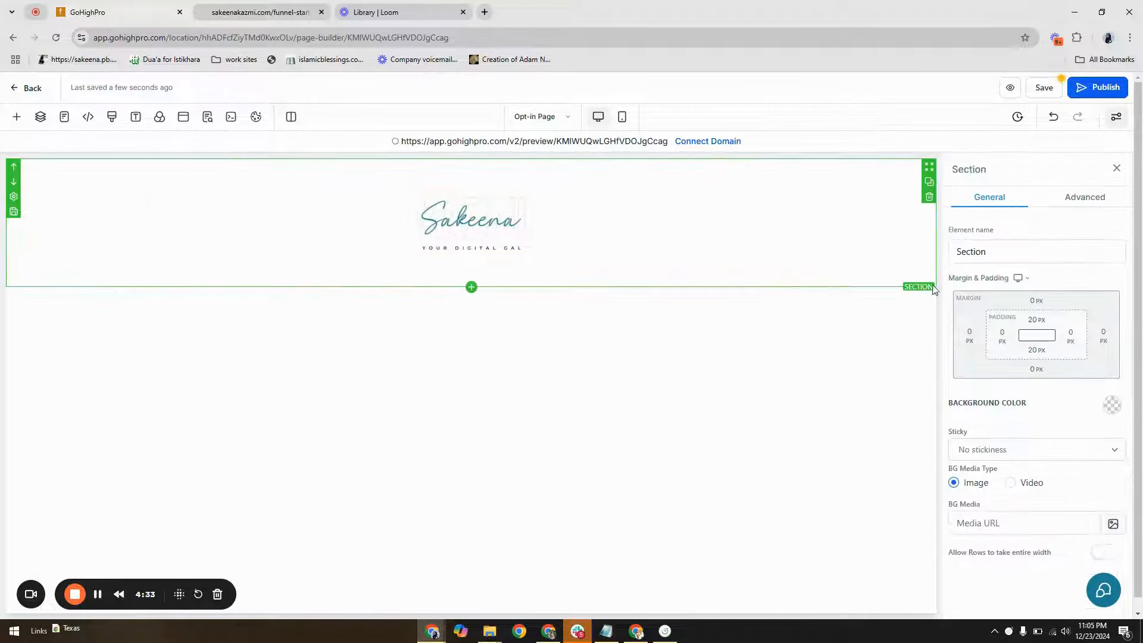
left_click(1036, 322)
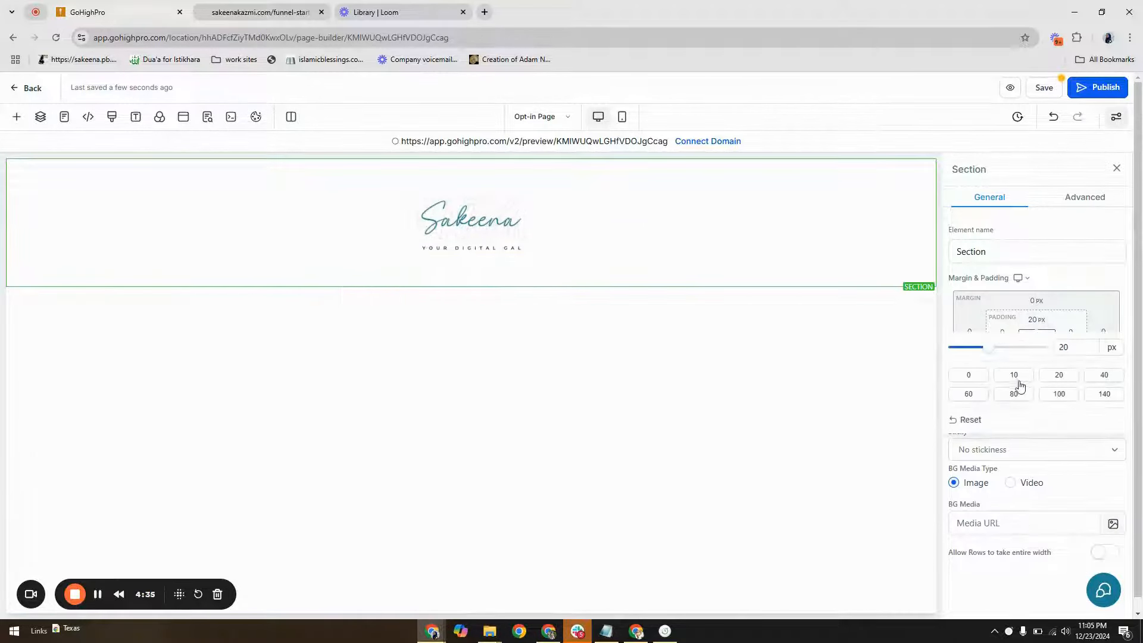
left_click(1013, 376)
left_click(1036, 350)
left_click(1014, 405)
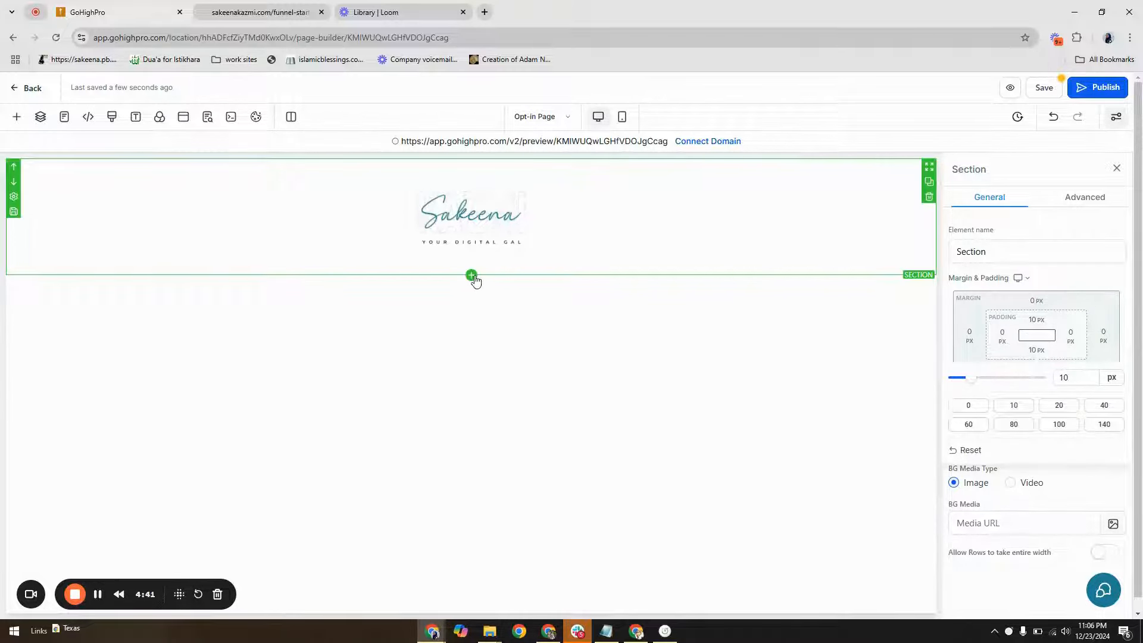
Add a second full-width section below the logo section and give it a two-column row
left_click(472, 276)
left_click_drag(195, 231, 431, 319)
left_click(470, 321)
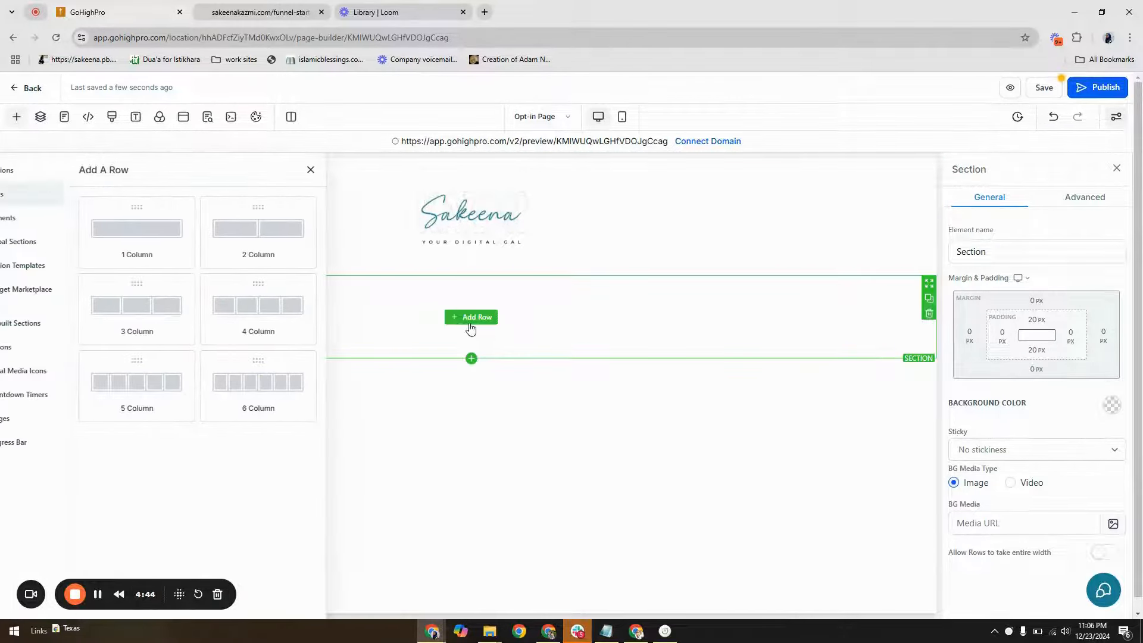
left_click(285, 221)
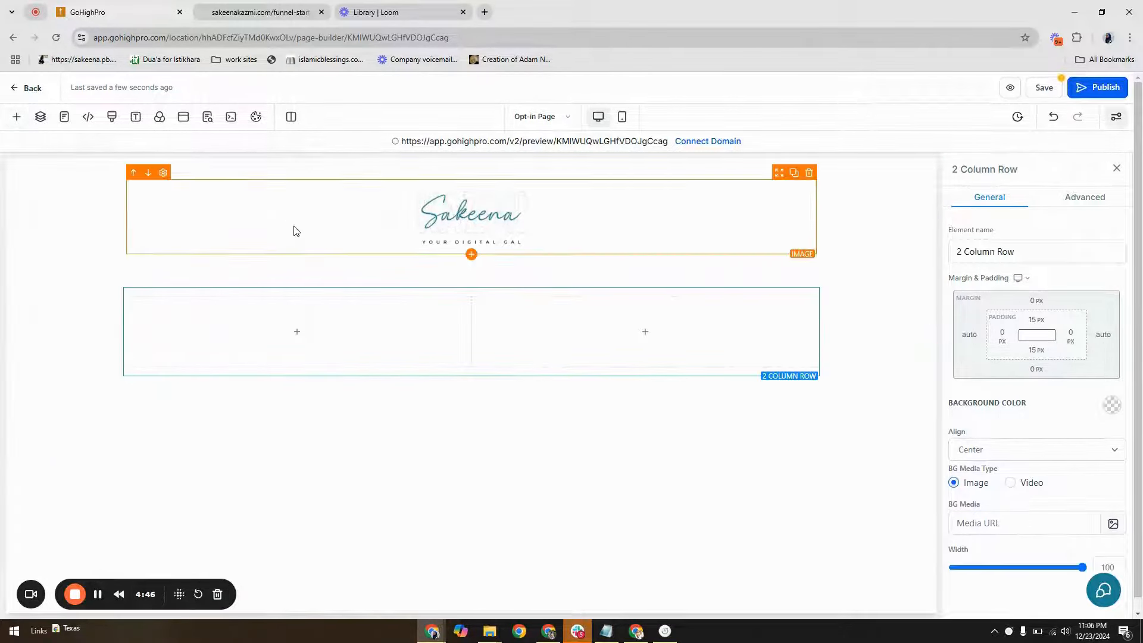
Place a Sub-Headline element in the new row's first column and a Paragraph element directly beneath it
left_click(304, 339)
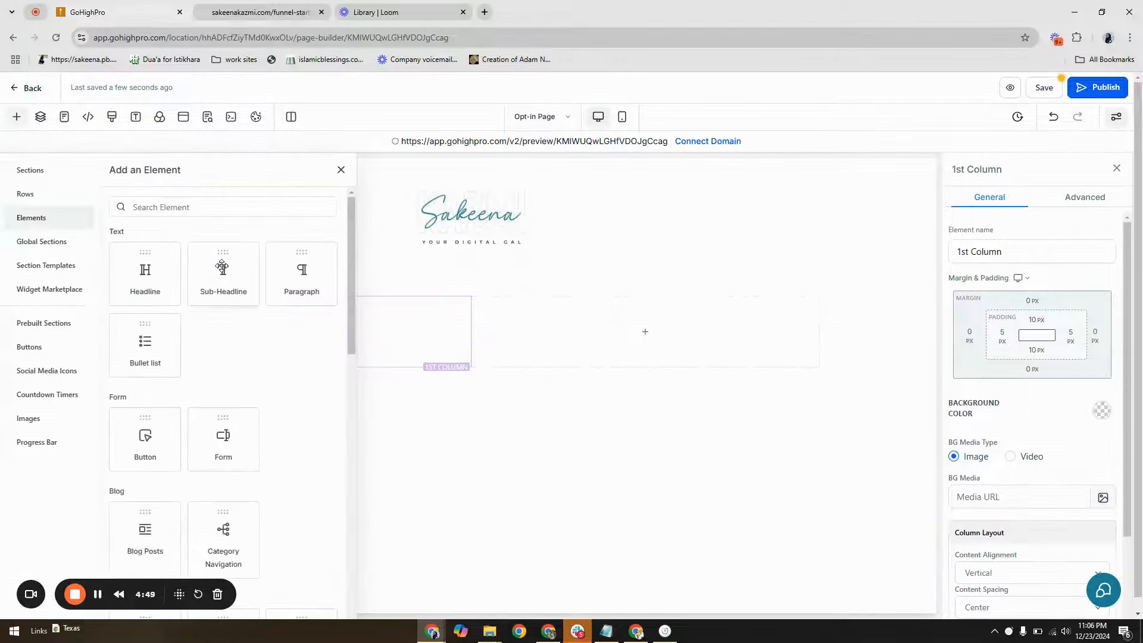
left_click_drag(222, 274, 302, 327)
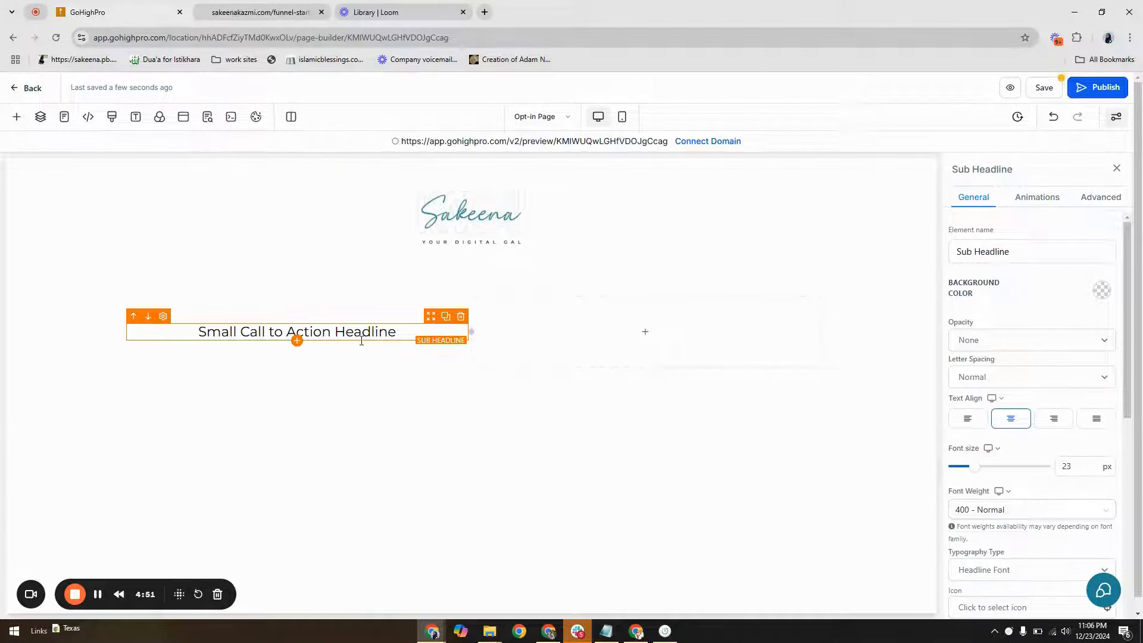
left_click_drag(401, 334, 194, 342)
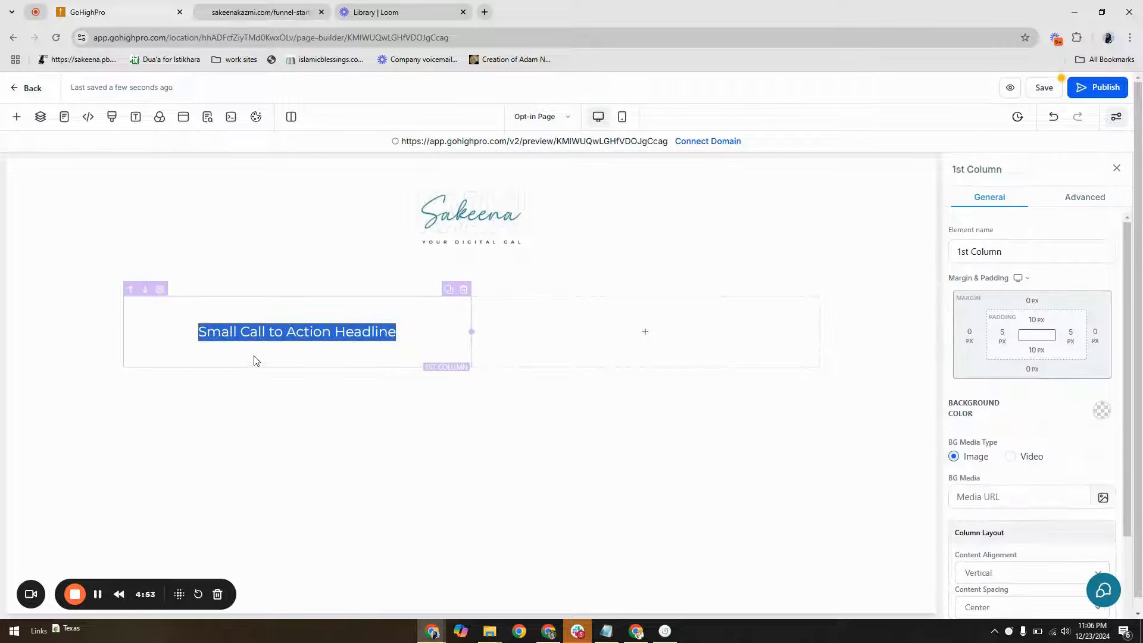
left_click(290, 348)
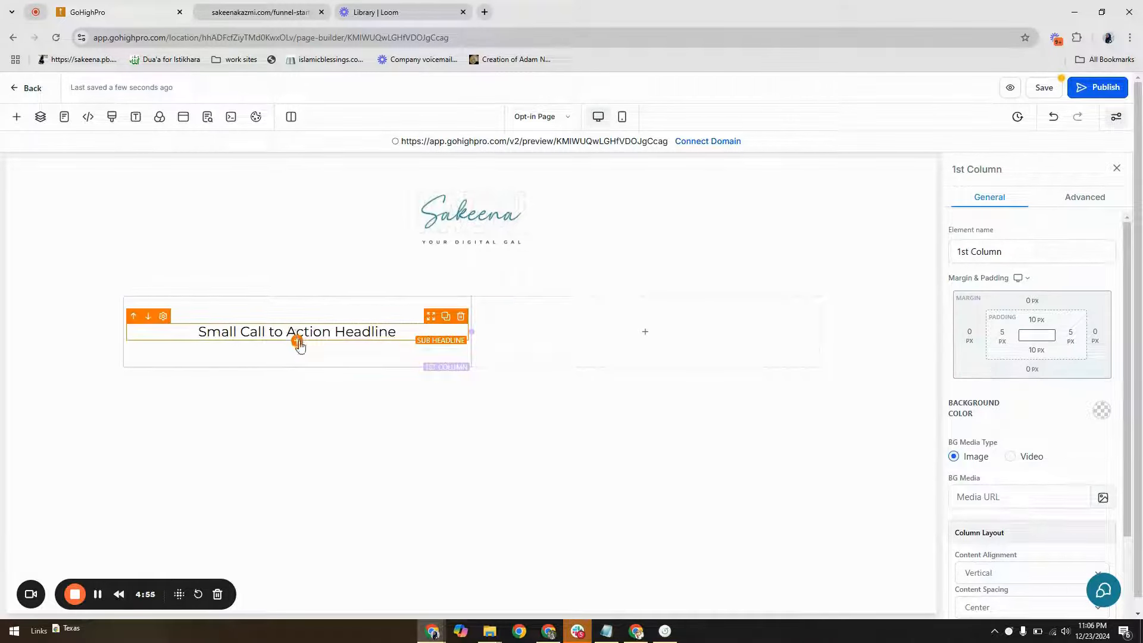
left_click(297, 344)
left_click(301, 270)
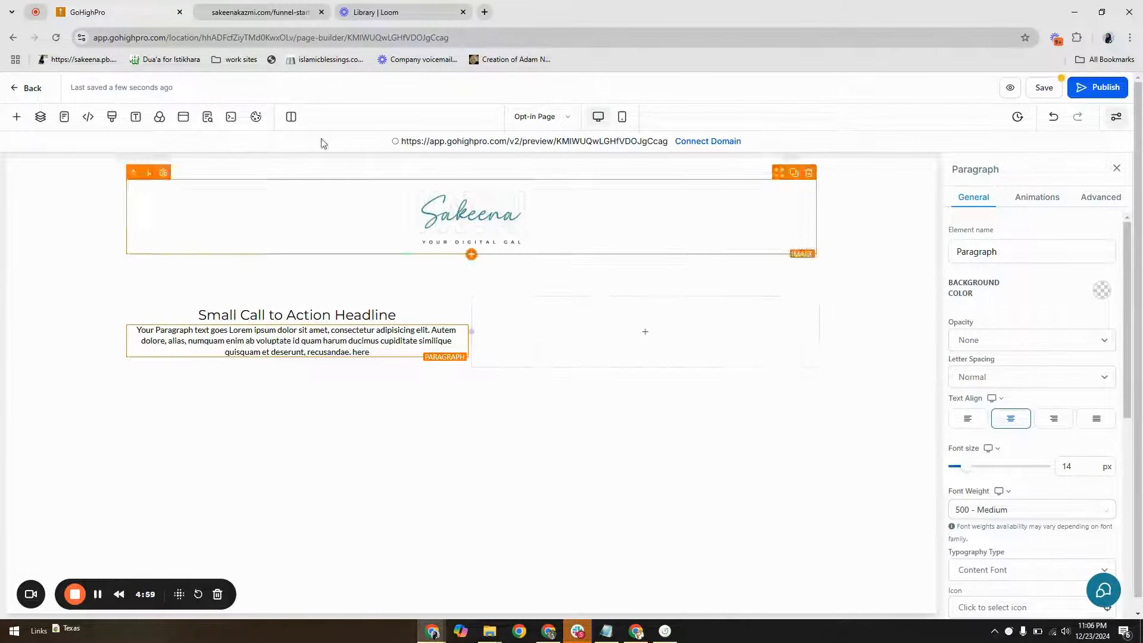
left_click(867, 352)
Replace the sub-headline's placeholder with "The Ultimate Sales Funnel Starter Kit", copied from the landing page's hero
left_click(275, 7)
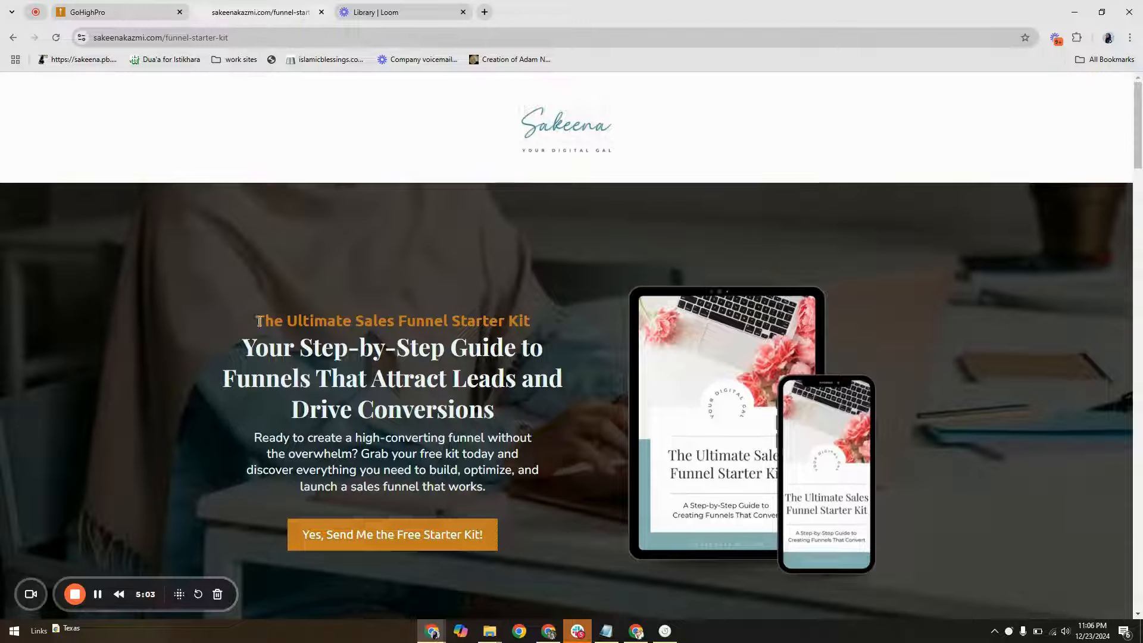
left_click_drag(256, 320, 545, 316)
right_click(528, 317)
left_click(542, 325)
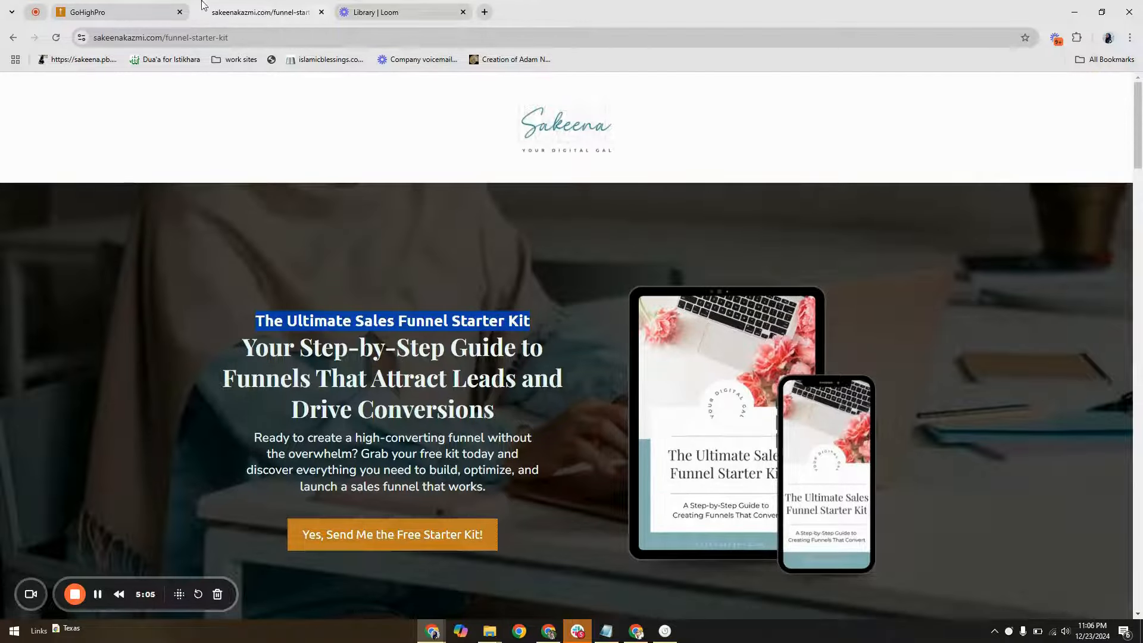
left_click(160, 12)
left_click(297, 315)
triple_click(298, 314)
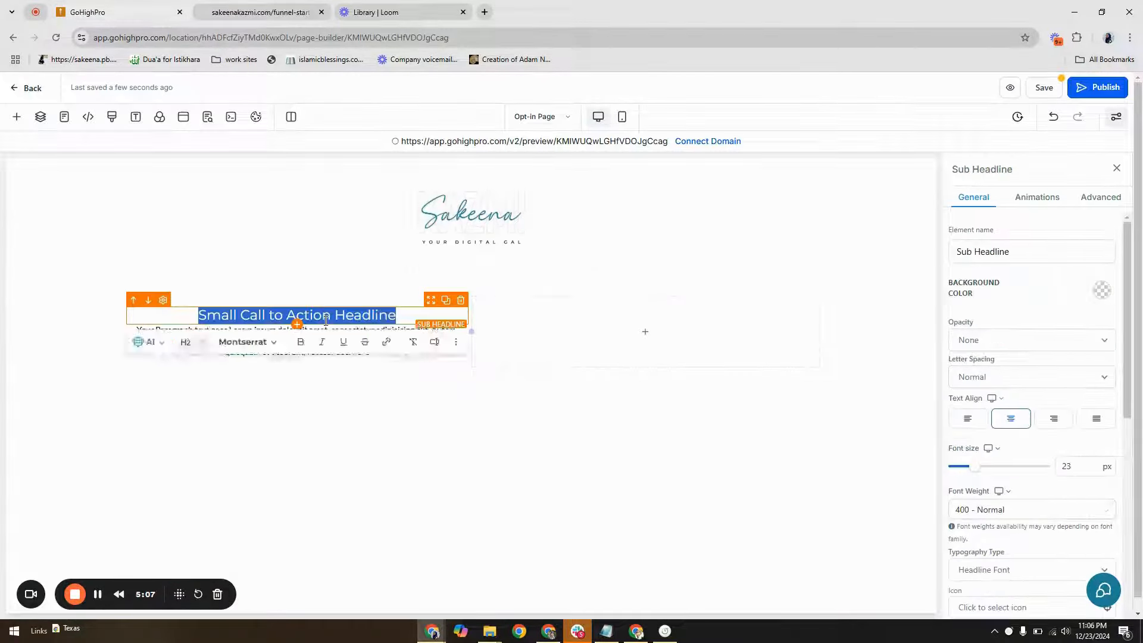
right_click(324, 316)
left_click(400, 99)
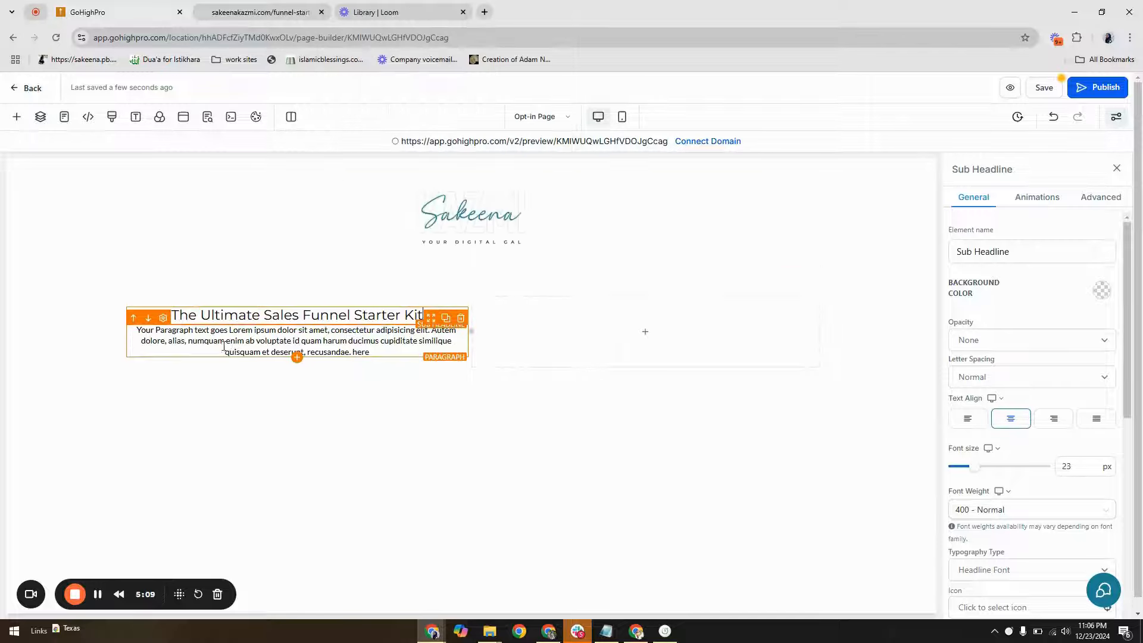
Replace the paragraph's placeholder with the hero headline "Your Step-by-Step Guide to Funnels That Attract Leads and Drive Conversions" from the landing page, removing the extra blank line
left_click(260, 12)
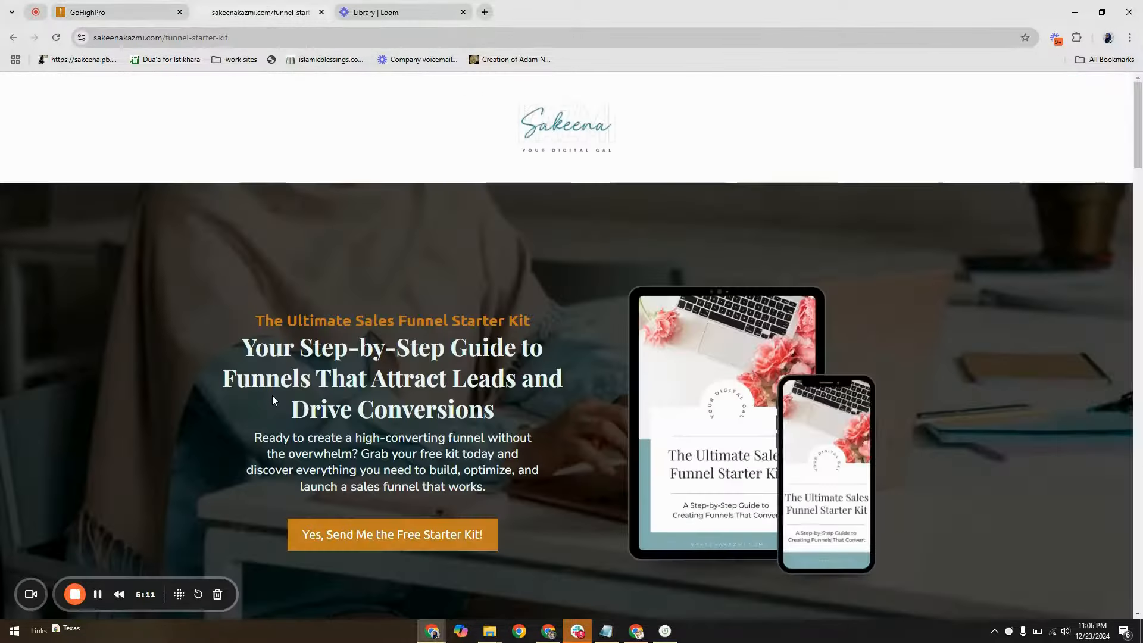
left_click_drag(245, 351, 505, 430)
right_click(498, 395)
left_click(521, 403)
left_click(126, 5)
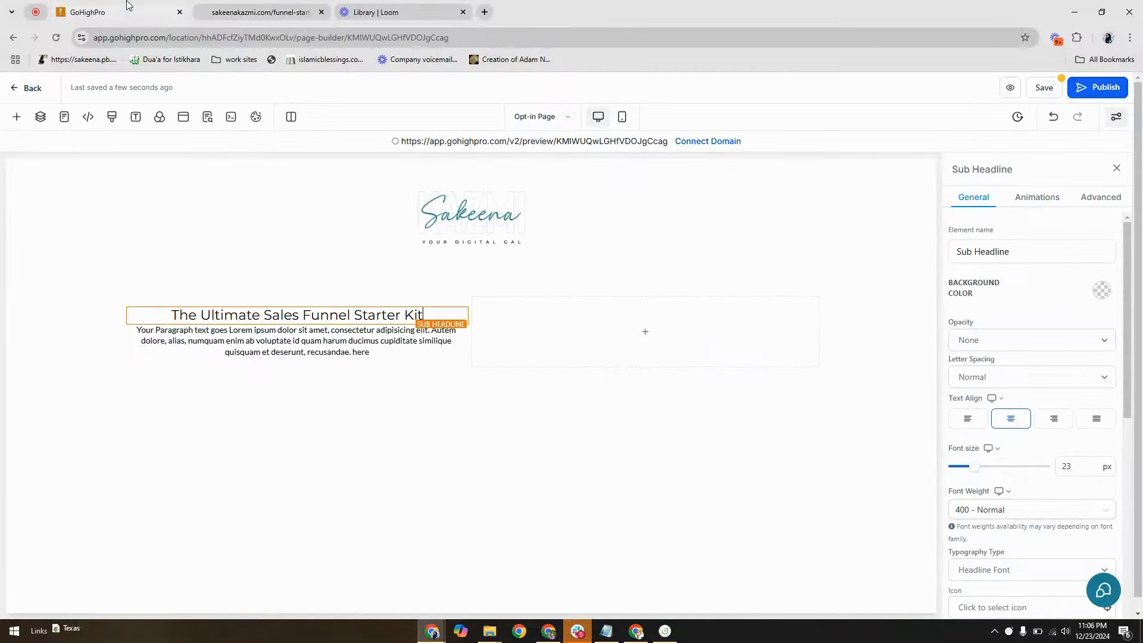
double_click(285, 341)
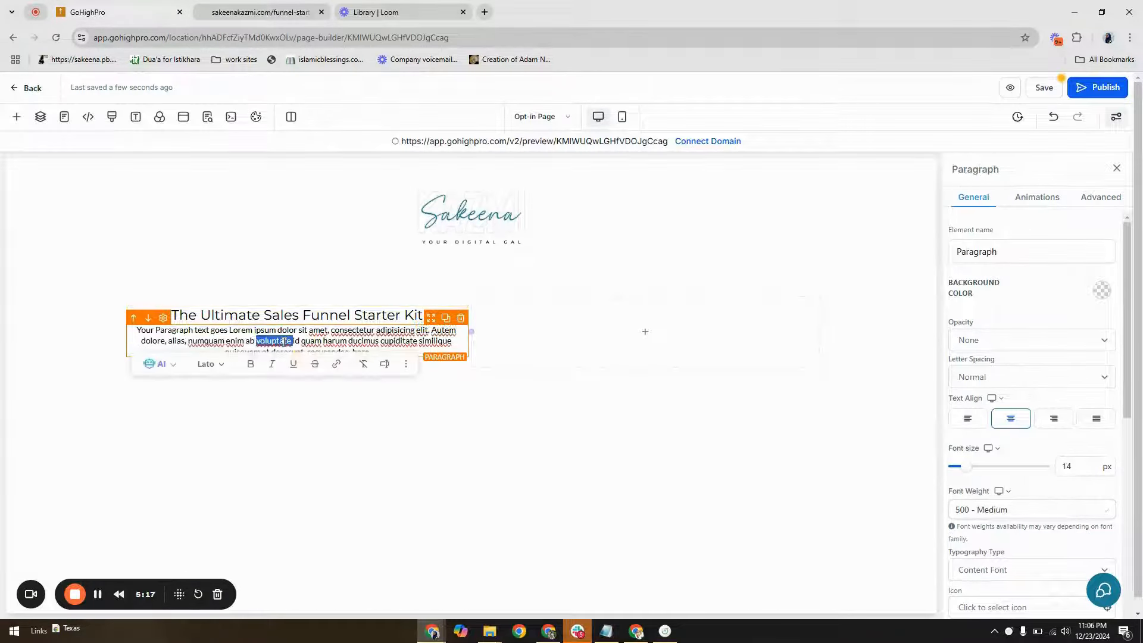
key("ctrl+a")
key("ctrl+v")
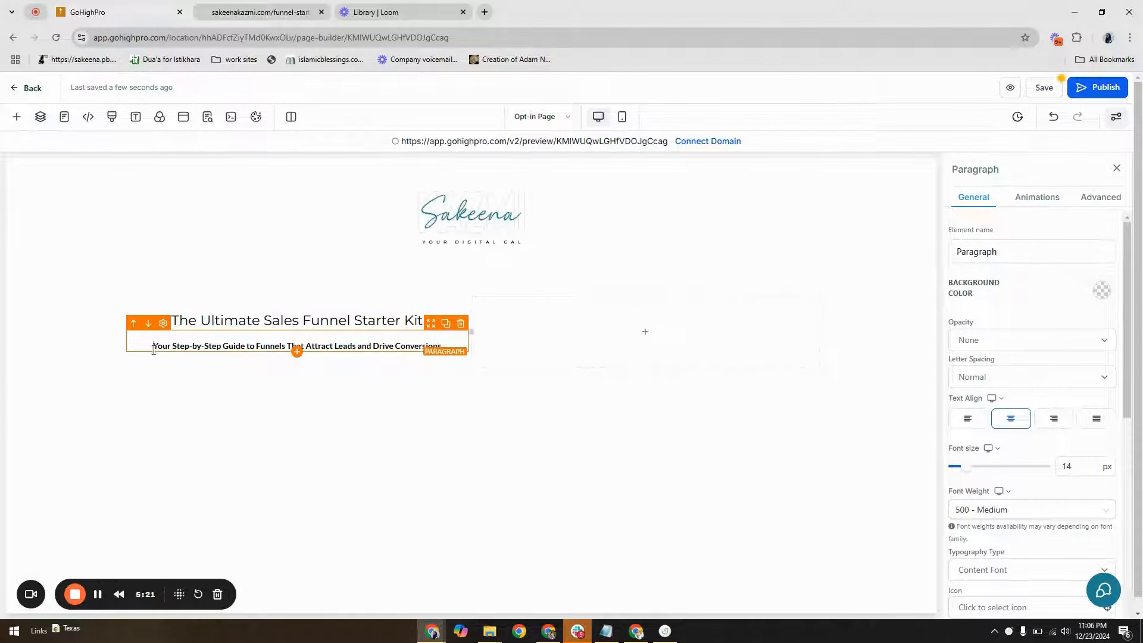
key("BackSpace")
Set the font size of the "Your Step-by-Step Guide" paragraph to 26 px
left_click(1100, 466)
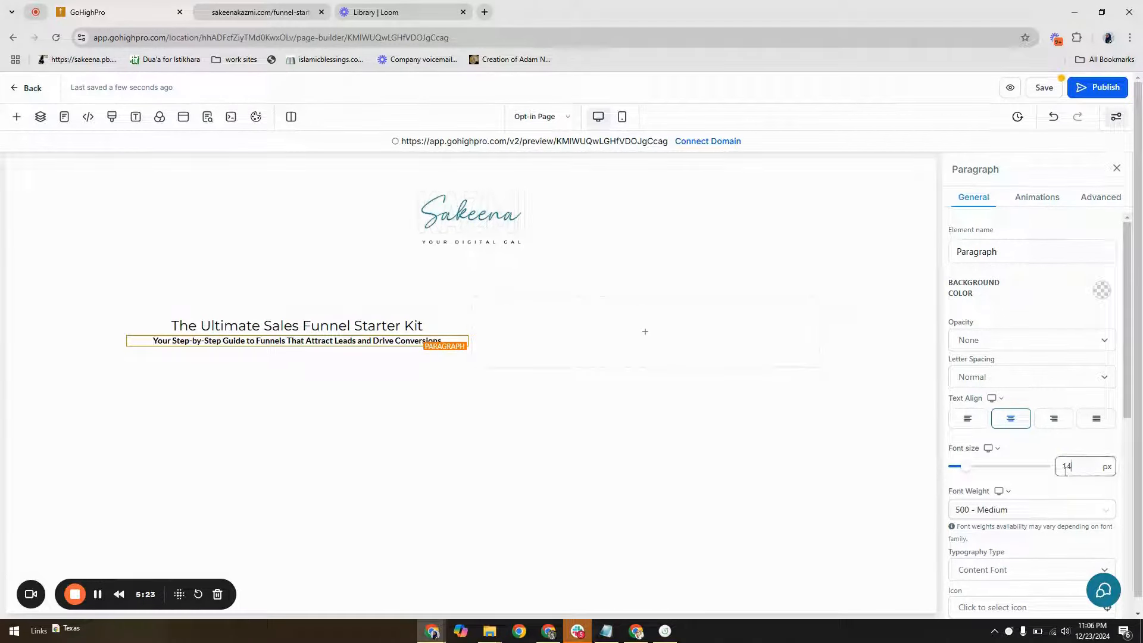
left_click_drag(1083, 465, 1055, 471)
type("2")
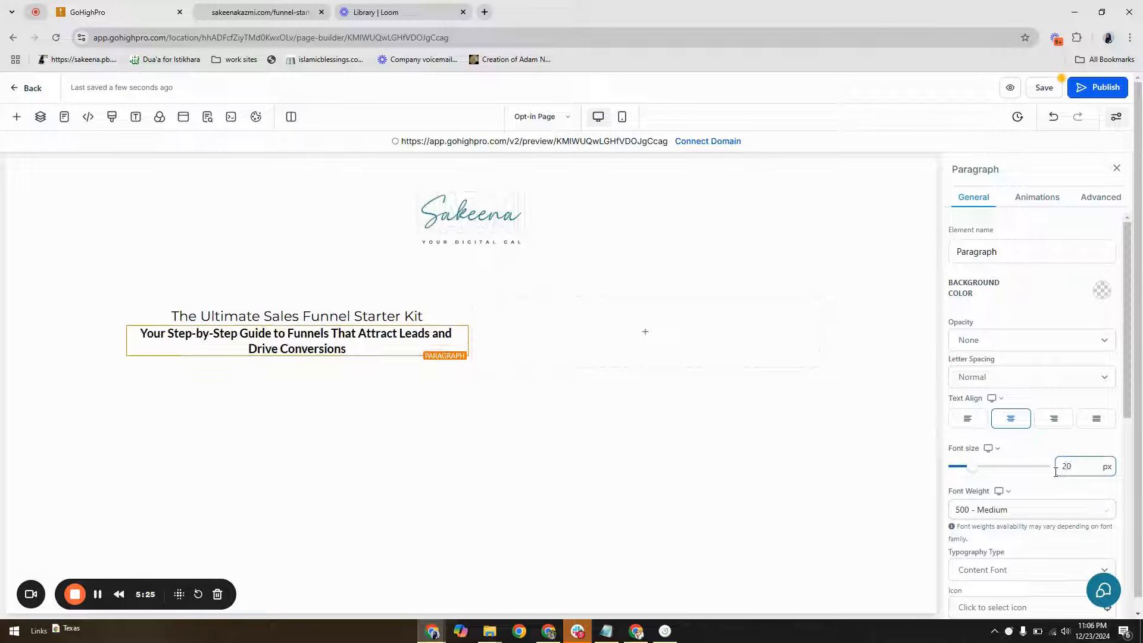
type("6")
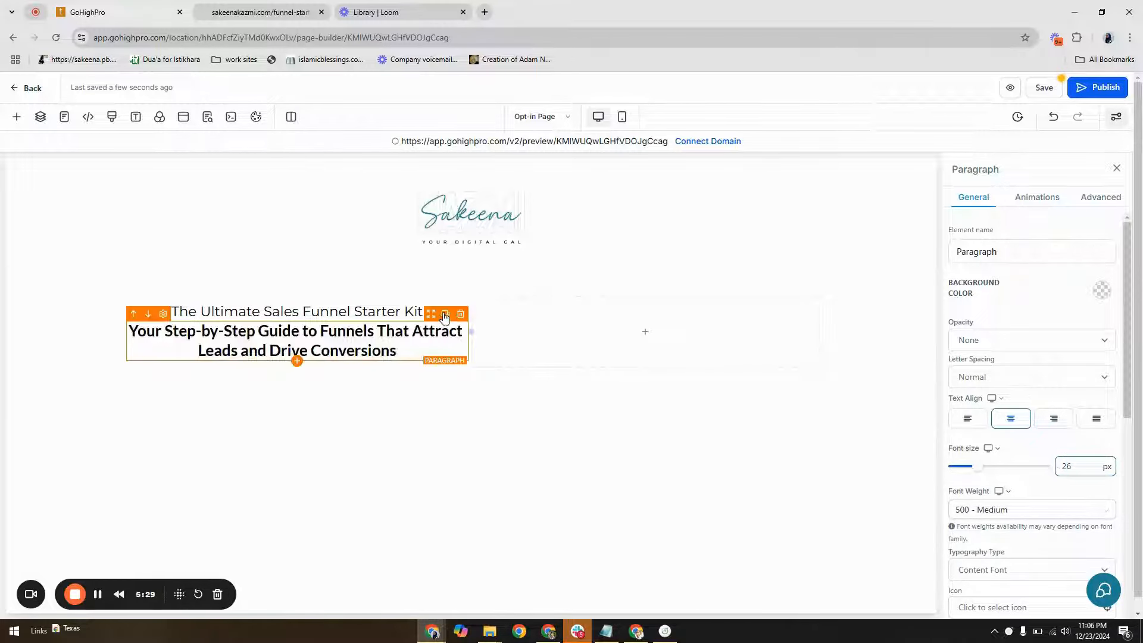
Inspect the starter kit landing page's hero text elements in desktop view to read their fonts and sizes
left_click(403, 312)
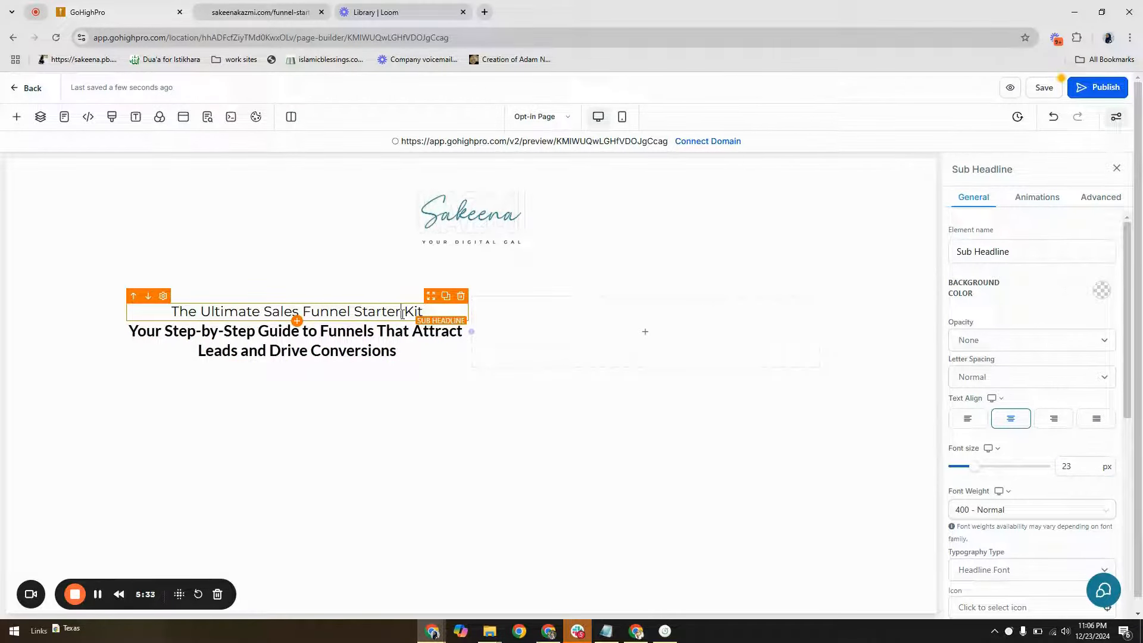
left_click(287, 7)
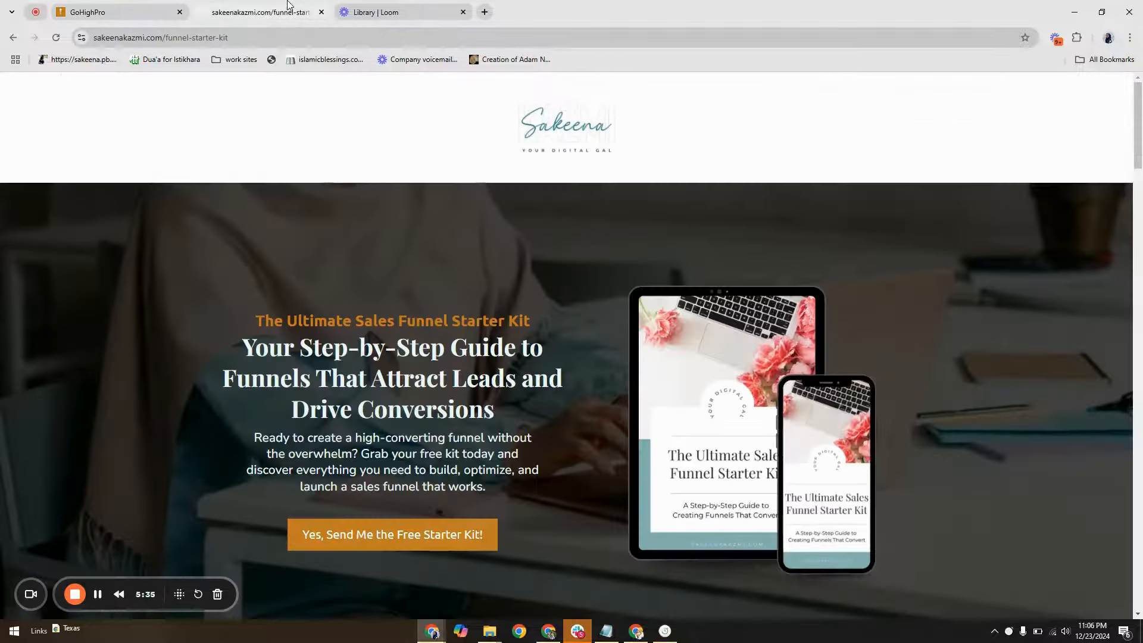
right_click(482, 278)
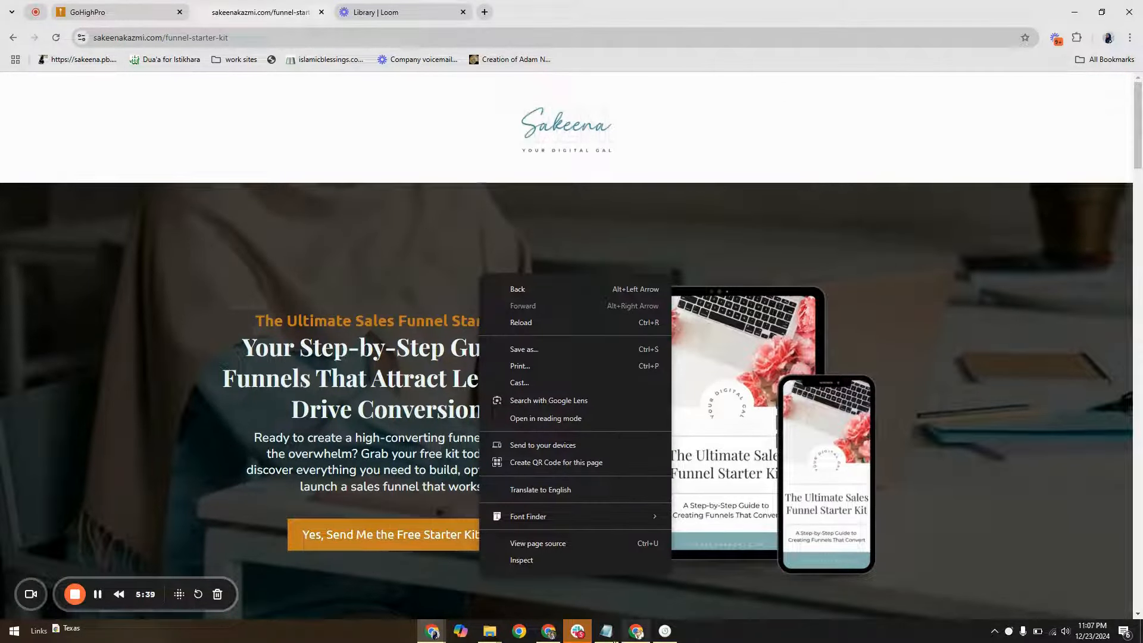
left_click(541, 561)
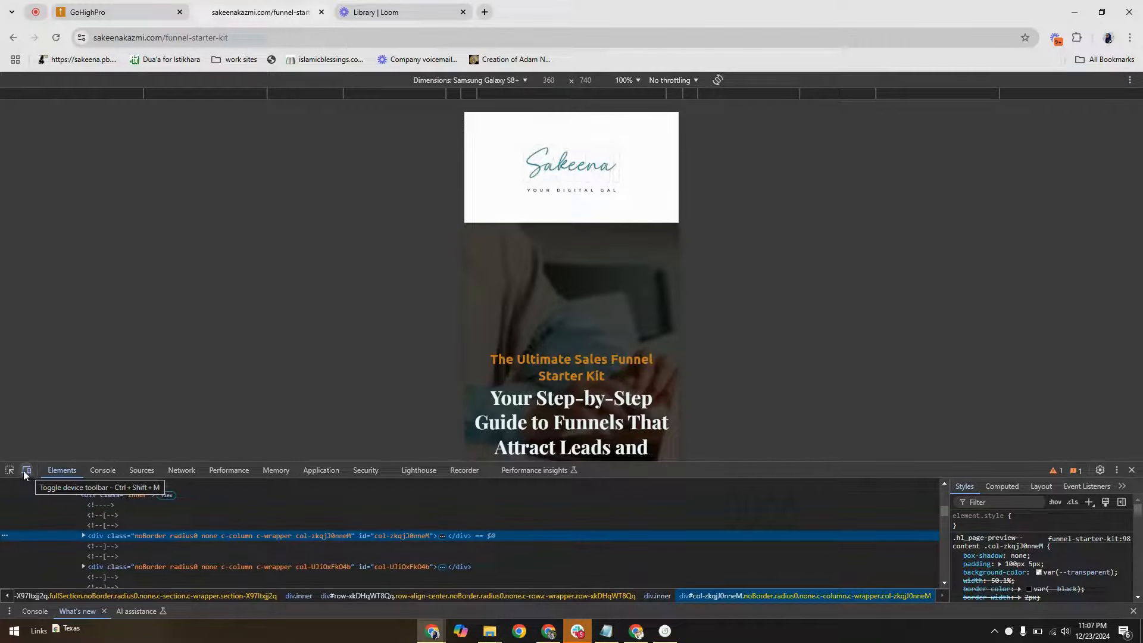
left_click(27, 470)
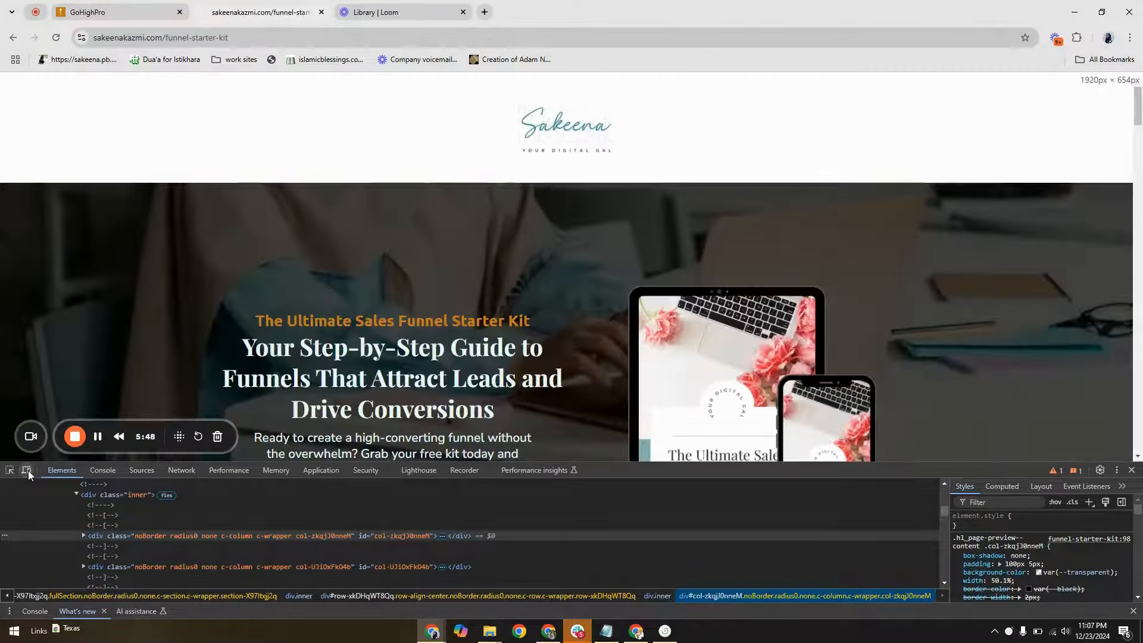
scroll(374, 261, "down", 2)
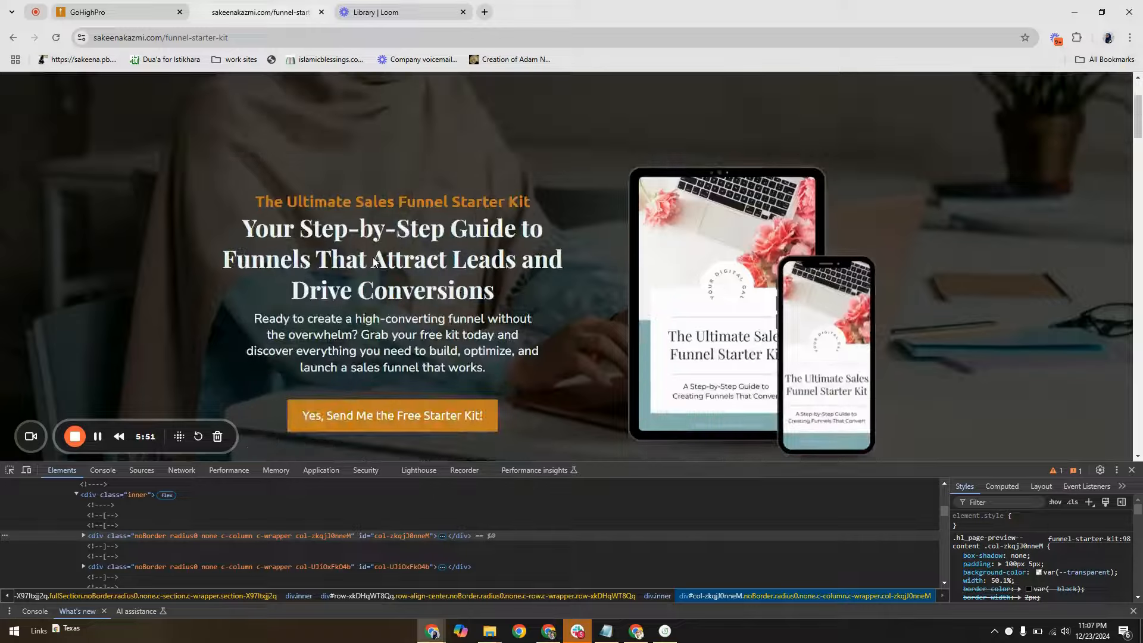
left_click(10, 472)
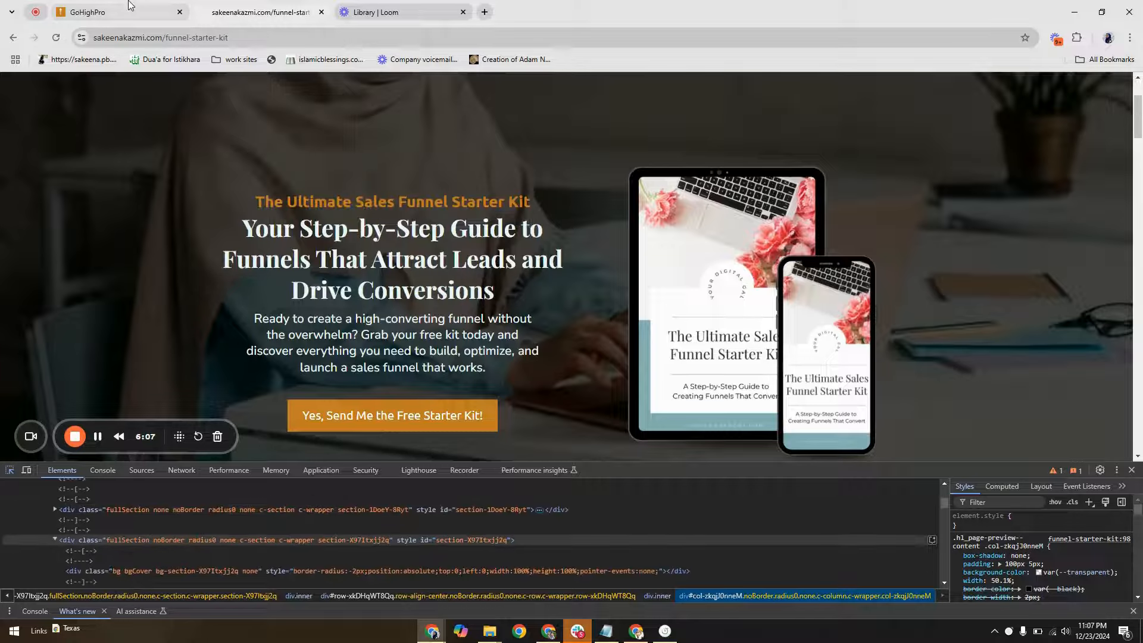
Set the "The Ultimate Sales Funnel Starter Kit" sub-headline to 26 px with the custom font Ubuntu in the page builder
left_click(113, 12)
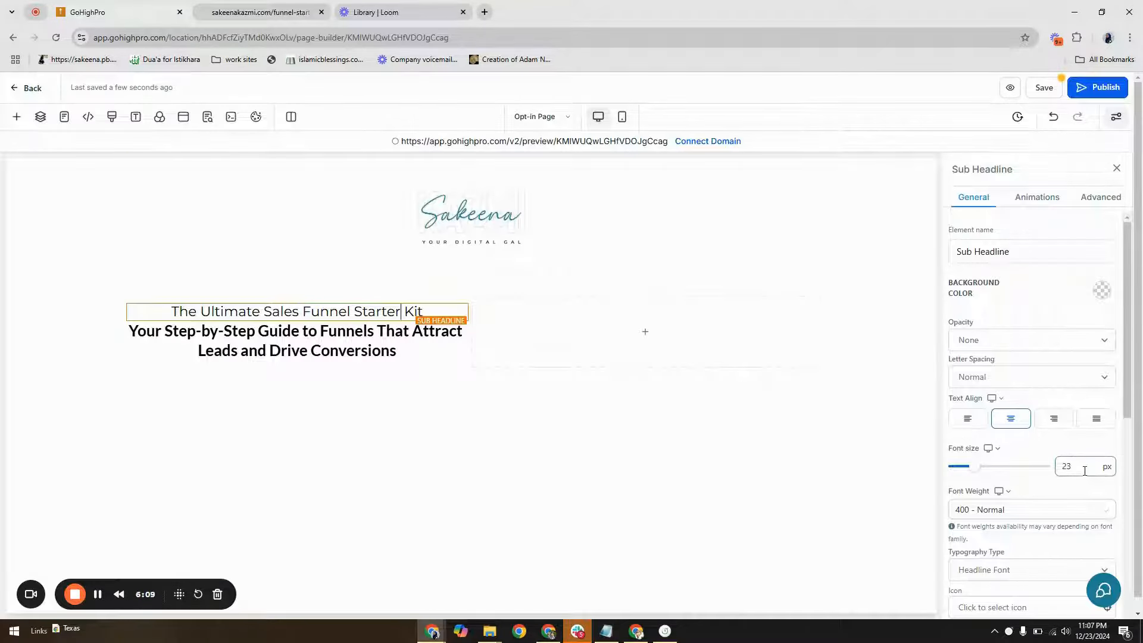
left_click_drag(1084, 469, 1065, 474)
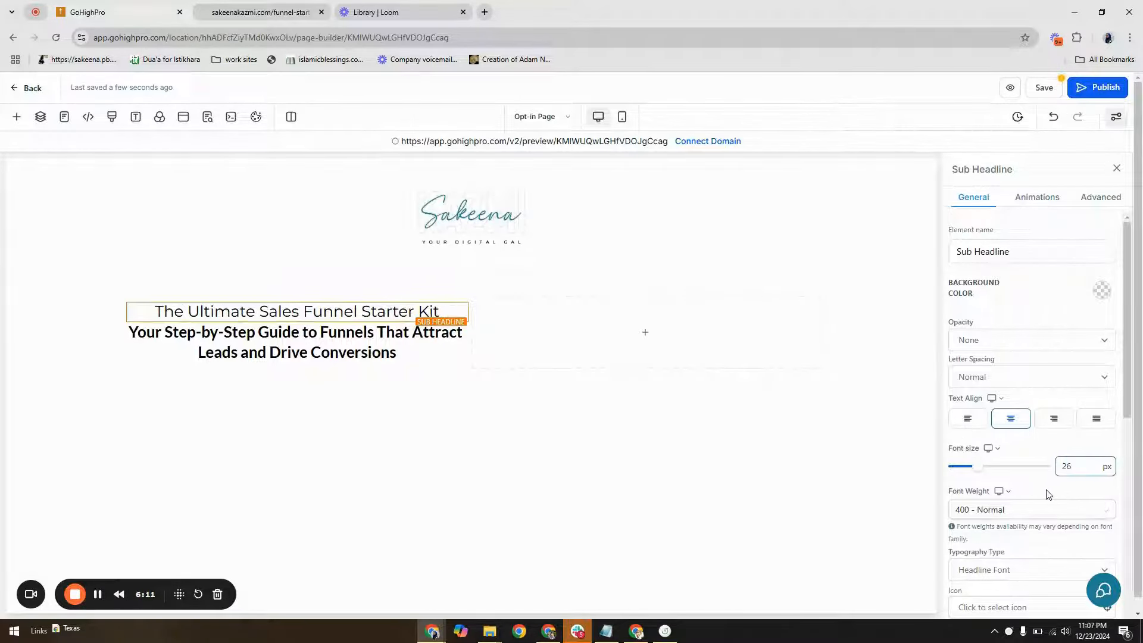
left_click(1002, 568)
left_click(1001, 548)
scroll(1008, 602, "down", 3)
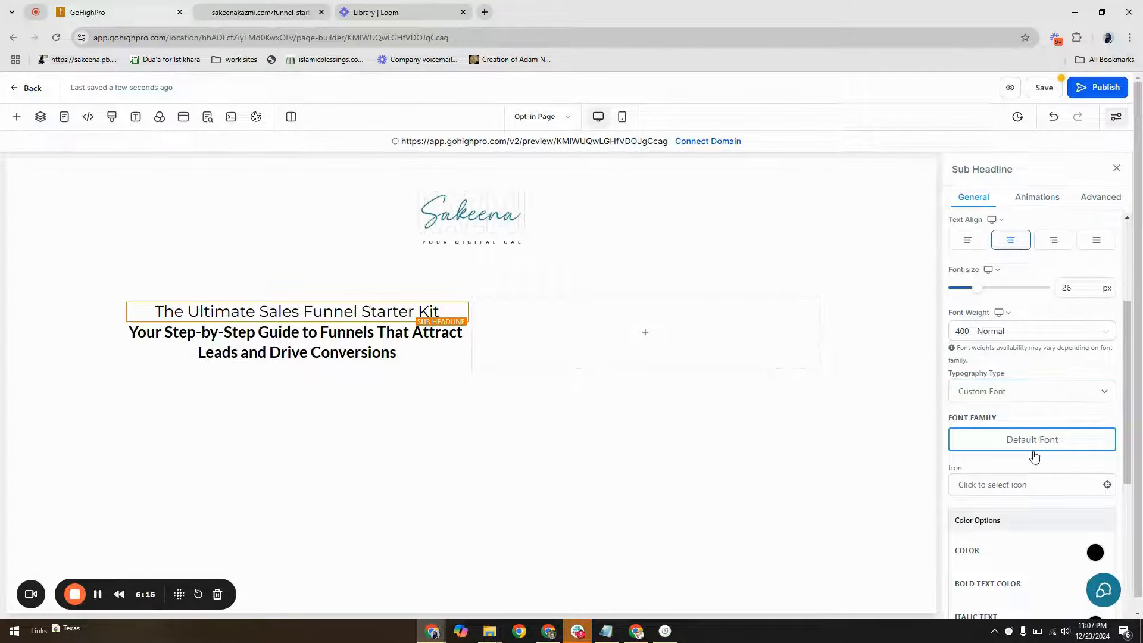
left_click(1017, 448)
left_click(530, 303)
type("ubub")
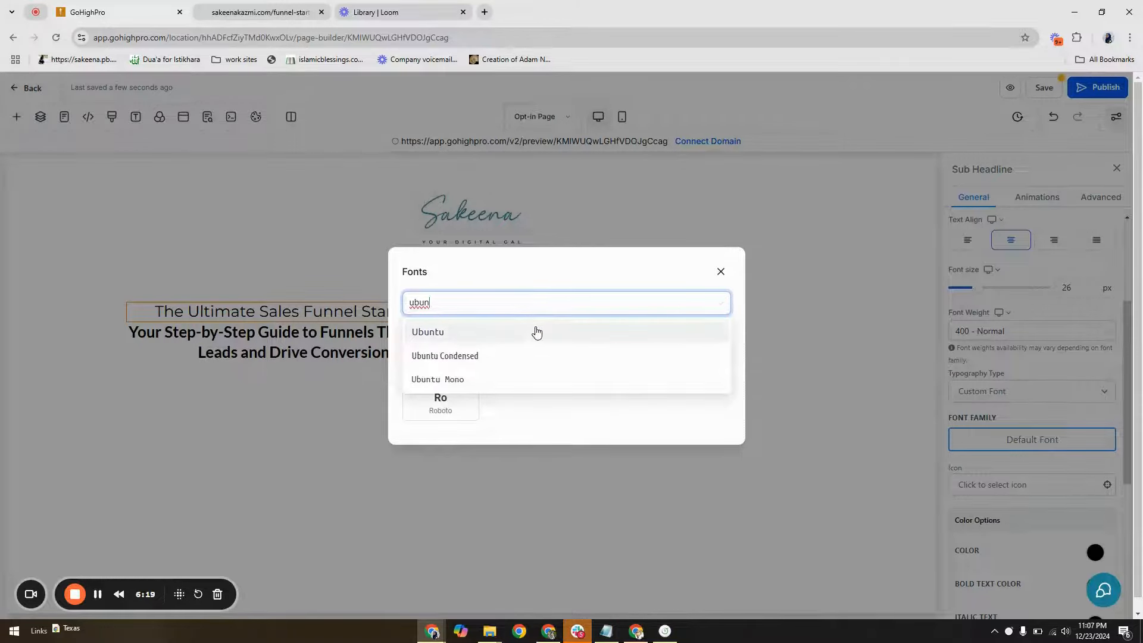
left_click(535, 329)
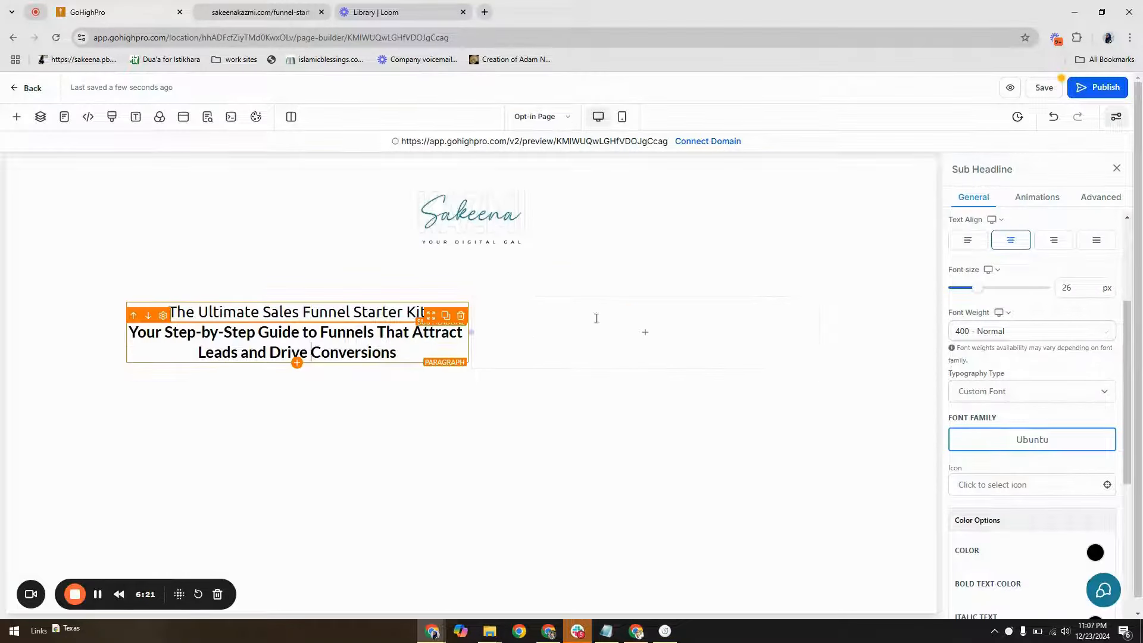
Set the "Your Step-by-Step Guide" paragraph to 40 px with the custom font Playfair Display
left_click(310, 352)
double_click(1057, 294)
type("40")
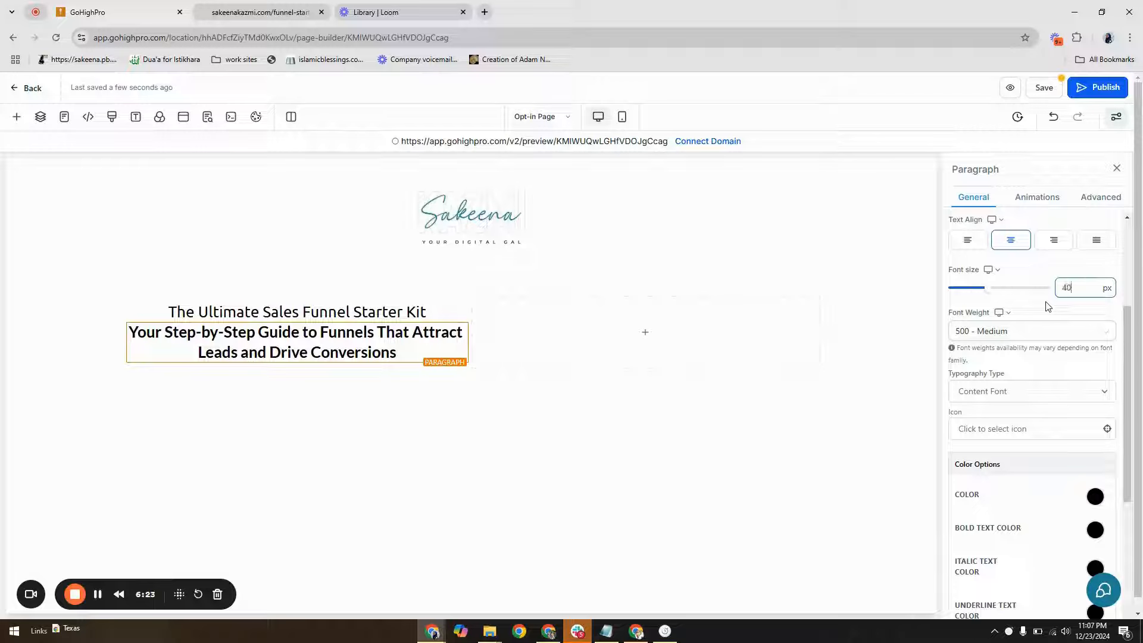
left_click(1011, 391)
left_click(987, 445)
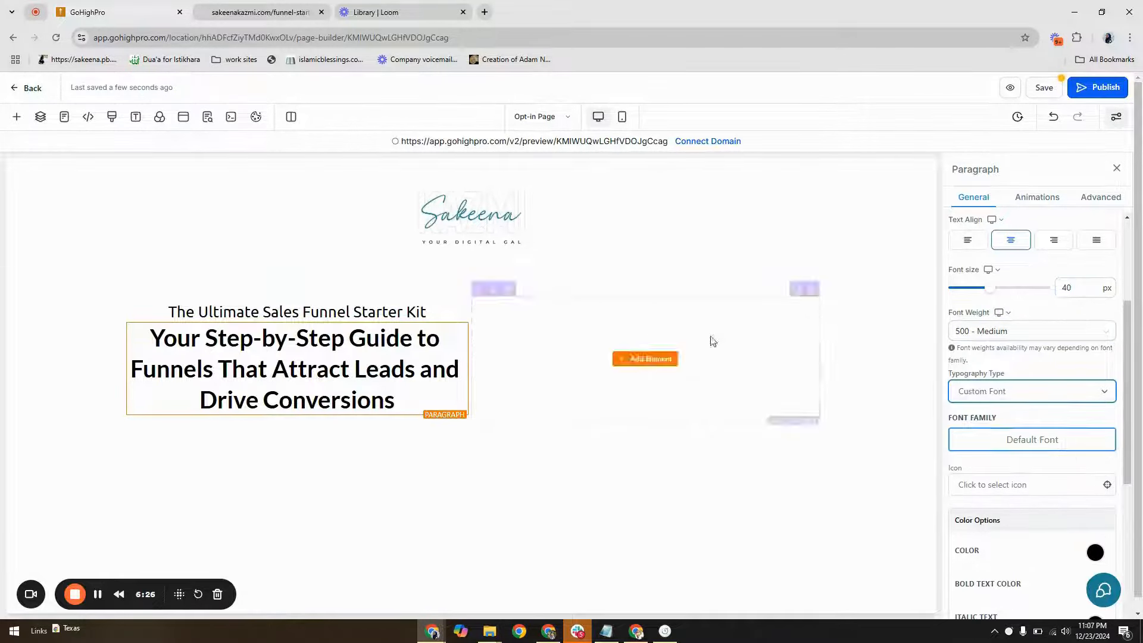
left_click(1047, 443)
left_click(582, 303)
type("pl")
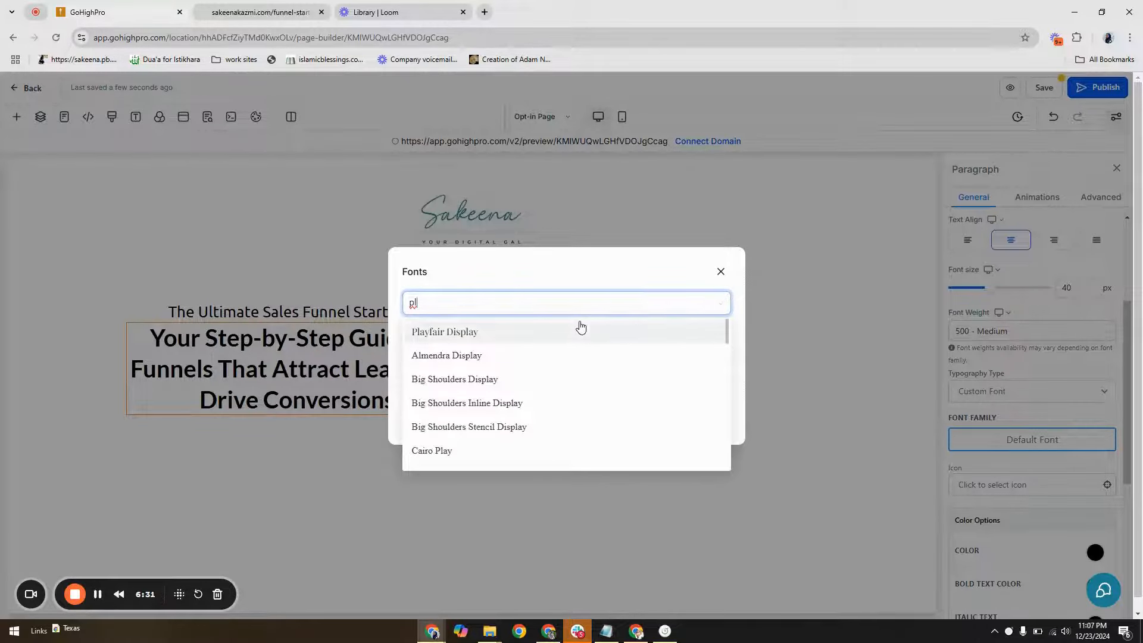
left_click(581, 329)
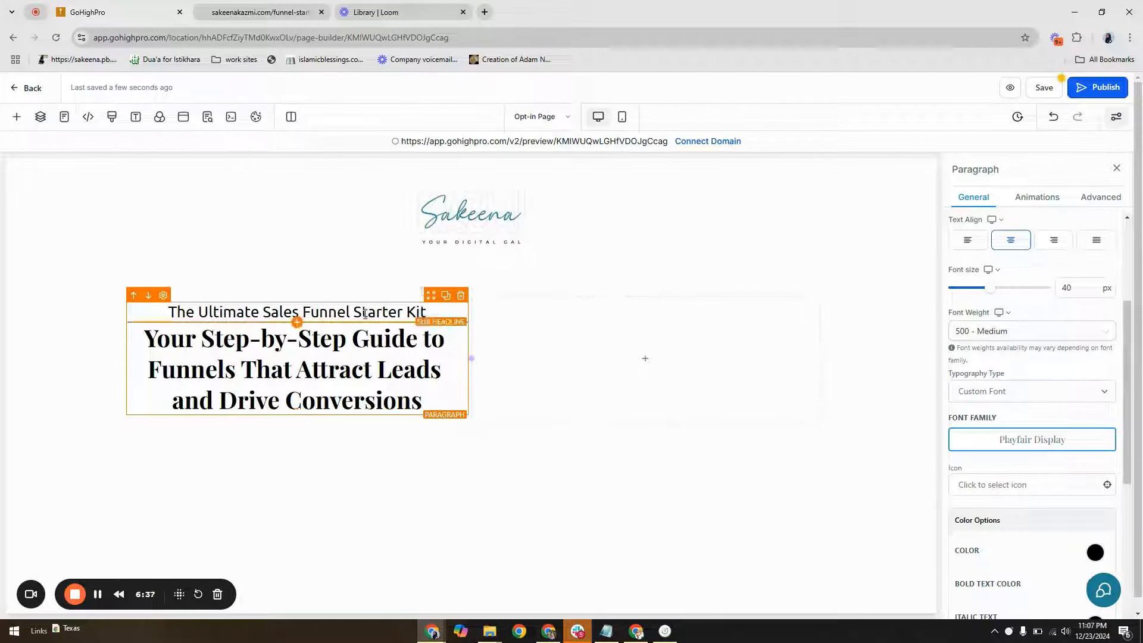
Add a Headline element above the paragraph with the sub-headline's text "The Ultimate Sales Funnel Starter Kit" and move the sub-headline beneath the paragraph
left_click(296, 414)
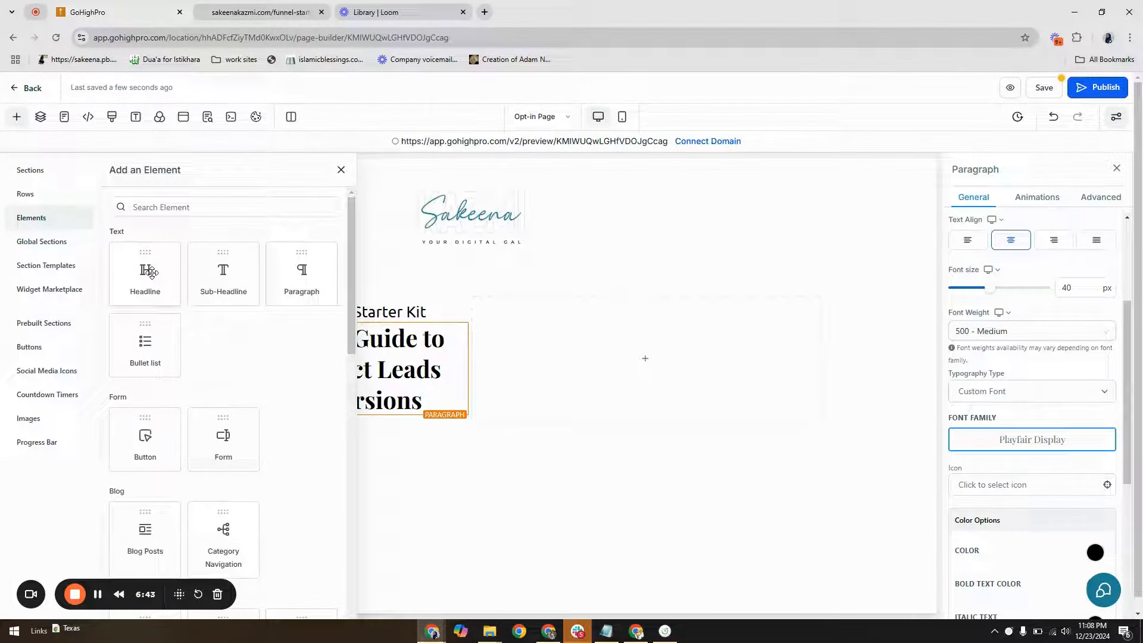
left_click_drag(150, 273, 414, 328)
triple_click(368, 312)
key("ctrl+c")
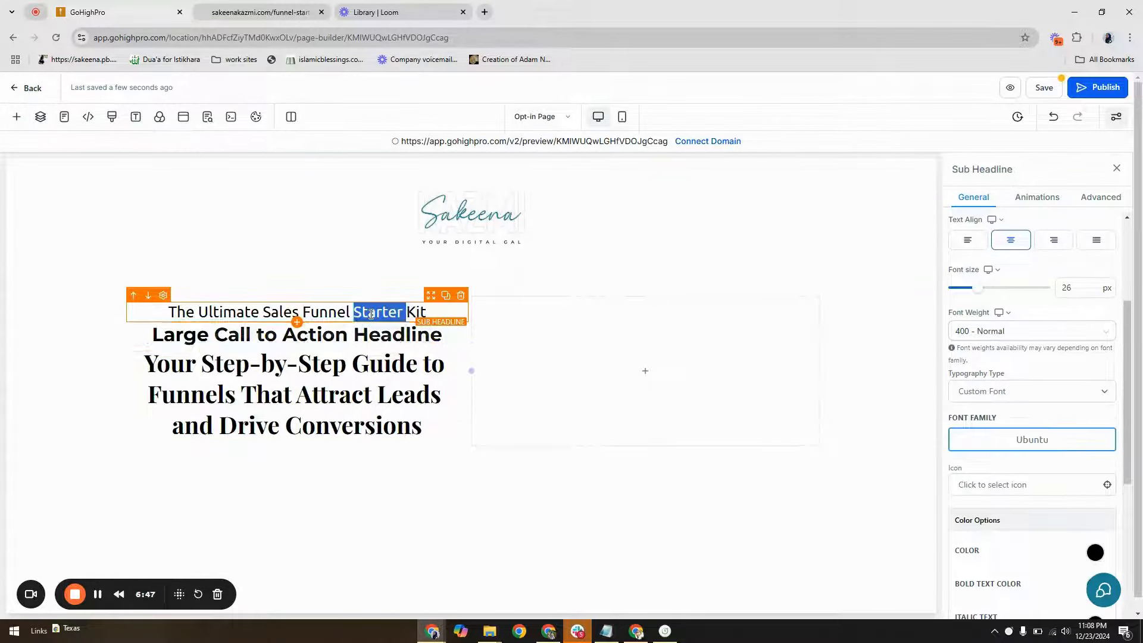
right_click(369, 313)
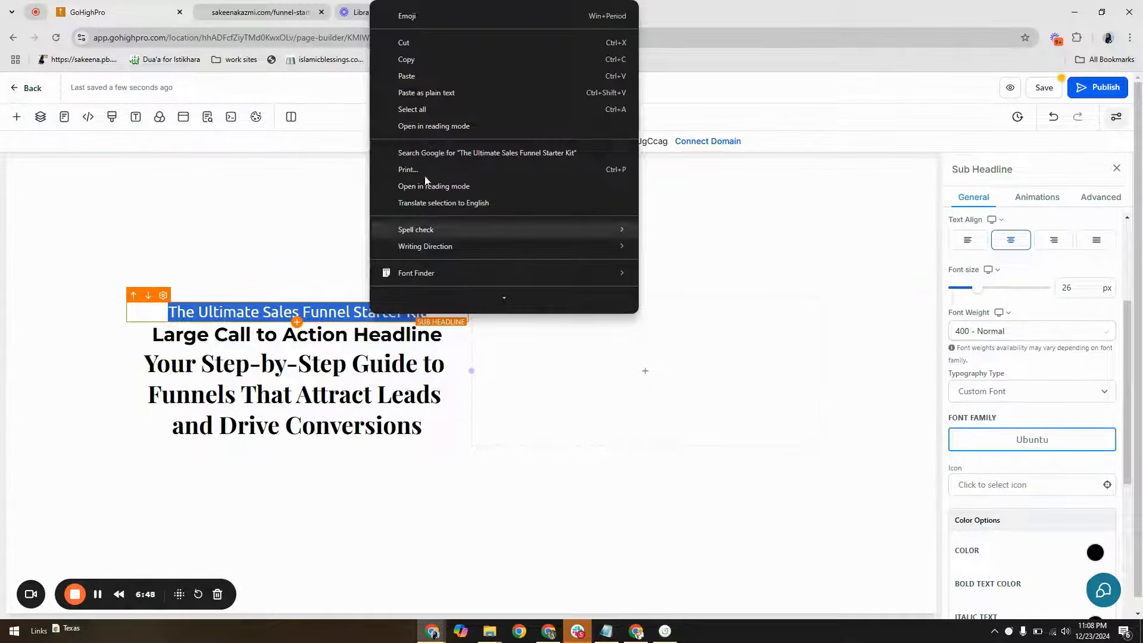
left_click(423, 60)
triple_click(377, 332)
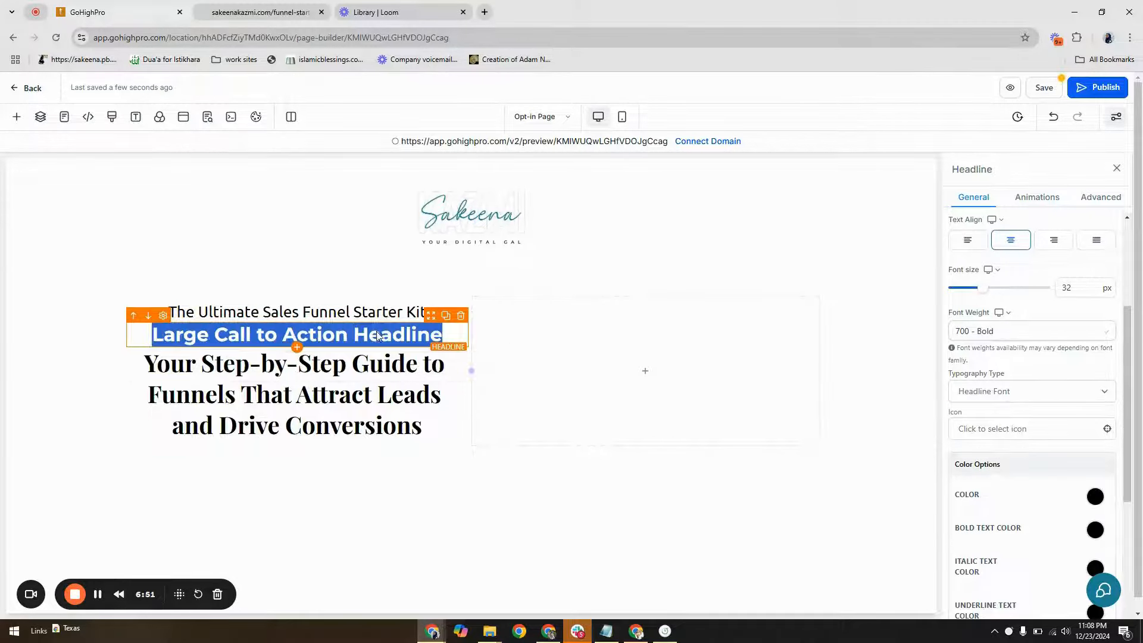
right_click(376, 331)
left_click(459, 111)
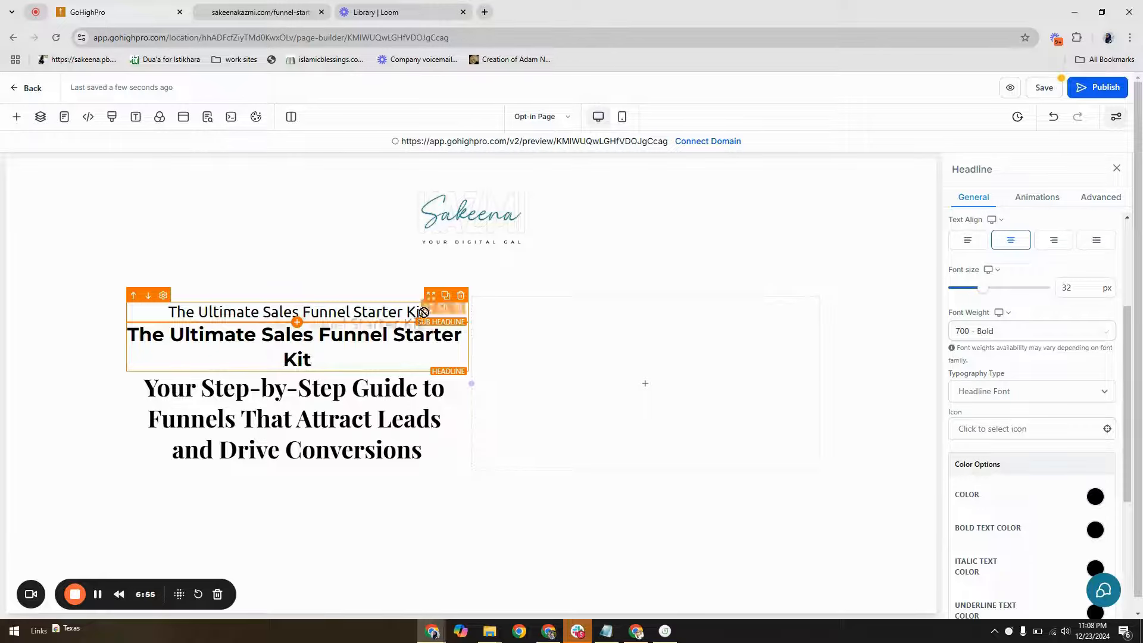
left_click_drag(424, 313, 411, 458)
Set the new headline's typography to the custom font Ubuntu
left_click(357, 315)
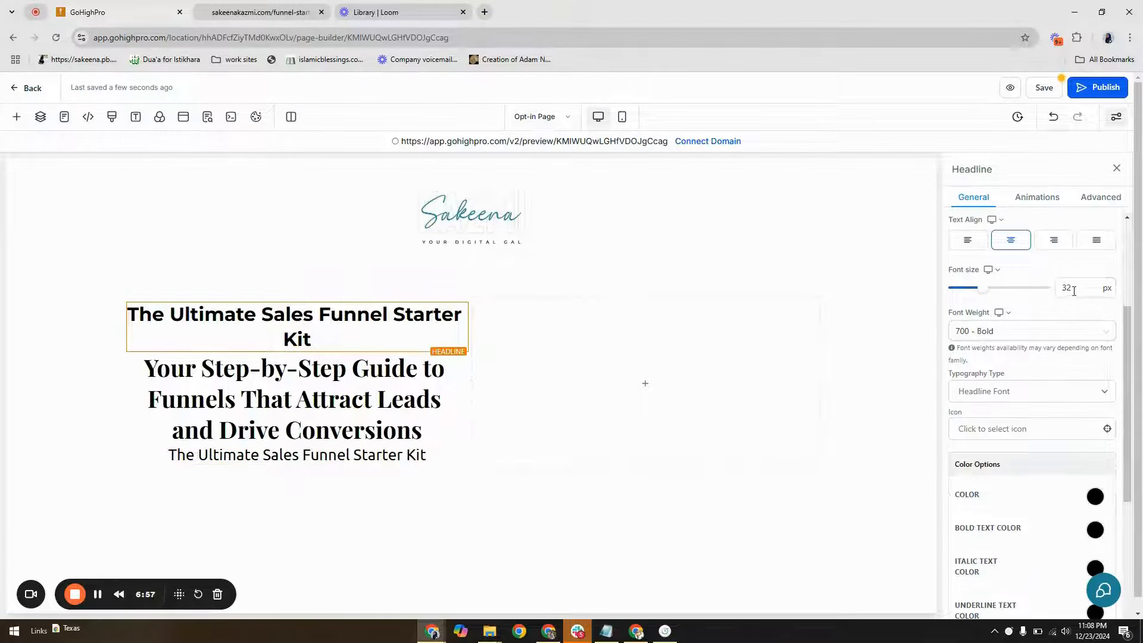
left_click(1000, 394)
left_click(1015, 455)
left_click(1015, 388)
left_click(1005, 442)
left_click(1020, 439)
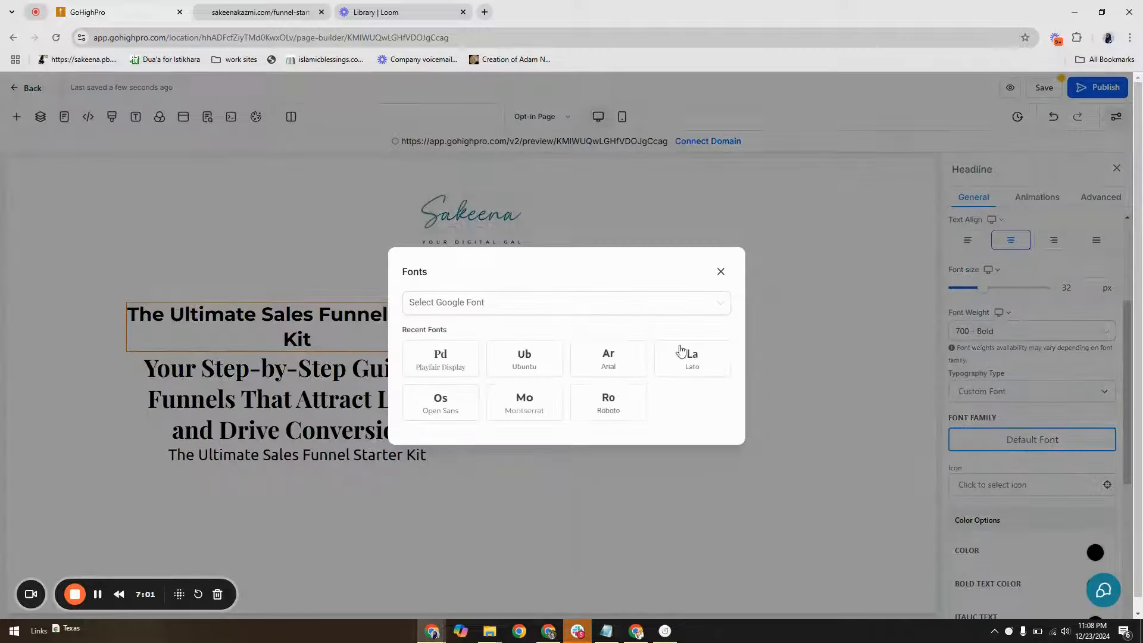
left_click(547, 362)
Set the new headline's font size to 26 px and its font weight to 400 - Normal
left_click(1065, 288)
key("ctrl+a")
type("26")
left_click(1018, 332)
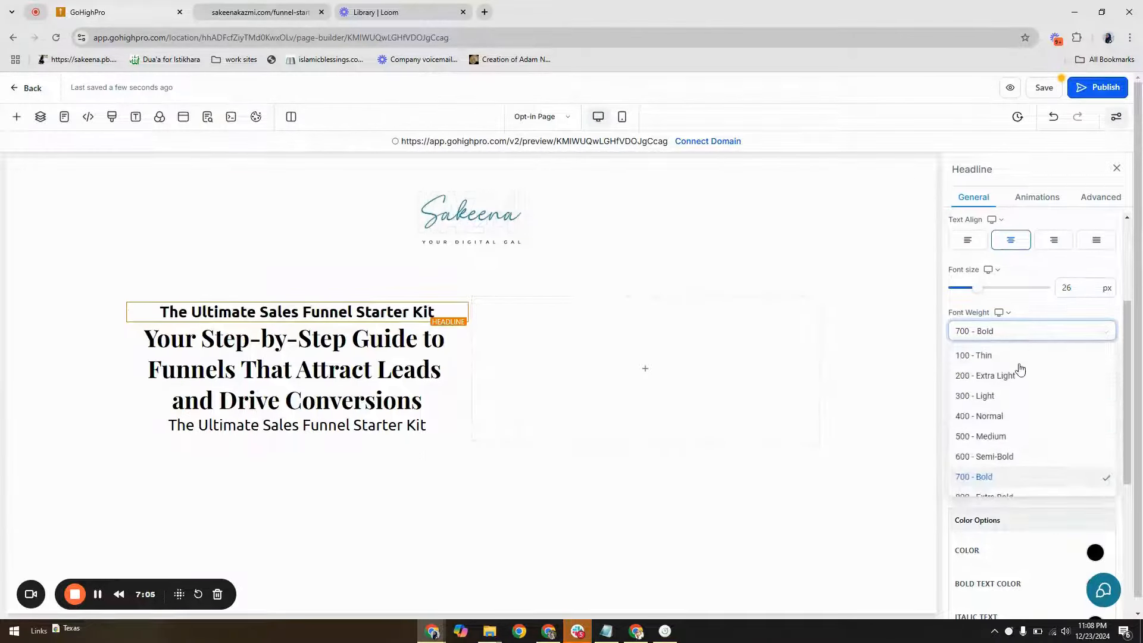
left_click(1021, 418)
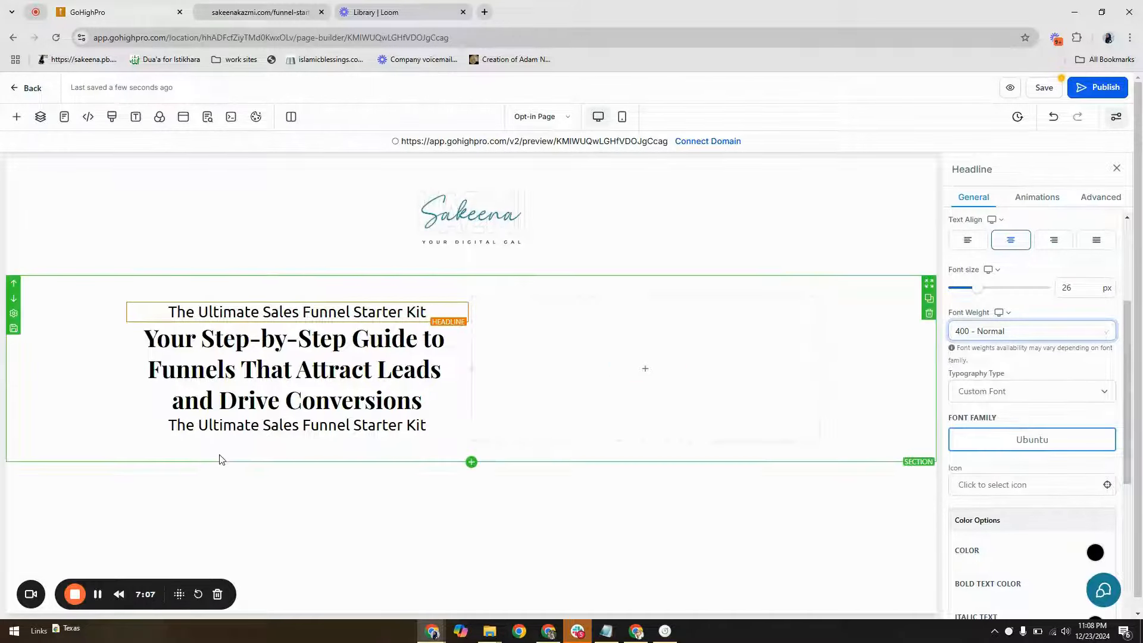
Copy the "Ready to create a high-converting funnel" text from the landing page's hero and close the developer tools
left_click(258, 12)
key("ctrl+shift+c")
left_click(258, 323)
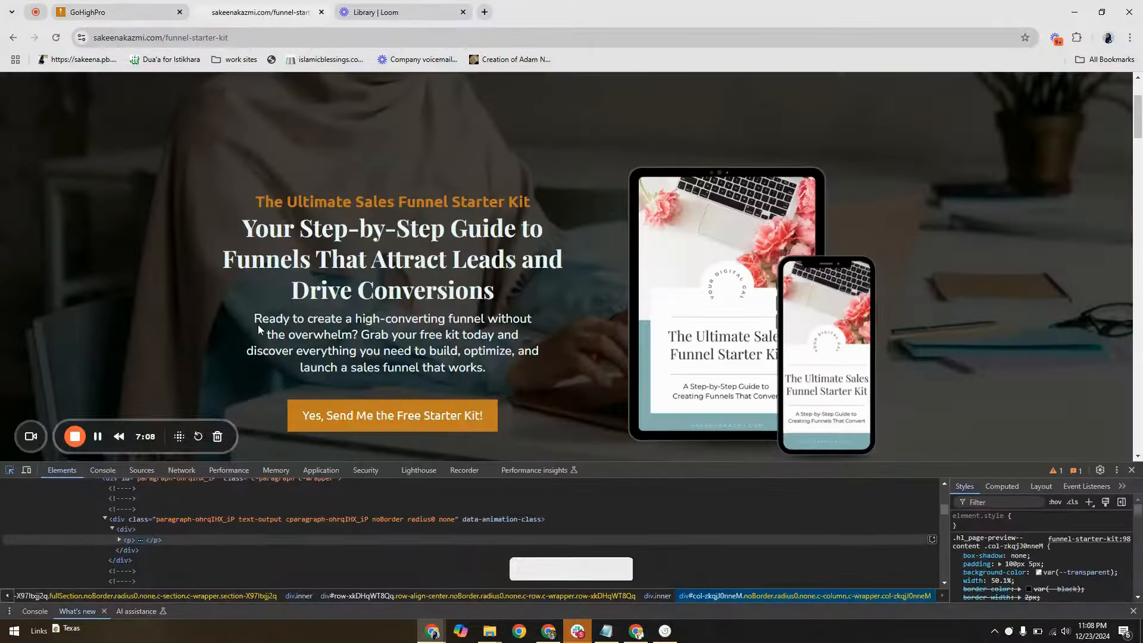
left_click_drag(253, 316, 486, 370)
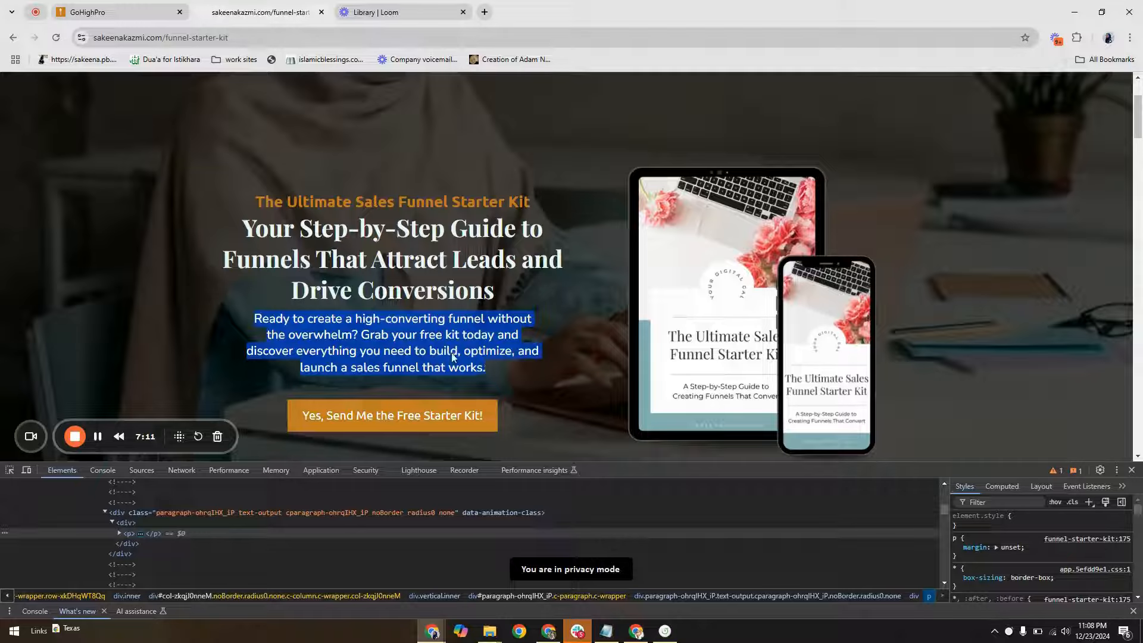
right_click(451, 354)
left_click(494, 365)
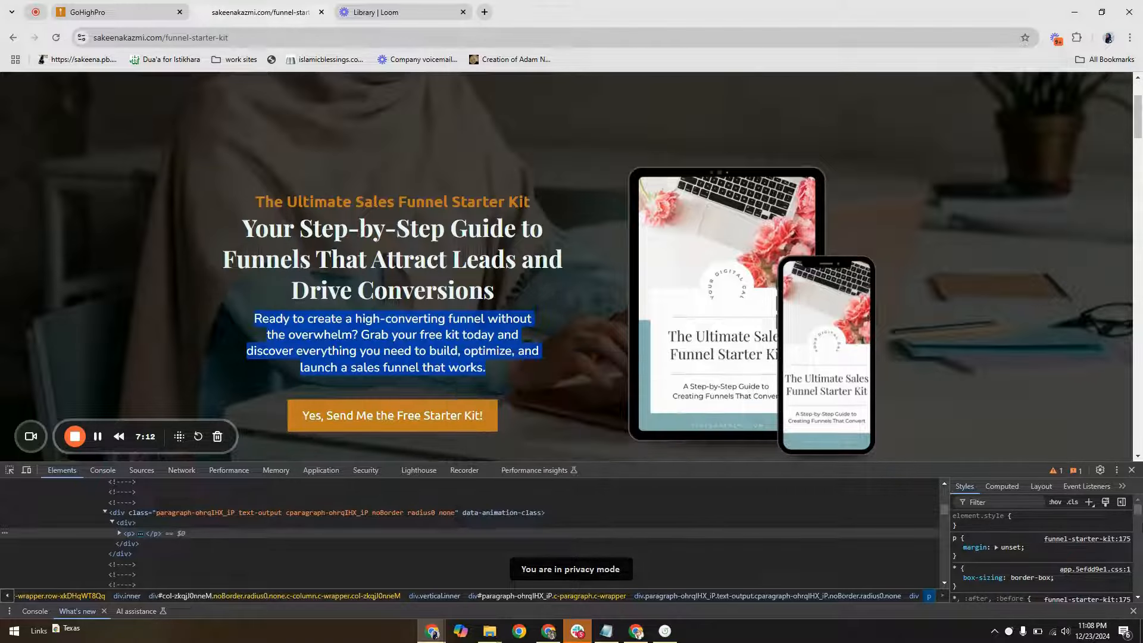
left_click(1131, 469)
Replace the text of the sub-headline beneath the paragraph with the copied "Ready to create a high-converting funnel" text, pasted as plain text
left_click(98, 12)
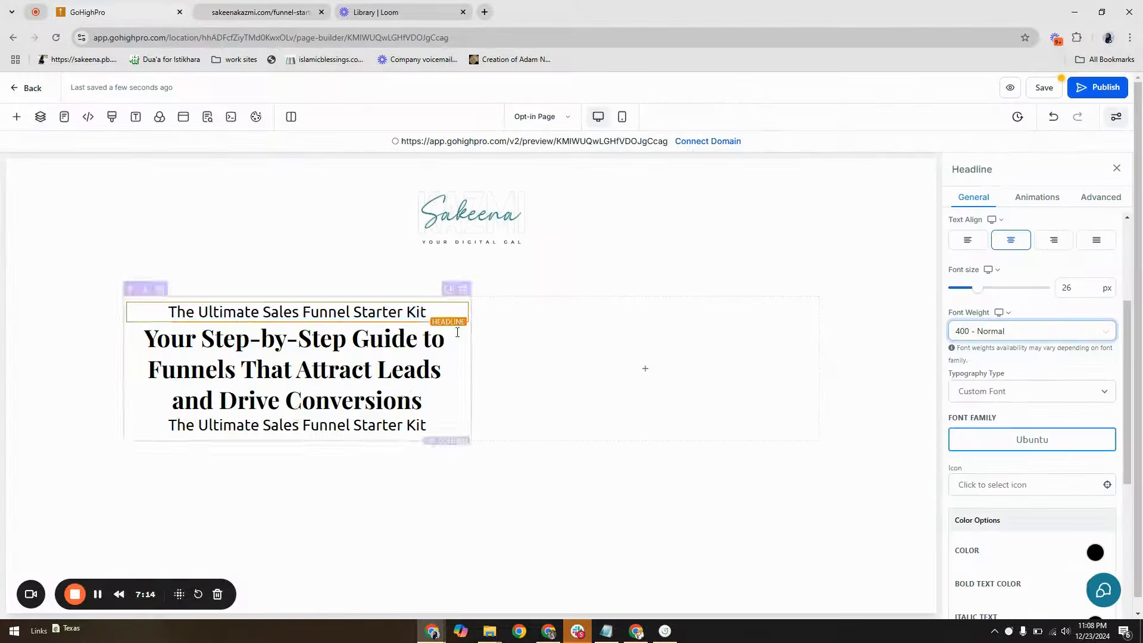
left_click(399, 424)
triple_click(399, 425)
right_click(399, 425)
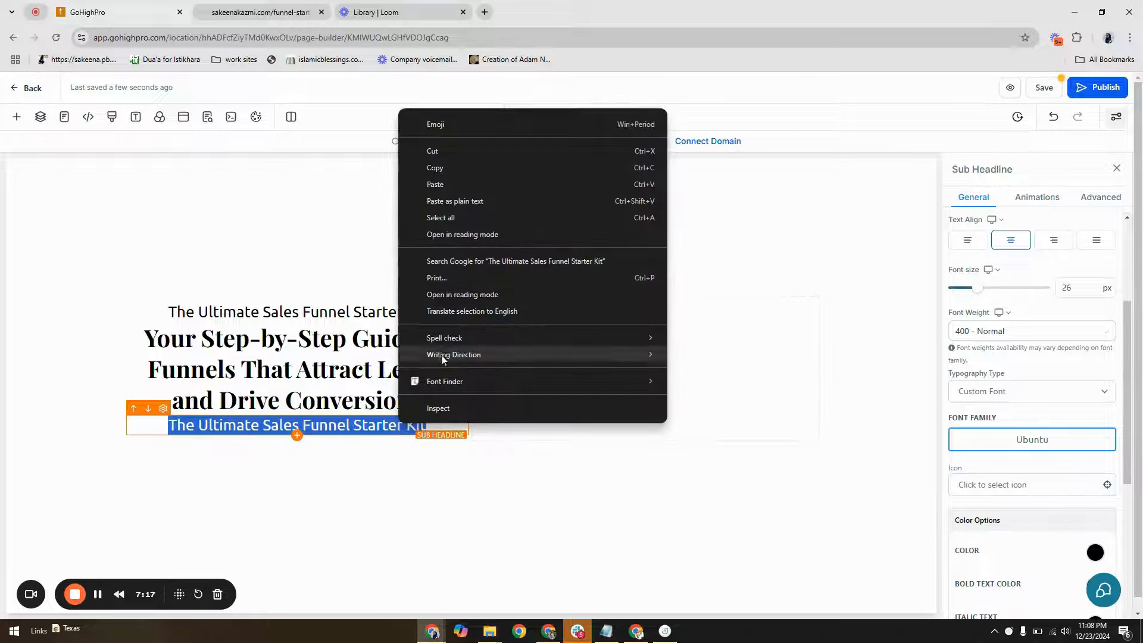
left_click(467, 201)
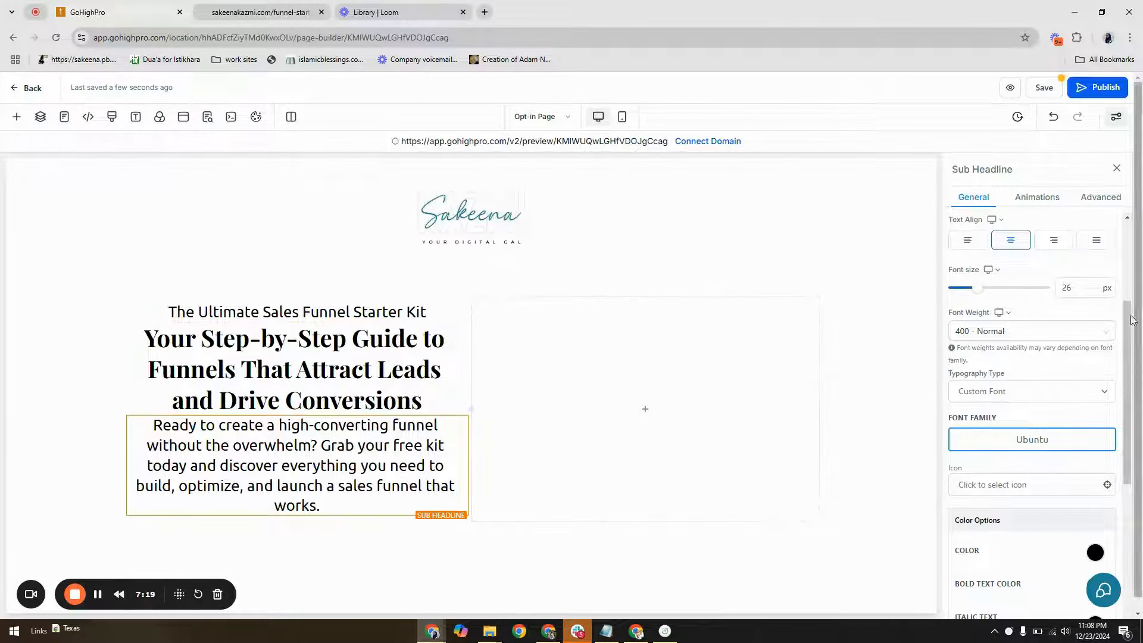
Set the "Ready to create a high-converting funnel" sub-headline to 21 px with the font Nunito Sans
left_click(1068, 288)
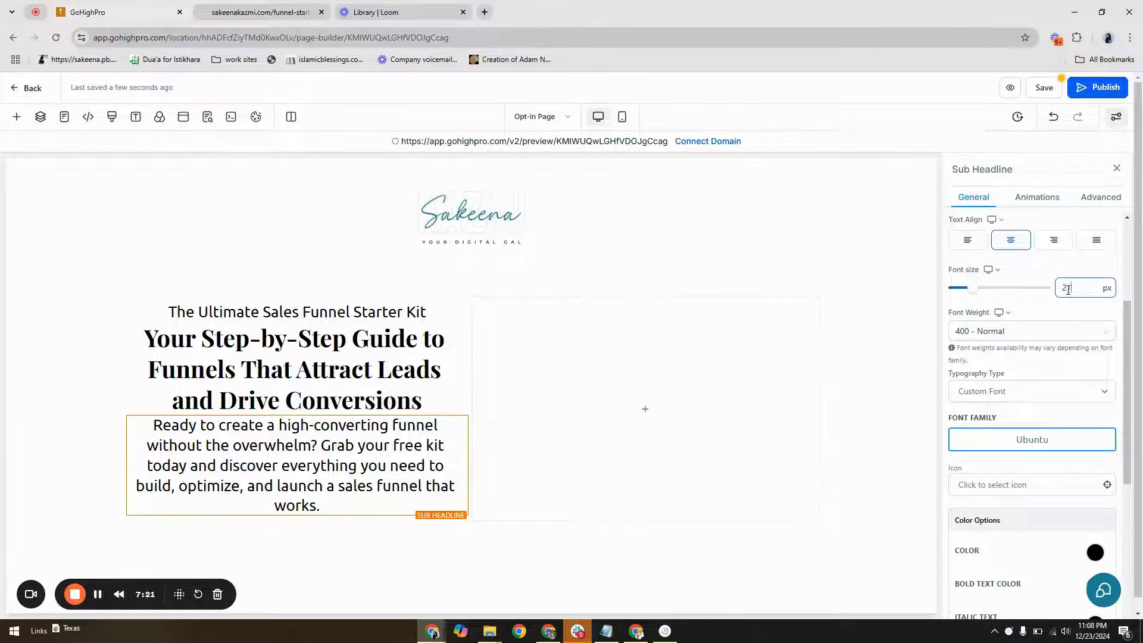
type("1")
left_click(1032, 439)
left_click(473, 303)
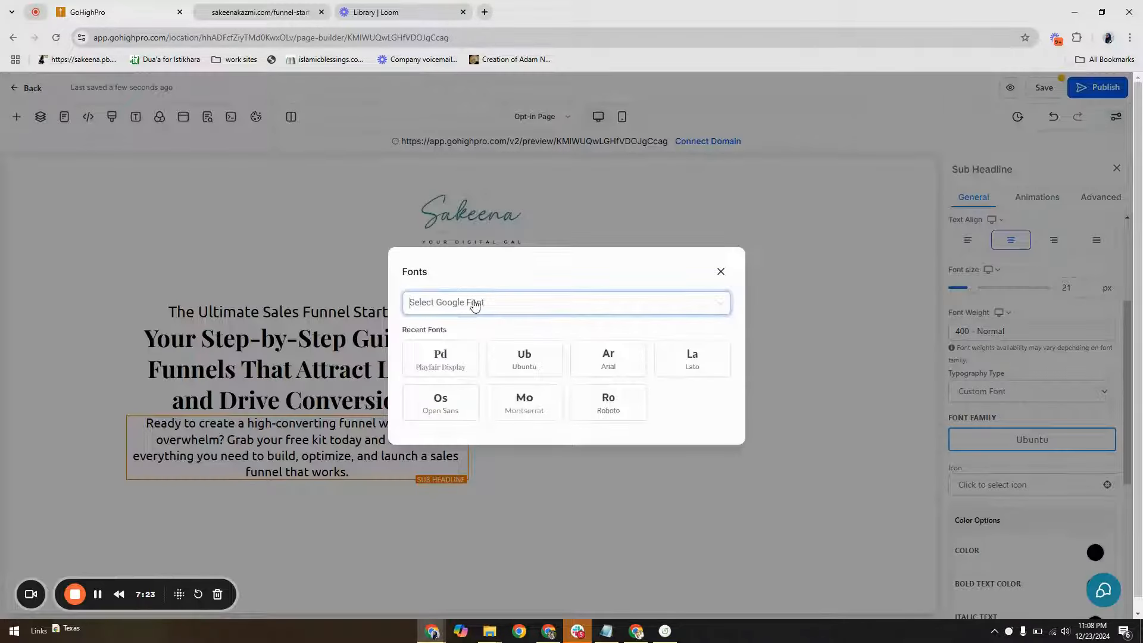
type("nun")
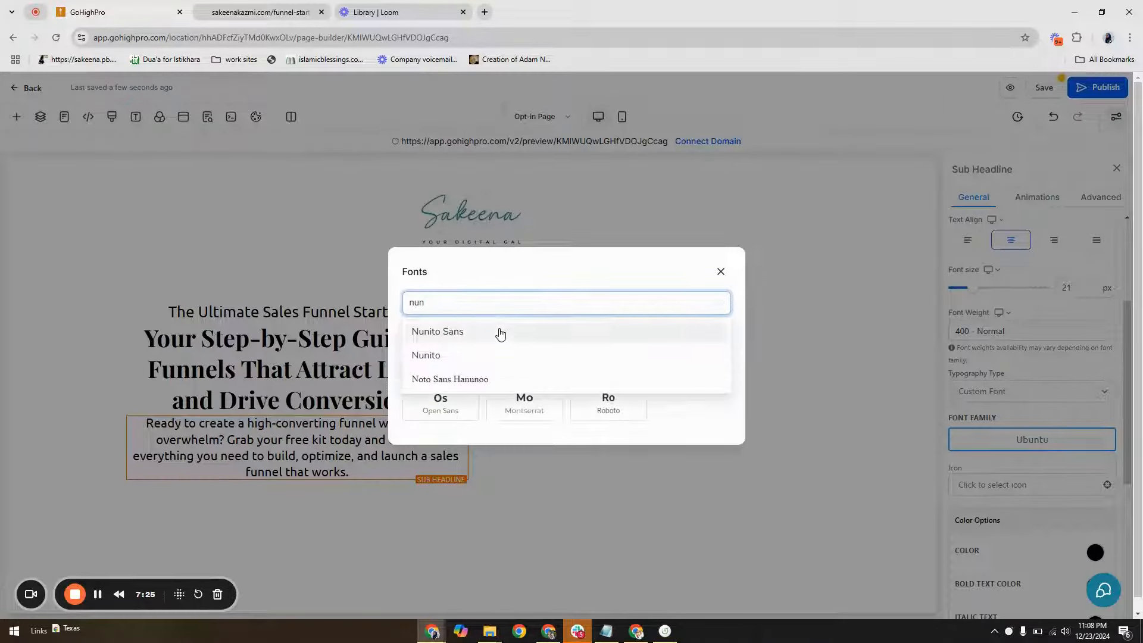
left_click(497, 332)
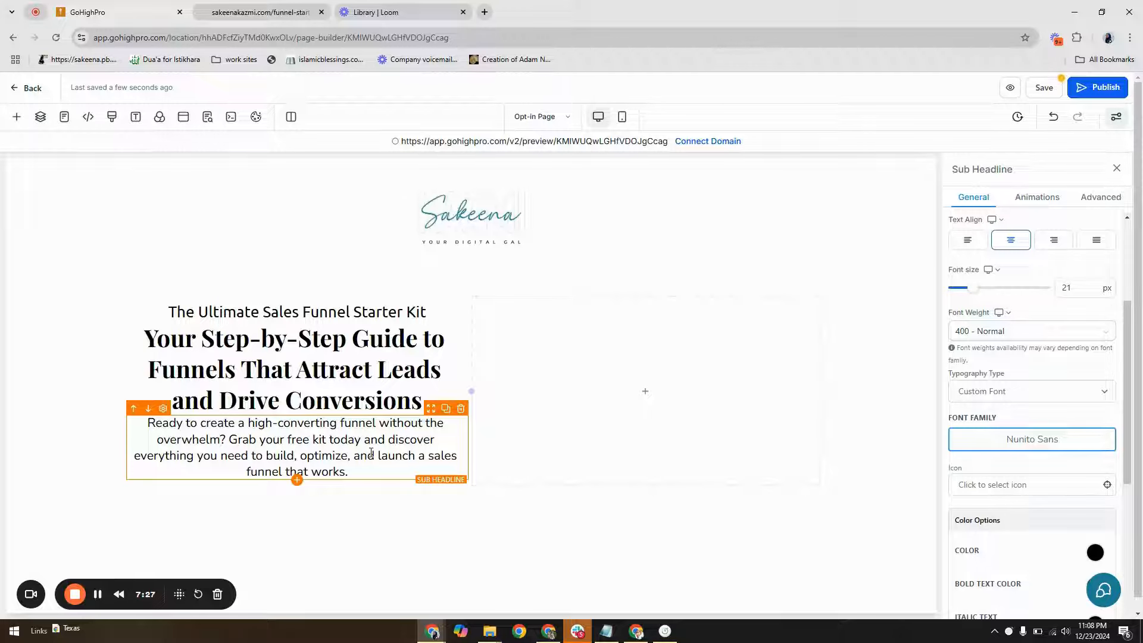
Set the "Ready to create a high-converting funnel" sub-headline's font size to 18 px
left_click(1082, 291)
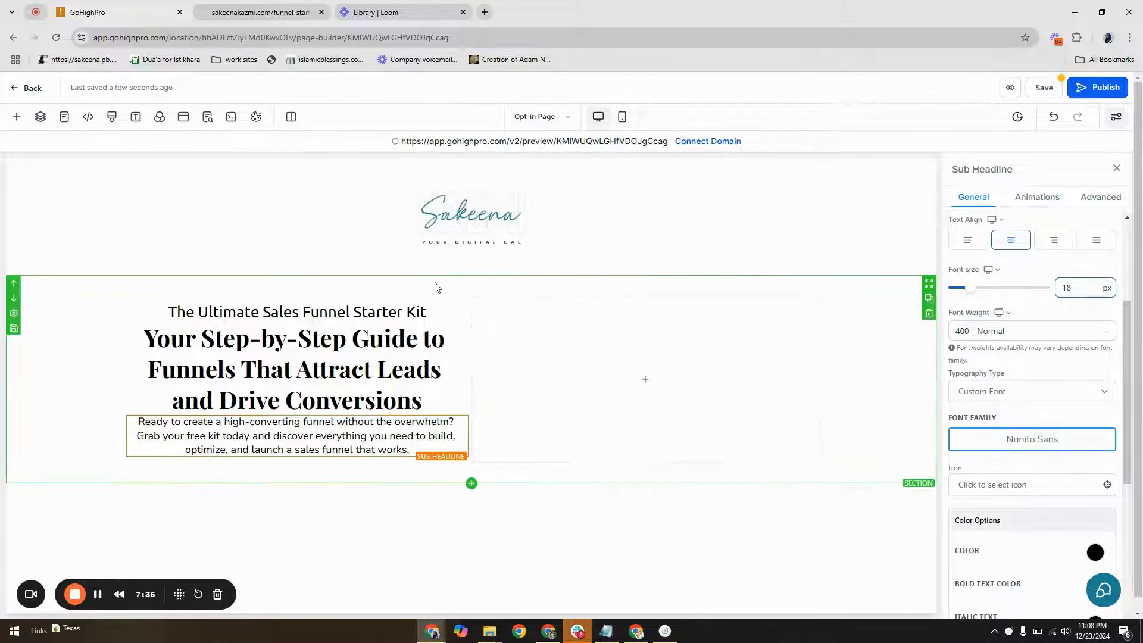
Set the hero section's top and bottom padding to 80 px each
left_click(852, 304)
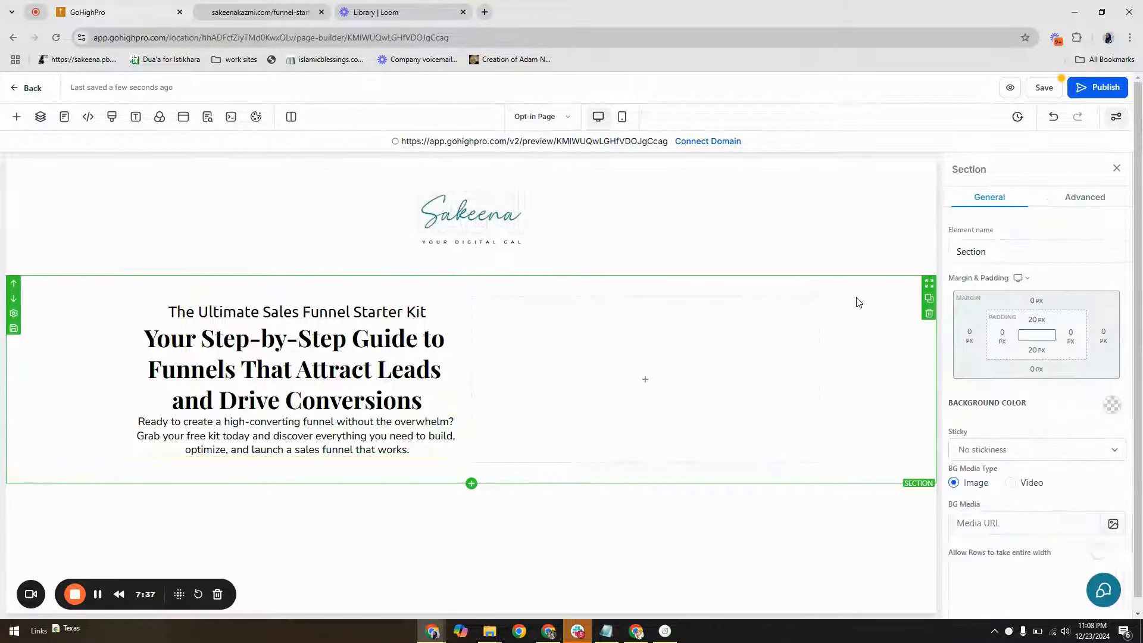
left_click(1036, 320)
left_click(1016, 394)
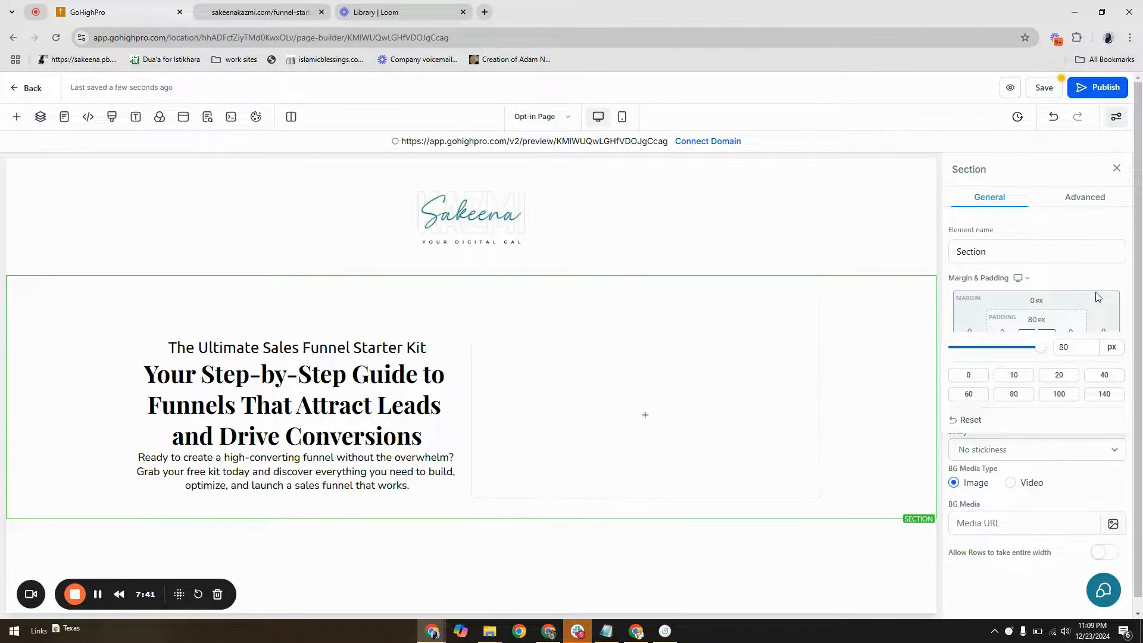
left_click(1014, 425)
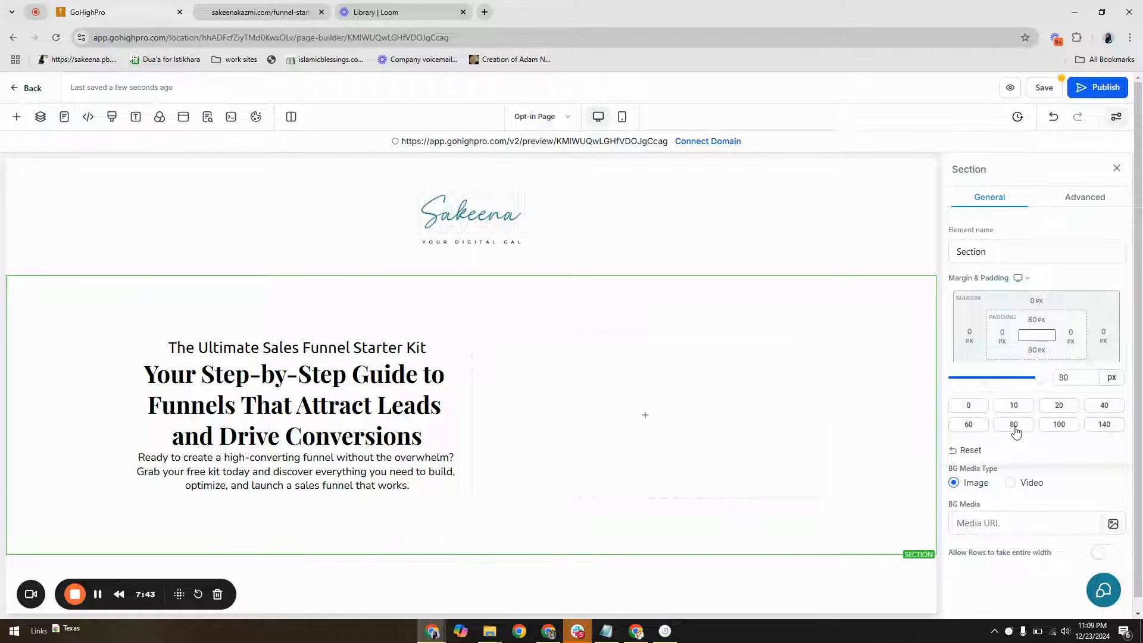
left_click(903, 395)
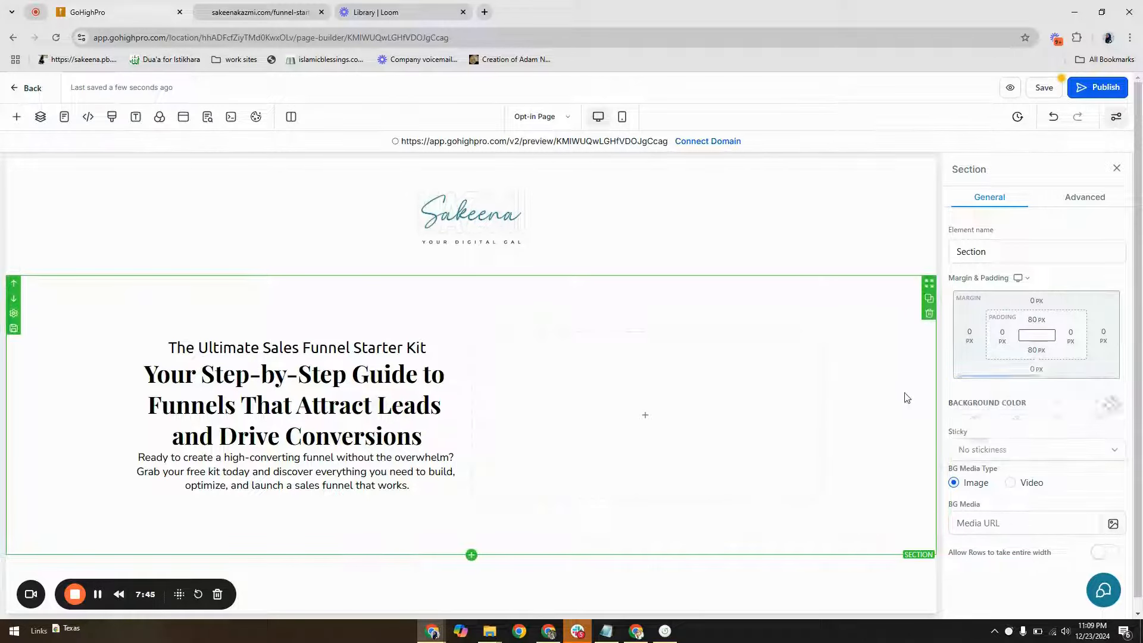
Set hero.webp from the website folder in media storage as the hero section's background image
left_click(1110, 407)
left_click(1102, 412)
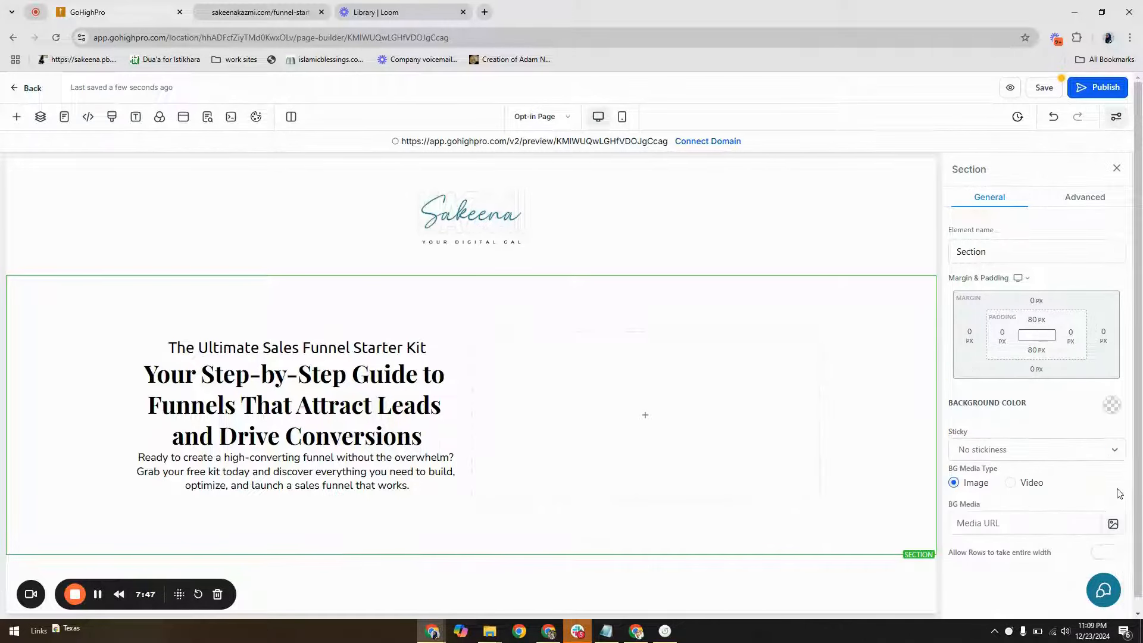
left_click(1110, 522)
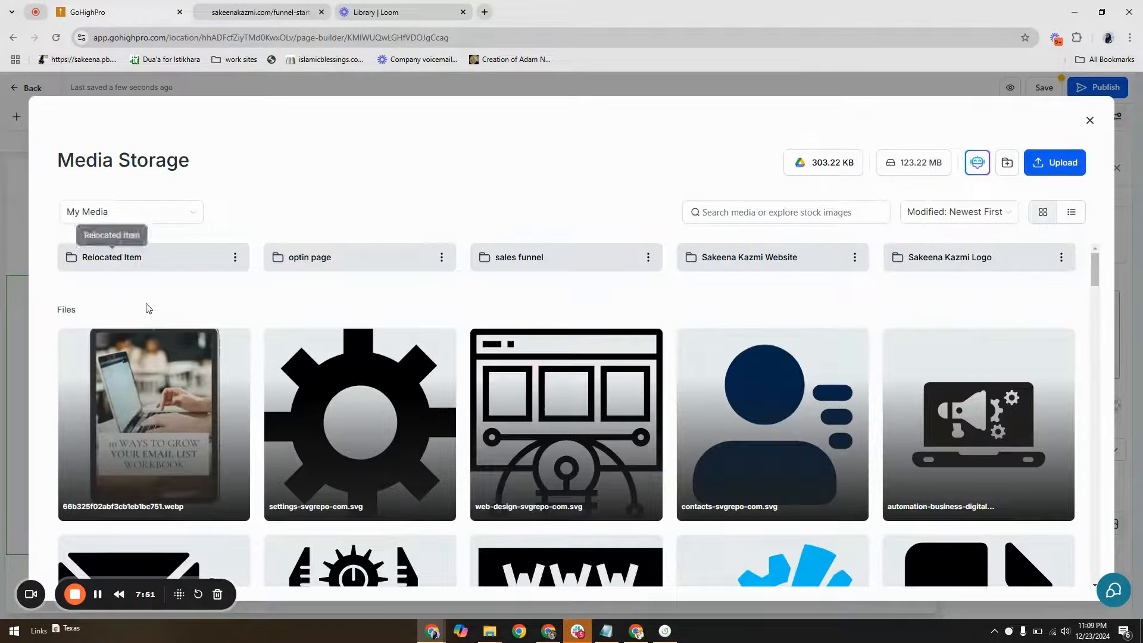
scroll(773, 262, "down", 4)
scroll(784, 255, "up", 4)
double_click(784, 255)
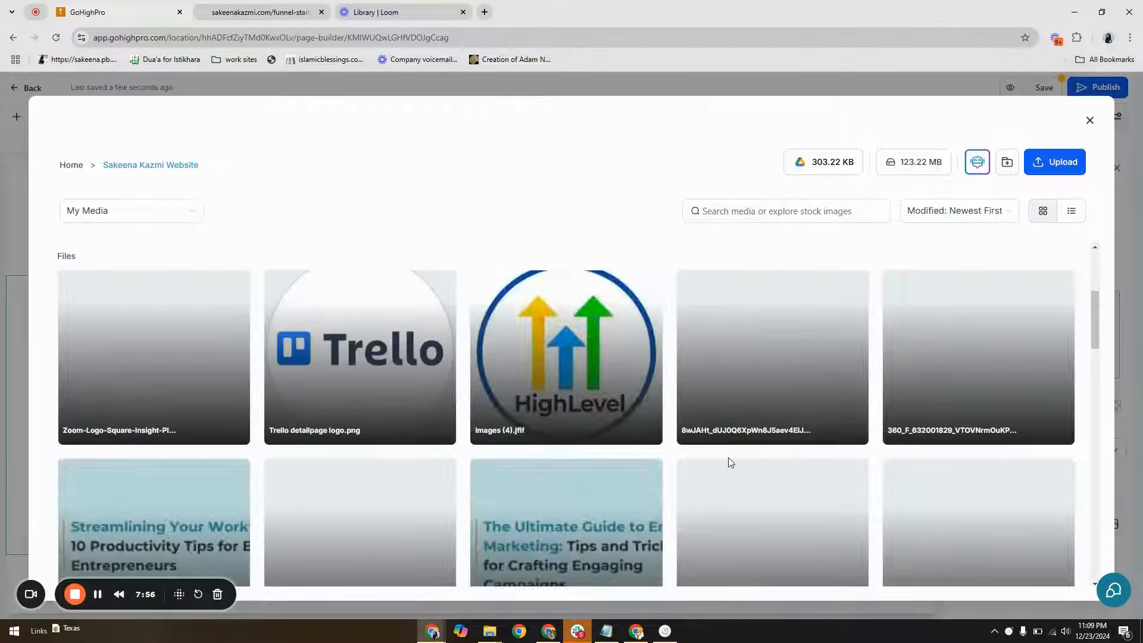
scroll(731, 462, "down", 10)
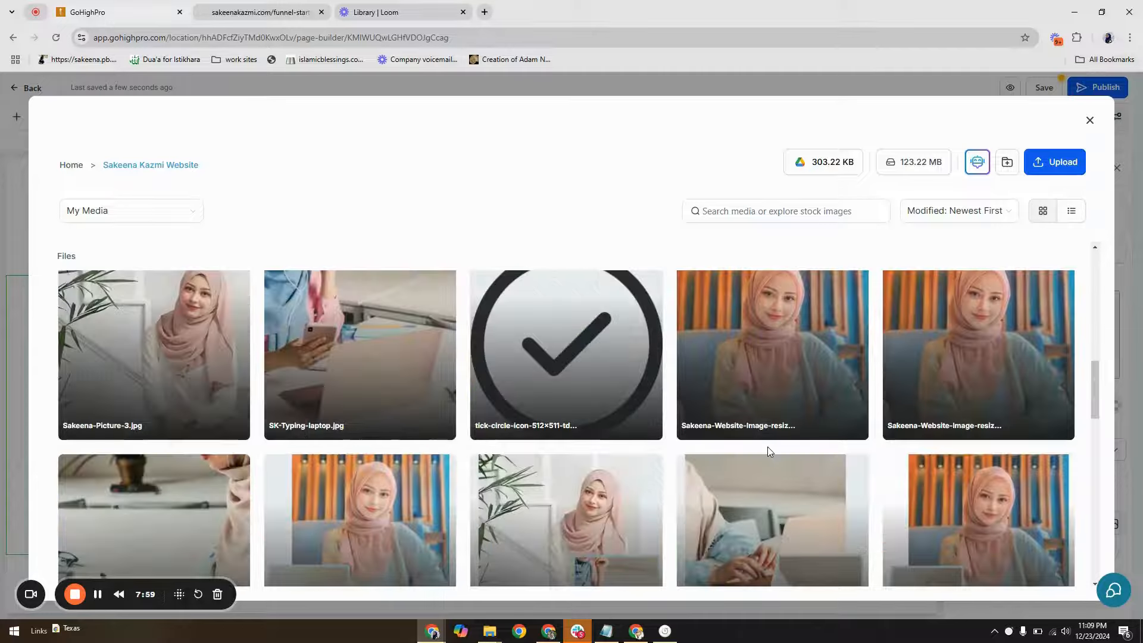
scroll(767, 450, "down", 5)
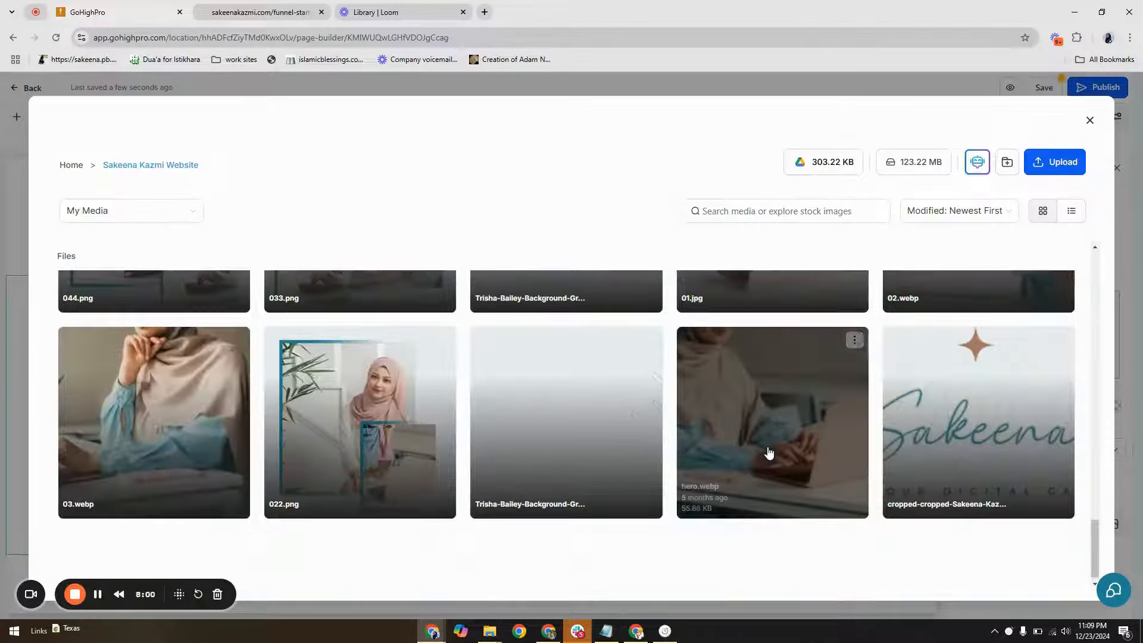
left_click(806, 401)
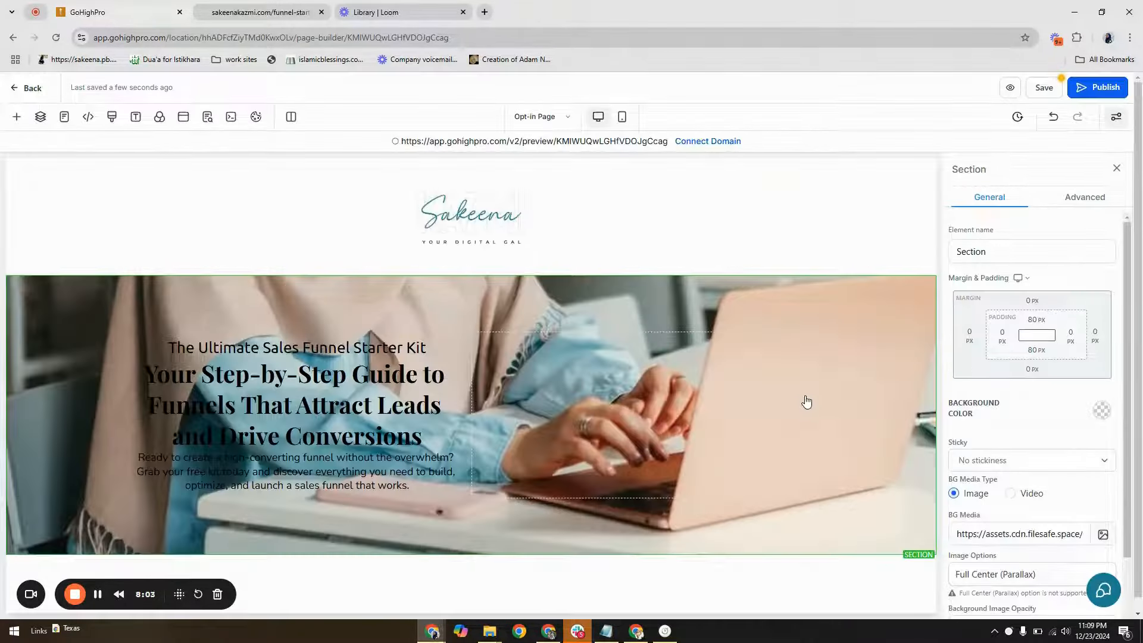
Set the hero section's background image opacity to Heavy Fade and its background color to black
left_click(1102, 412)
left_click(978, 488)
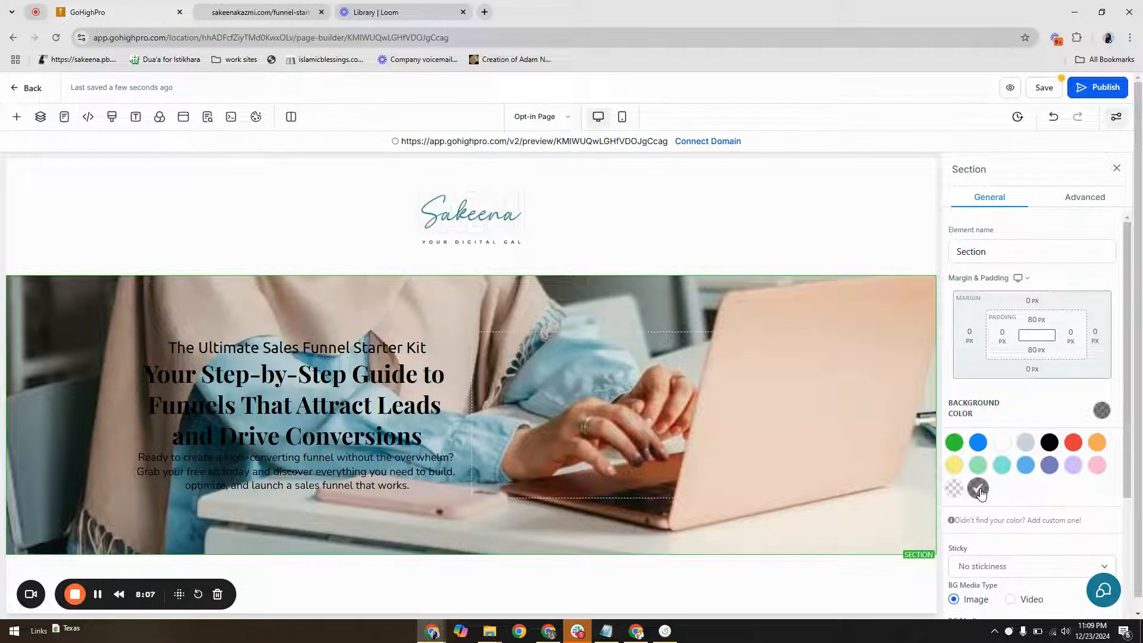
scroll(1066, 476, "down", 3)
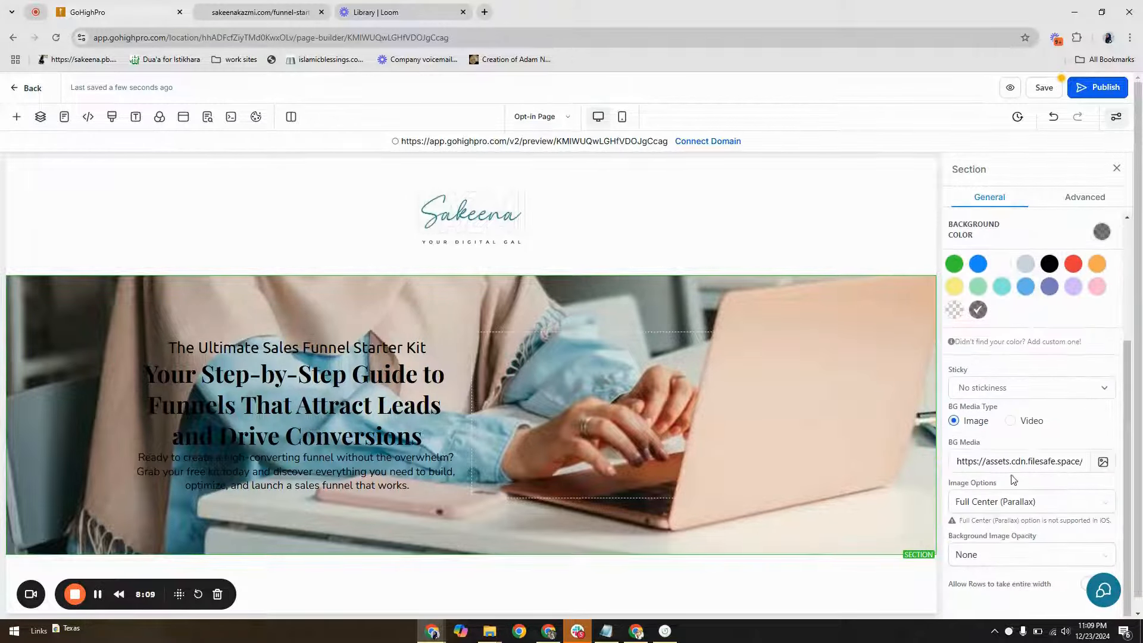
left_click(1021, 555)
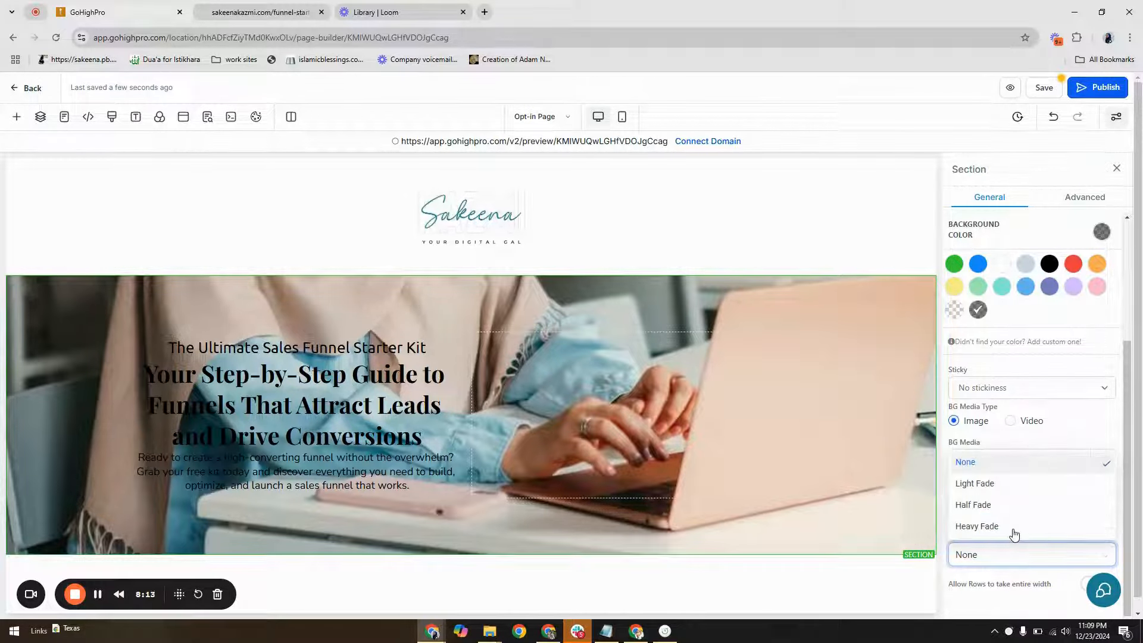
left_click(1014, 529)
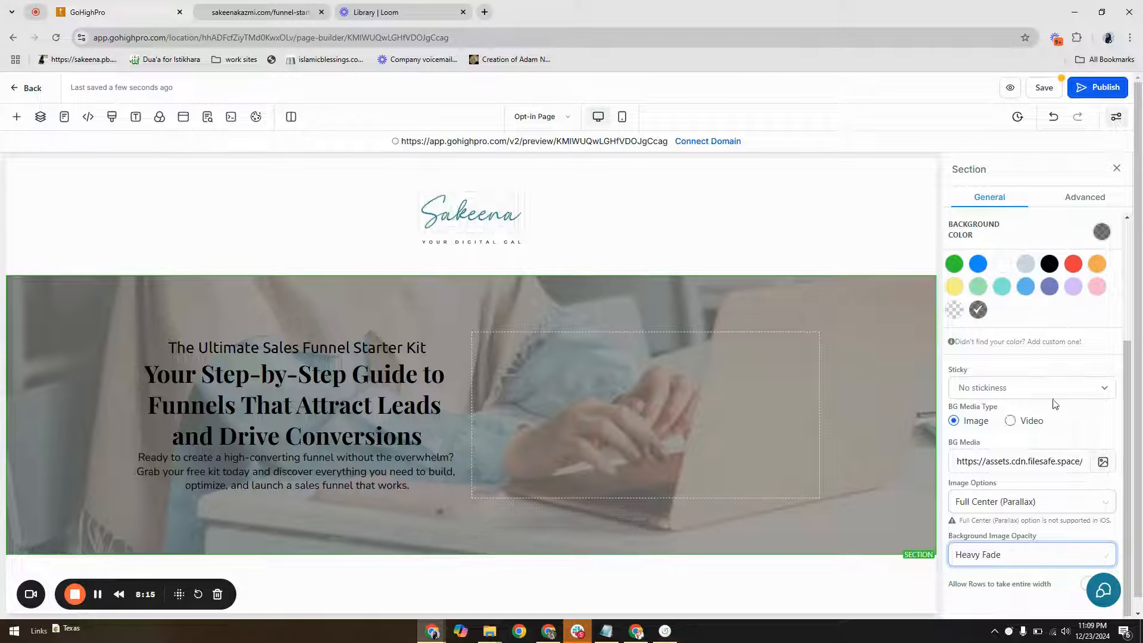
left_click(1048, 265)
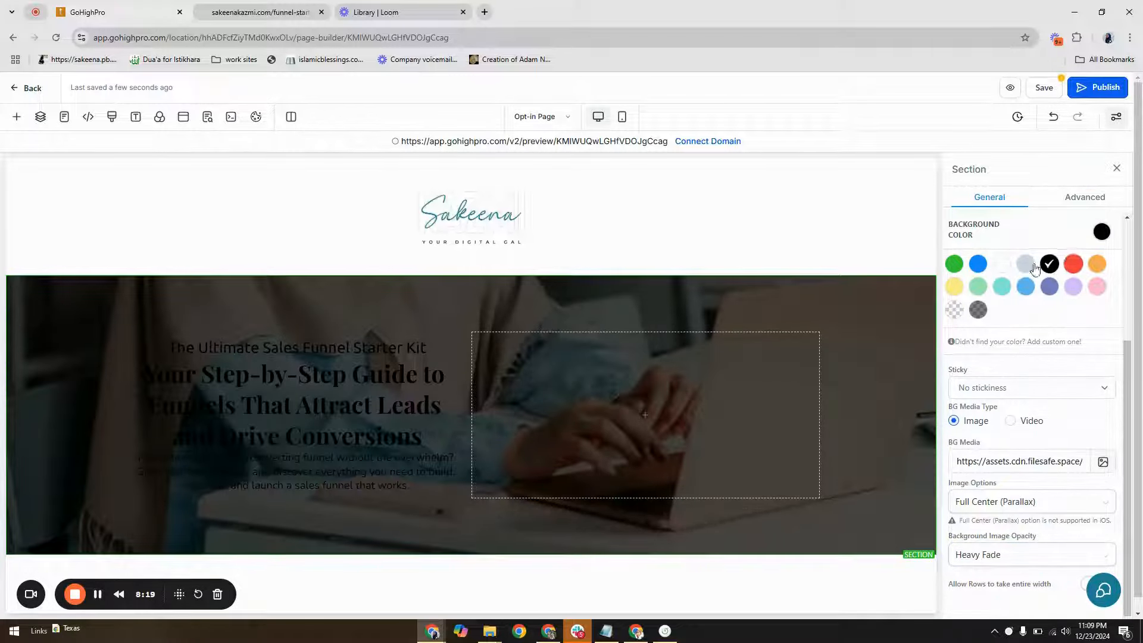
left_click(997, 263)
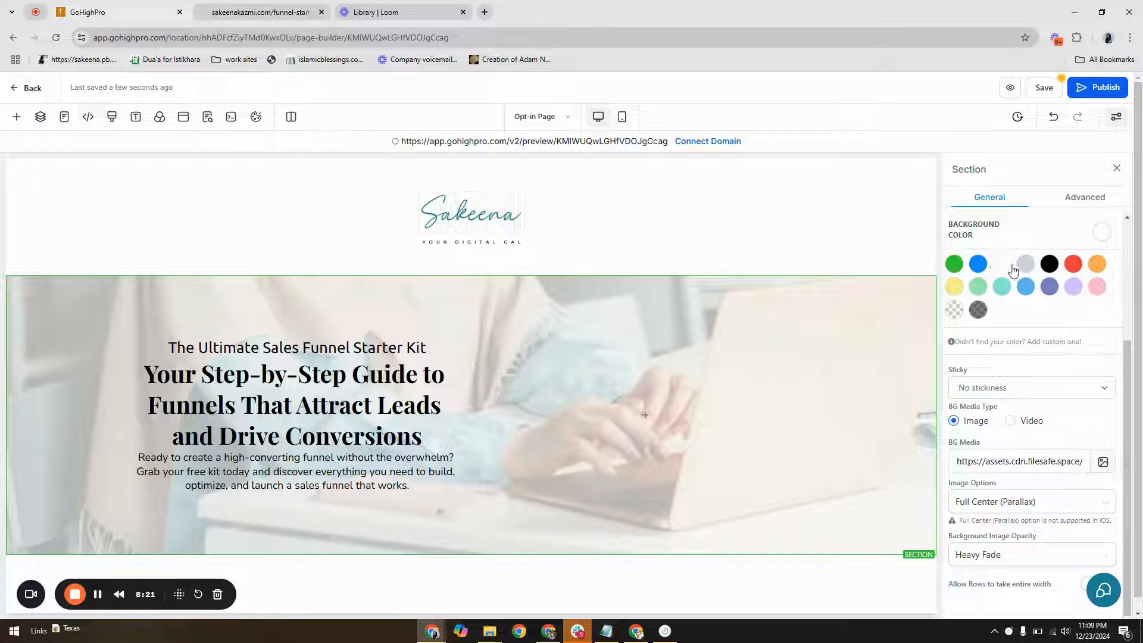
left_click(1048, 265)
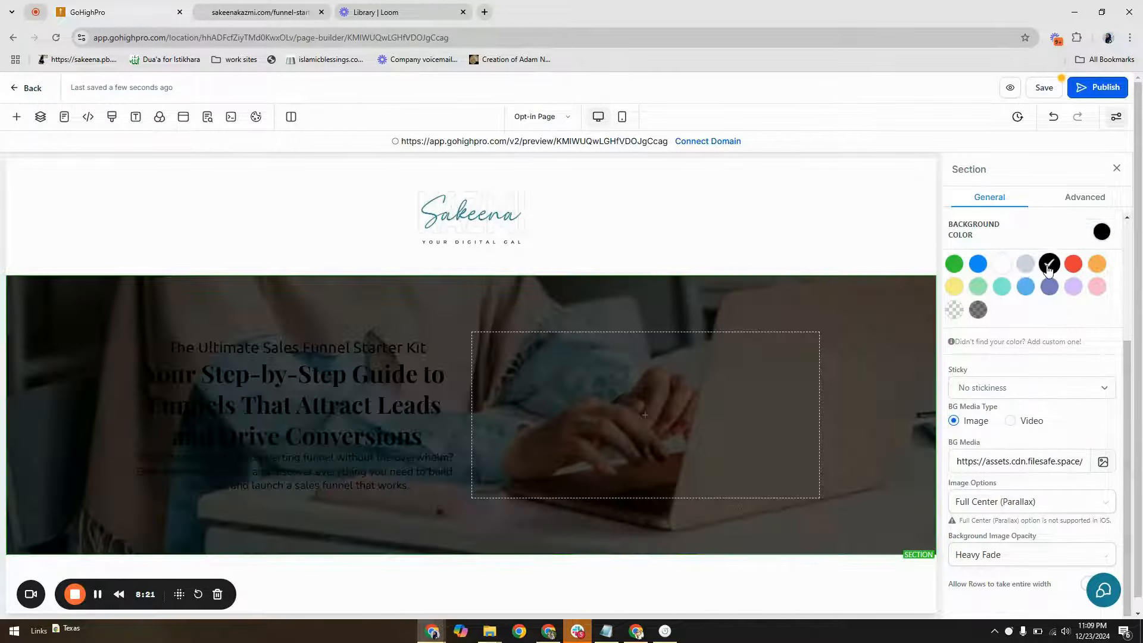
Set the text color of the "The Ultimate Sales Funnel Starter Kit" headline to white
left_click(355, 339)
scroll(1074, 396, "up", 3)
scroll(1085, 388, "down", 7)
left_click(1092, 314)
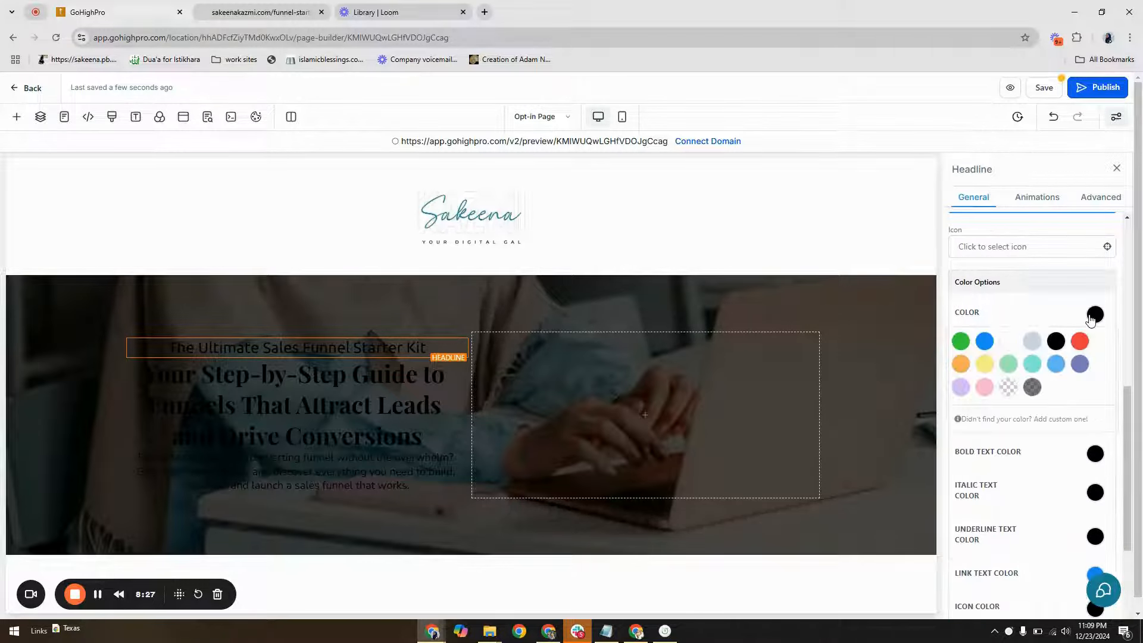
left_click(1008, 340)
Make the "Your Step-by-Step Guide" paragraph's bold text and the sub-headline beneath it white
left_click(413, 391)
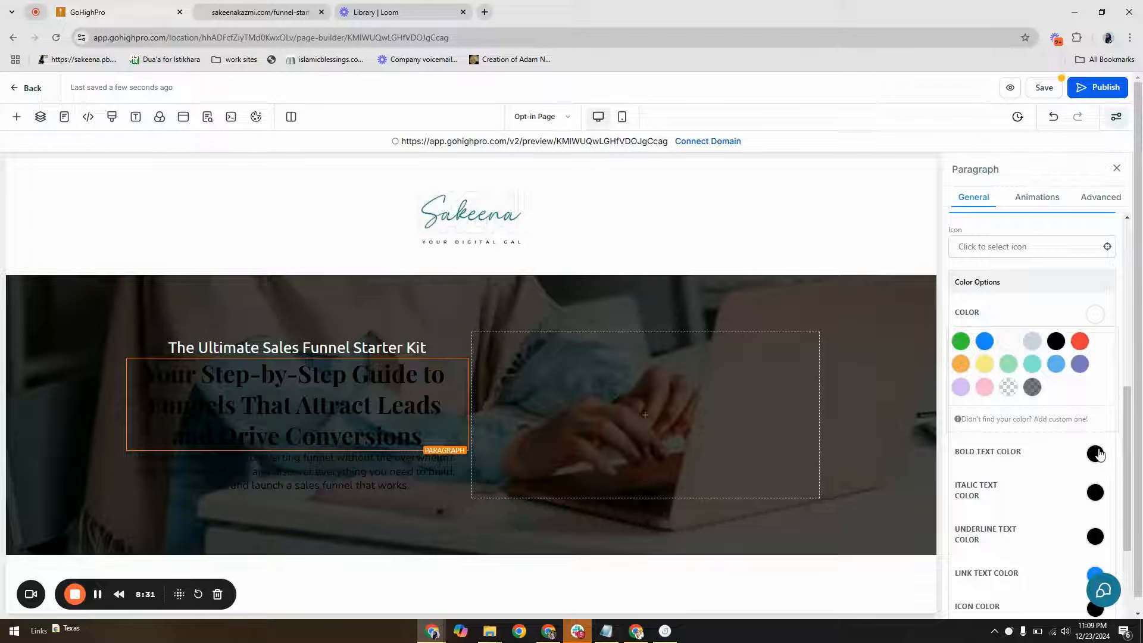
left_click(1099, 454)
left_click(1008, 481)
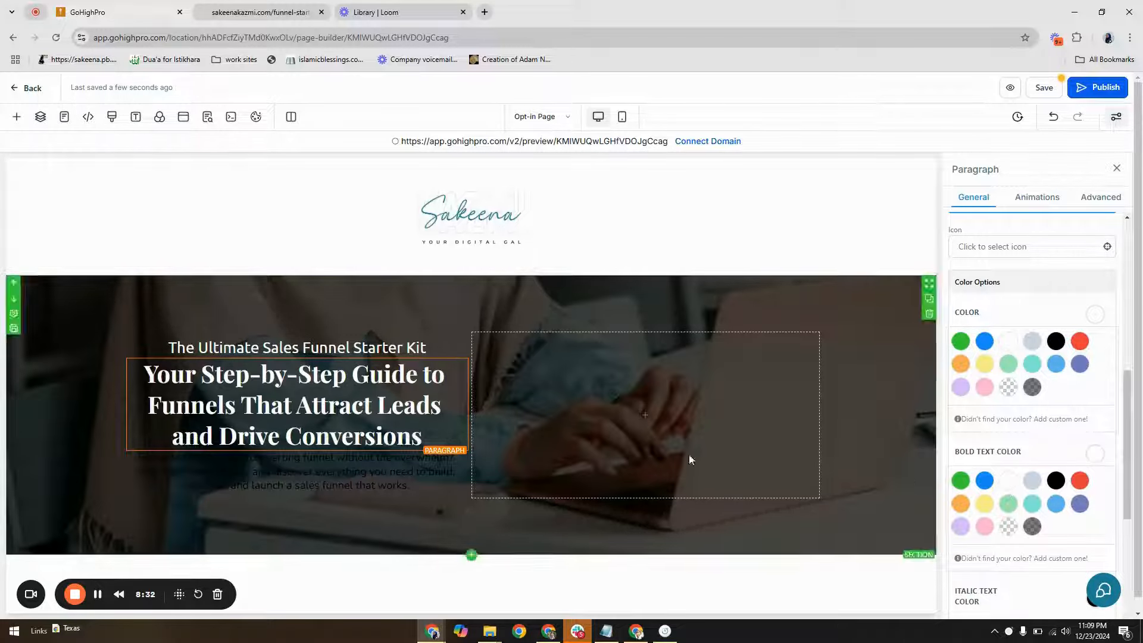
left_click(363, 462)
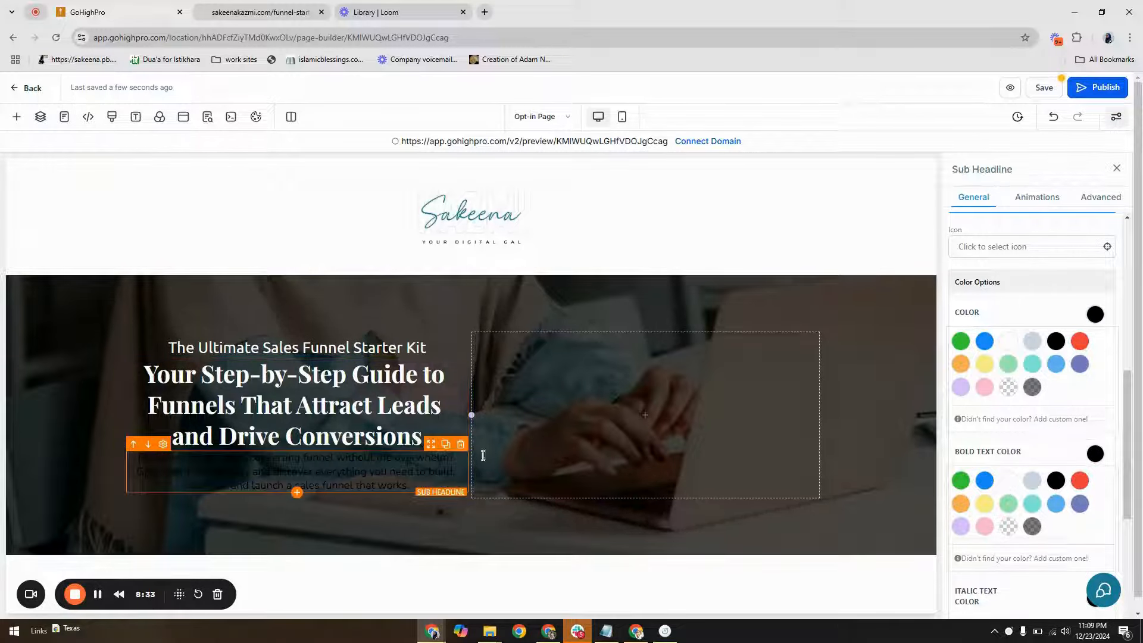
left_click(1010, 342)
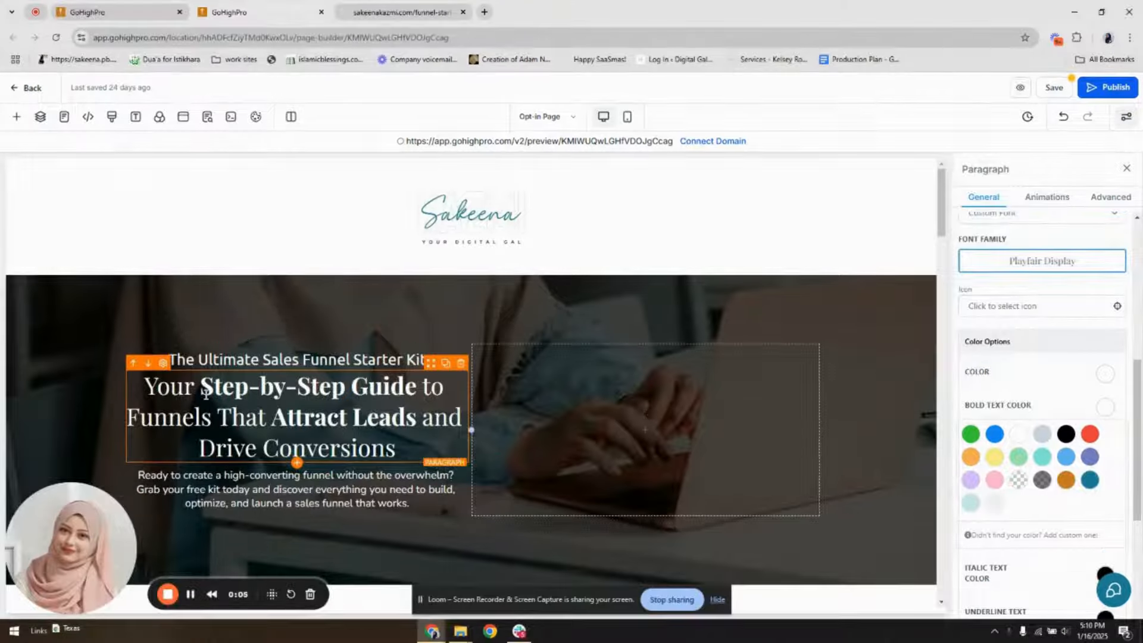
Set the bold text color of the "Your Step-by-Step Guide" paragraph to the custom orange-brown
left_click_drag(201, 387, 416, 387)
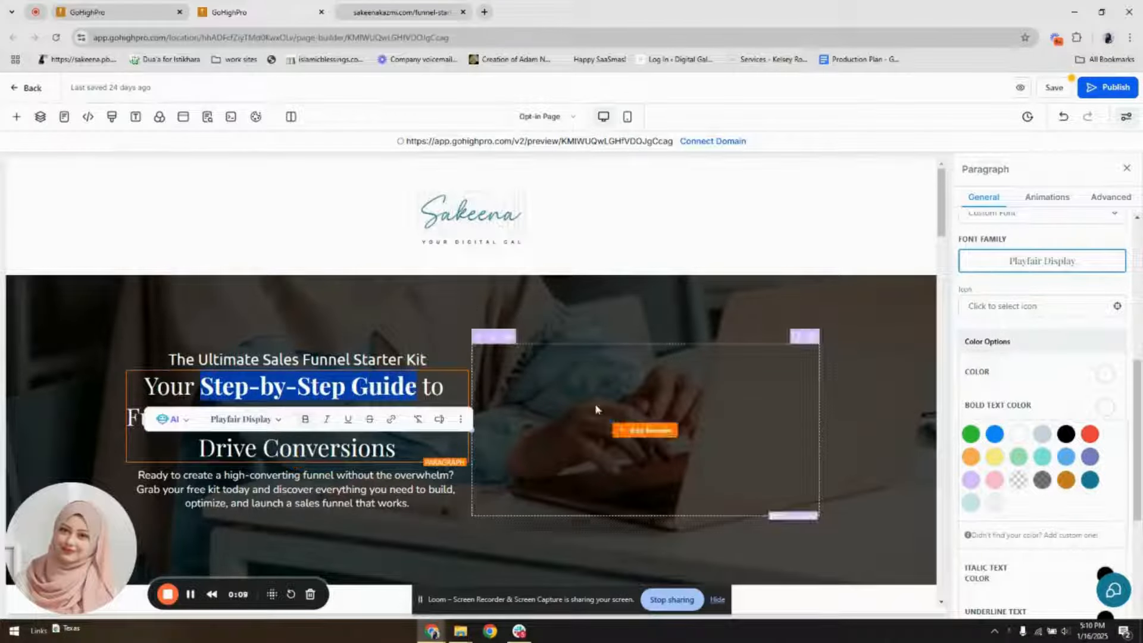
left_click(1105, 407)
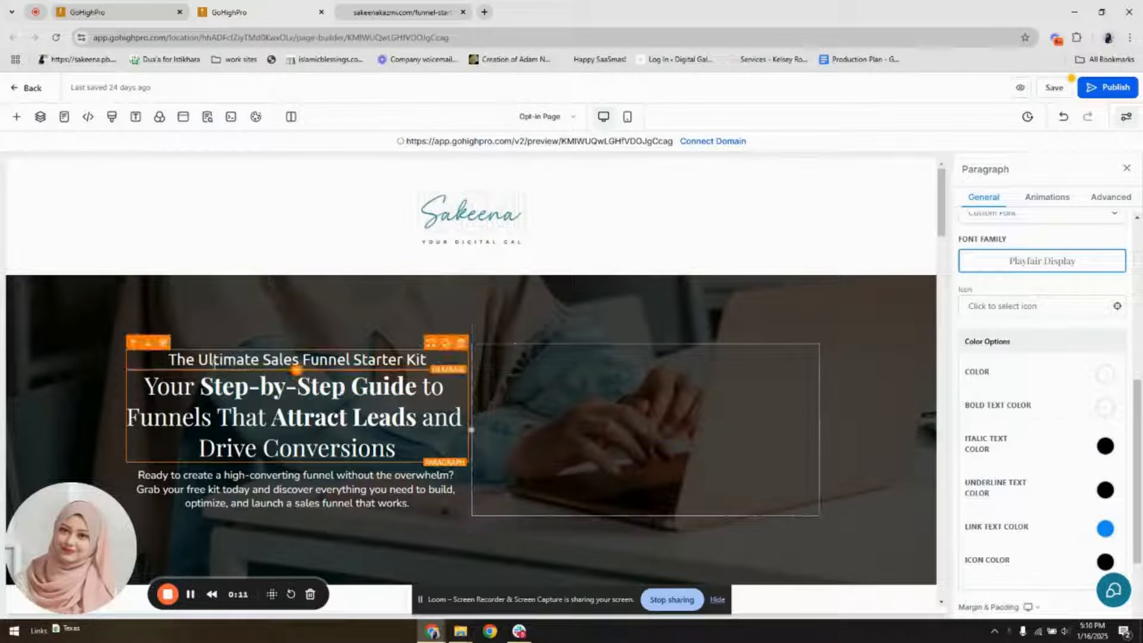
left_click_drag(202, 387, 394, 390)
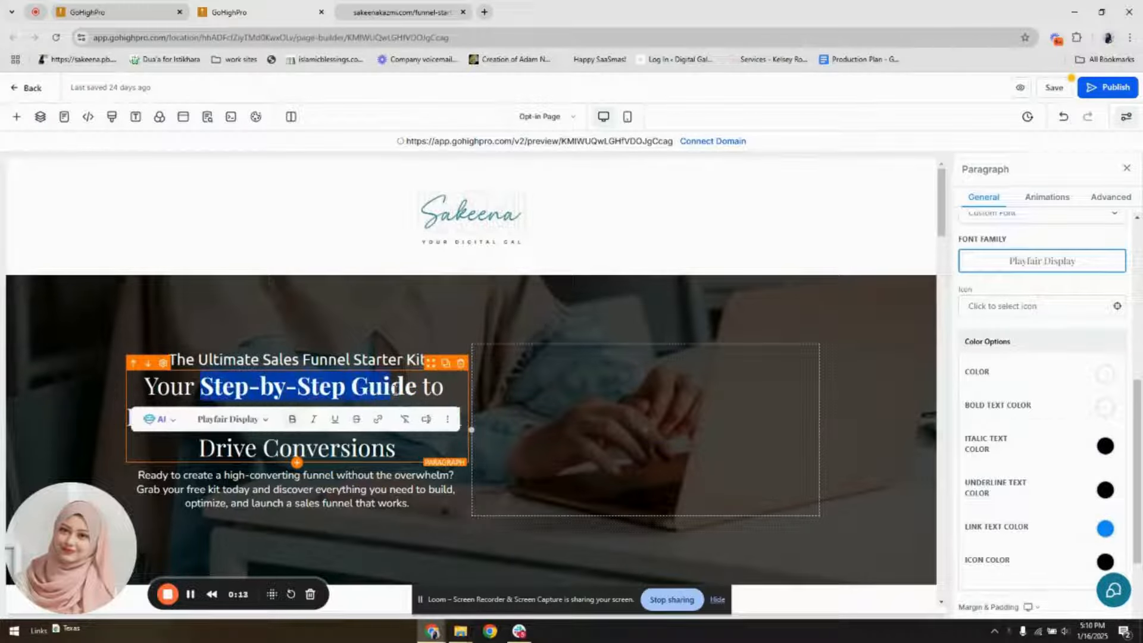
left_click(406, 390)
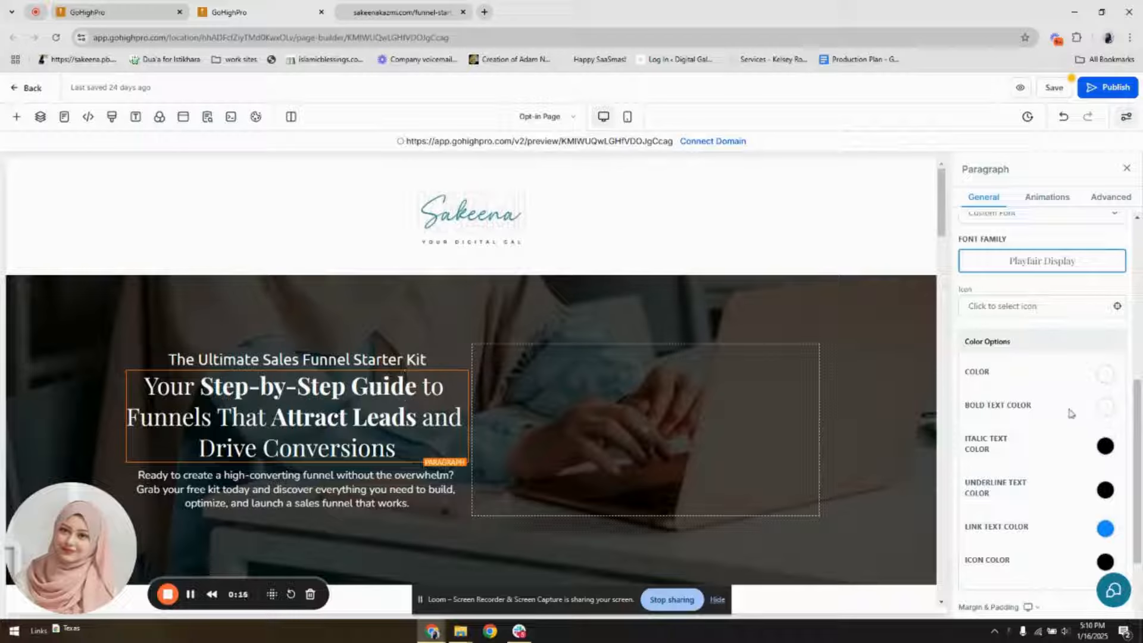
left_click(1105, 407)
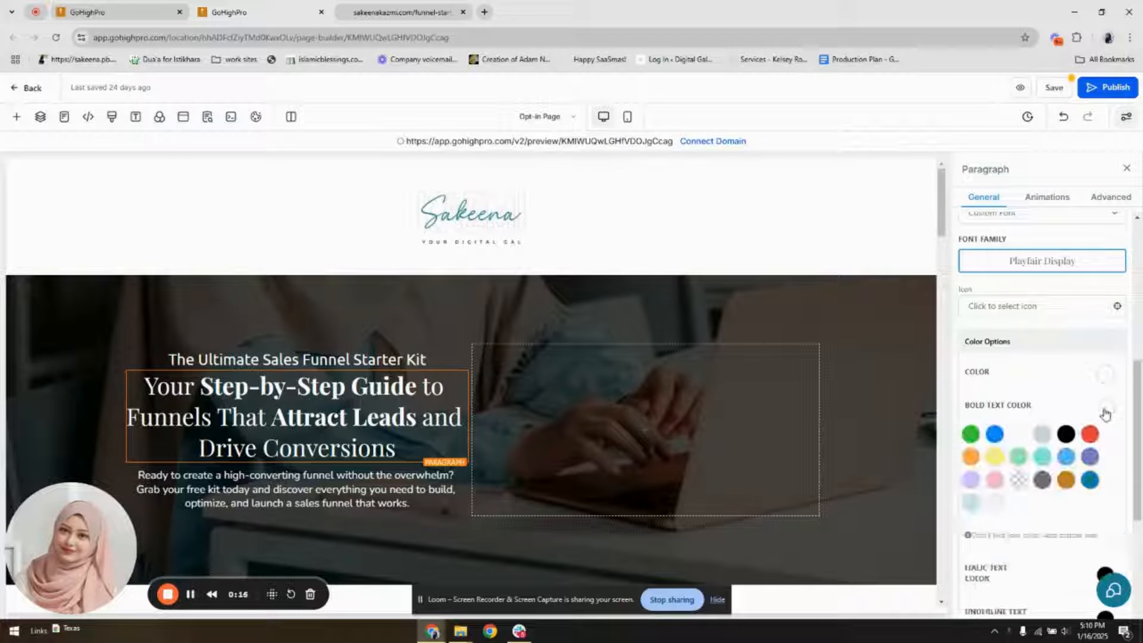
left_click(1066, 482)
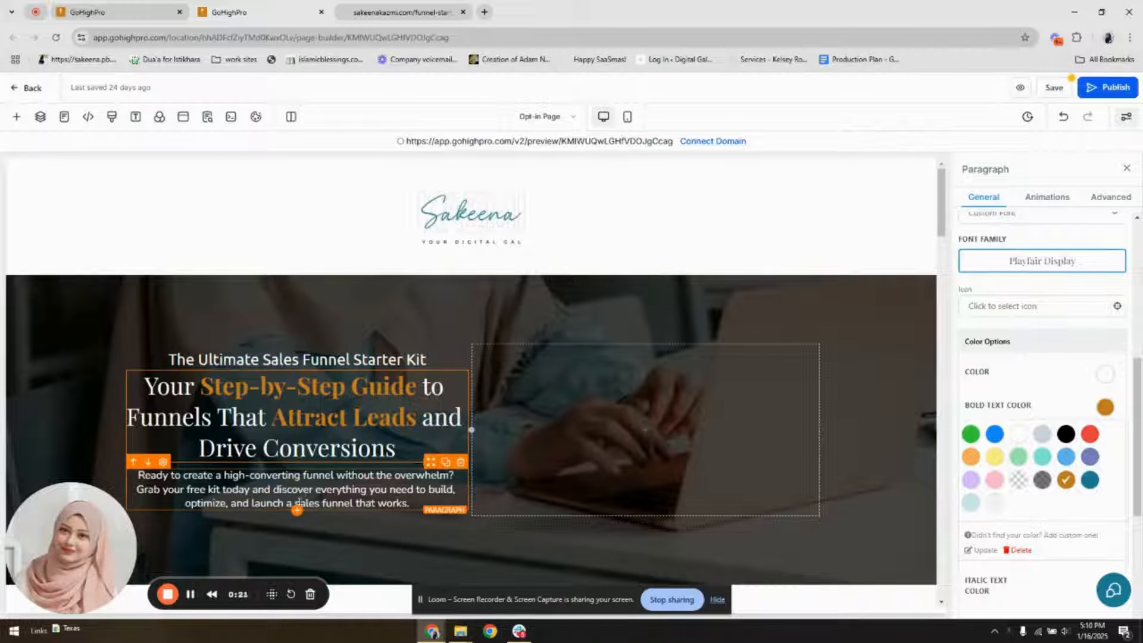
Add a Button element directly beneath the "Ready to create a high-converting funnel" text
left_click(297, 511)
left_click(209, 204)
type("butt")
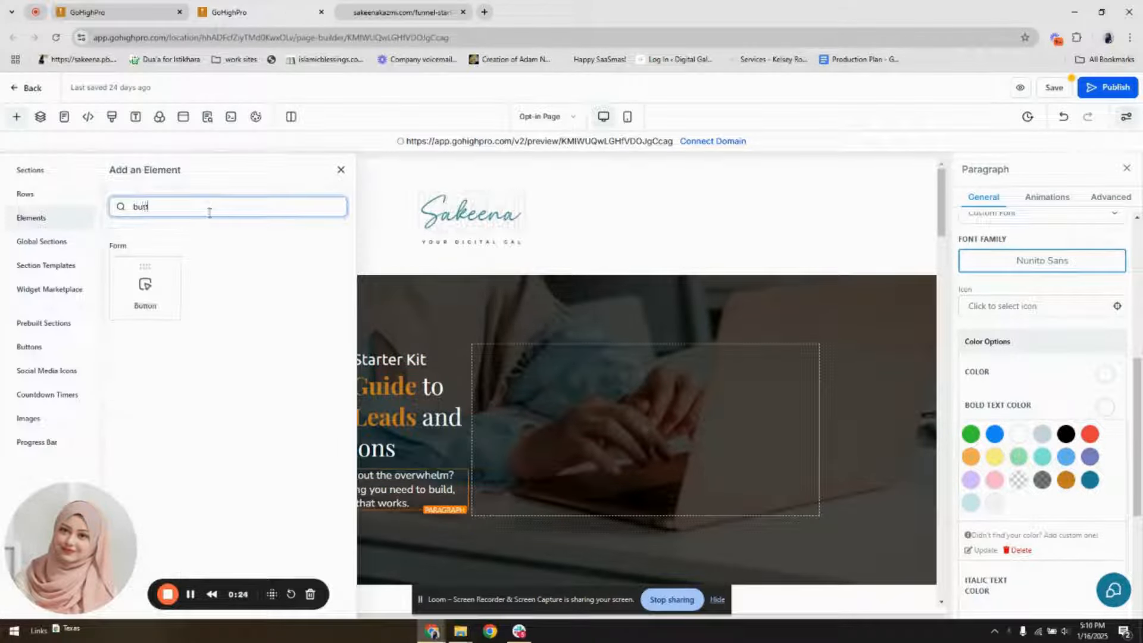
left_click(161, 299)
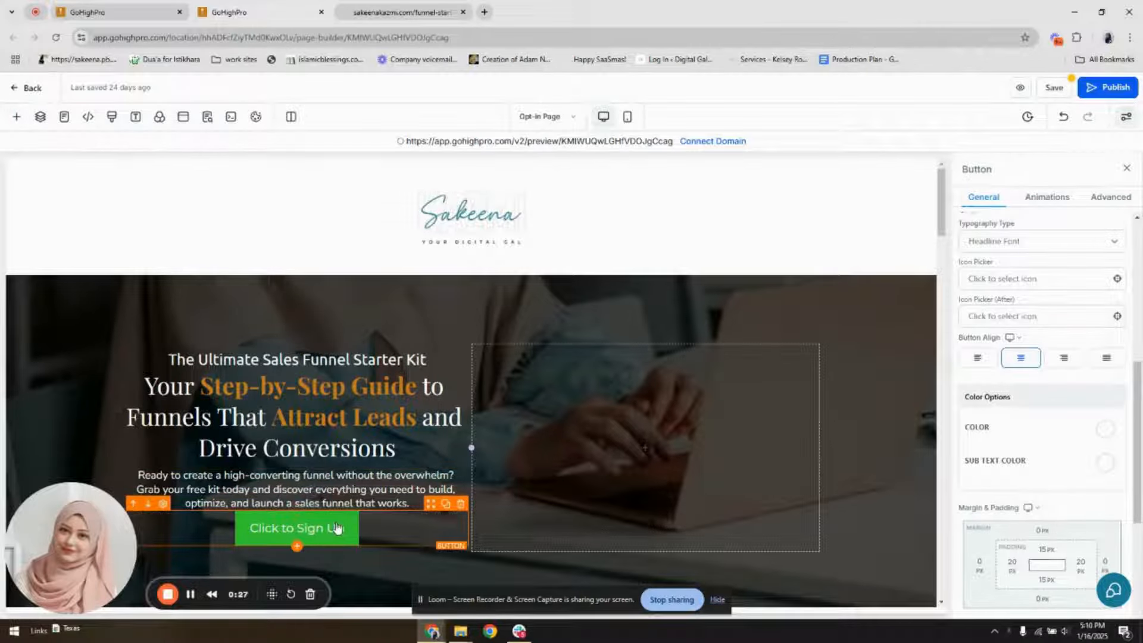
Set the "Click to Sign Up" button's background color to the custom orange-brown
scroll(1091, 412, "up", 1)
scroll(1091, 413, "up", 5)
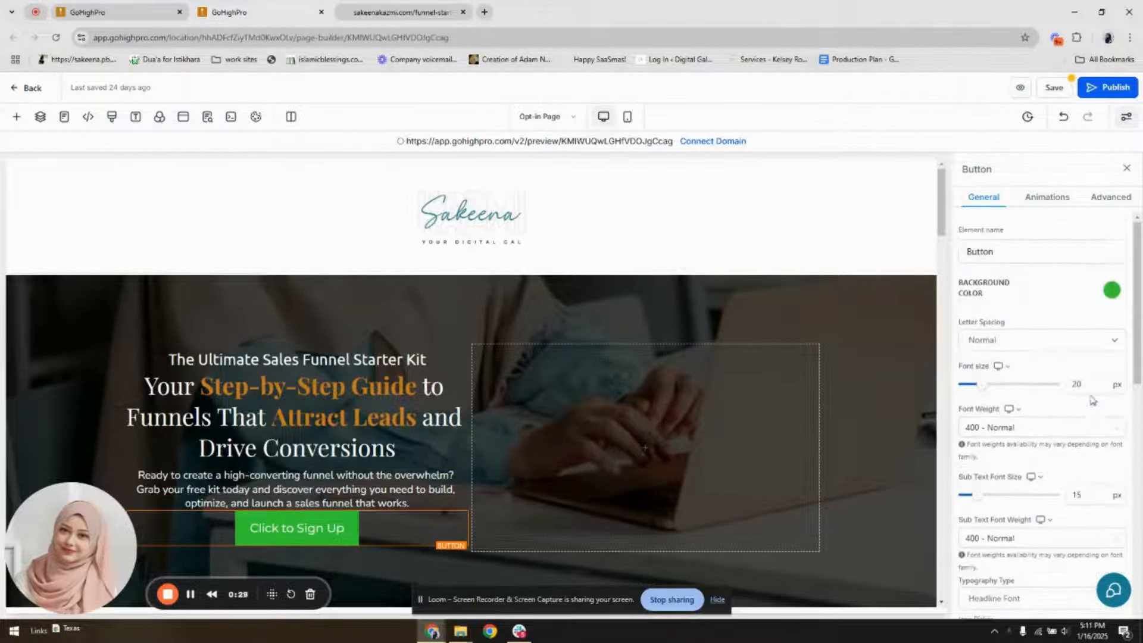
left_click(1012, 368)
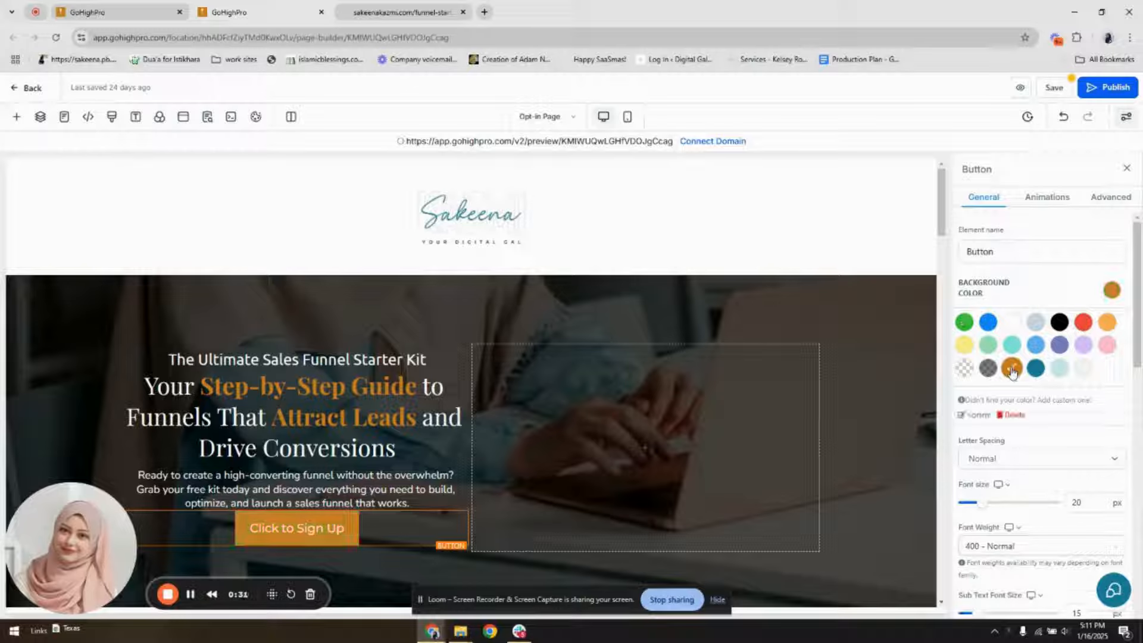
Set the top margin of the "Click to Sign Up" button to 20 px
scroll(1017, 488, "down", 5)
scroll(1020, 482, "down", 1)
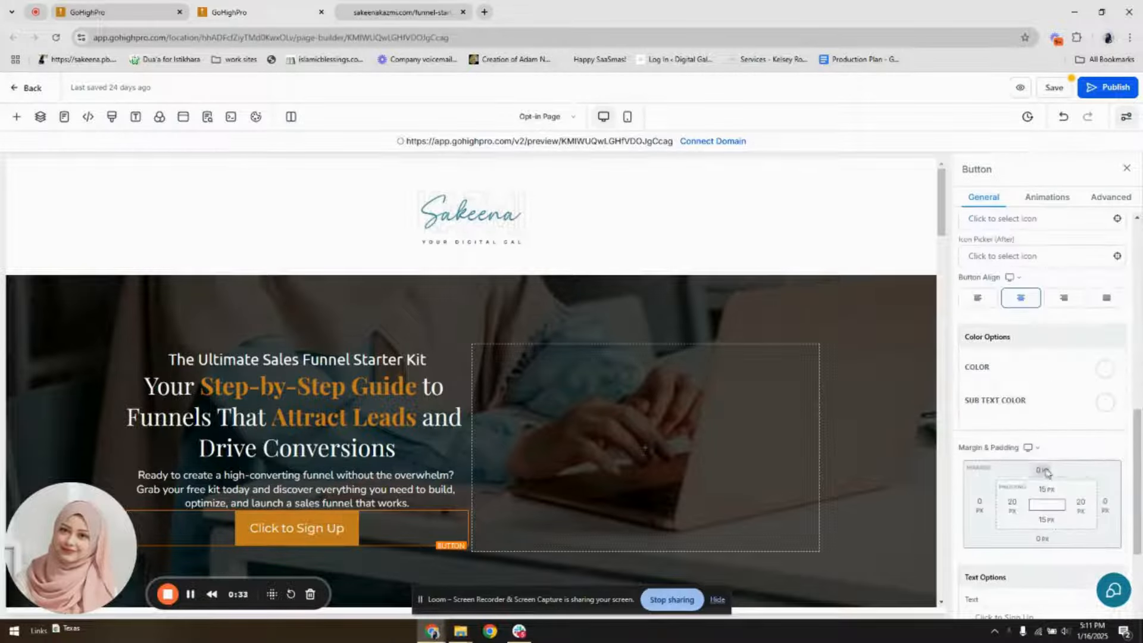
left_click(1047, 473)
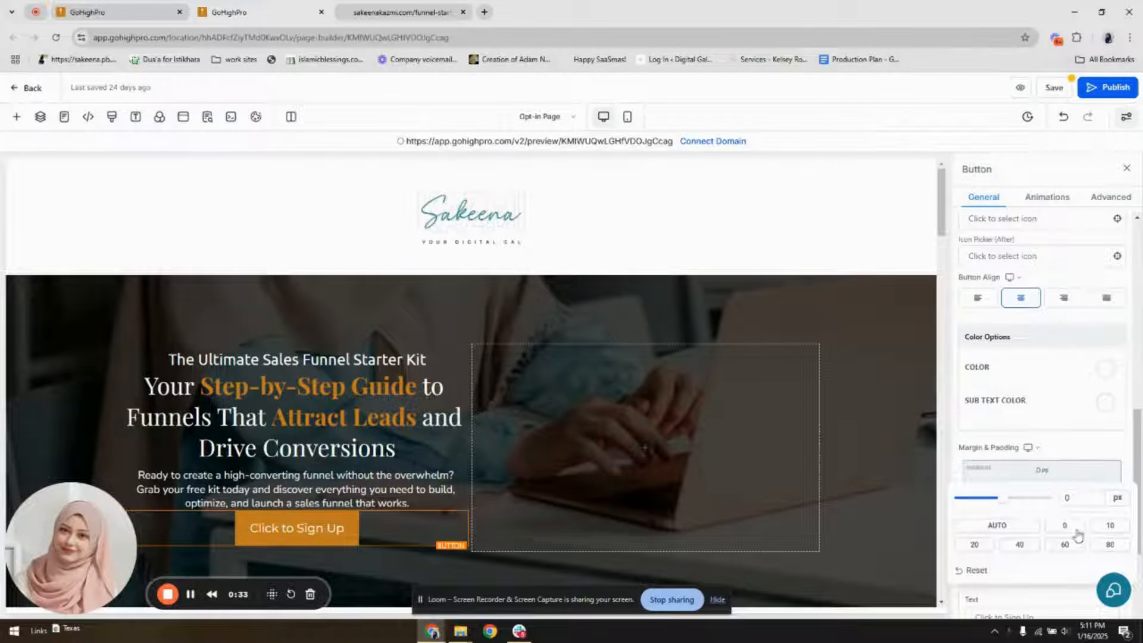
left_click(1110, 526)
left_click(973, 545)
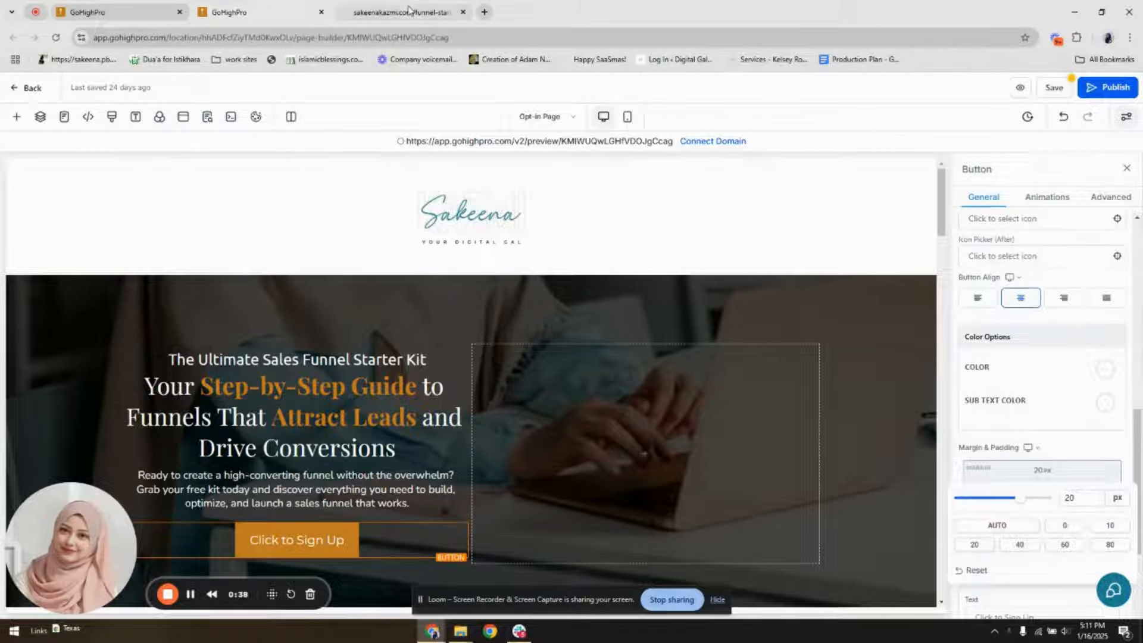
Change the hero button's text to "Yes, Send Me the FREE Starter Kit", modelled on the reference landing page's button
left_click(393, 12)
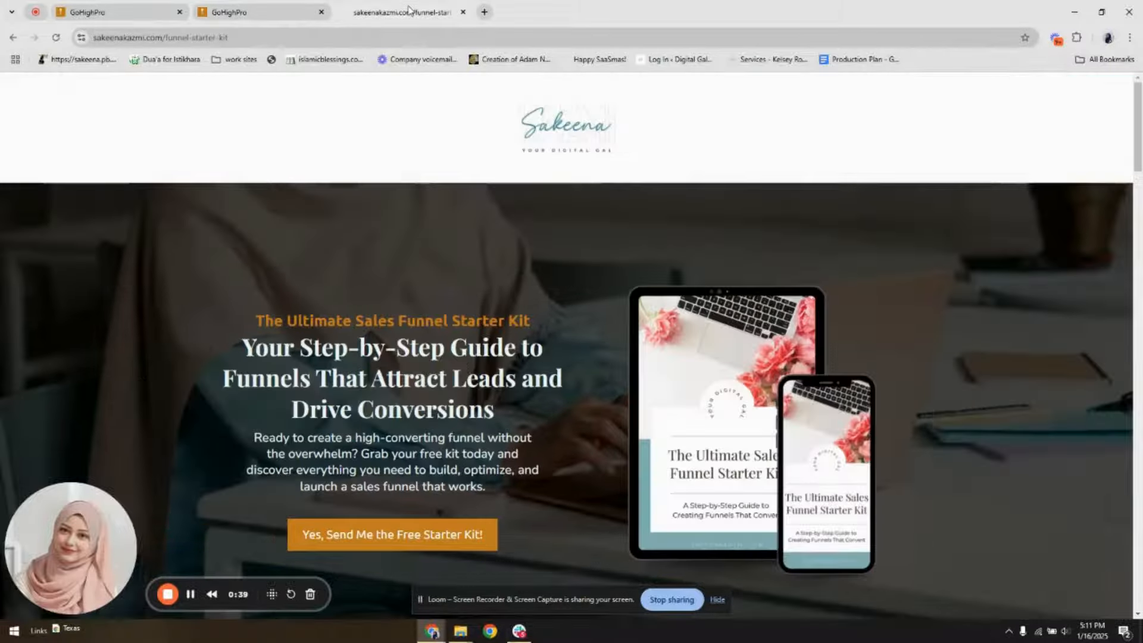
left_click(285, 6)
scroll(1076, 450, "down", 3)
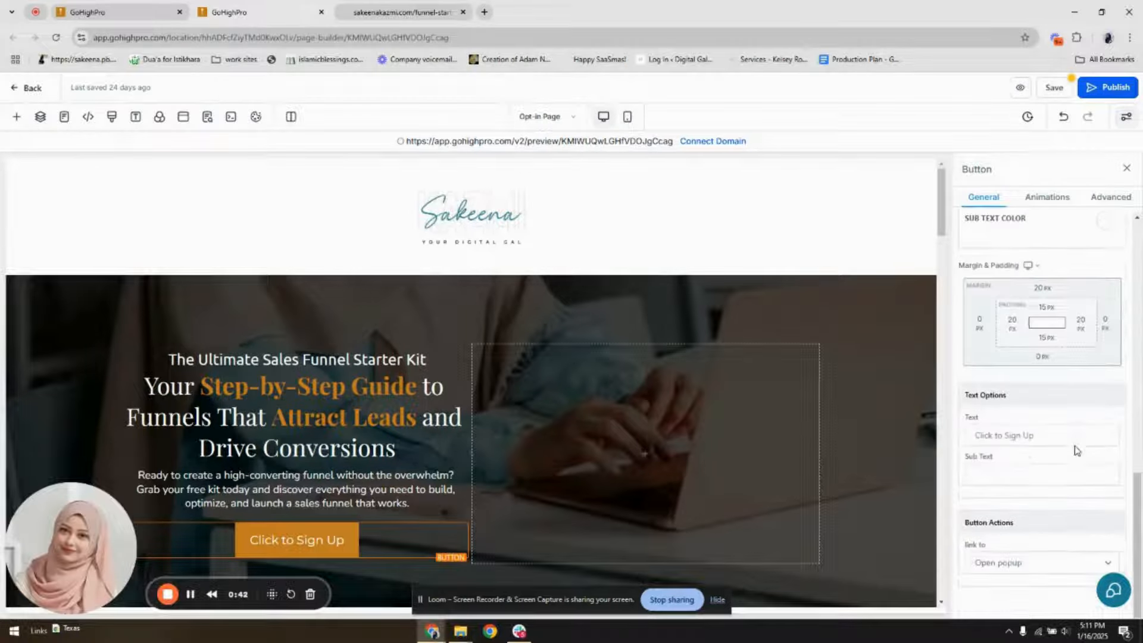
left_click_drag(1060, 438, 948, 448)
type("Ye")
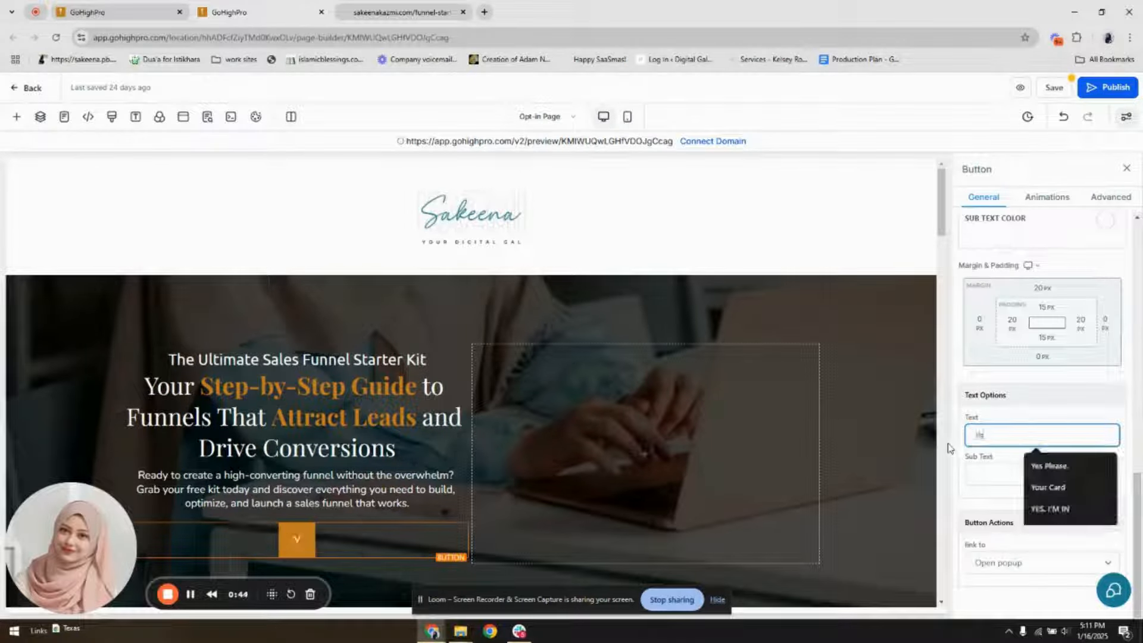
type("s, Send Me th")
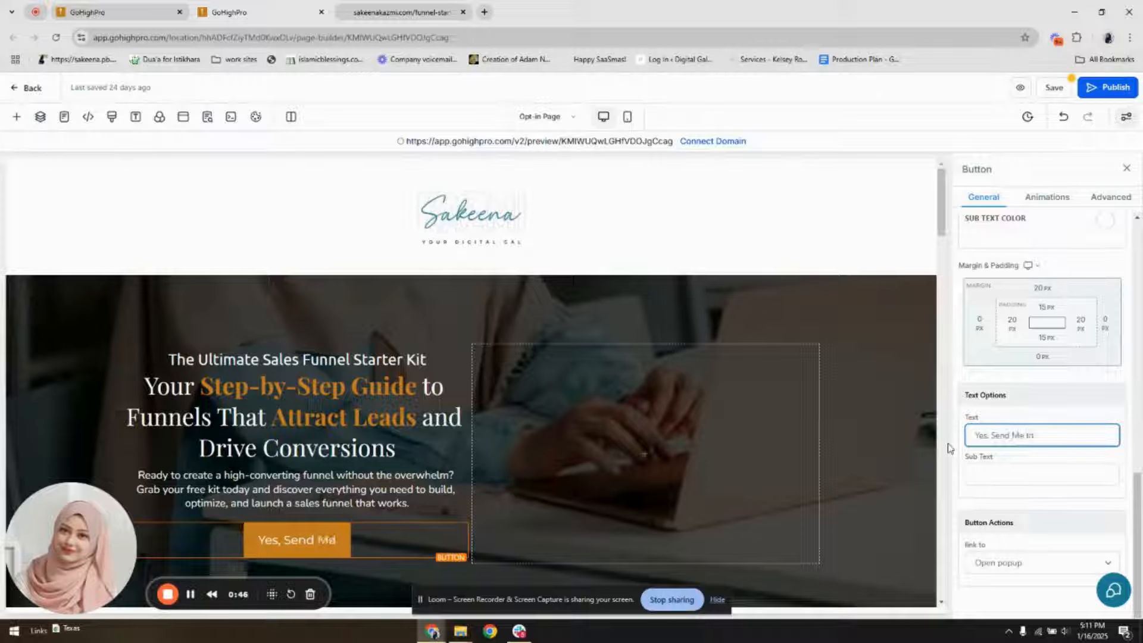
type("e FREE St")
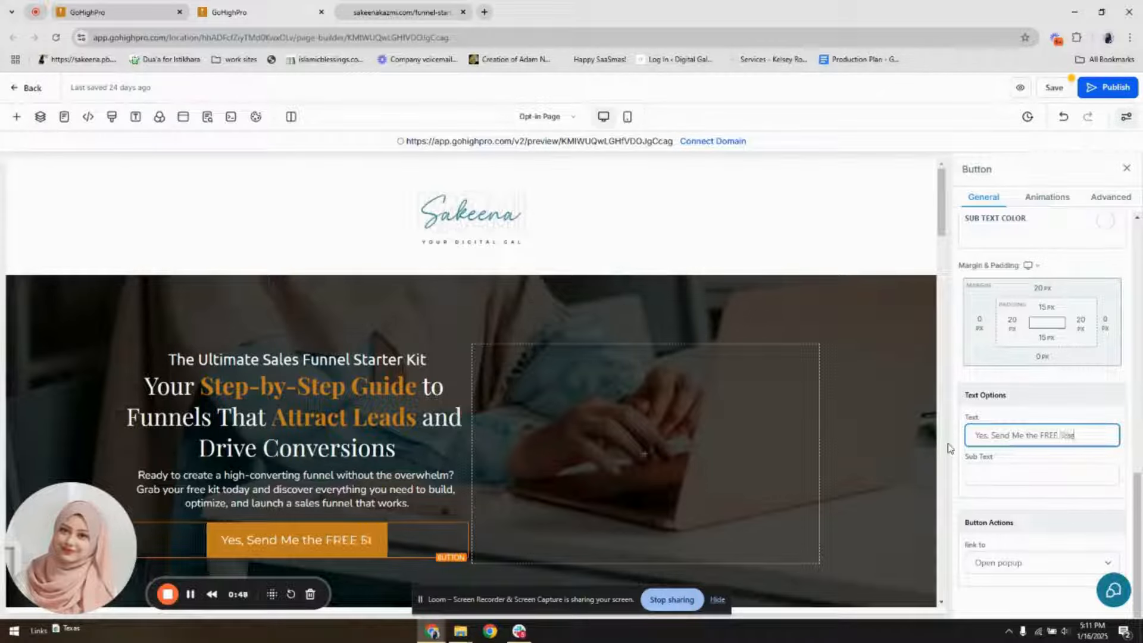
type("arter Kit")
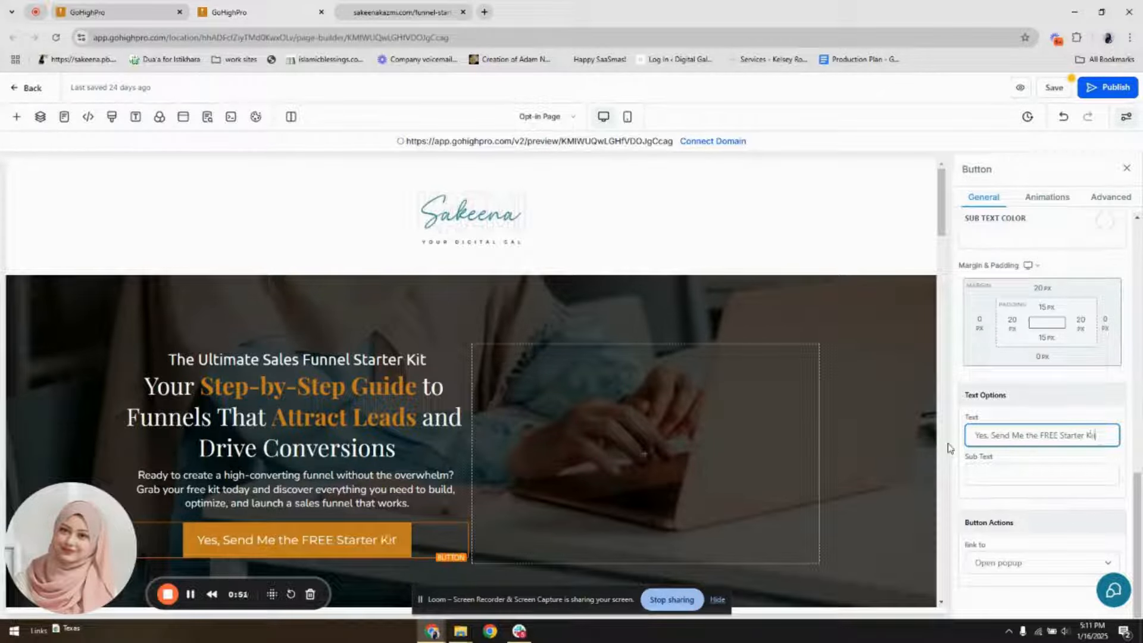
left_click(928, 468)
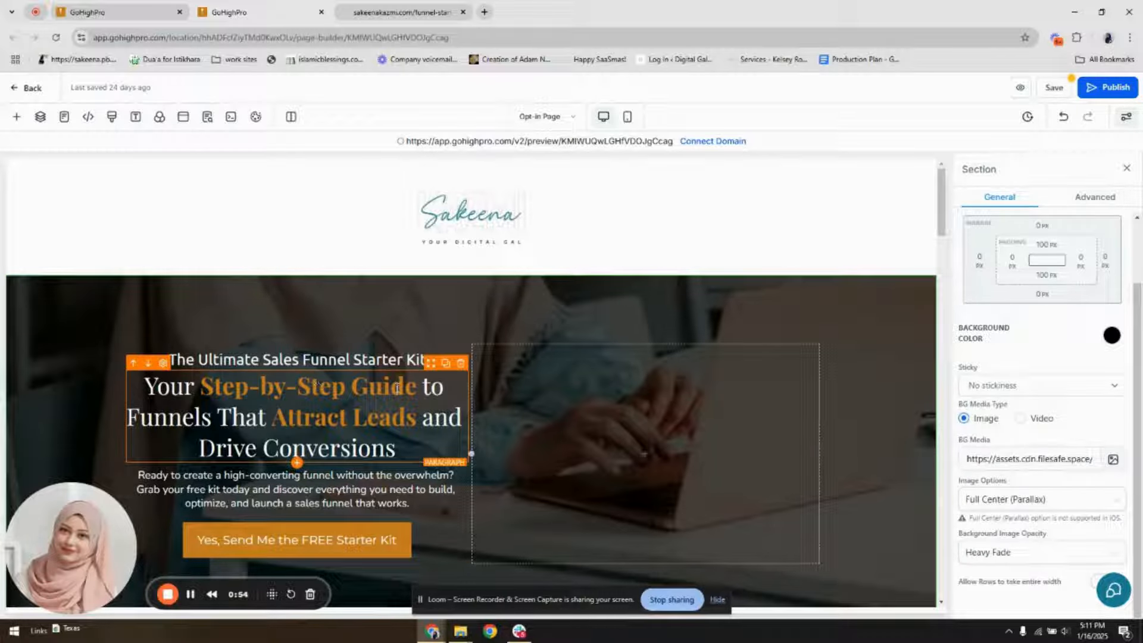
Check the installed browser extensions and review the reference starter kit page's hero and lower sections against the page being built
left_click(403, 12)
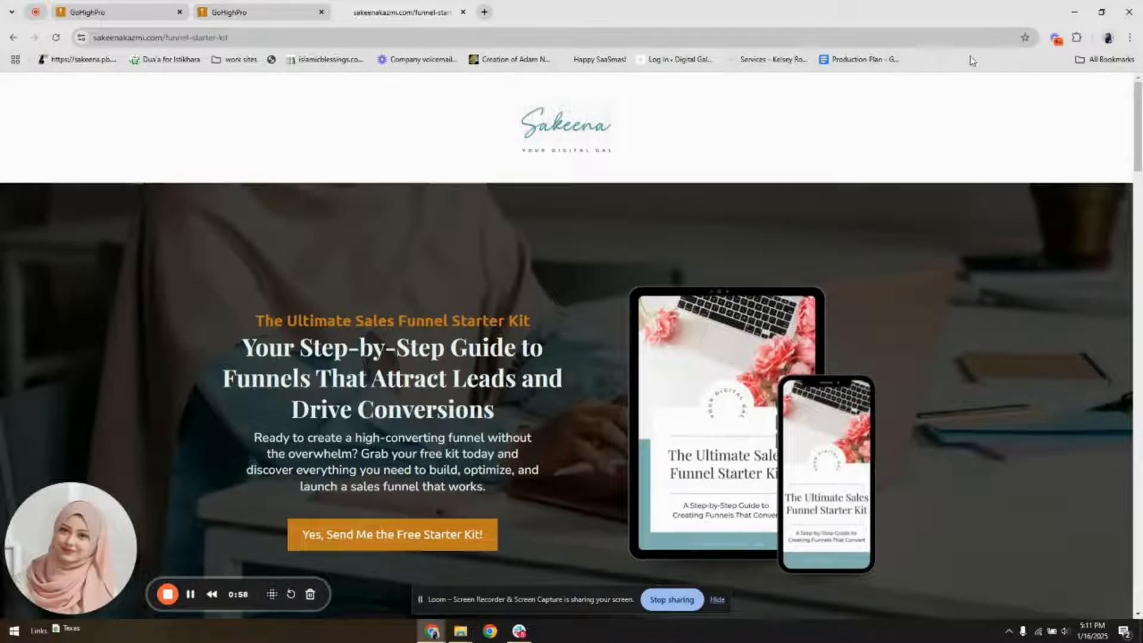
left_click(1076, 37)
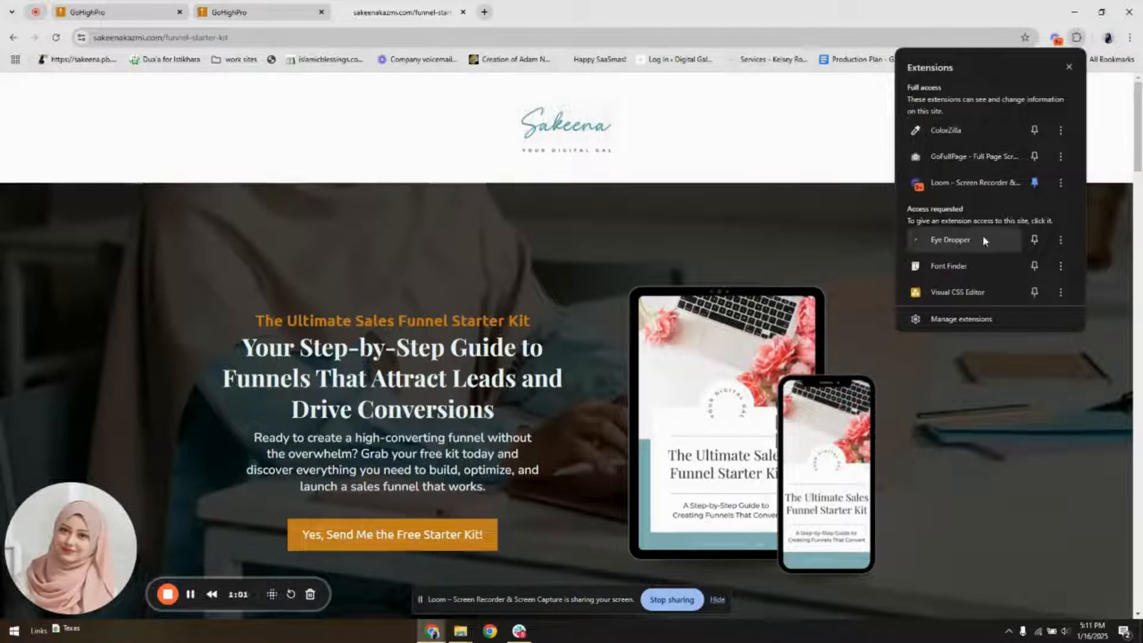
left_click(263, 20)
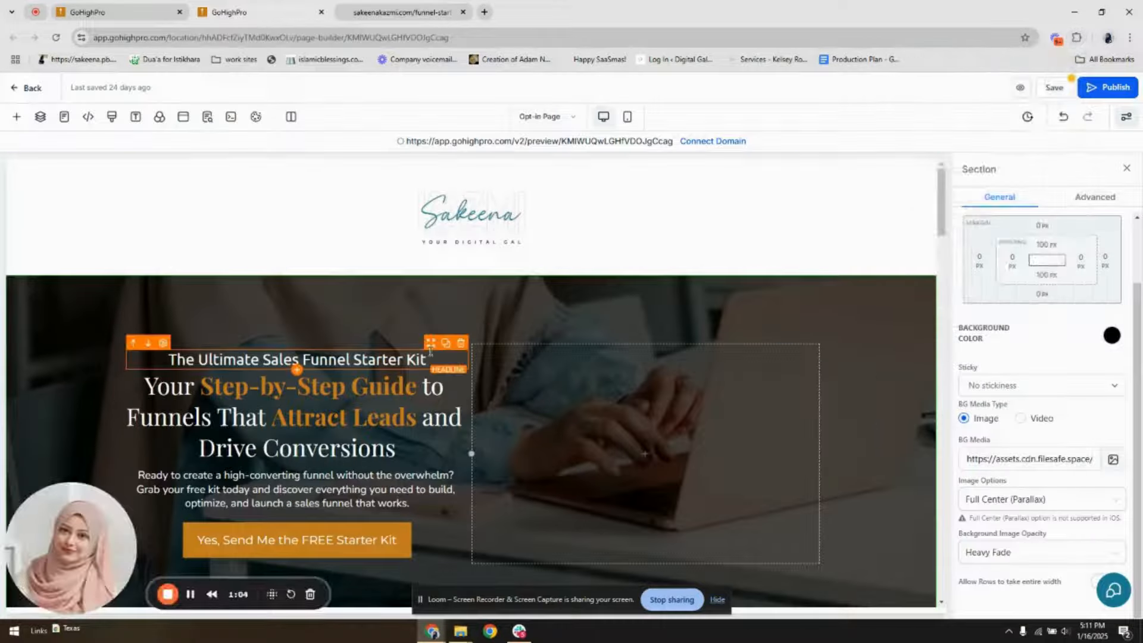
scroll(410, 362, "down", 2)
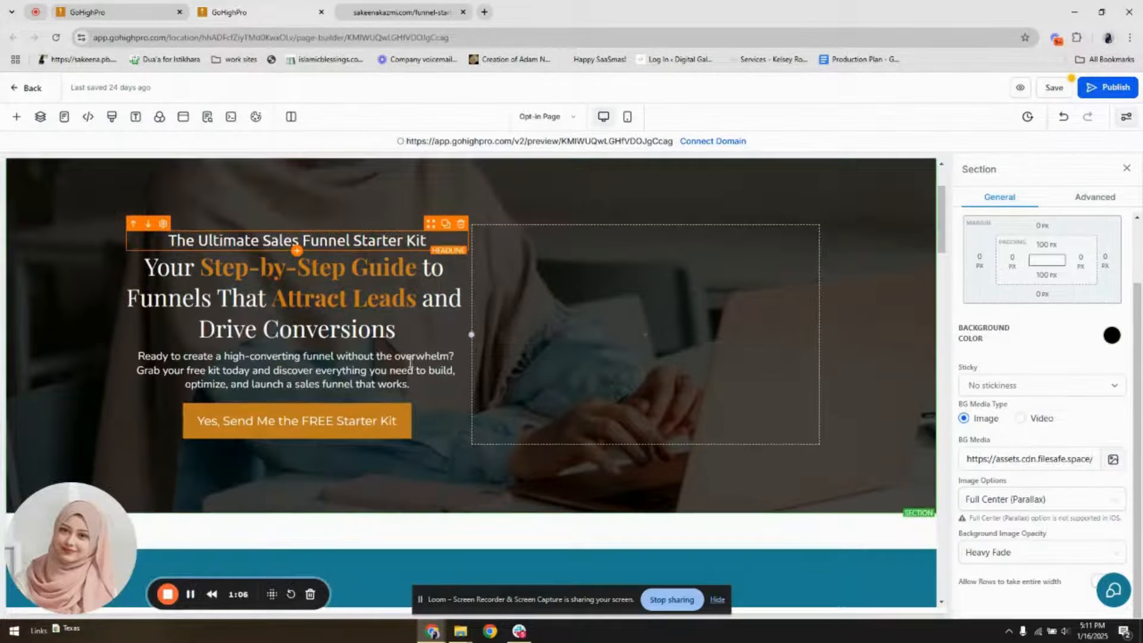
scroll(523, 284, "up", 2)
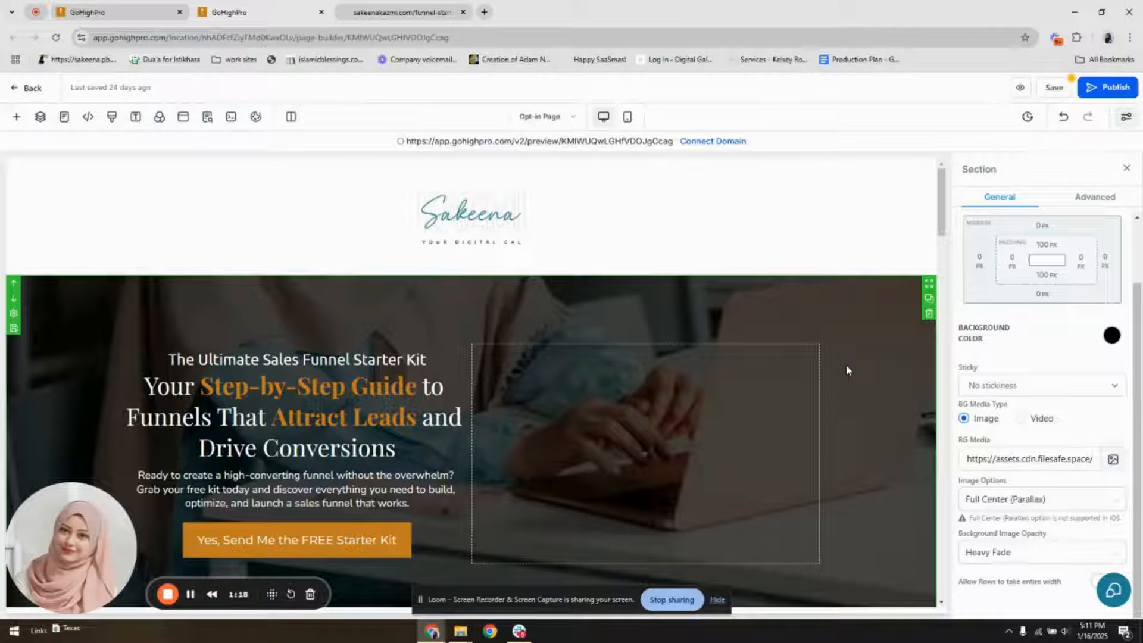
left_click(424, 12)
scroll(387, 415, "down", 10)
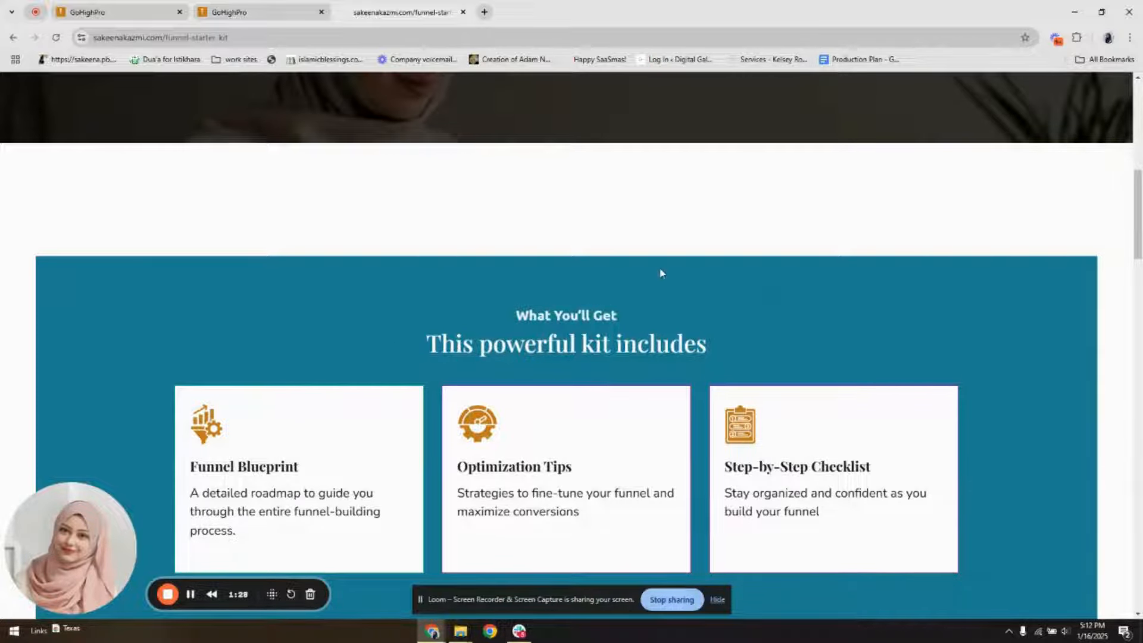
scroll(659, 273, "down", 5)
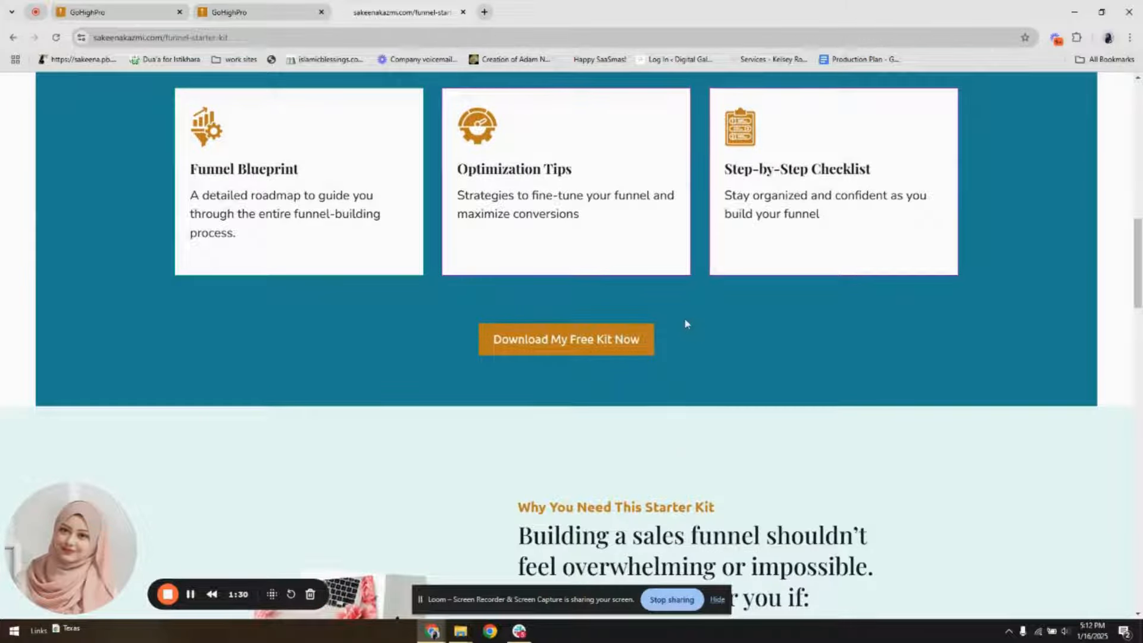
scroll(721, 438, "down", 5)
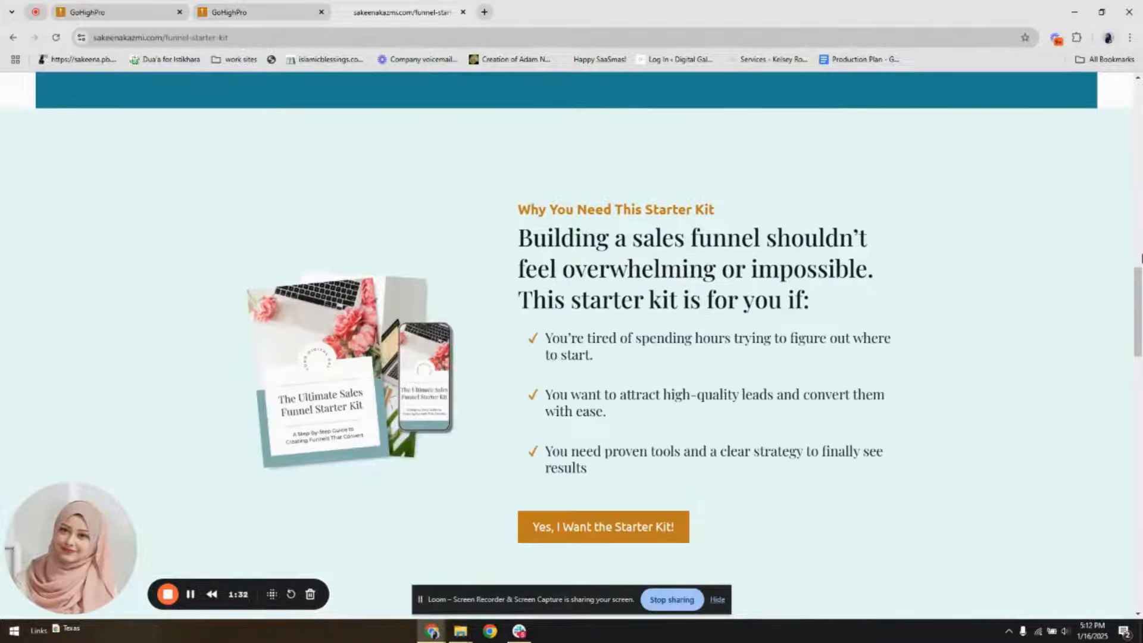
left_click_drag(1141, 313, 1142, 141)
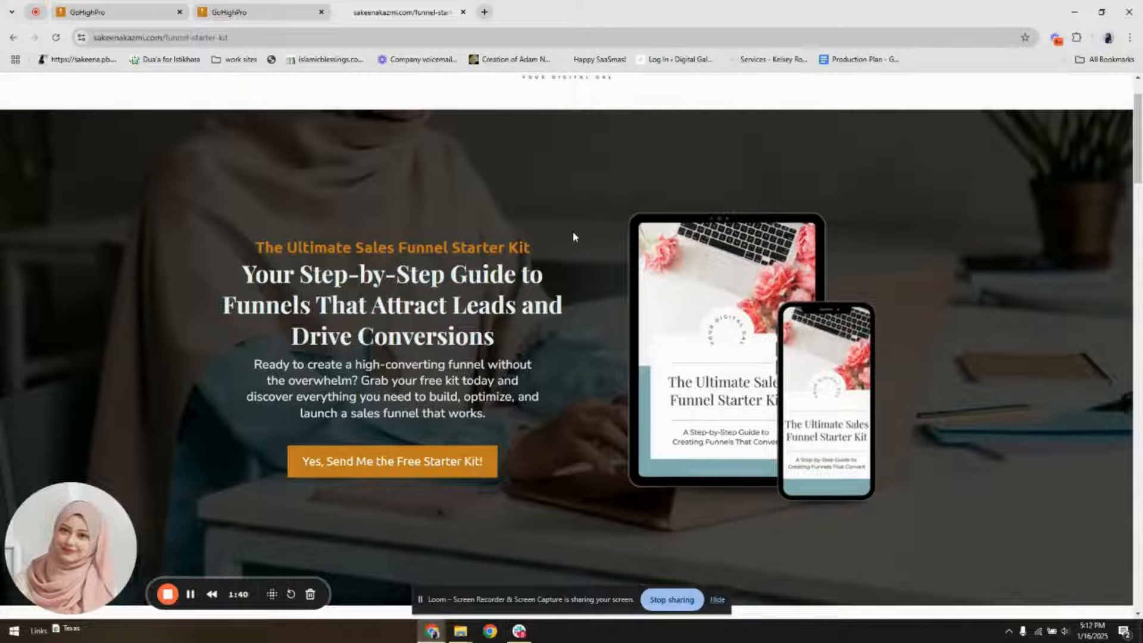
left_click(232, 12)
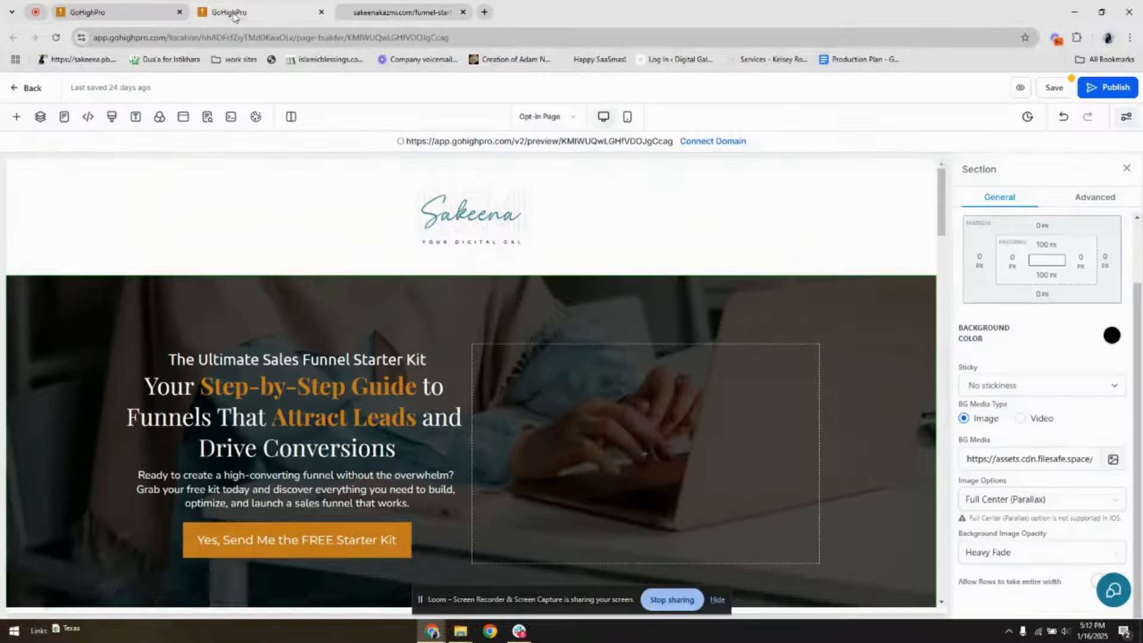
Save the opt-in page and open its popup with the "Get Your Ultimate Sales Funnel Starter Kit" headline for editing
left_click(1055, 88)
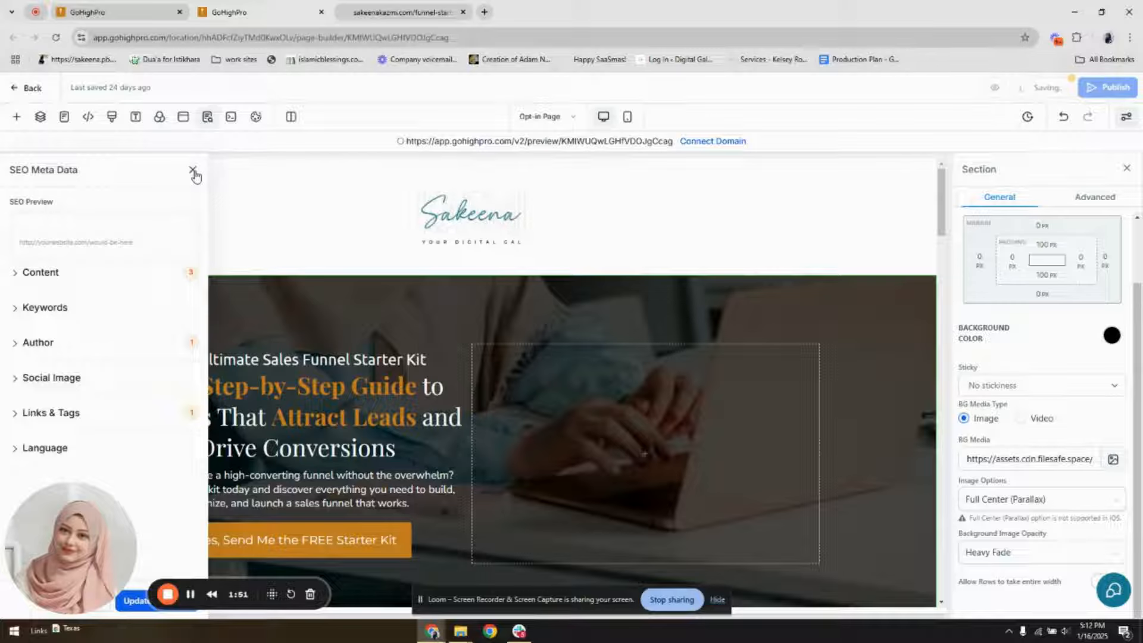
left_click(194, 172)
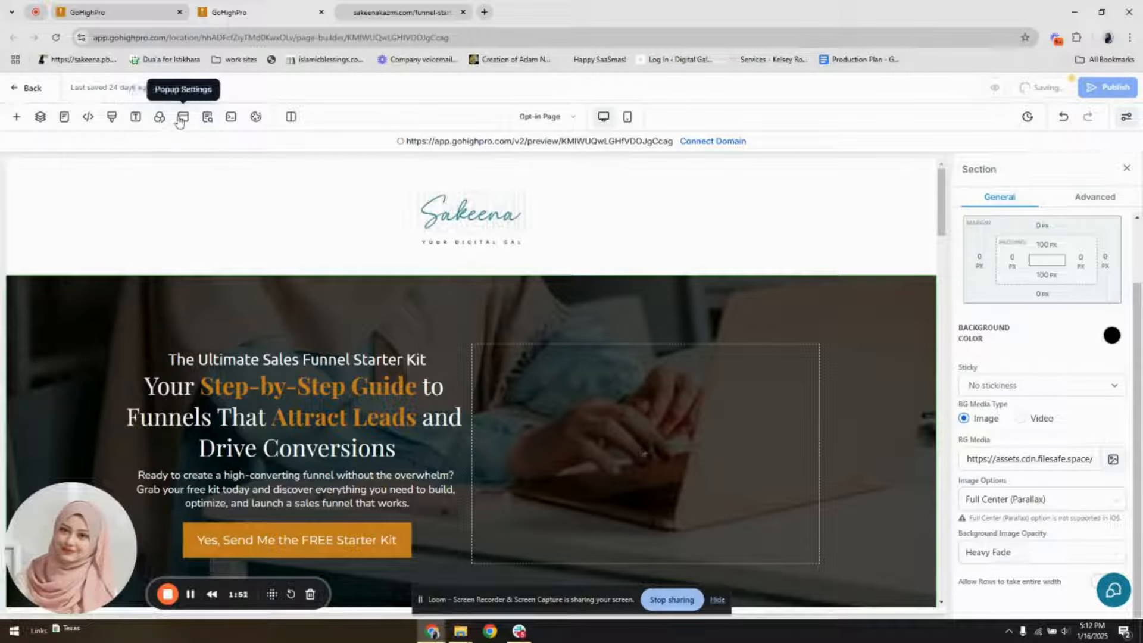
left_click(182, 117)
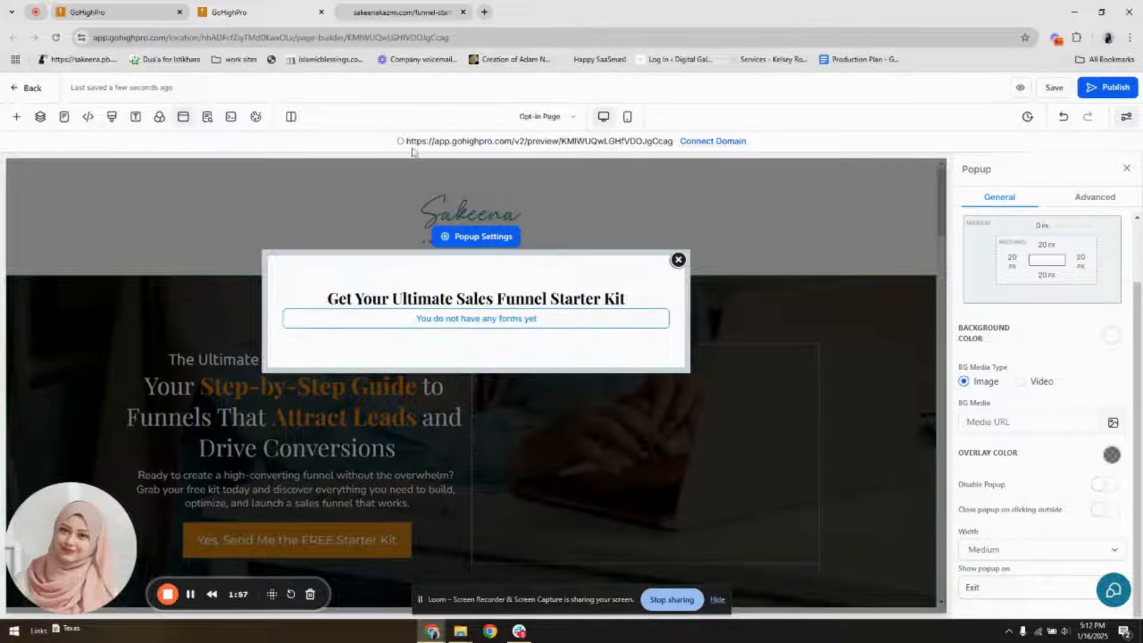
left_click(678, 261)
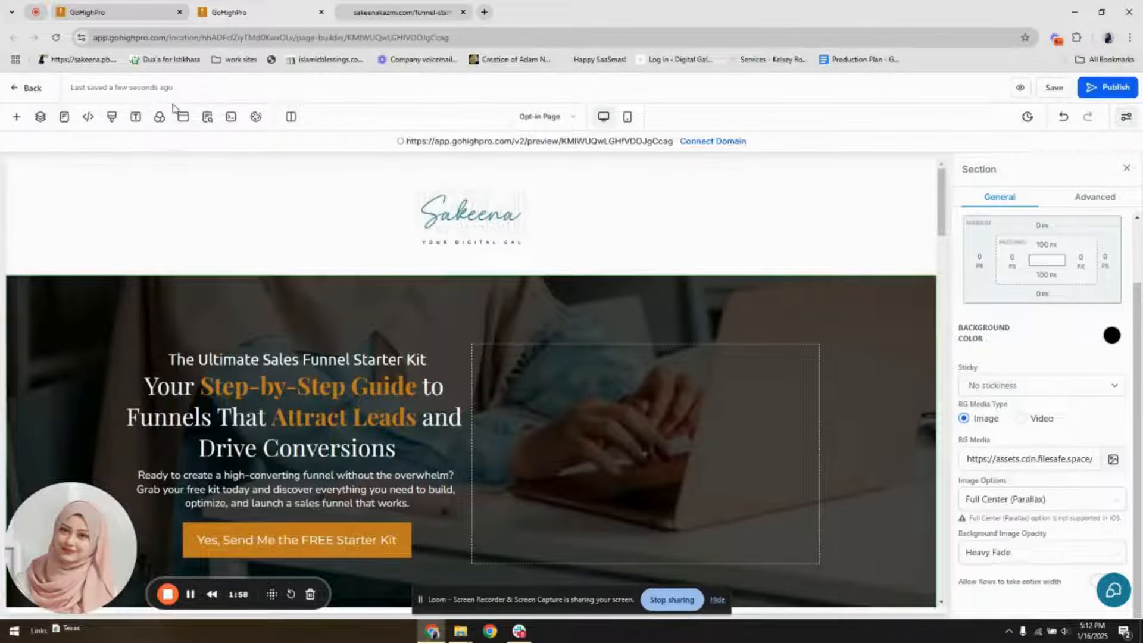
left_click(184, 117)
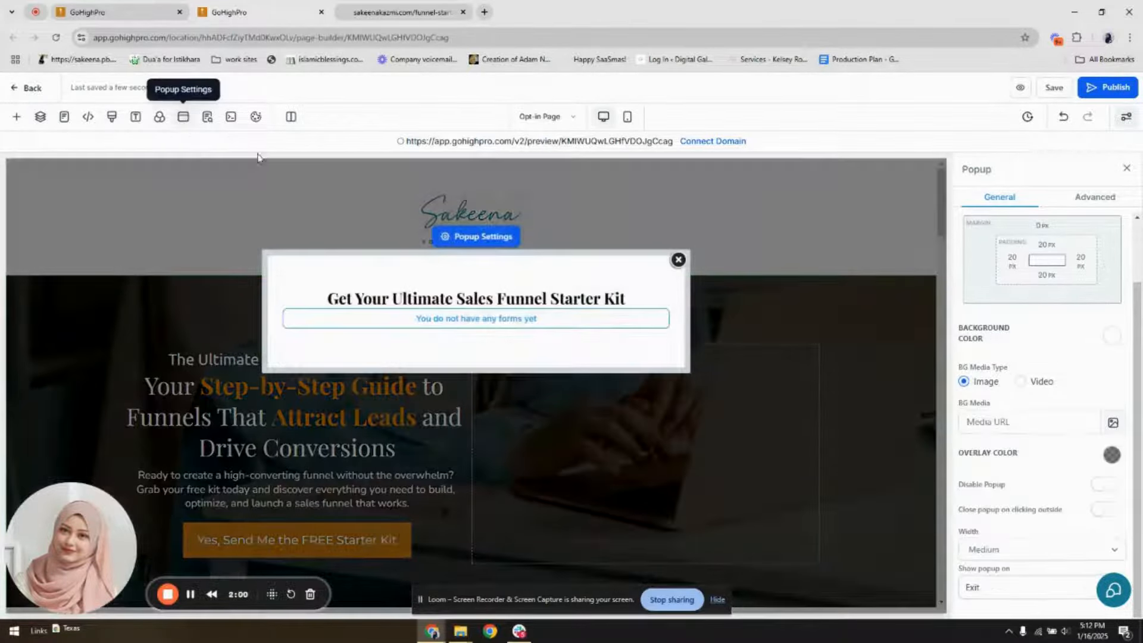
triple_click(435, 299)
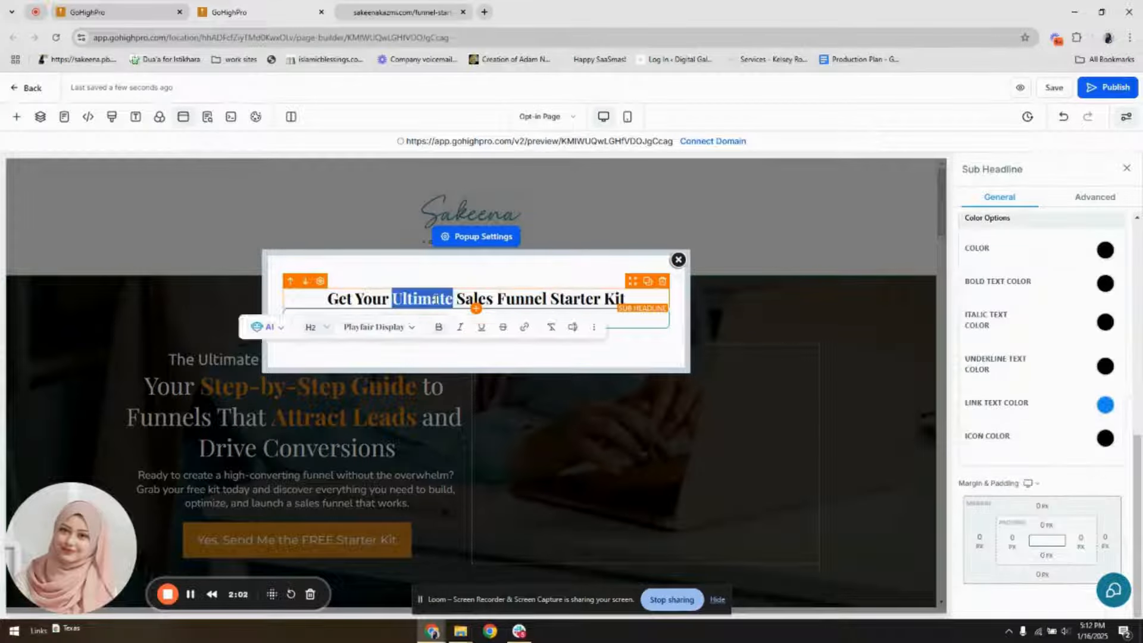
left_click(383, 298)
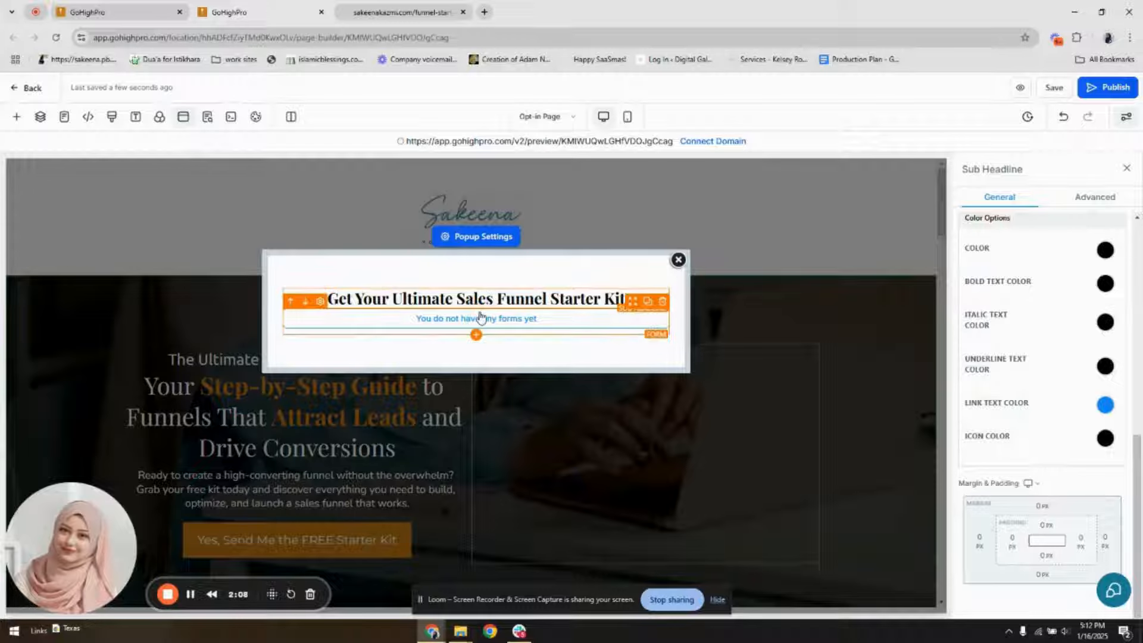
Replace the popup's form element with a new Form element beneath the headline, leaving the form selection empty
left_click(663, 302)
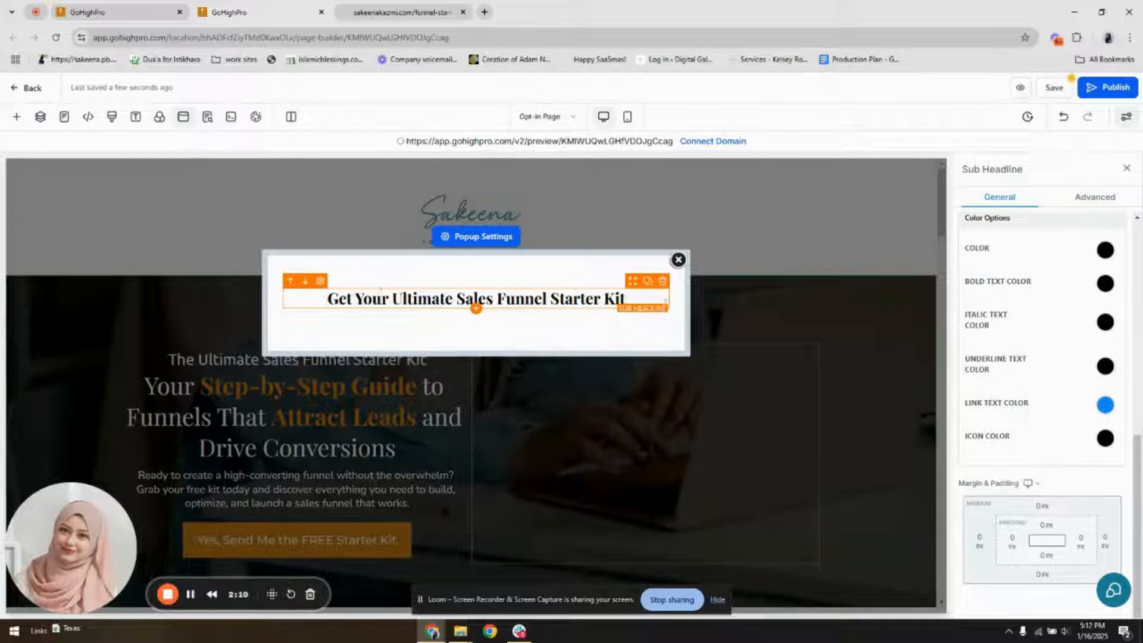
left_click(475, 309)
double_click(175, 206)
type("form")
left_click_drag(163, 273, 484, 316)
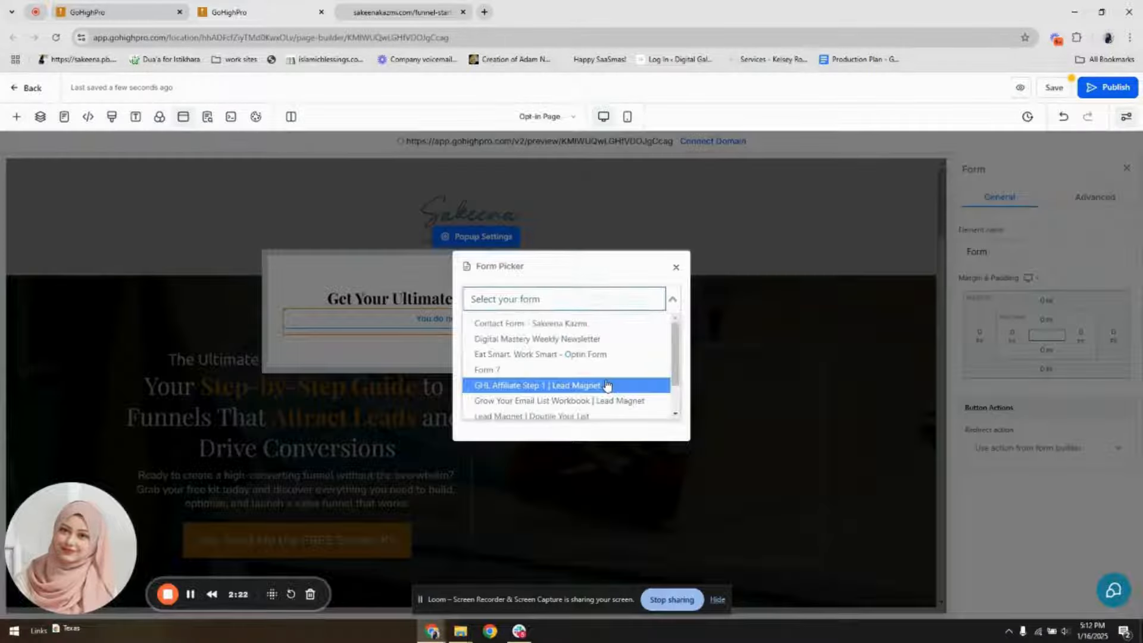
left_click(675, 267)
Look through the existing forms available for the popup's Form element and open the form editor
left_click(1072, 408)
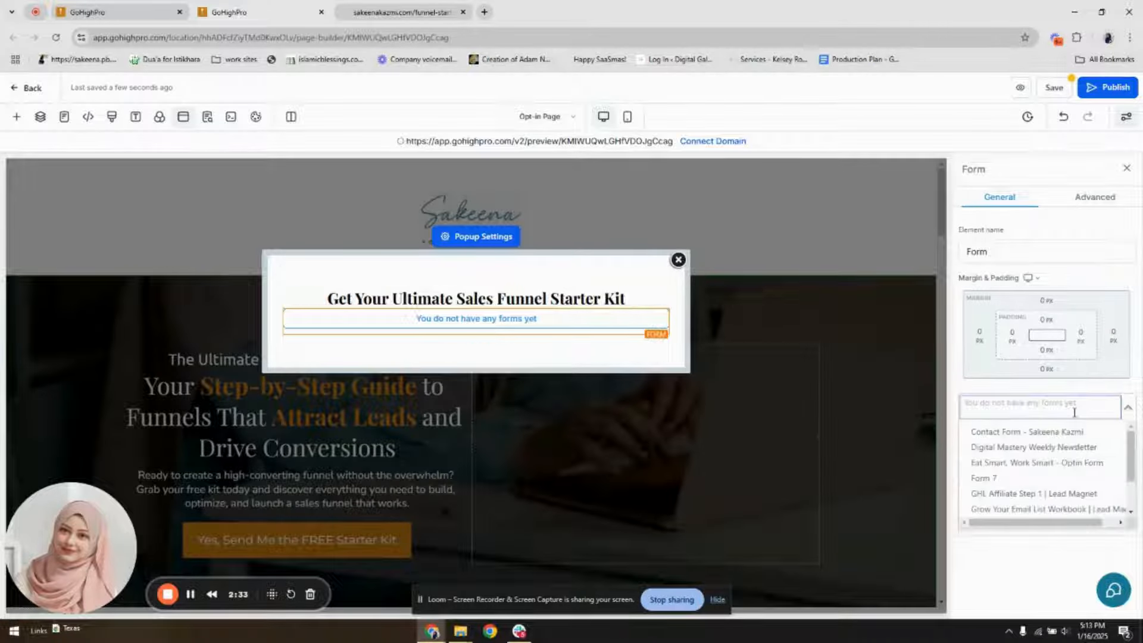
left_click(1089, 426)
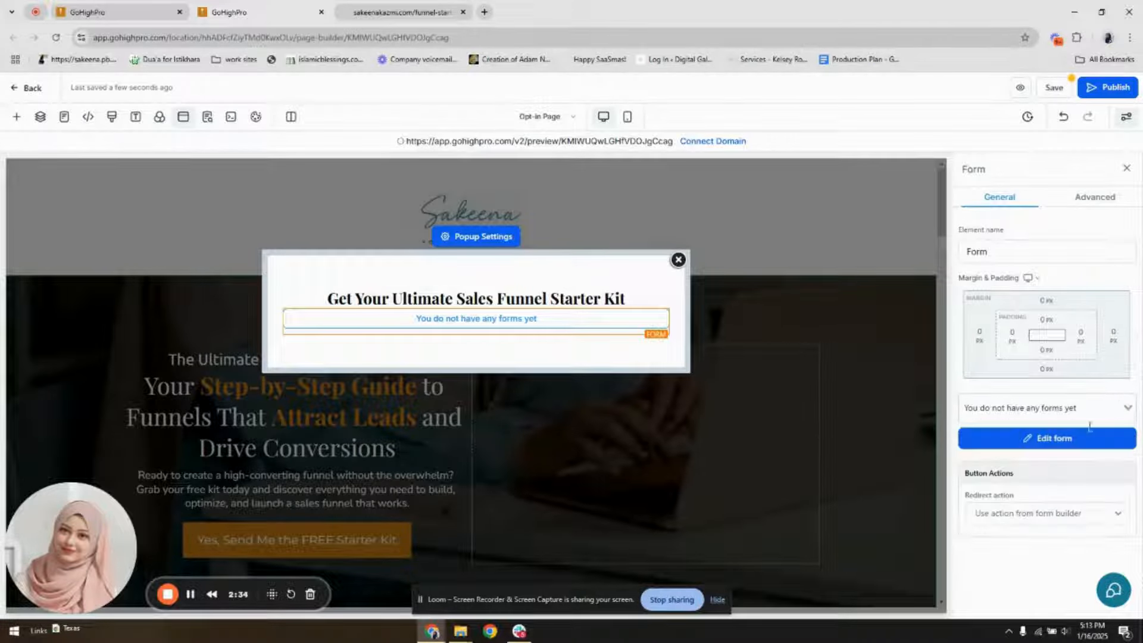
left_click(1054, 439)
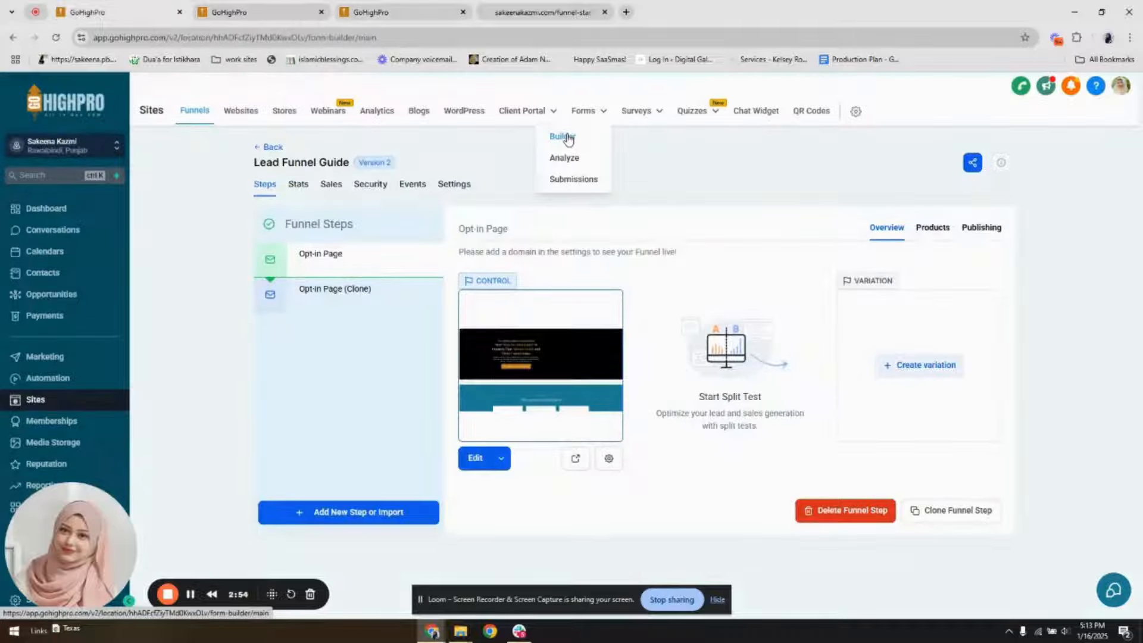
Create a new form from scratch in the Sites form builder
left_click(569, 137)
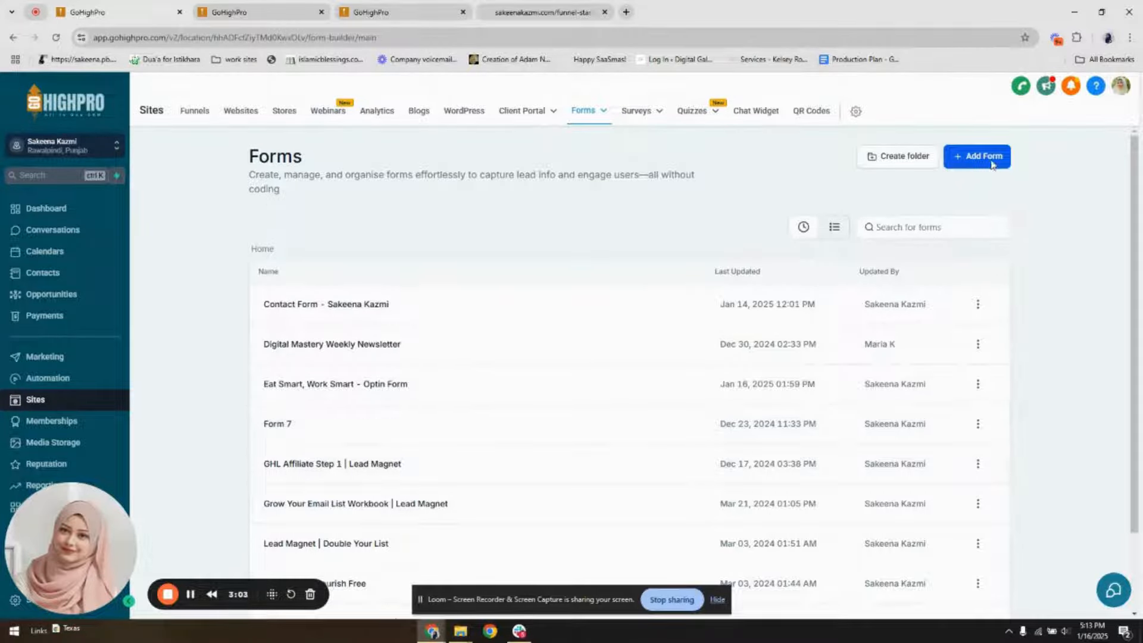
left_click(991, 165)
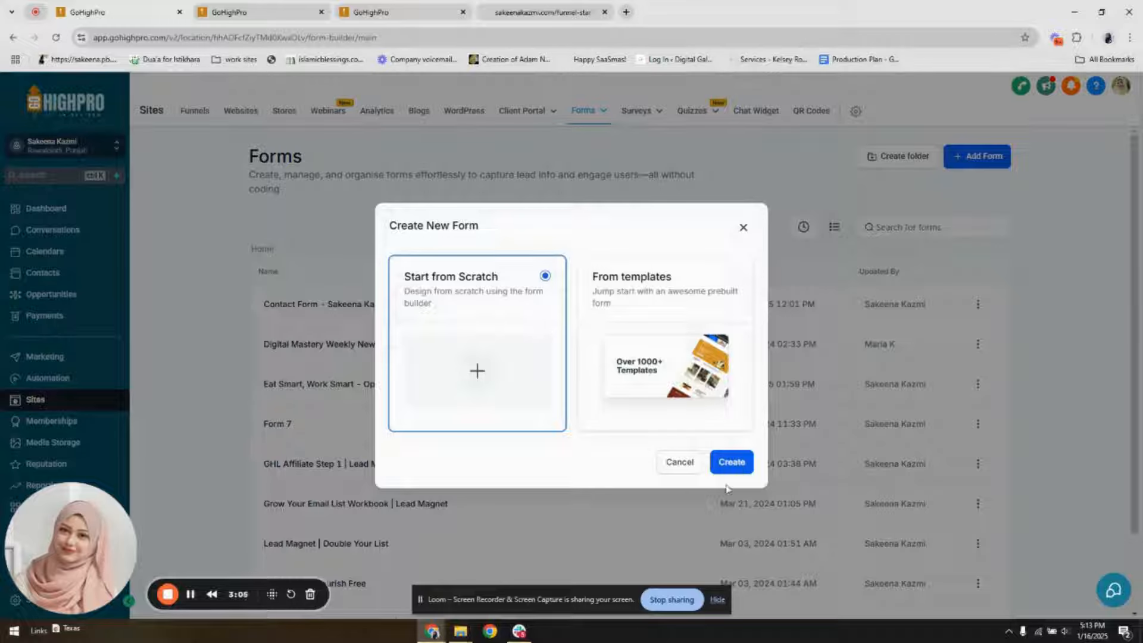
left_click(742, 470)
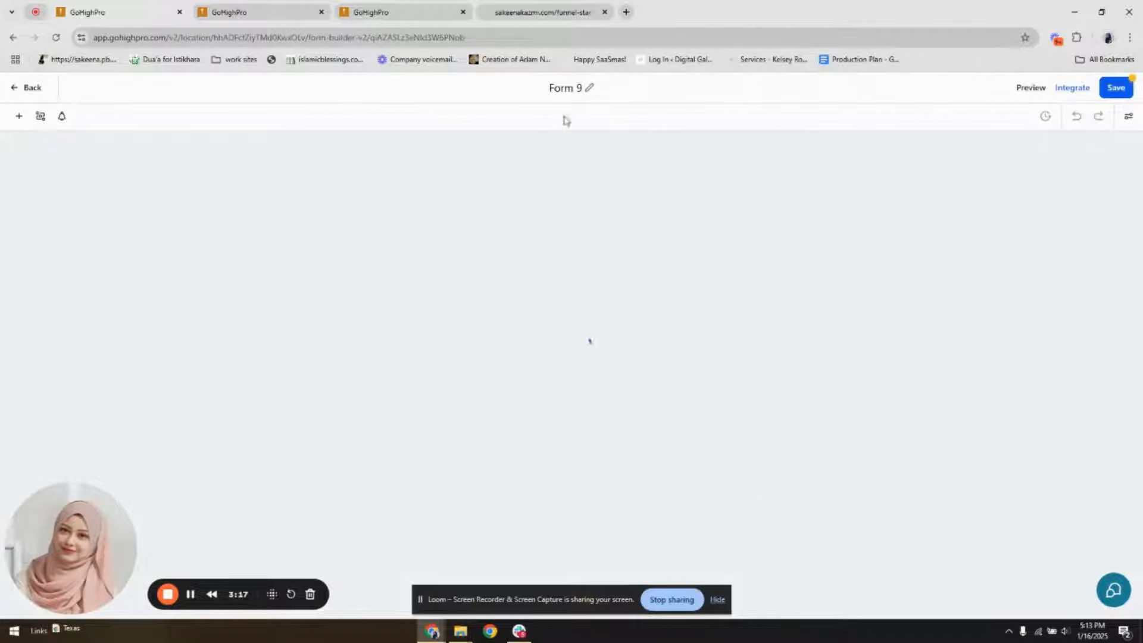
Clear the form's name and delete the Privacy Policy and Terms of Service text beneath the button
double_click(581, 88)
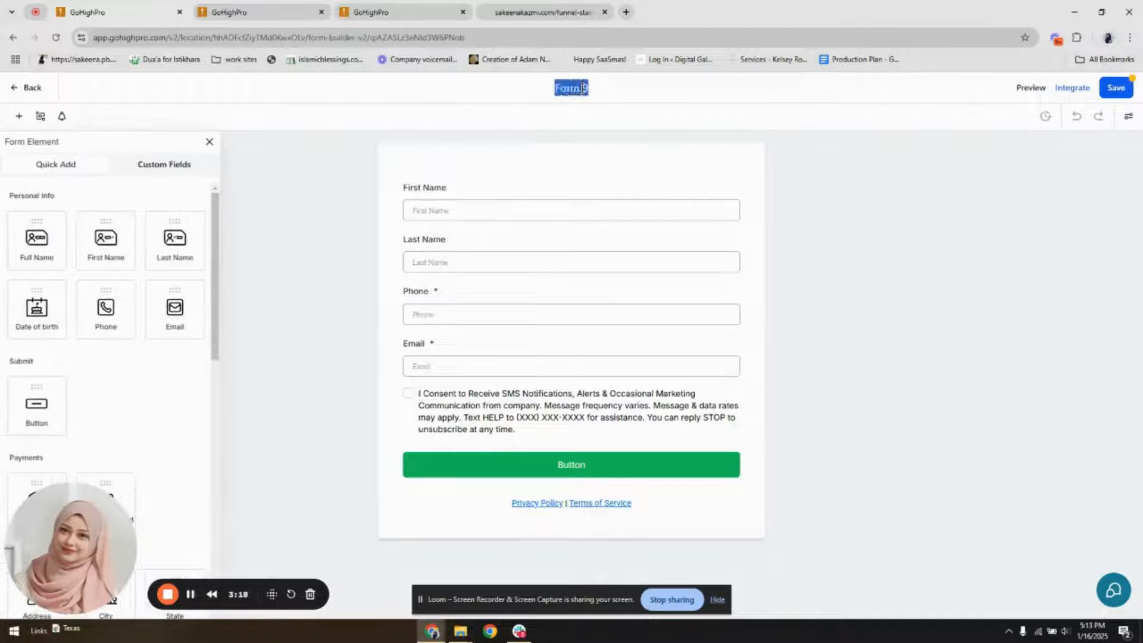
key("BackSpace")
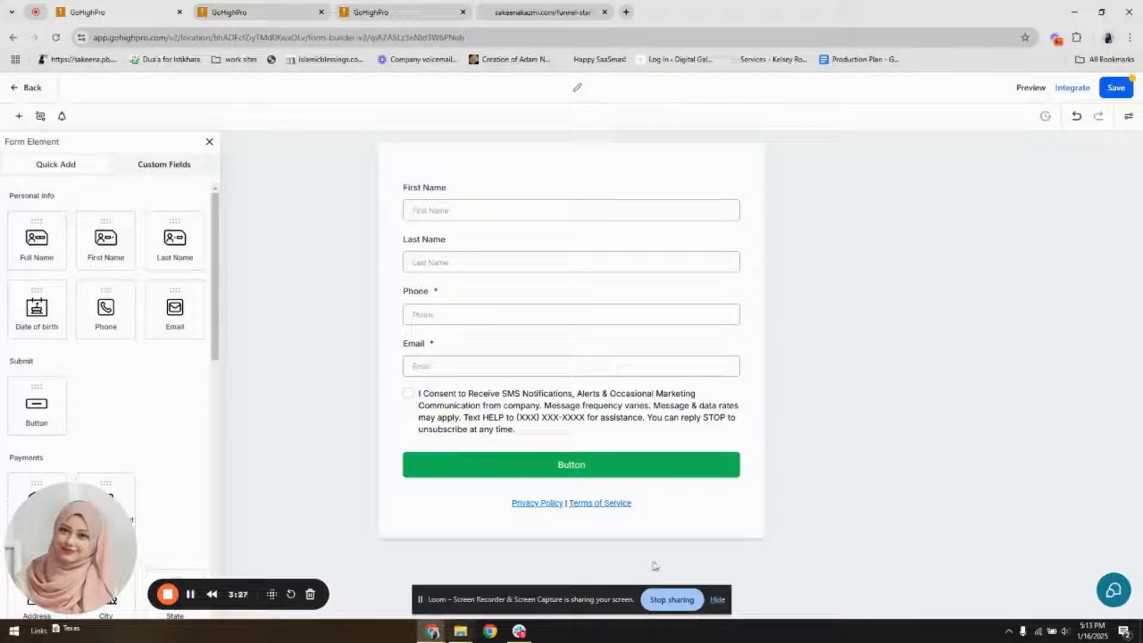
left_click(632, 498)
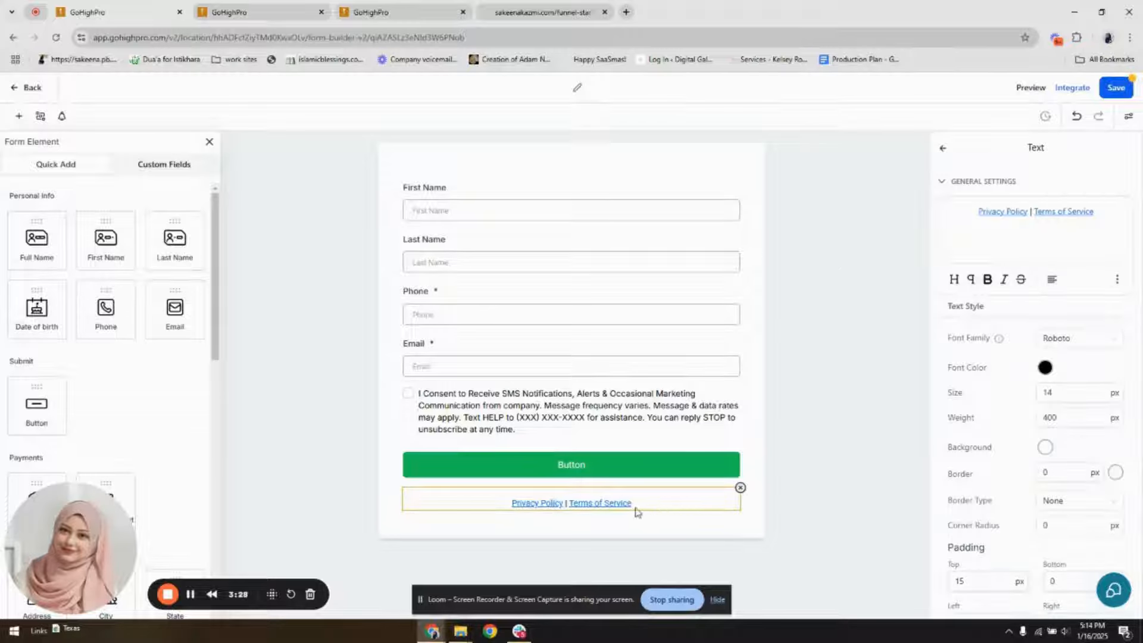
left_click(740, 486)
Replace the consent checkbox text with "Yes, Please sign me up for business hacks."
left_click(567, 407)
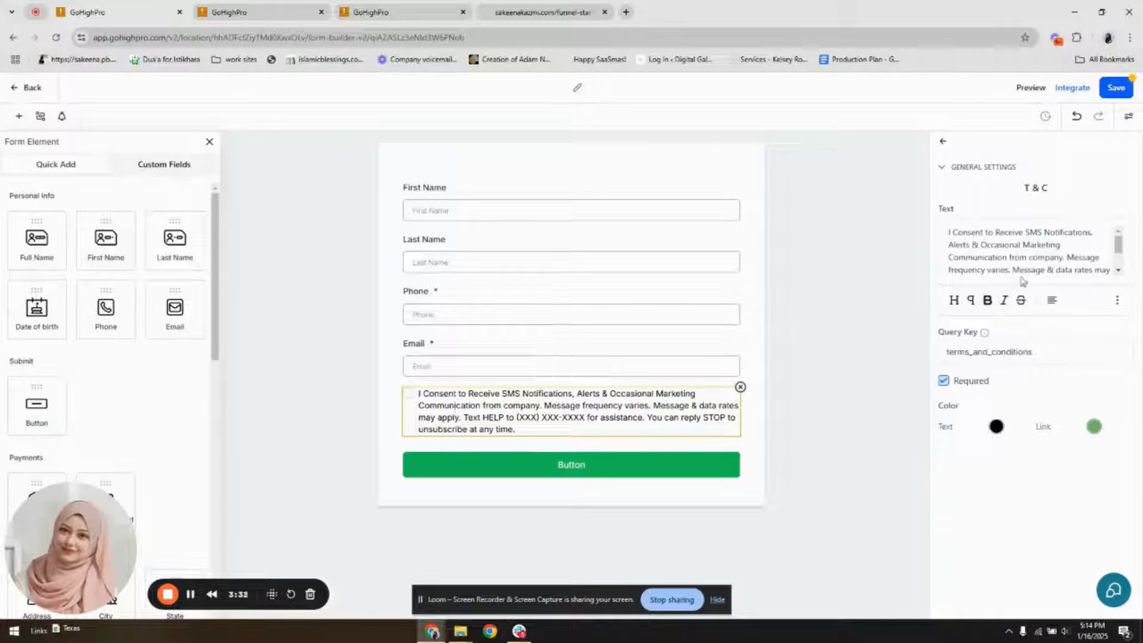
left_click_drag(1031, 235, 1082, 265)
left_click(1083, 264)
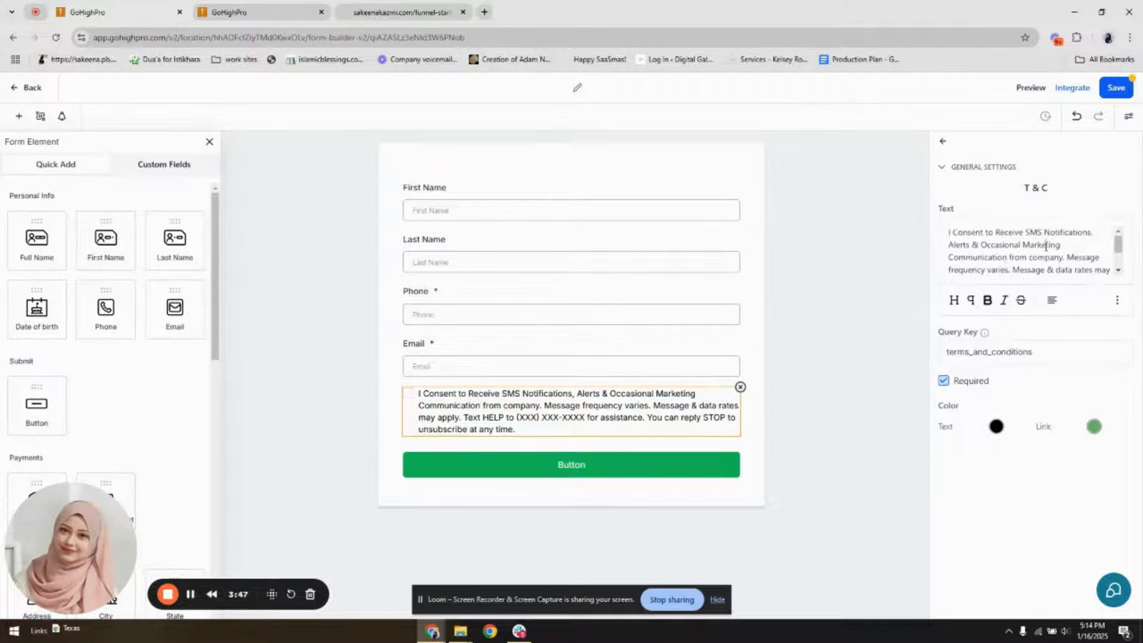
key("ctrl+a")
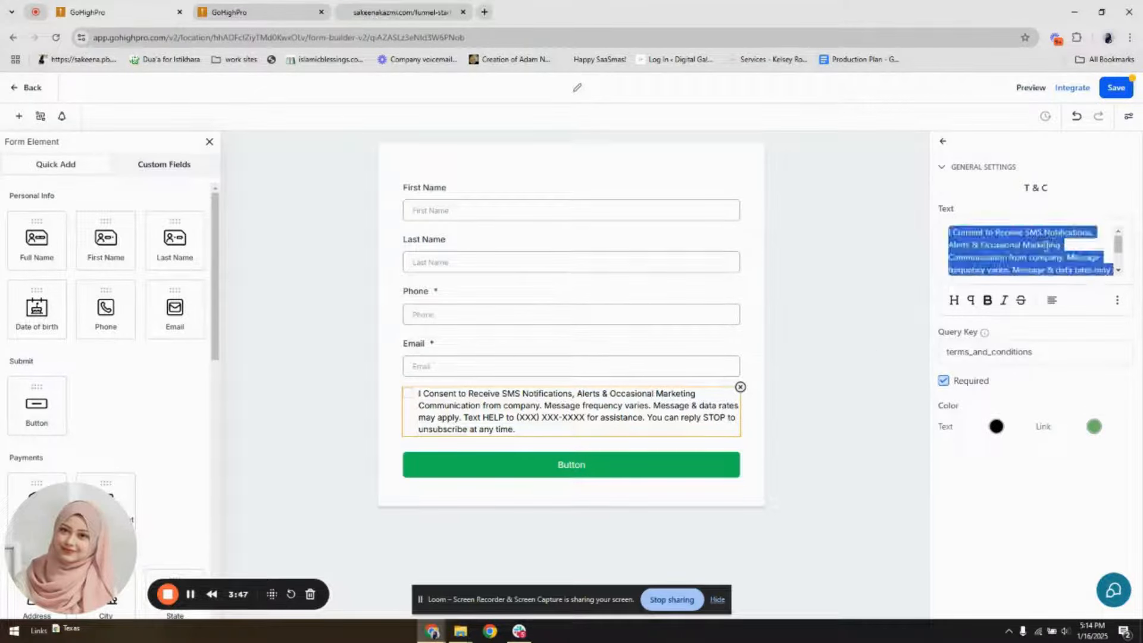
key("BackSpace")
type("Yes,")
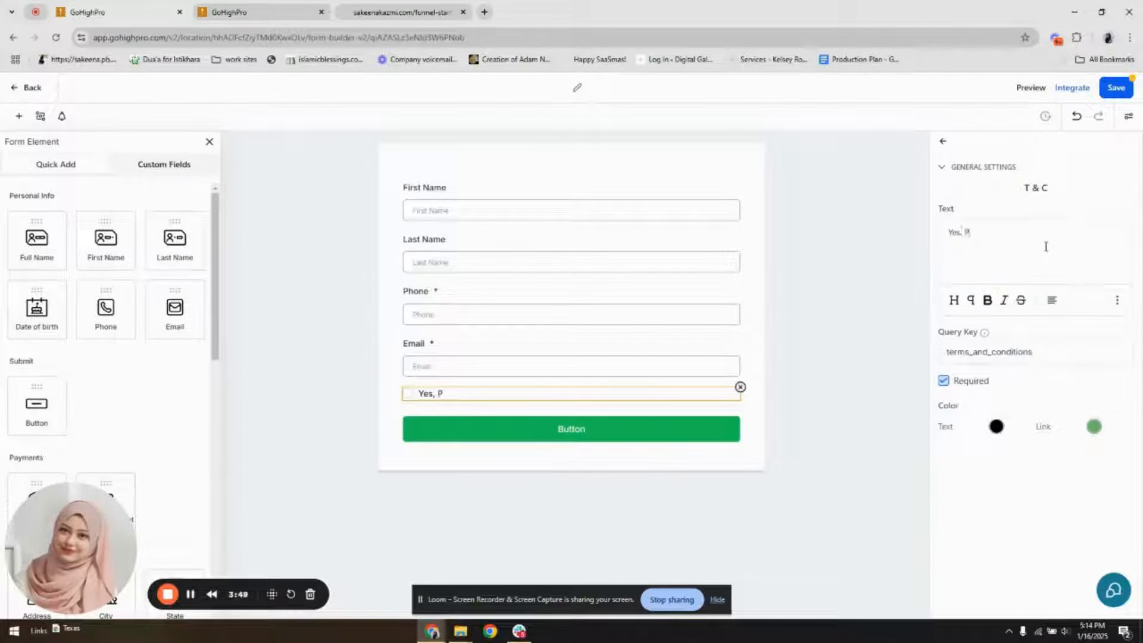
type(" Please sign me up")
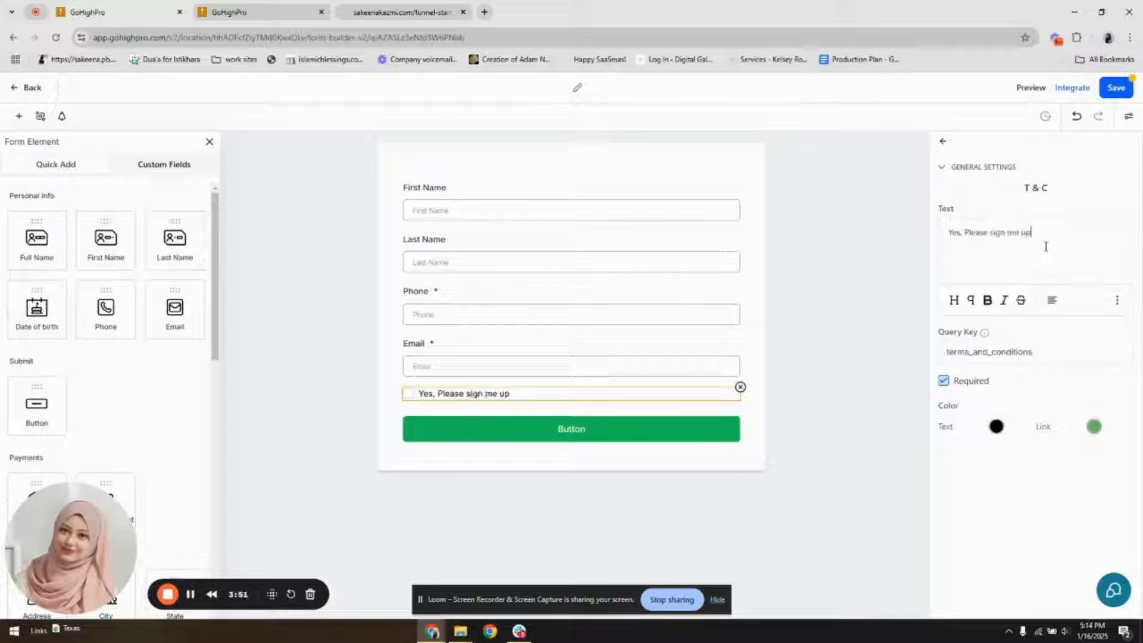
type(" for business hacks.")
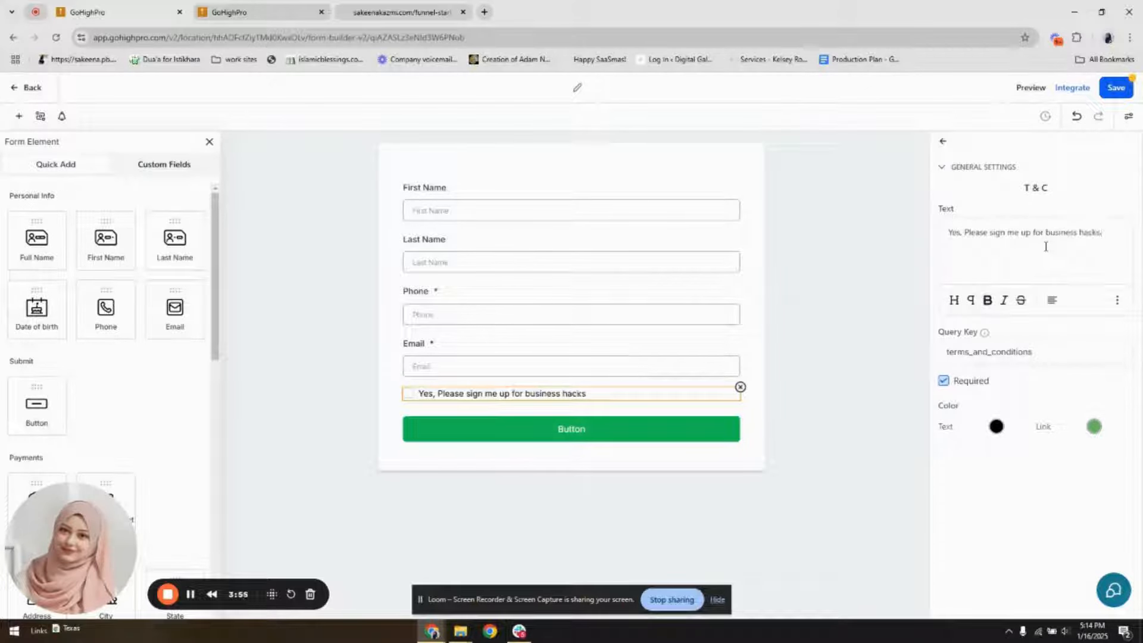
Change the form button's text to "YES, SEND ME GUIDE!"
left_click(578, 442)
left_click_drag(977, 249, 933, 252)
type("SU")
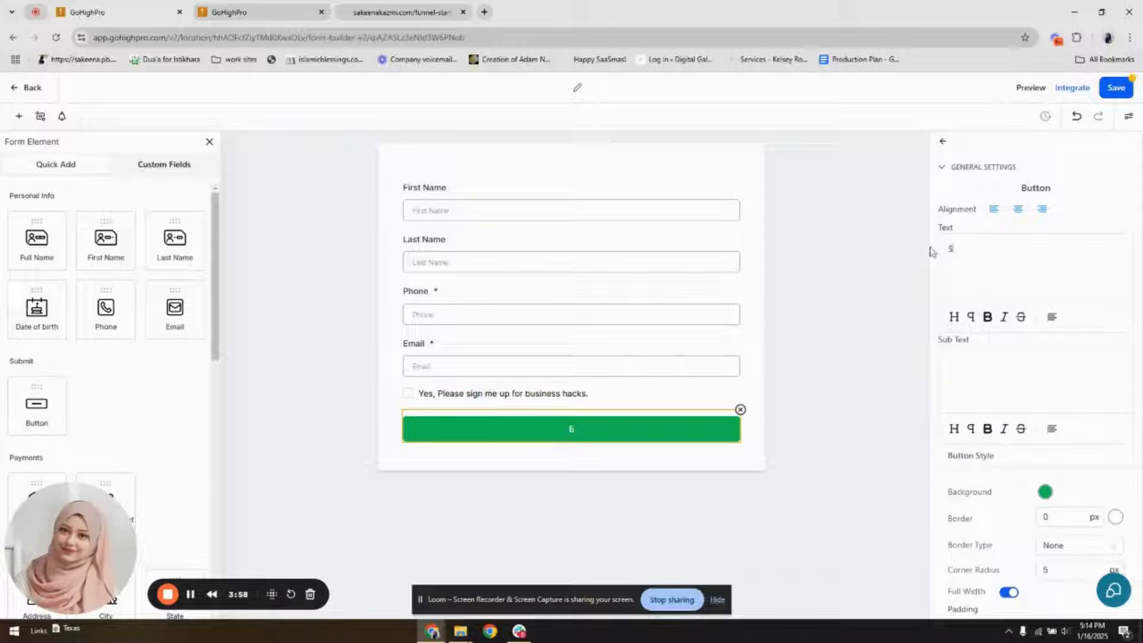
key("BackSpace")
key("BackSpace")
type("YES, SEND ME THE")
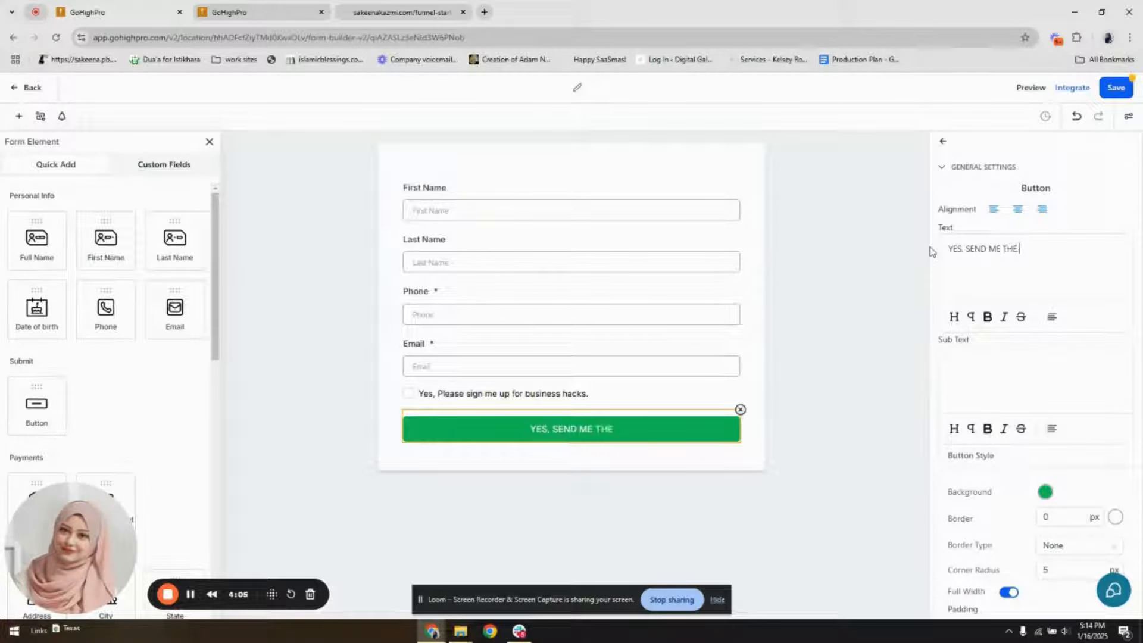
type(" STARTER KI")
key("BackSpace")
key("BackSpace")
key("BackSpace")
key("BackSpace")
key("BackSpace")
key("BackSpace")
key("BackSpace")
key("BackSpace")
key("BackSpace")
key("BackSpace")
key("BackSpace")
key("BackSpace")
key("BackSpace")
key("BackSpace")
type("GUIDE!")
Copy the hero button's background color code #c47d21 from the opt-in page to reuse it on the form button
scroll(989, 390, "down", 4)
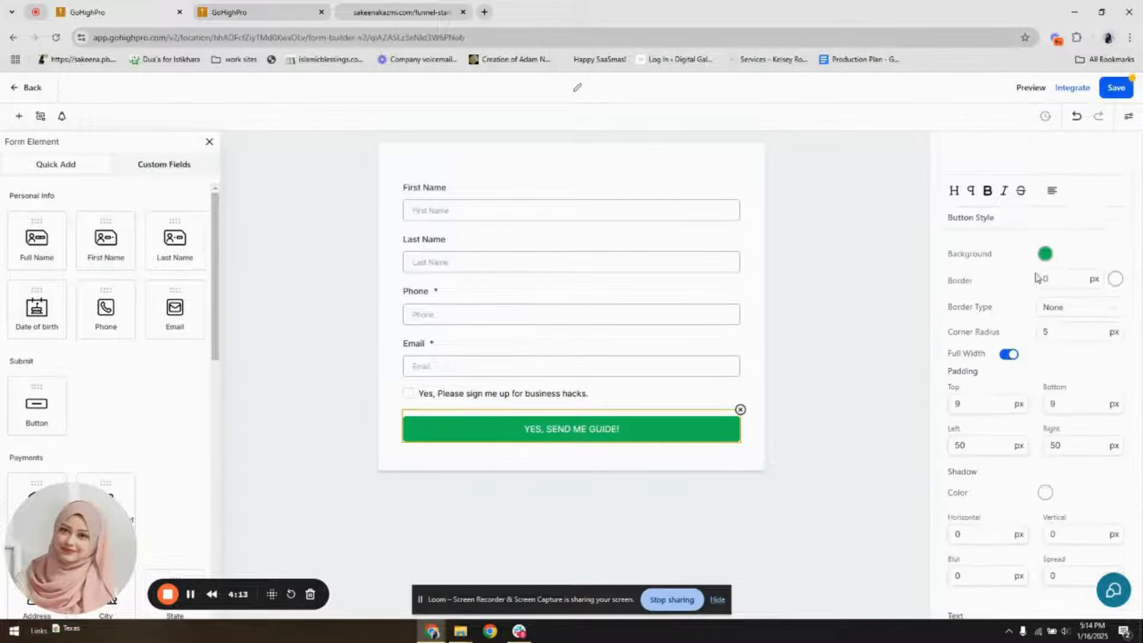
left_click(1045, 254)
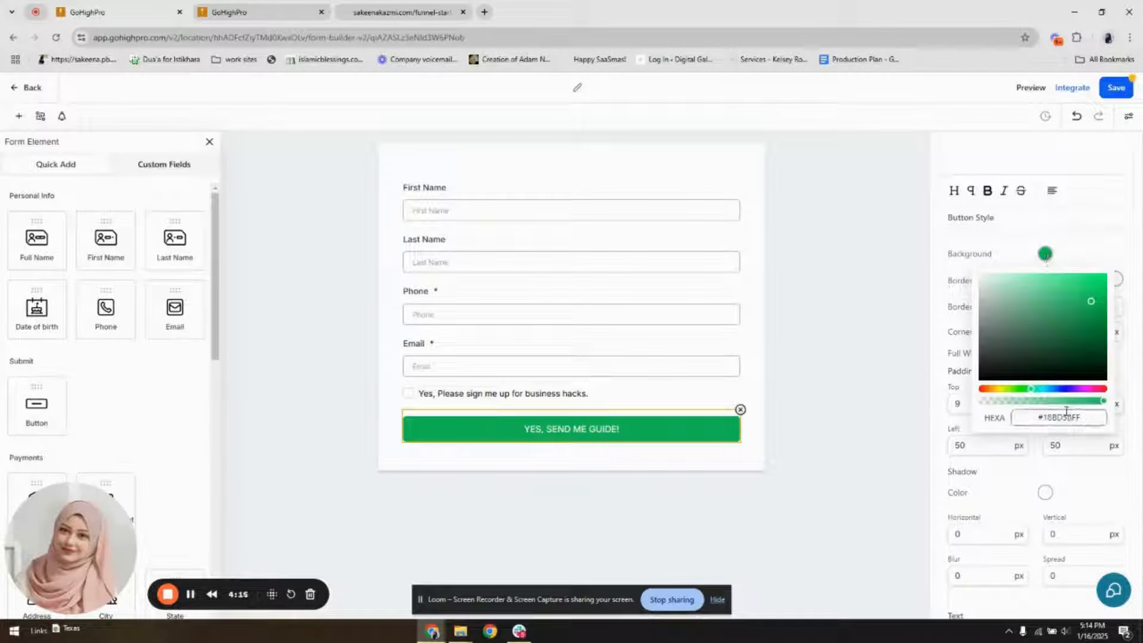
left_click(248, 7)
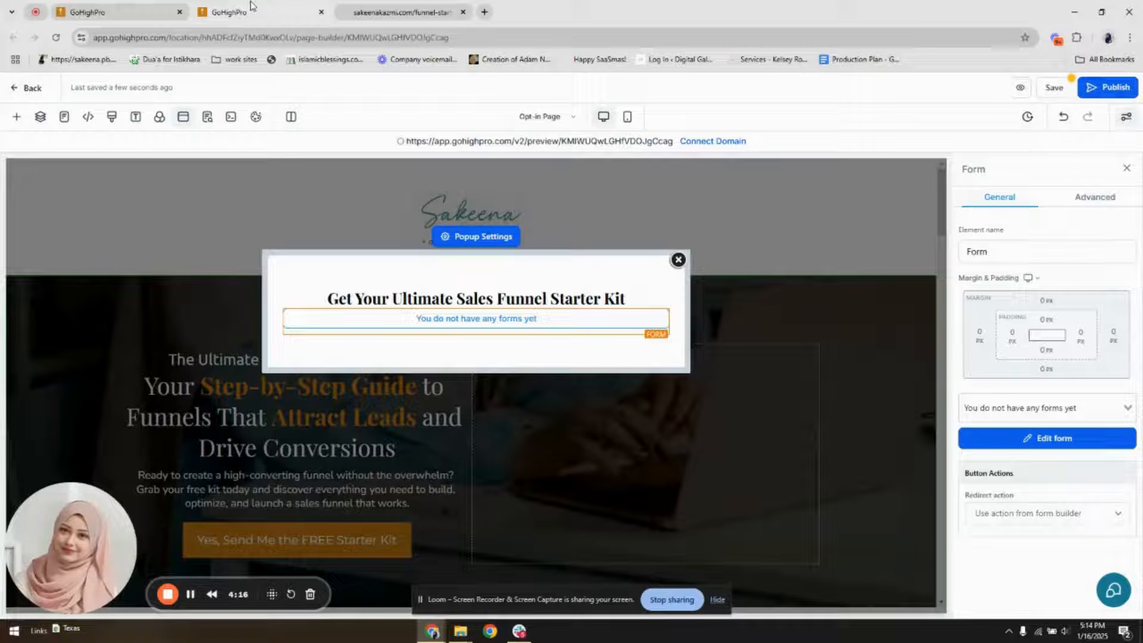
left_click(677, 259)
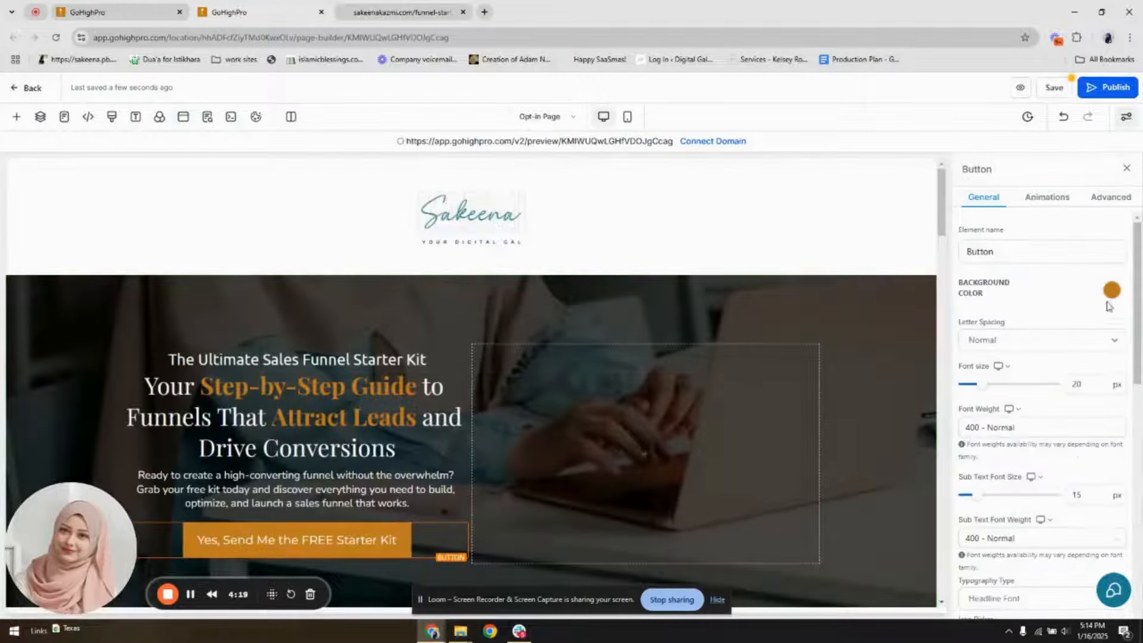
left_click(1111, 292)
left_click(1011, 370)
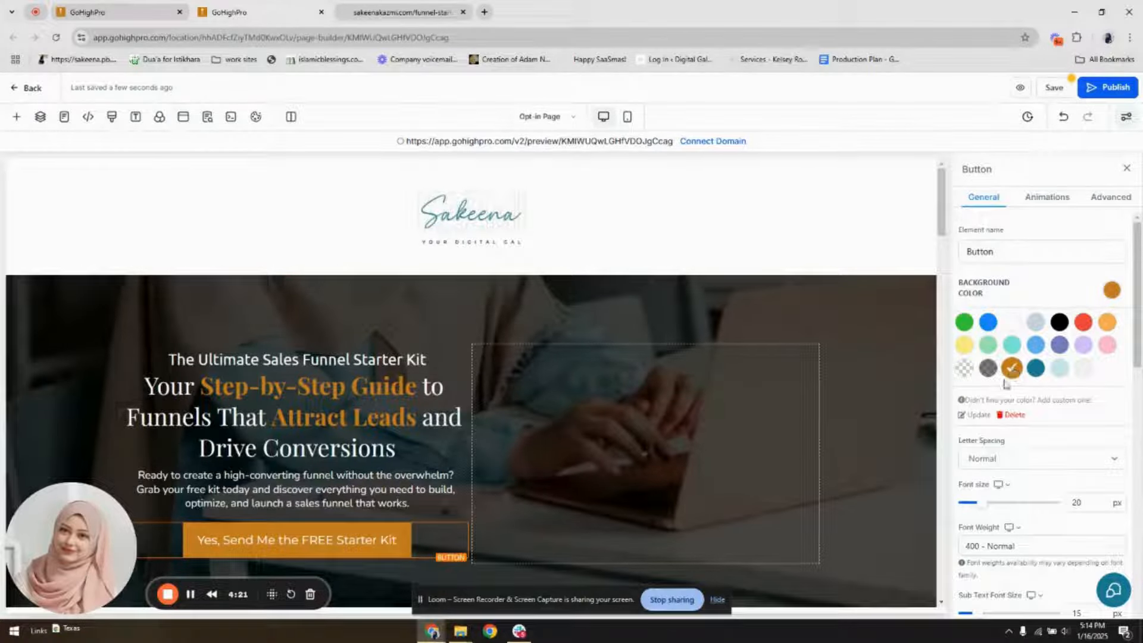
left_click(974, 415)
double_click(1004, 440)
left_click(1005, 447)
triple_click(1005, 448)
key("ctrl+c")
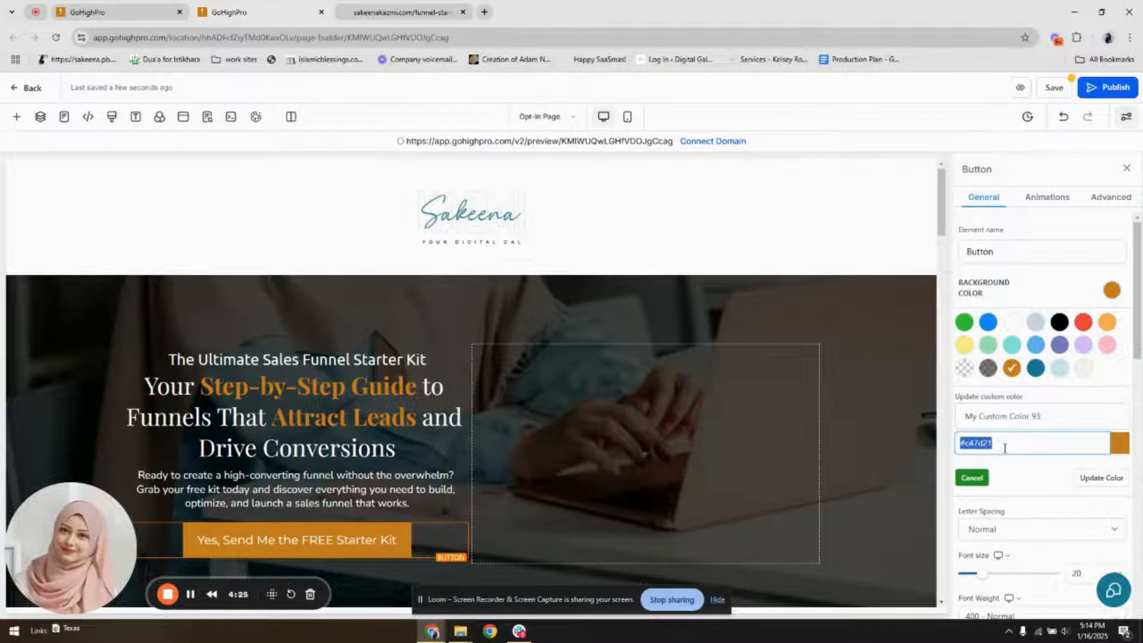
Return to the form builder and set the form button's background color to #c47d21
left_click(388, 12)
left_click(100, 11)
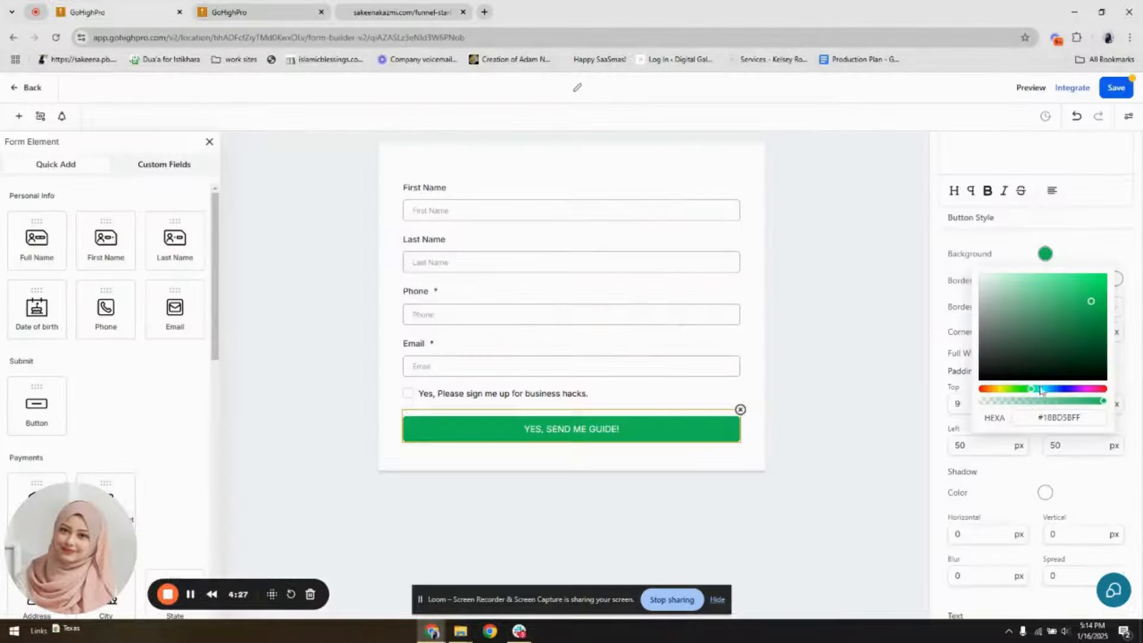
triple_click(1070, 416)
key("ctrl+v")
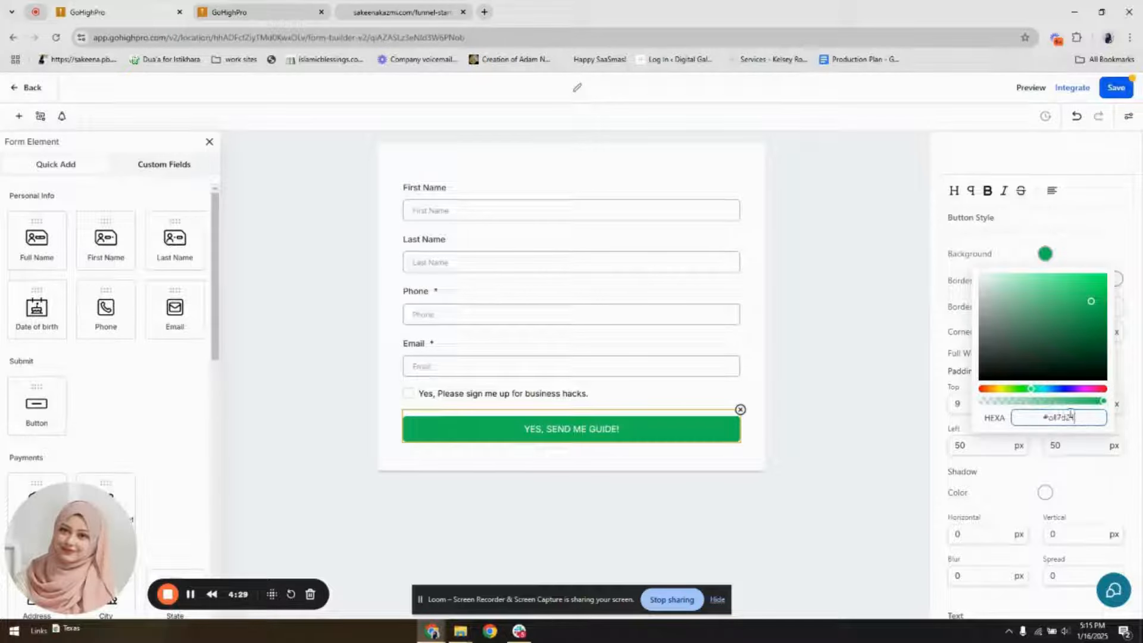
key("Return")
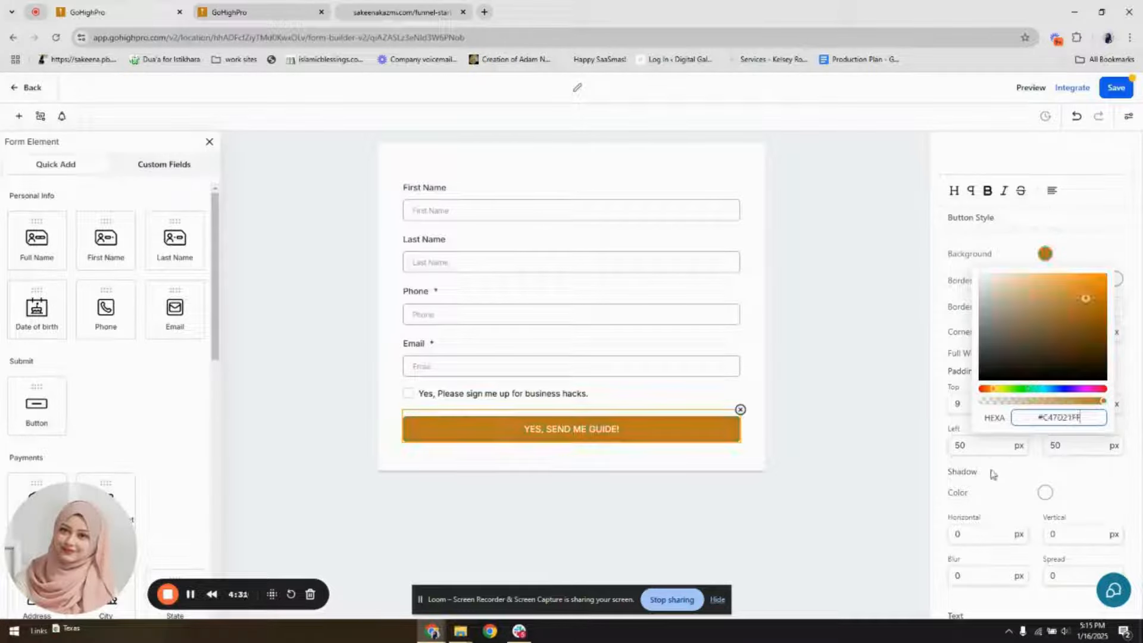
left_click(992, 474)
left_click(1043, 279)
Set the form button's text size to 18 px and its weight to 600
scroll(1040, 274, "up", 4)
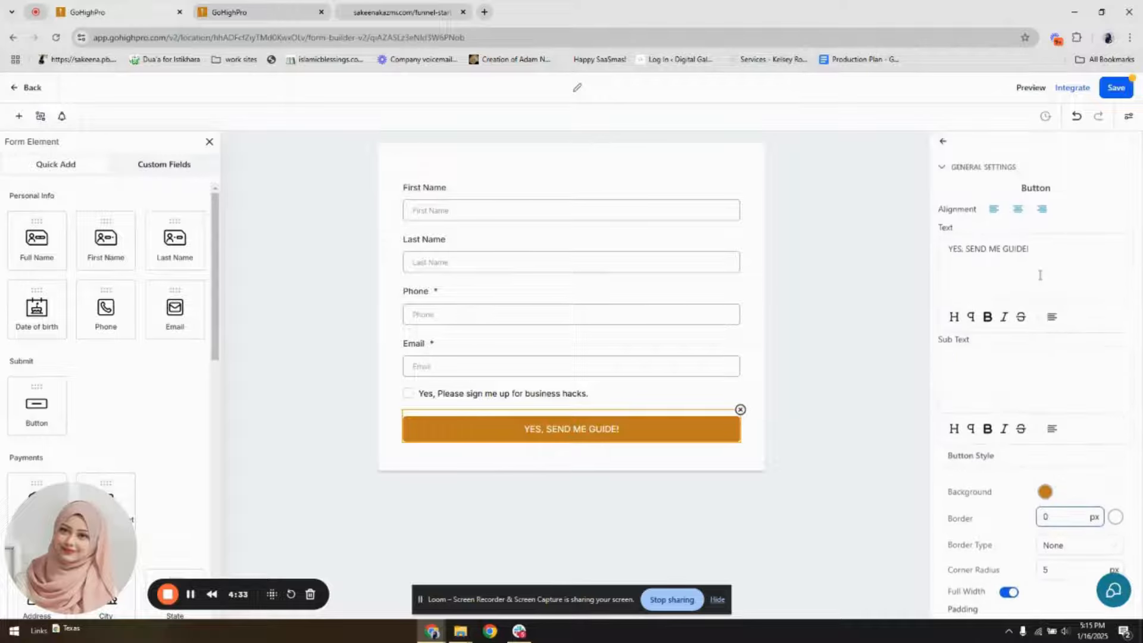
scroll(1039, 275, "down", 10)
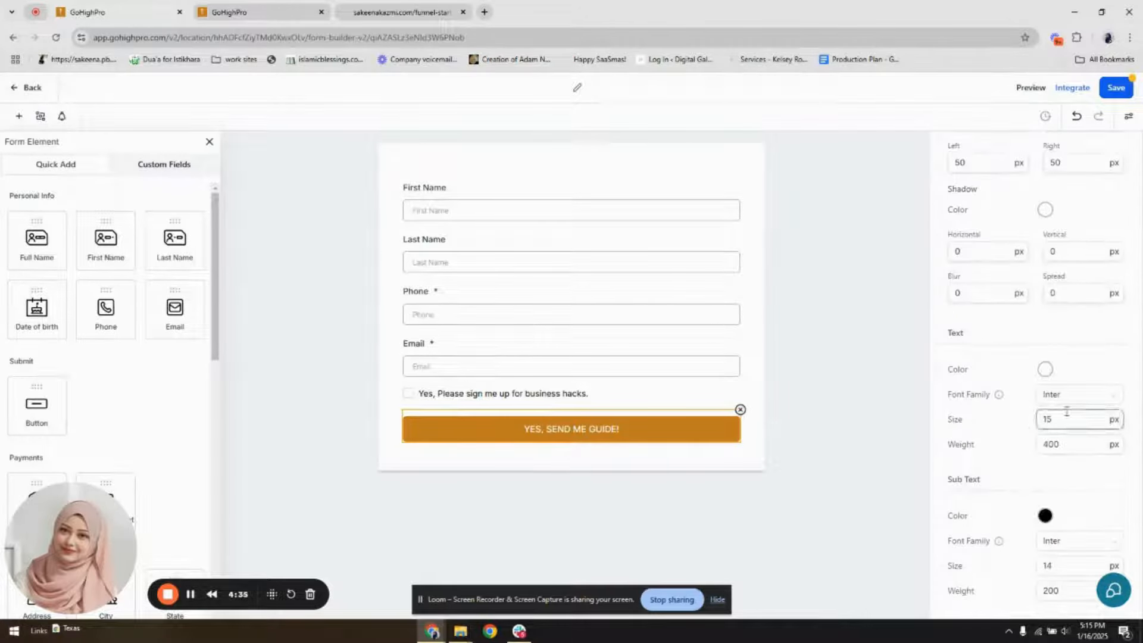
left_click_drag(1054, 419, 1043, 419)
type("18")
left_click(1049, 441)
type("60")
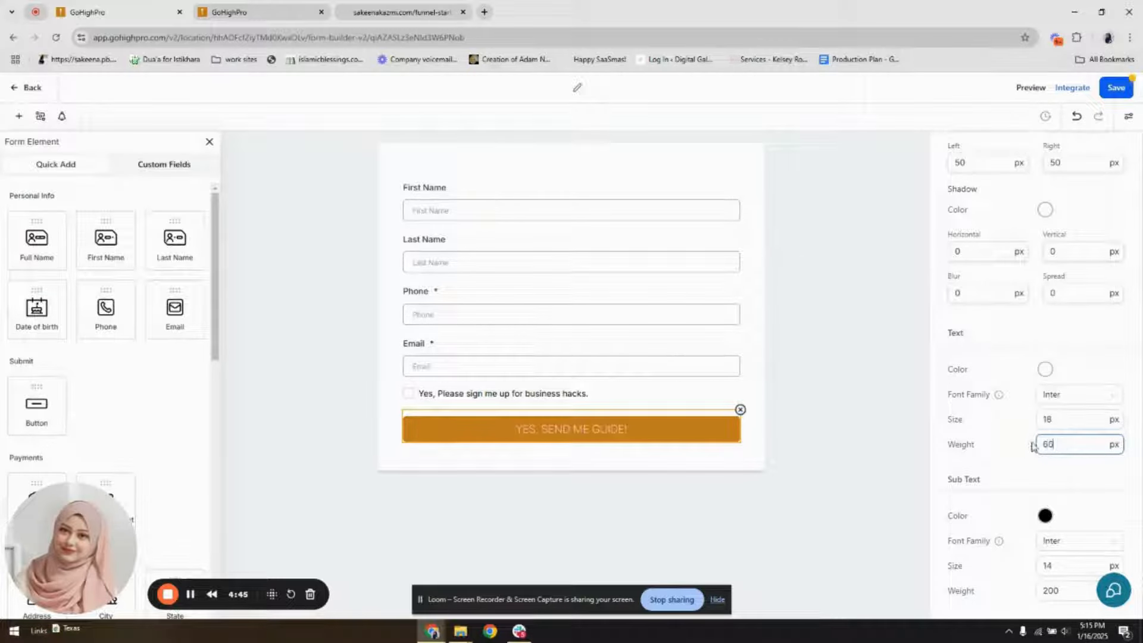
type("0")
left_click(1023, 431)
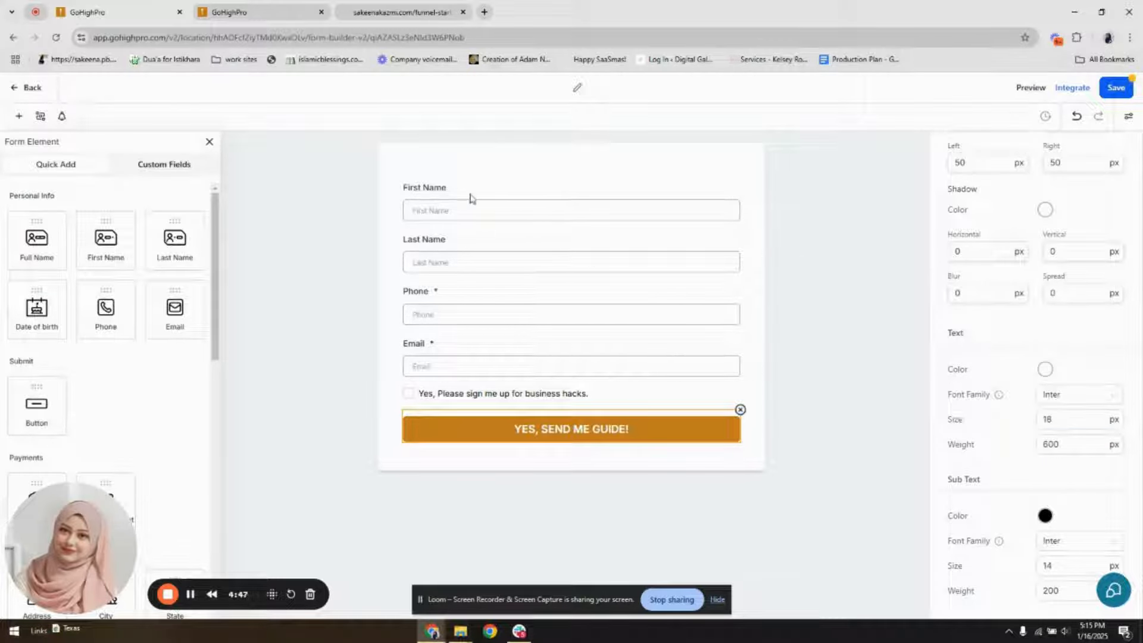
Change the form's input style to Line and hide the field labels
left_click(470, 198)
left_click(1125, 121)
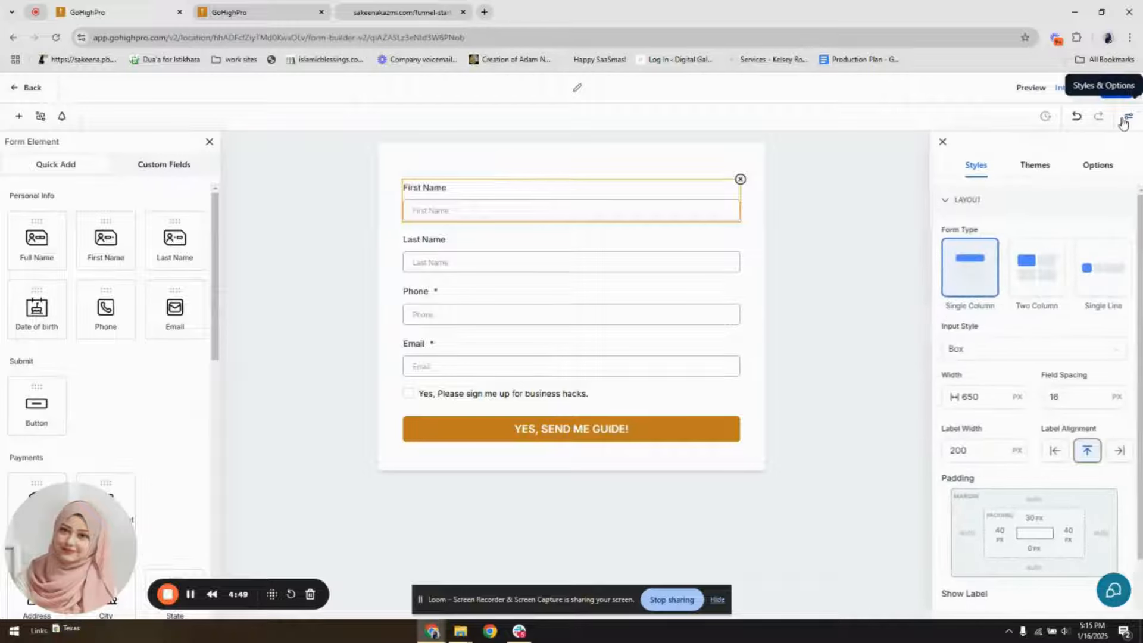
left_click(994, 350)
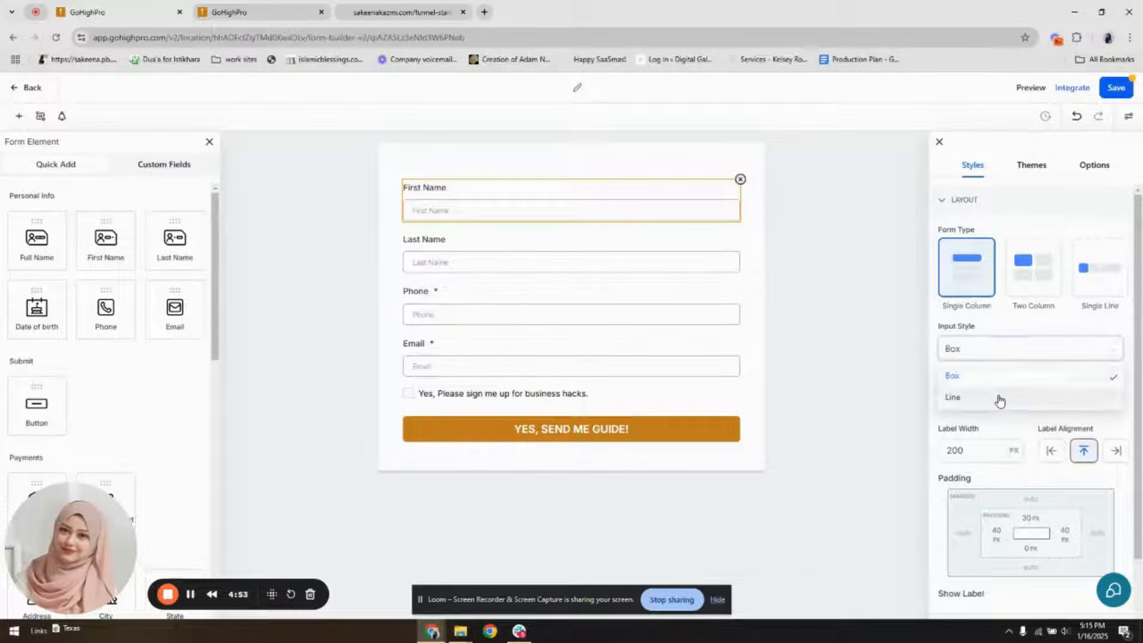
left_click(1000, 399)
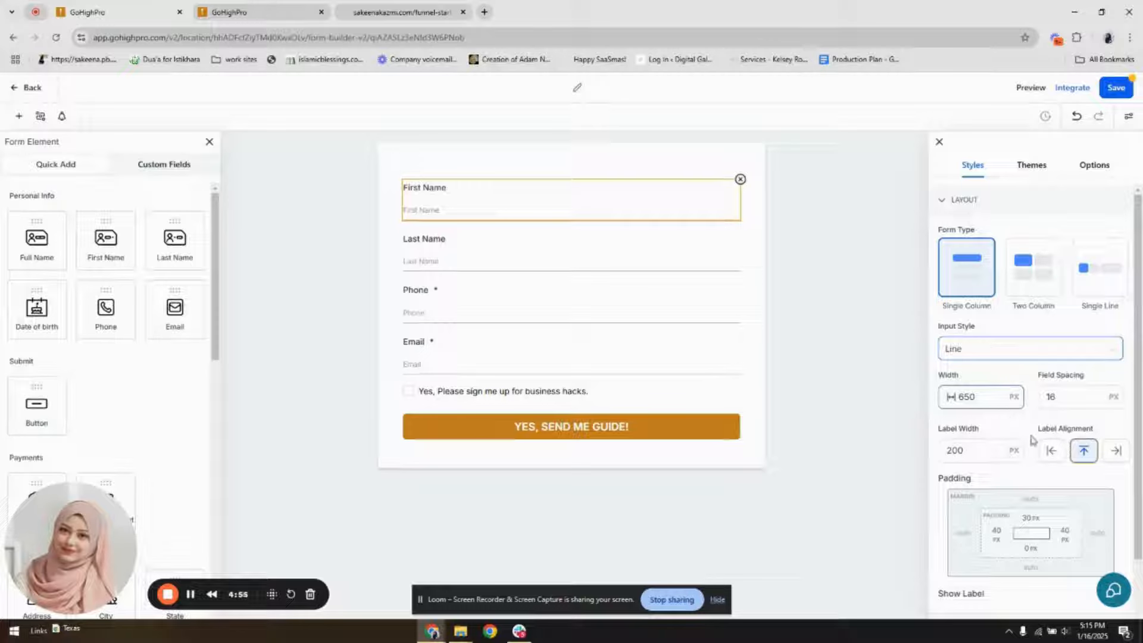
scroll(1045, 400, "down", 2)
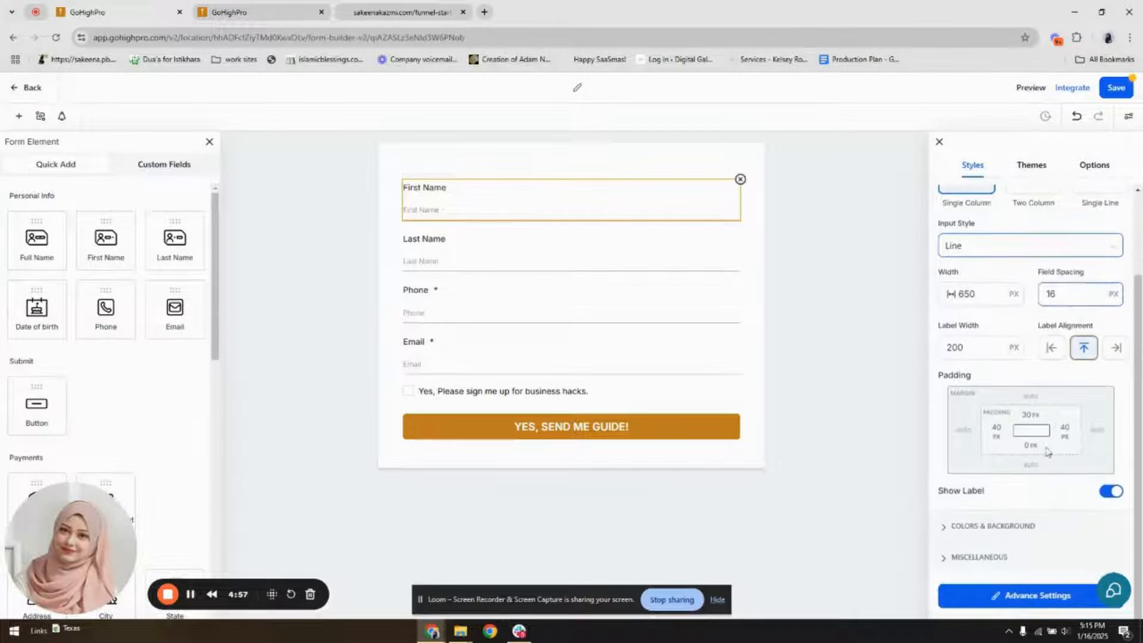
left_click(1105, 493)
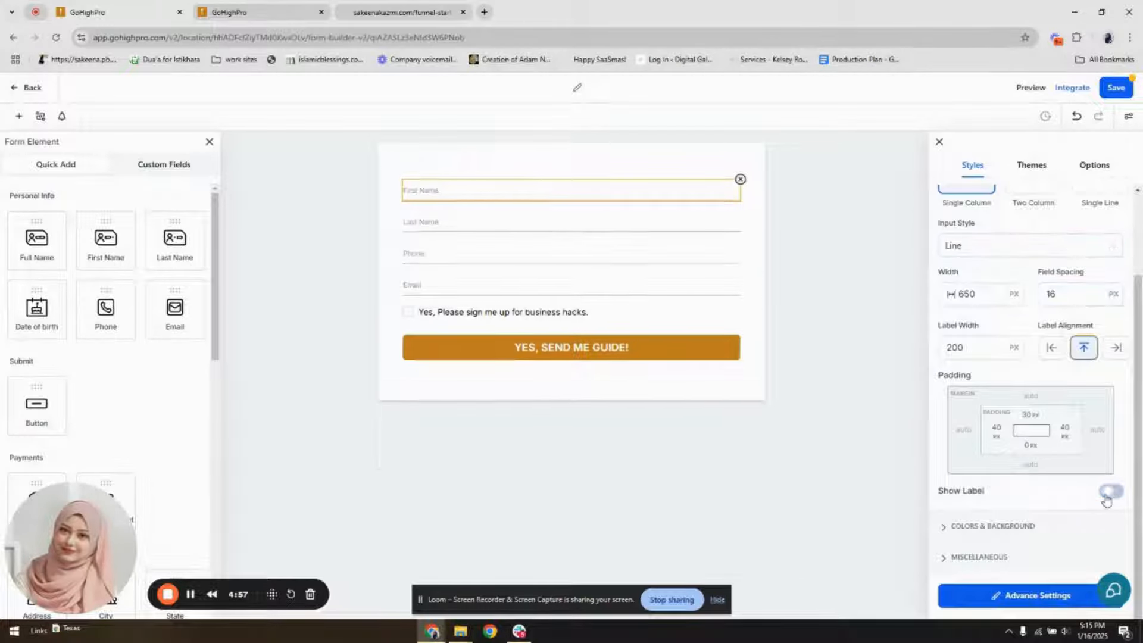
Set the placeholder color to dark gray #292929FF in the form's advanced style settings
left_click(1013, 595)
scroll(994, 530, "down", 1)
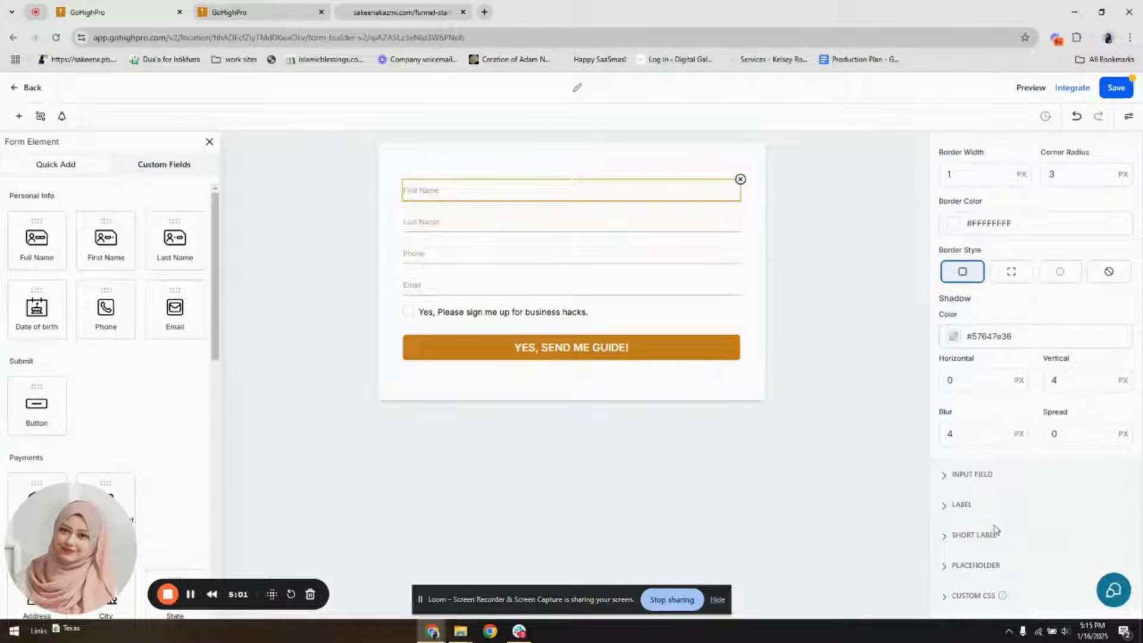
left_click(975, 564)
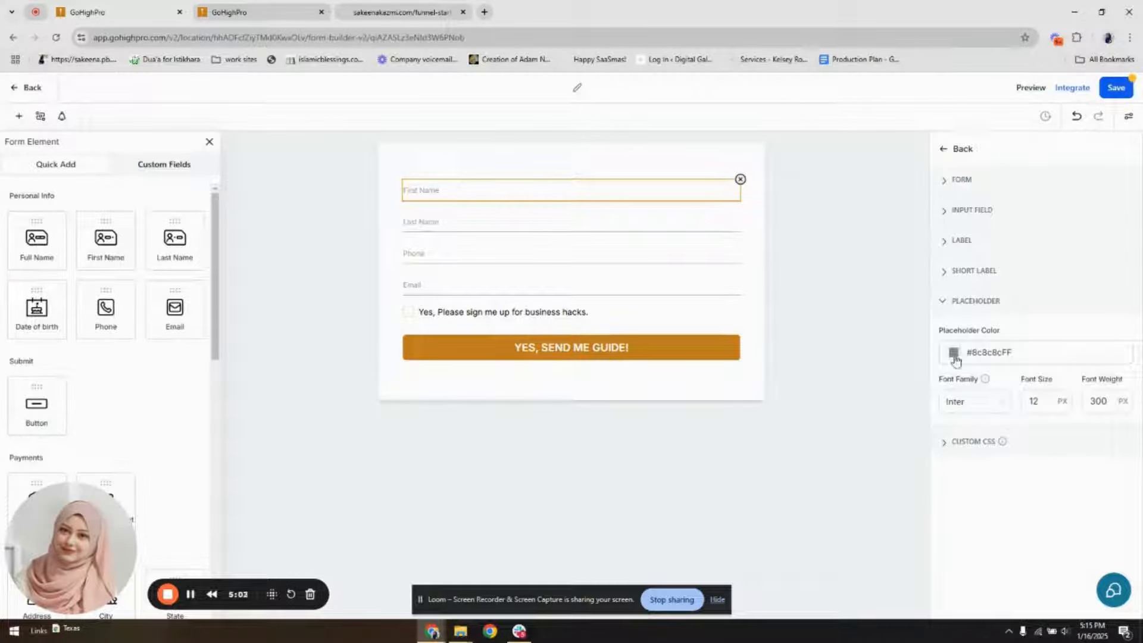
left_click(953, 352)
left_click(890, 428)
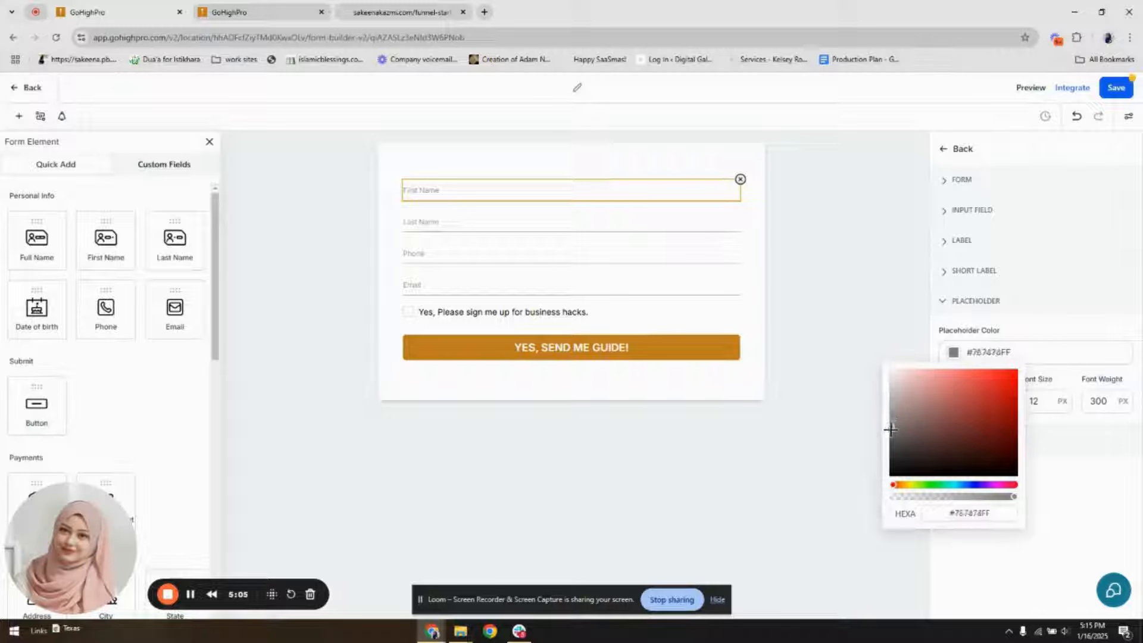
left_click_drag(891, 428, 890, 459)
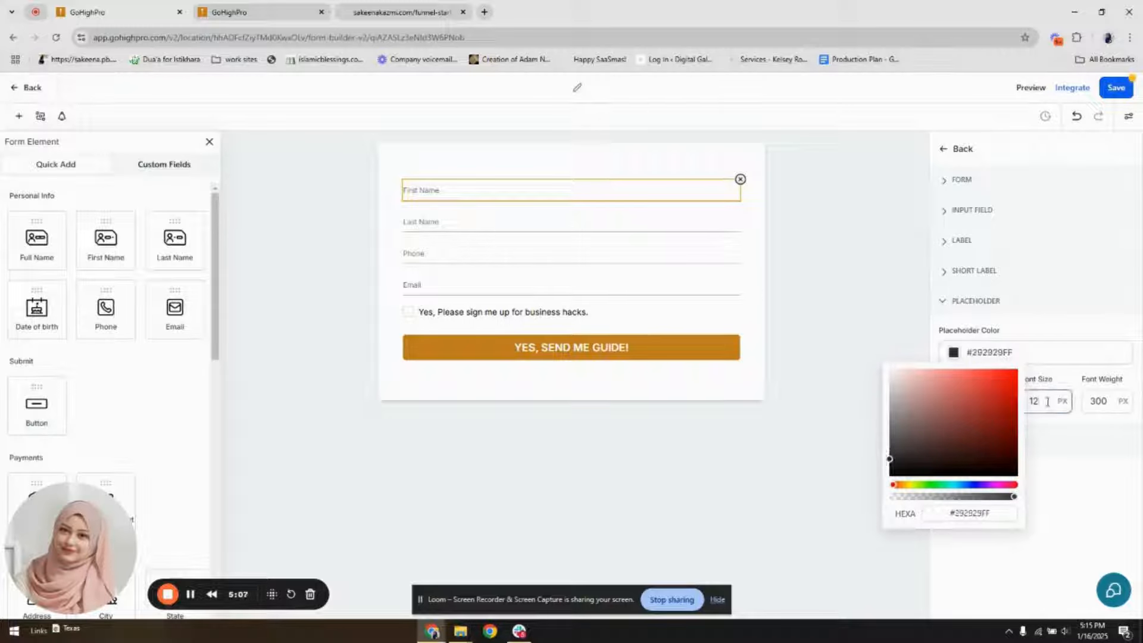
Set the form's placeholder text to Montserrat at 16 px with a font weight of 500
double_click(1047, 401)
type("16")
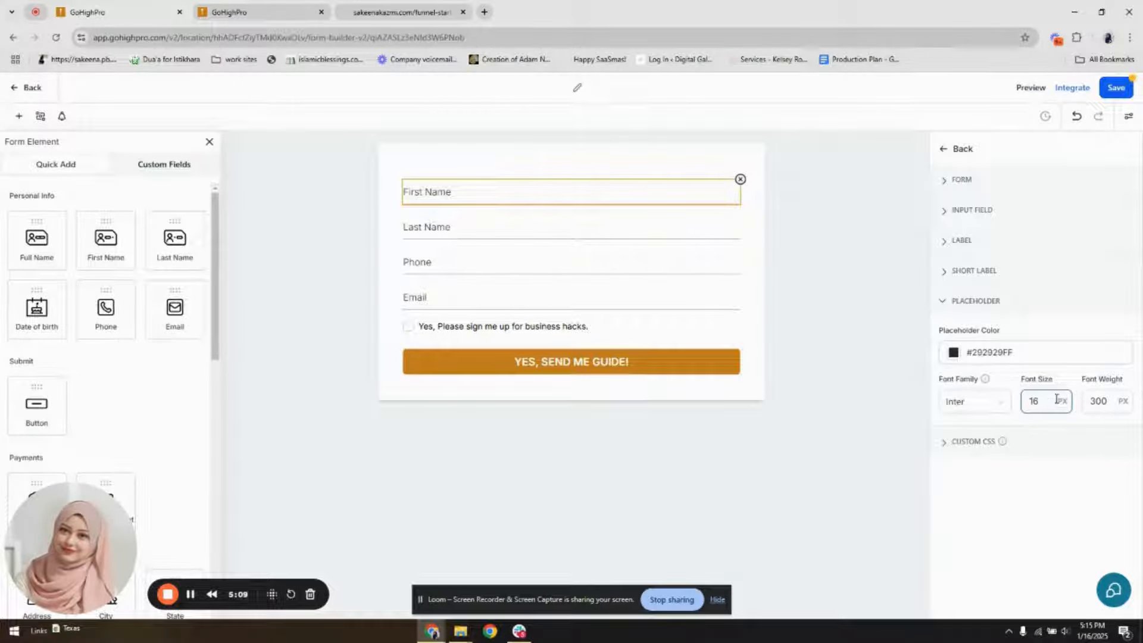
double_click(1098, 401)
type("4")
left_click(978, 410)
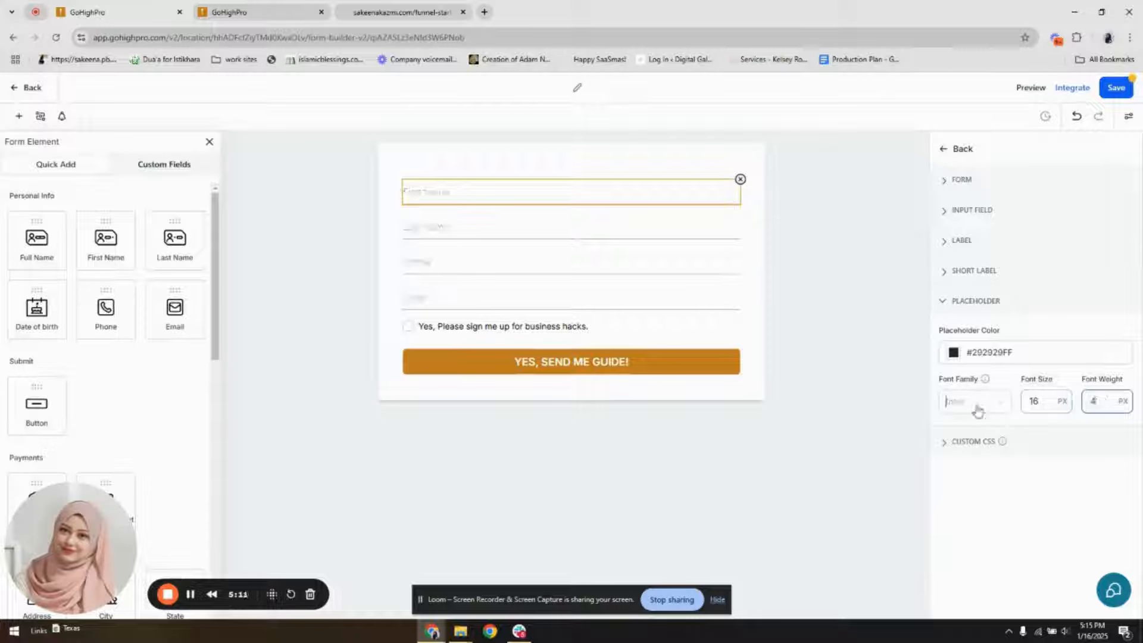
left_click(971, 473)
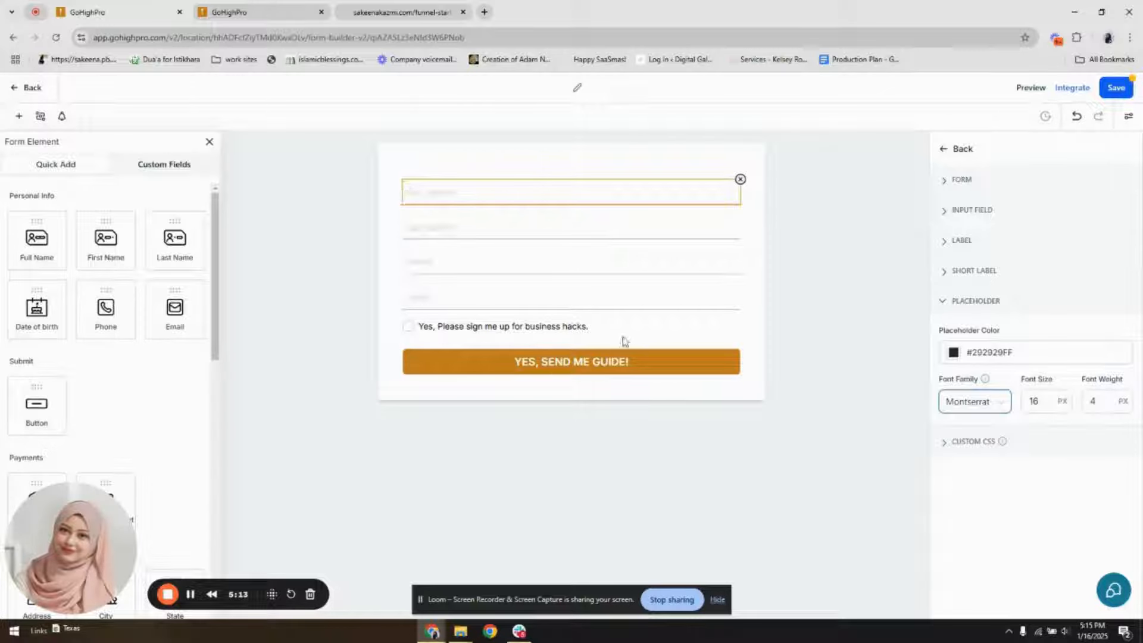
left_click(1112, 401)
type("00")
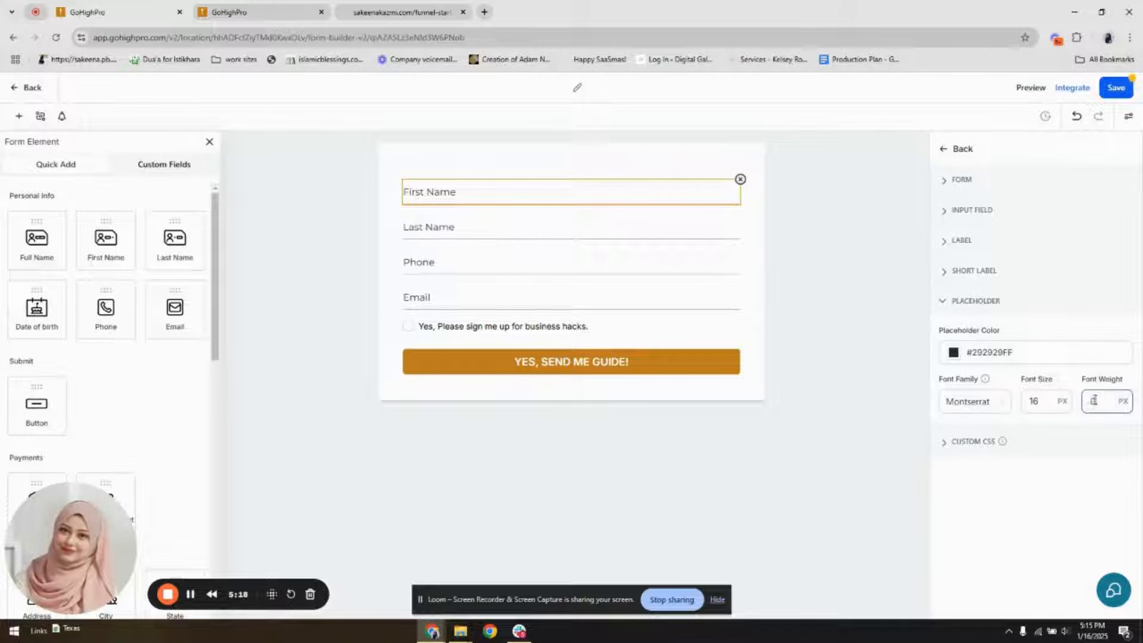
key("BackSpace")
type("500")
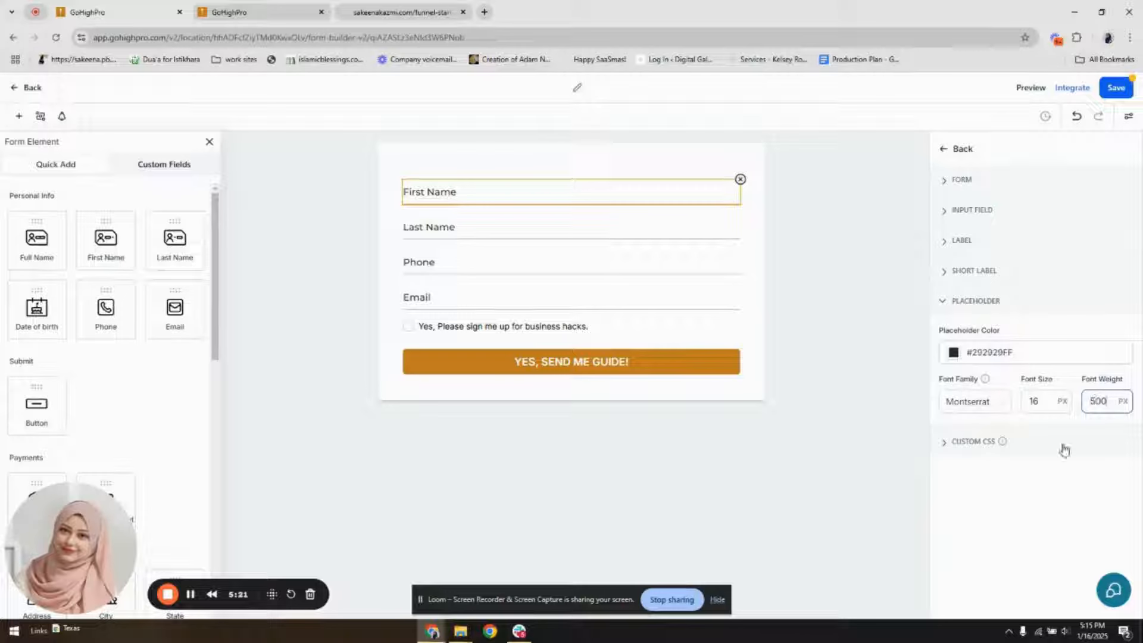
left_click(1049, 481)
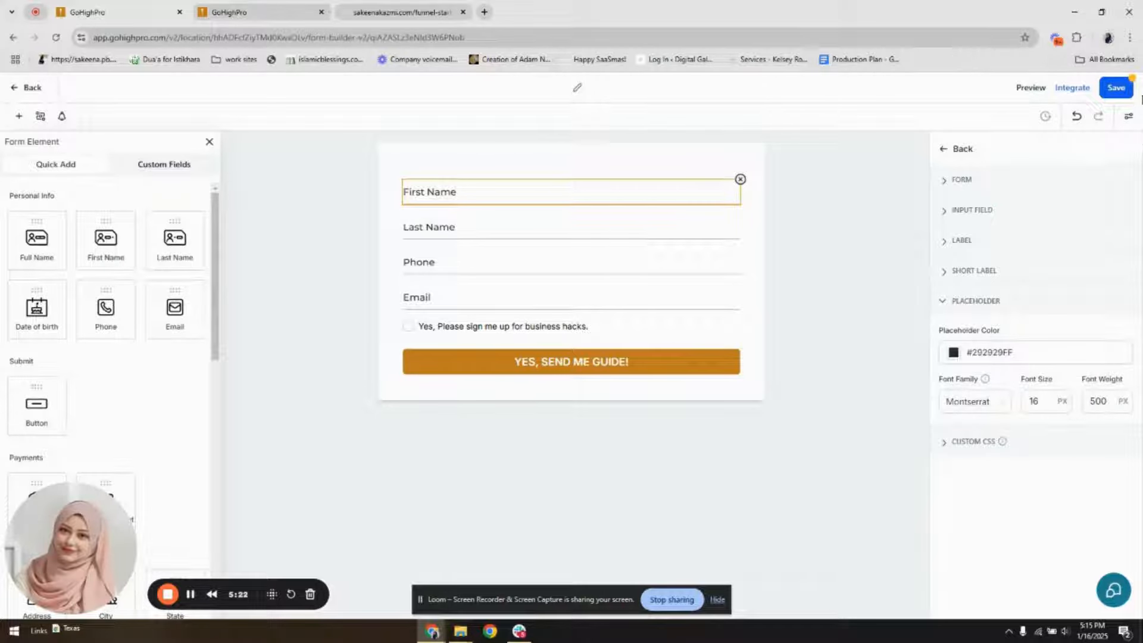
Make the form's background fully transparent by setting its color to #FFFFFF00
left_click(944, 151)
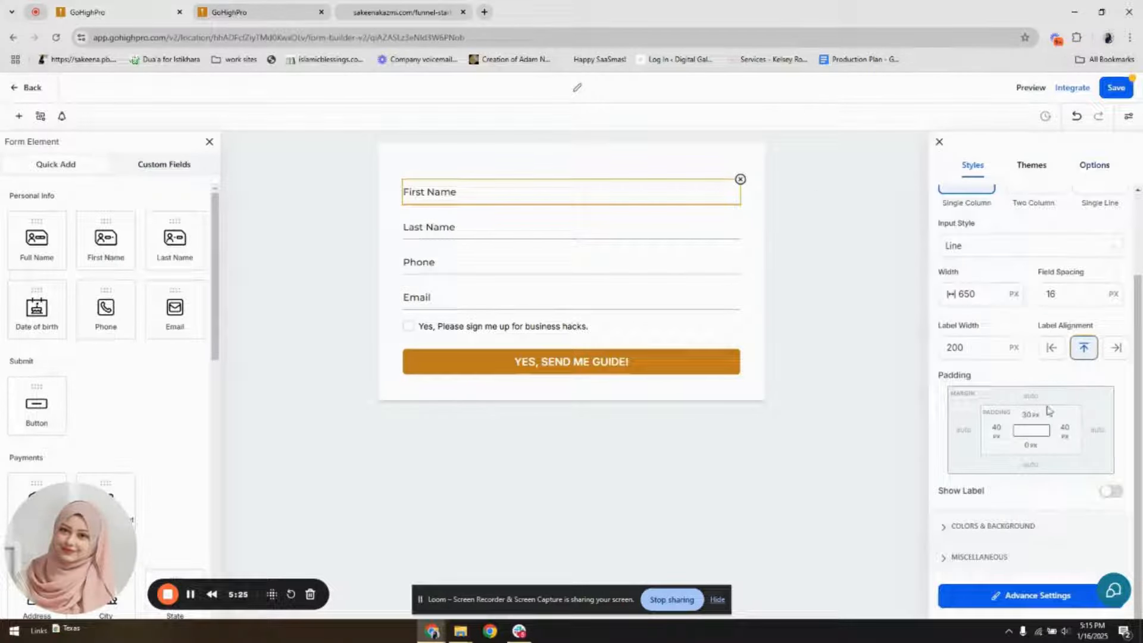
left_click(1031, 527)
left_click(952, 226)
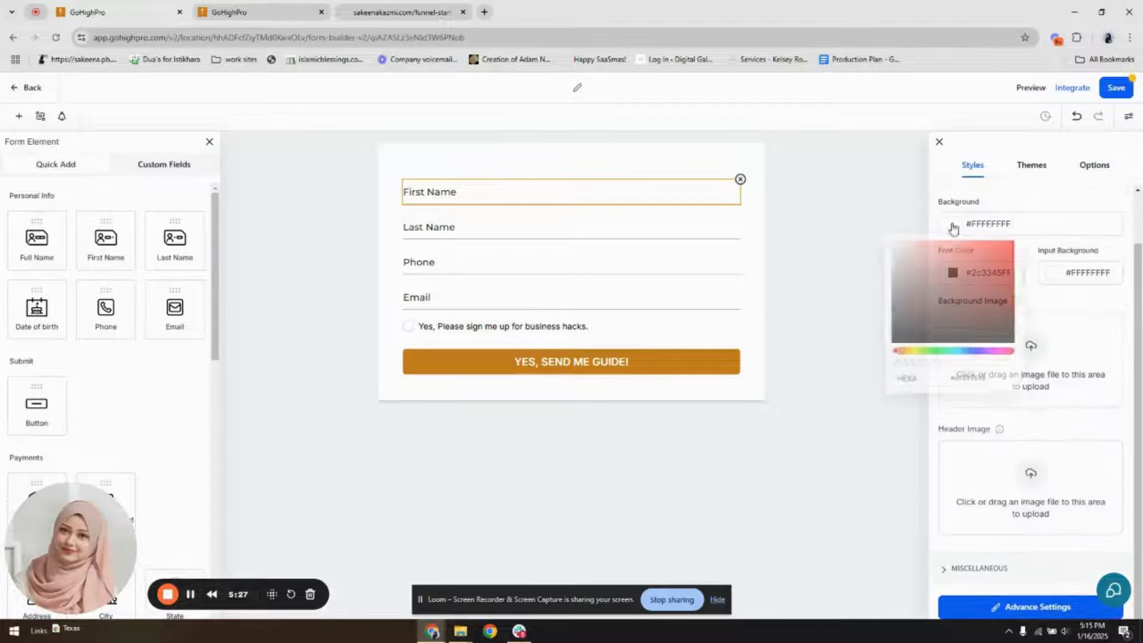
left_click_drag(959, 370, 880, 377)
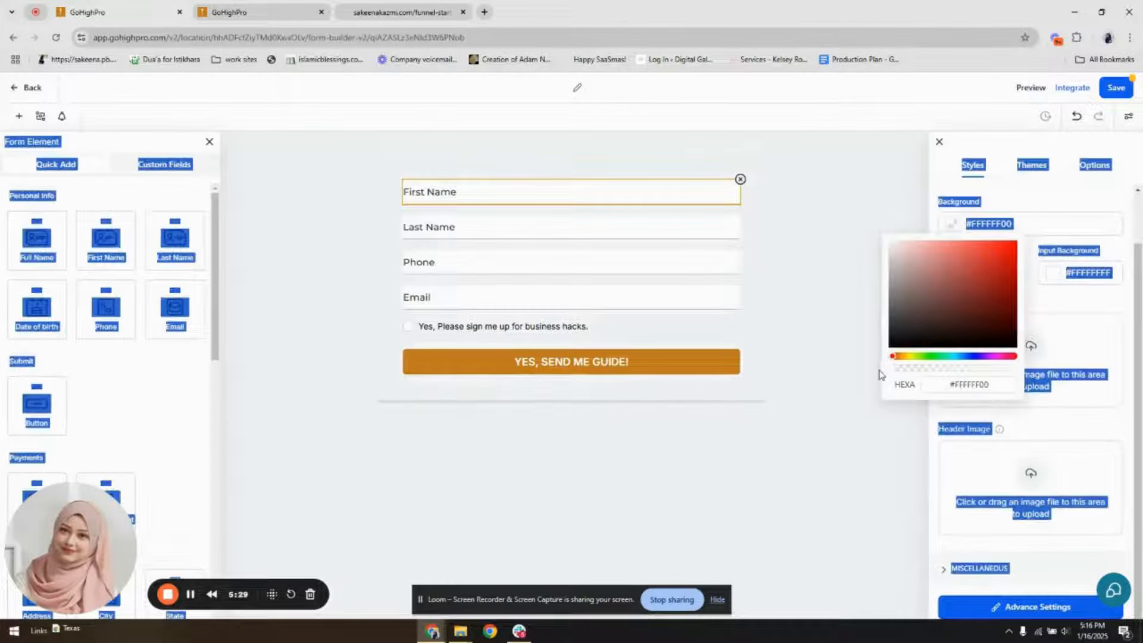
left_click(1041, 203)
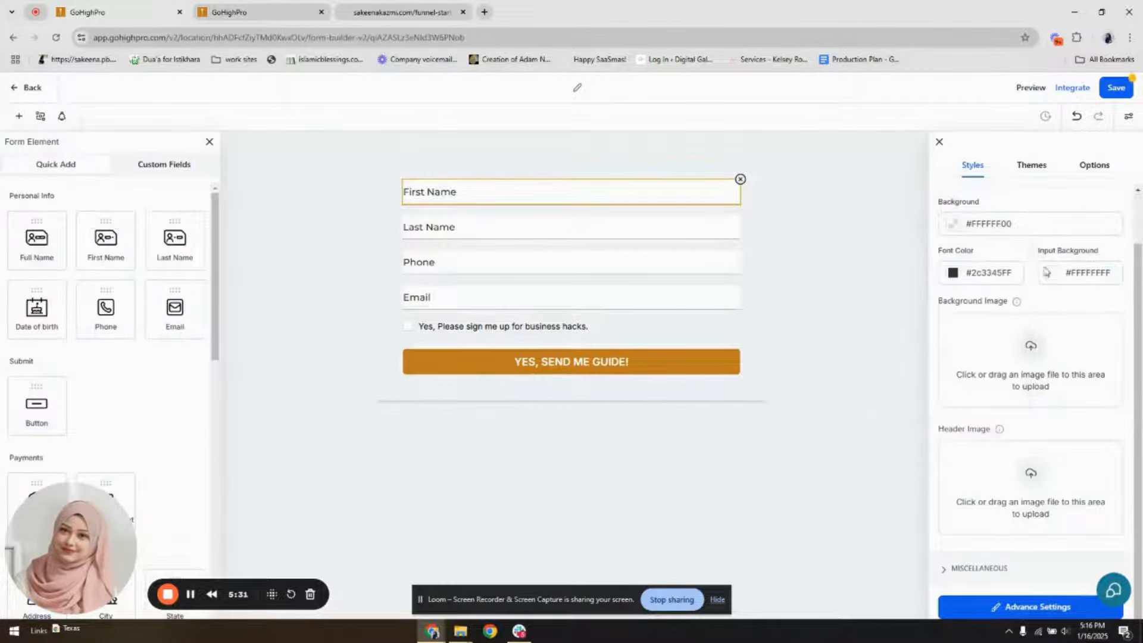
Make the form's shadow fully transparent by setting its color to #57647E00 in the advanced settings
scroll(1020, 381, "down", 1)
left_click(1033, 595)
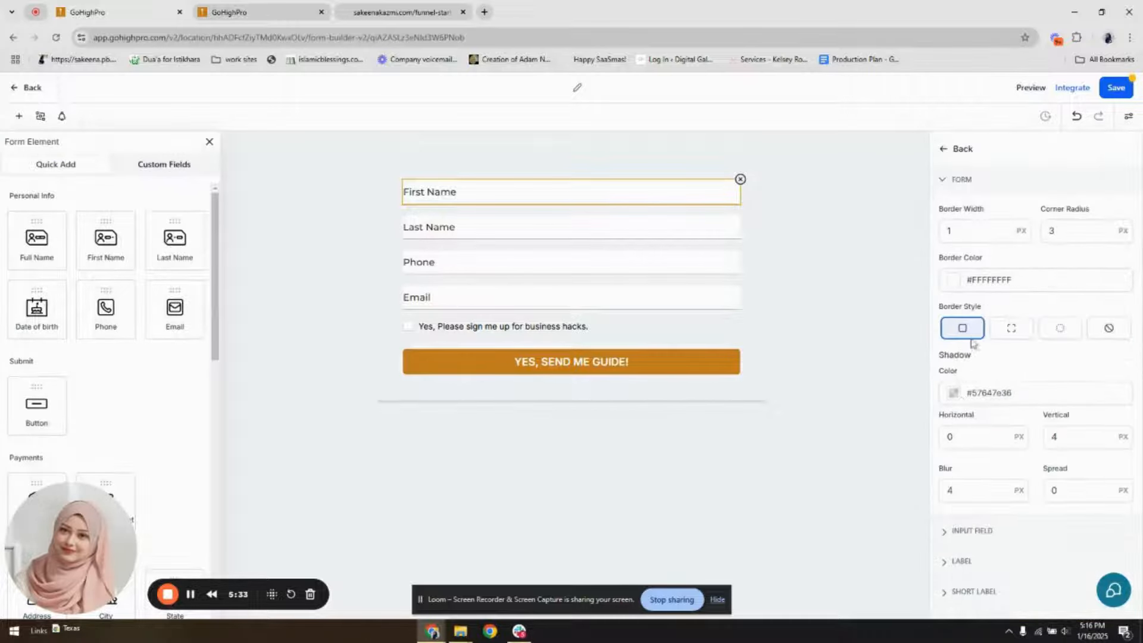
left_click(952, 396)
left_click_drag(952, 537, 881, 544)
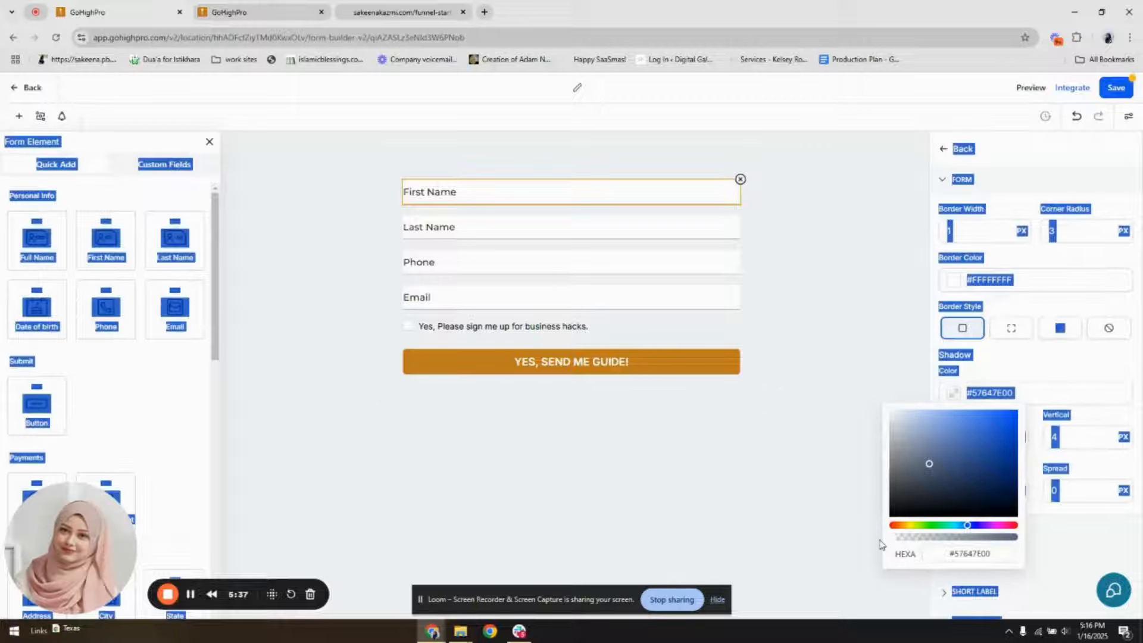
left_click(1065, 301)
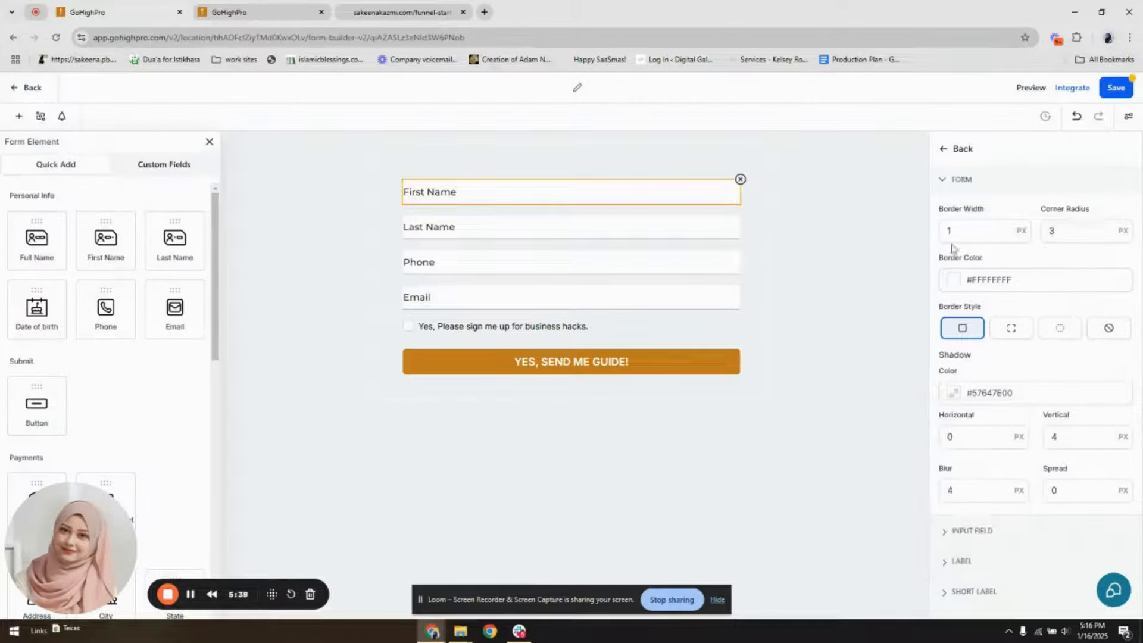
Set the form's border width to 0 px
left_click(958, 227)
key("BackSpace")
type("0")
left_click(1062, 220)
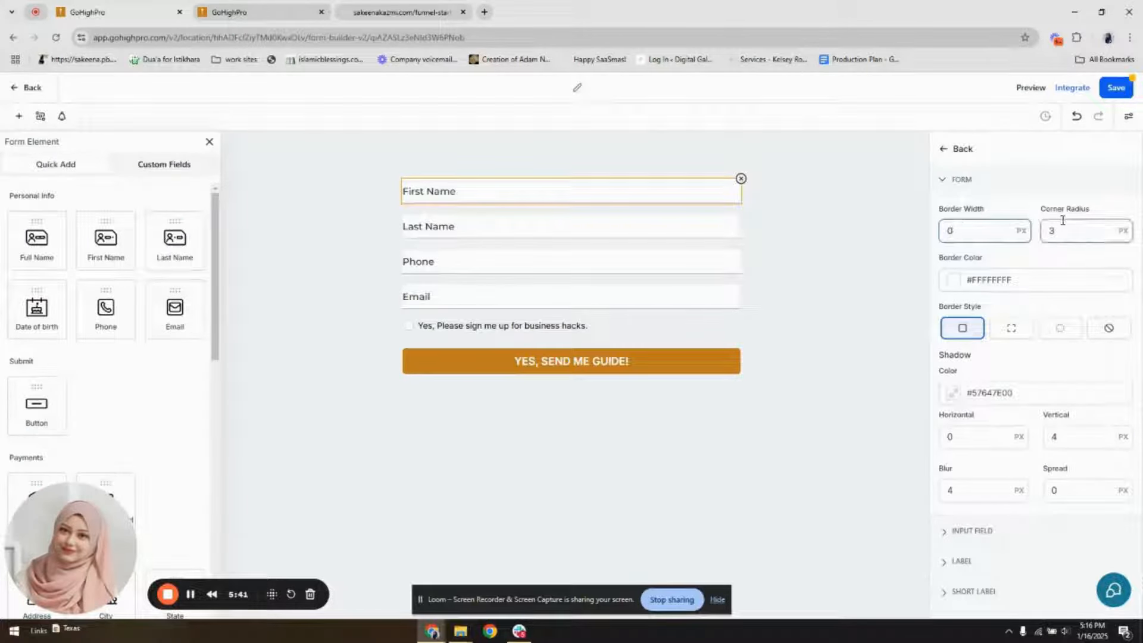
Look through the form's placeholder, layout, and colors and background settings for the field padding option
scroll(1006, 416, "down", 1)
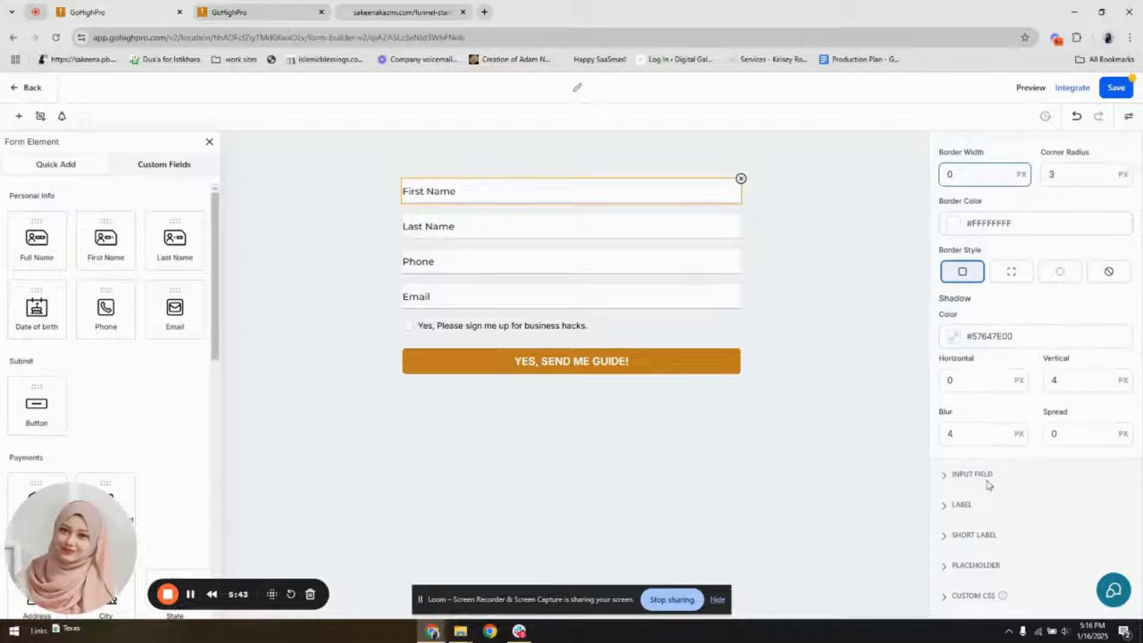
left_click(976, 565)
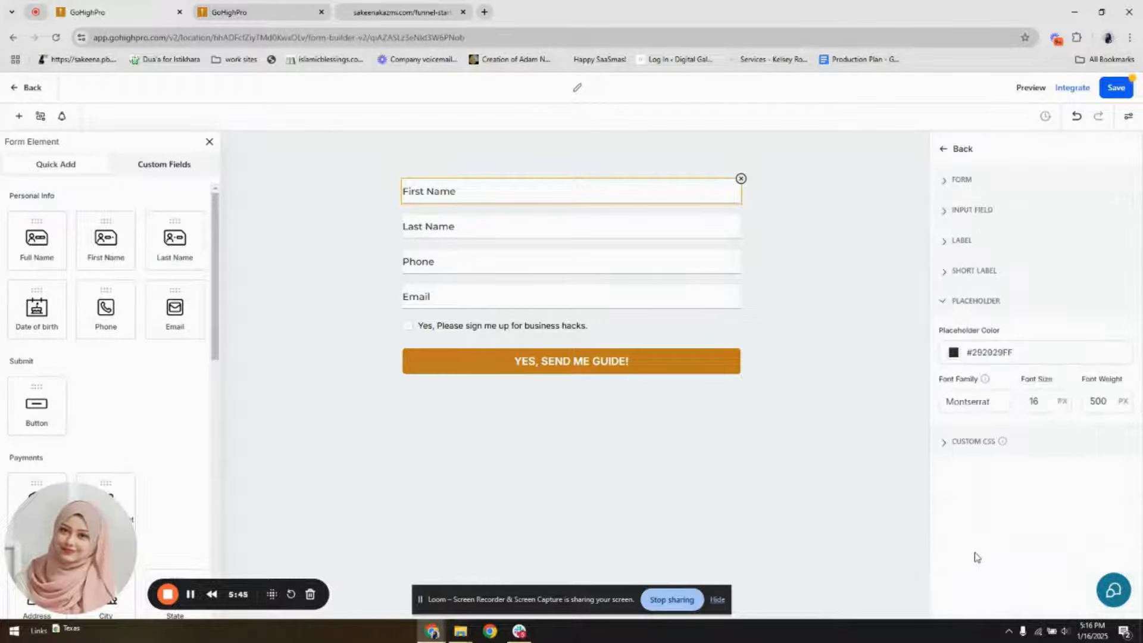
left_click(958, 150)
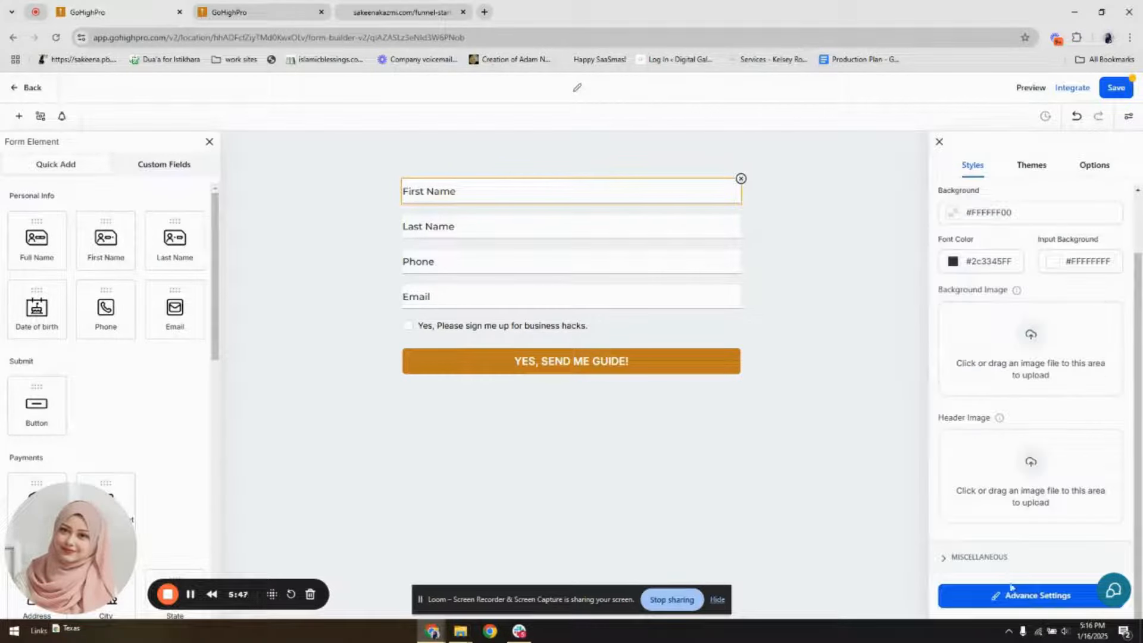
left_click(942, 144)
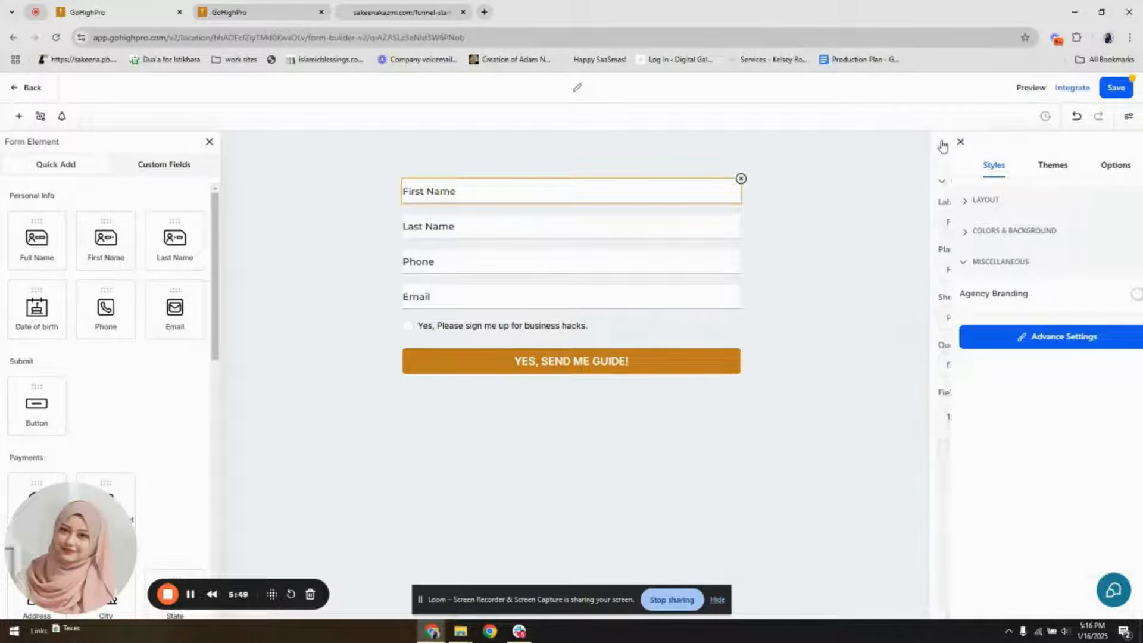
left_click(942, 145)
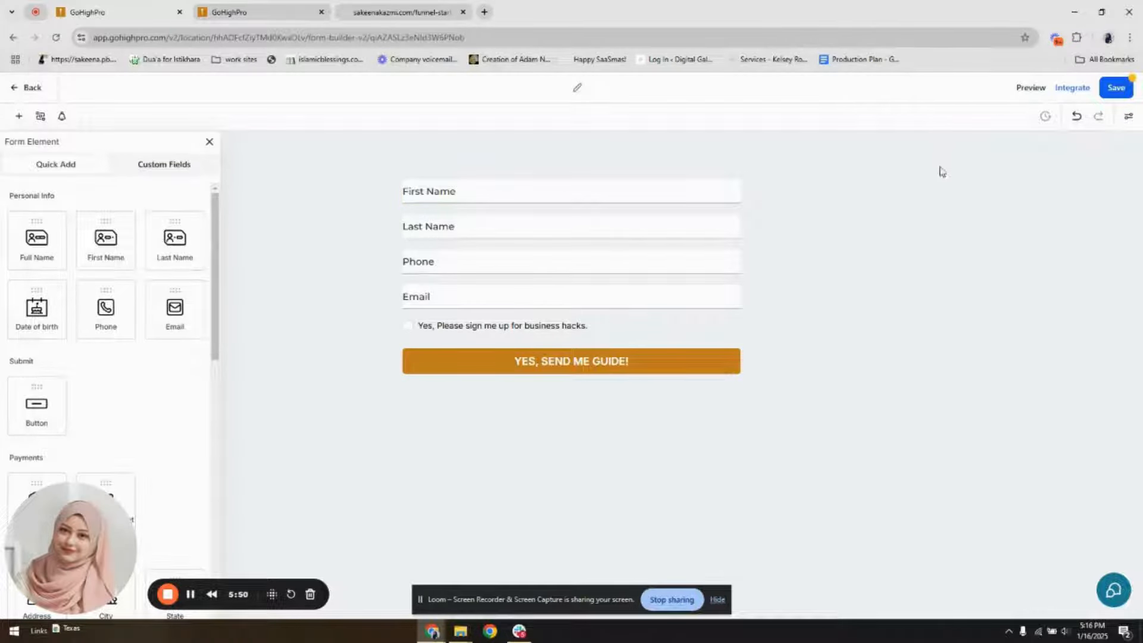
left_click(1129, 117)
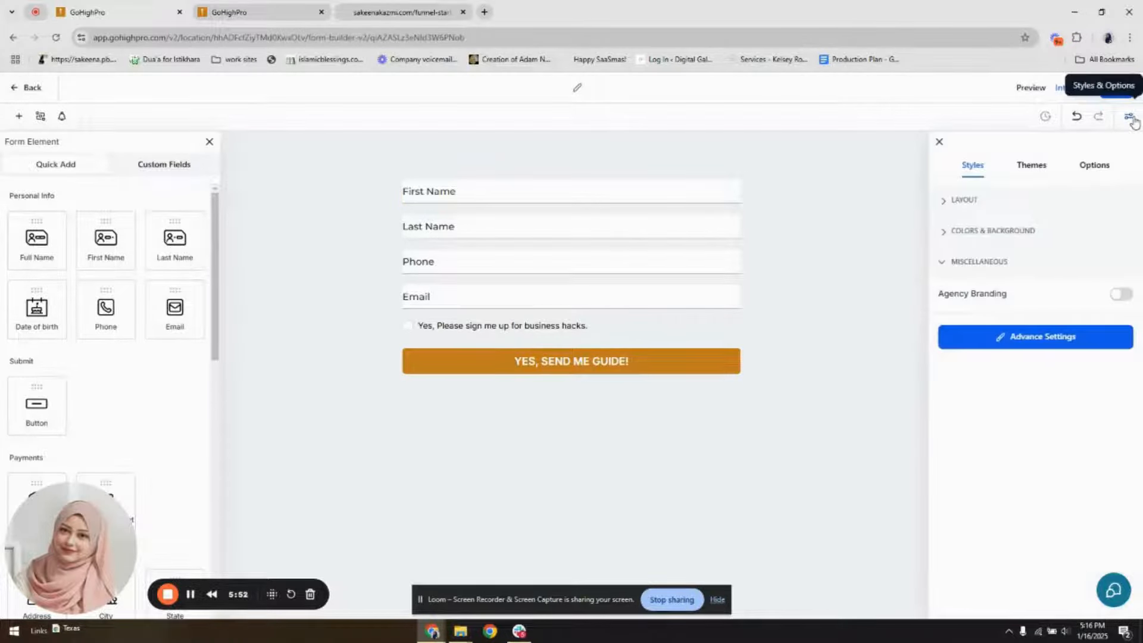
left_click(962, 200)
scroll(1022, 385, "down", 1)
scroll(992, 438, "down", 1)
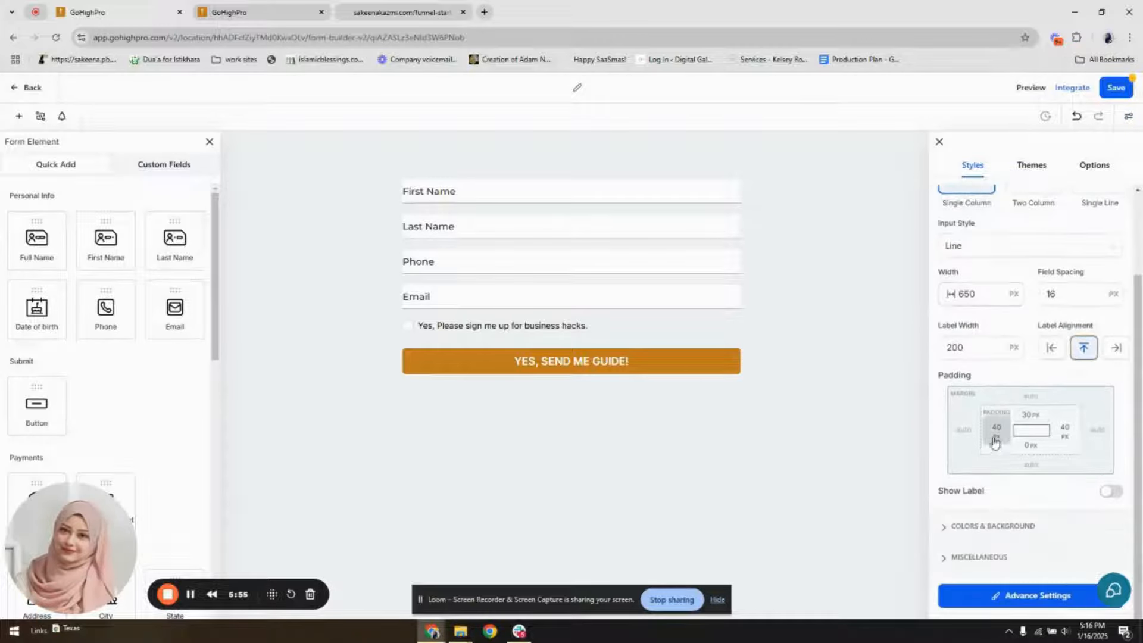
scroll(992, 444, "up", 2)
scroll(991, 442, "down", 3)
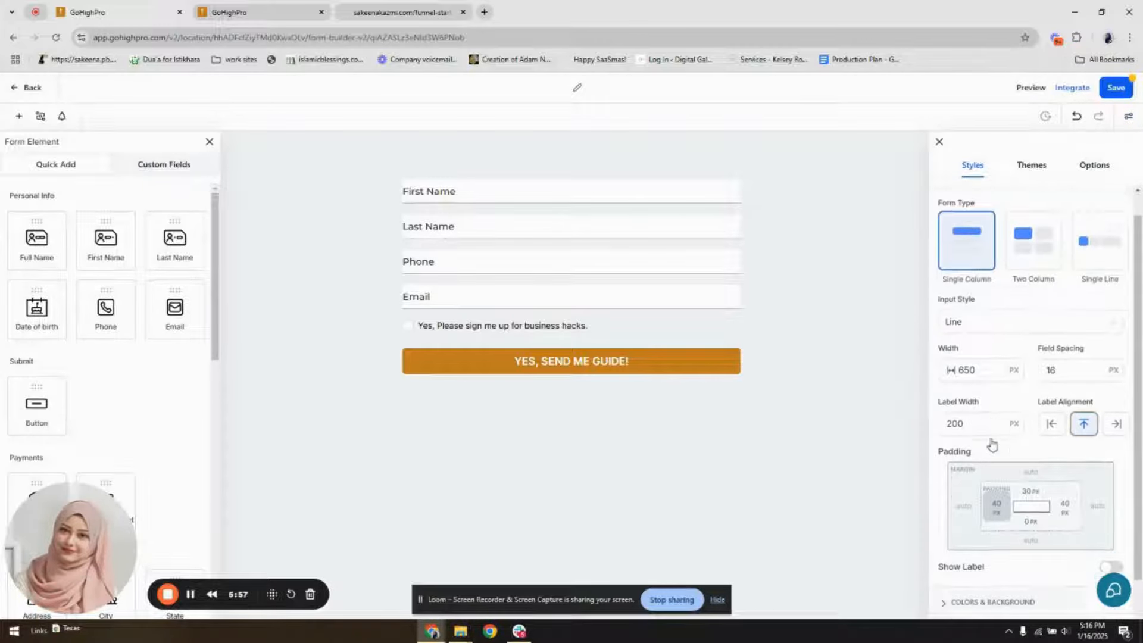
left_click(974, 528)
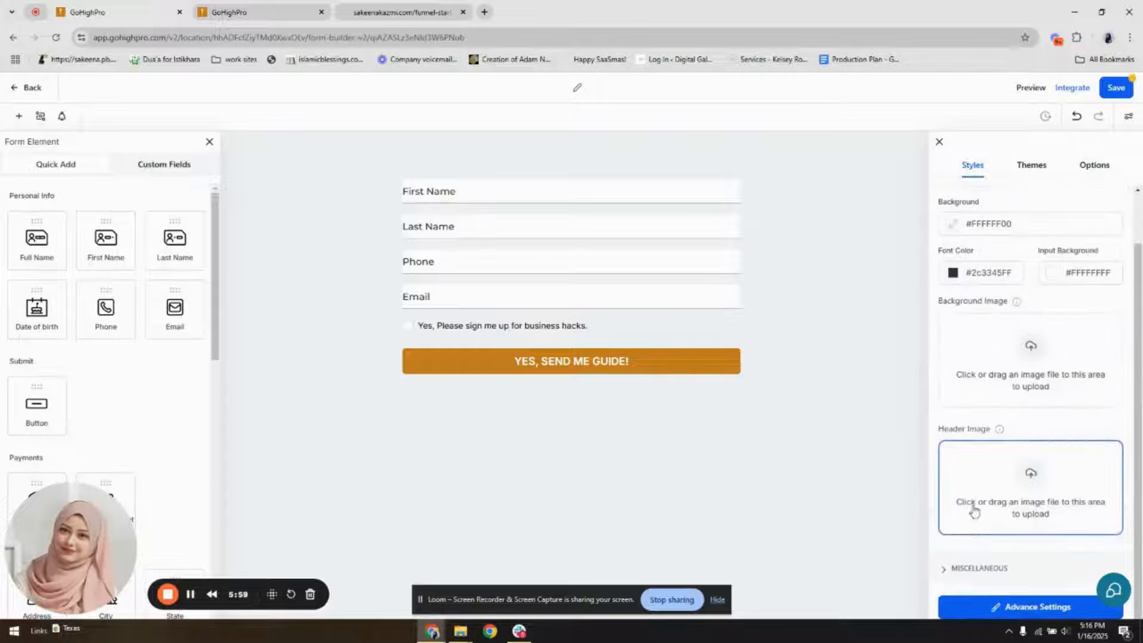
Set the left padding of the form's input fields to 15 px in the advanced settings and save the form
left_click(1024, 604)
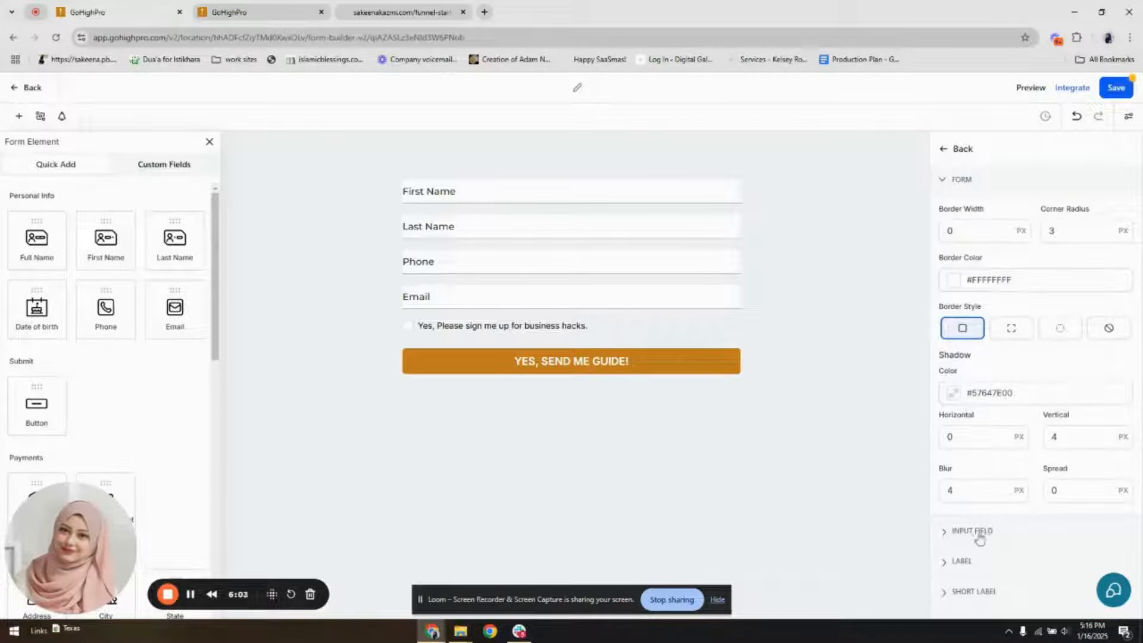
left_click(972, 531)
left_click(1005, 489)
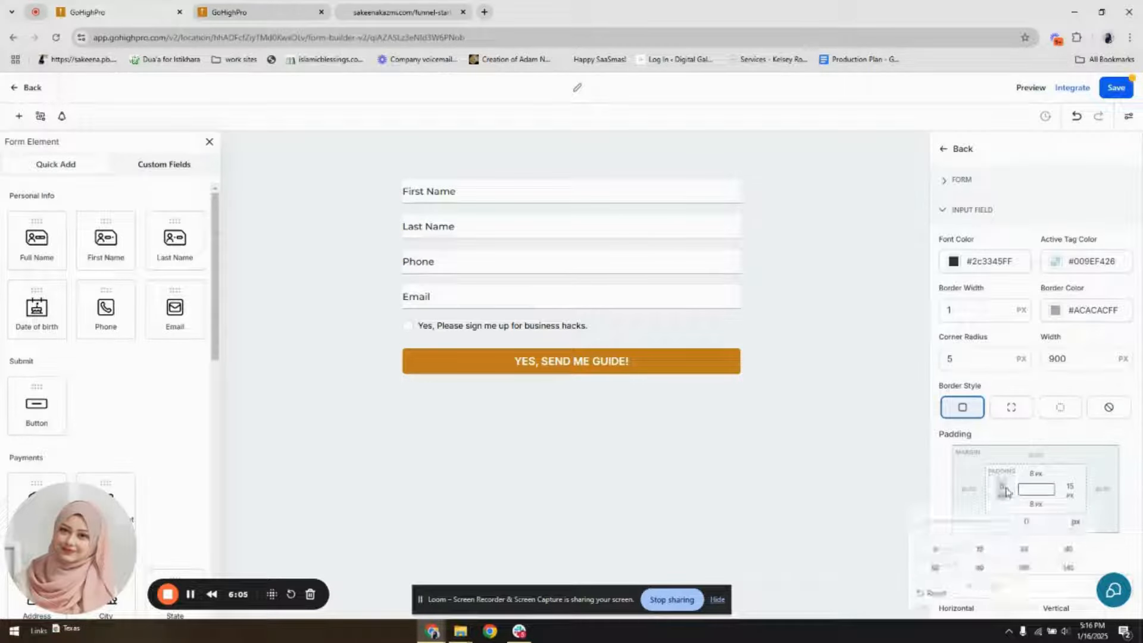
left_click(1022, 552)
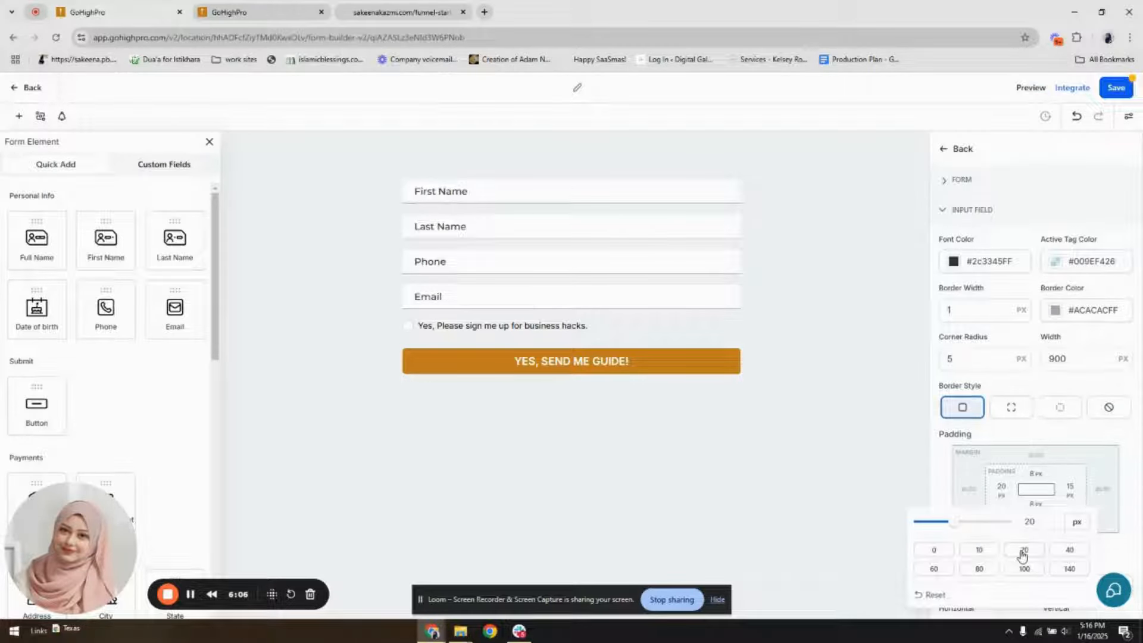
left_click(978, 549)
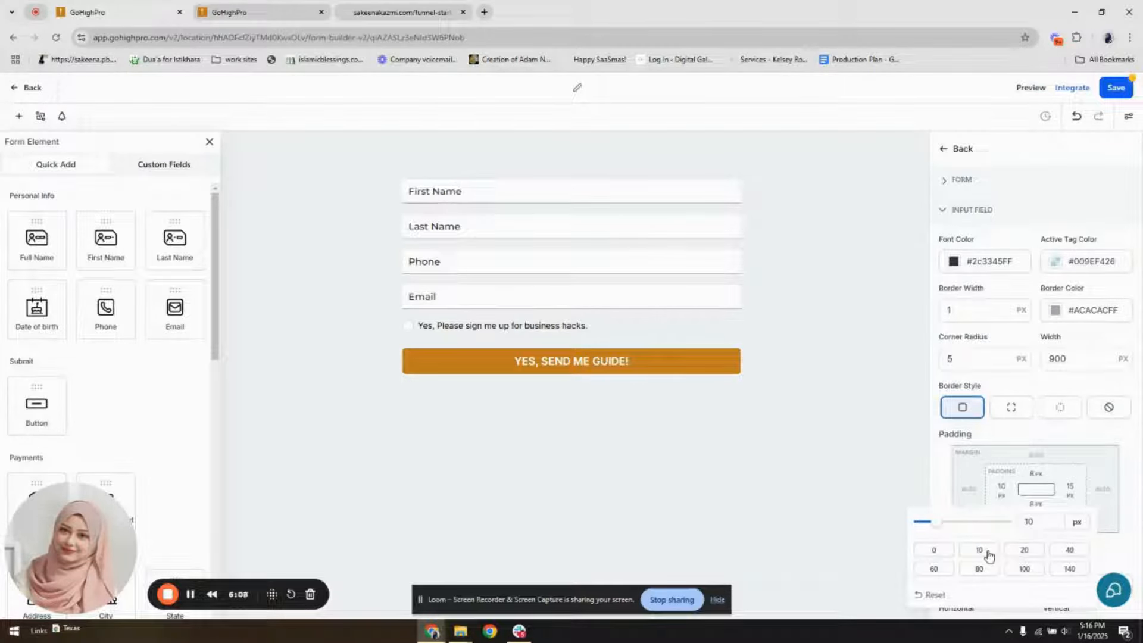
left_click(1023, 549)
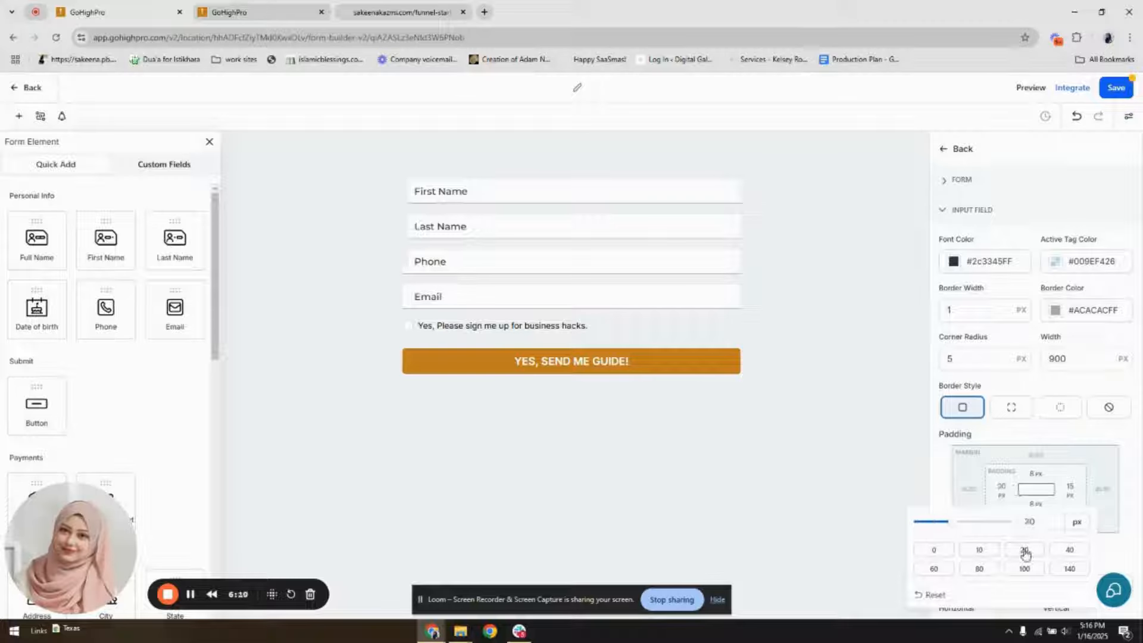
left_click(1001, 486)
left_click(1001, 486)
left_click(1035, 522)
key("BackSpace")
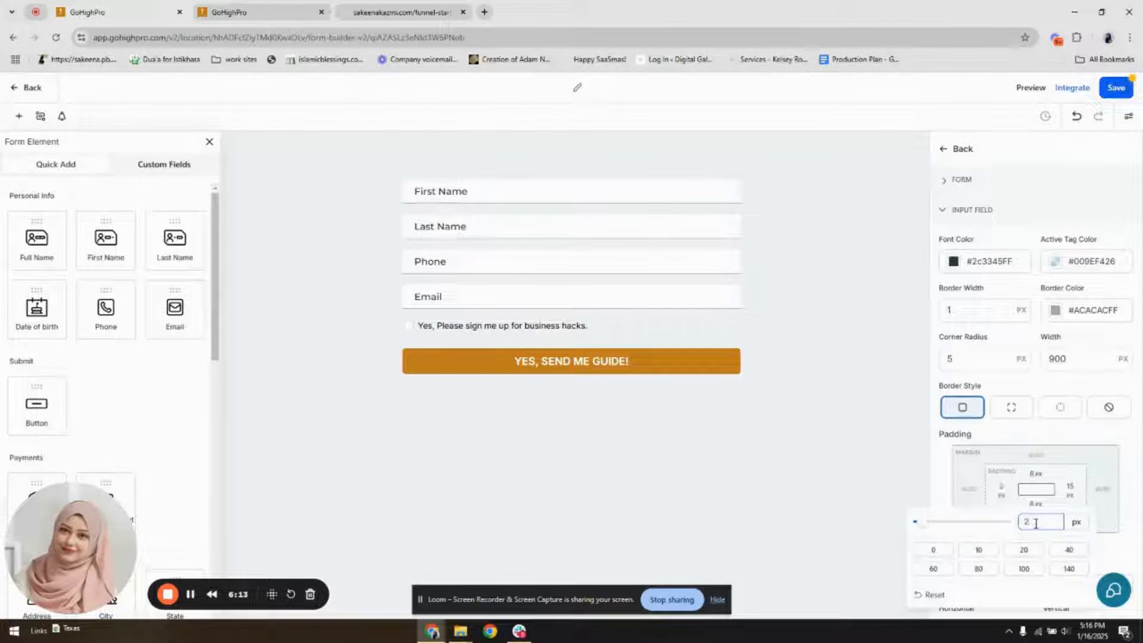
type("5")
left_click(1019, 447)
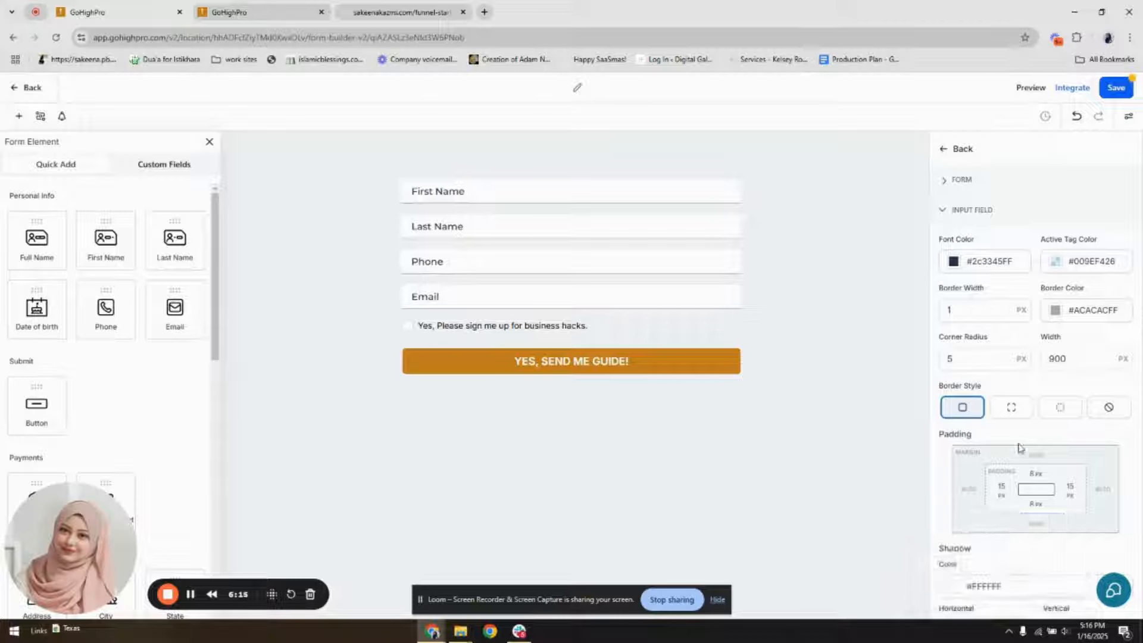
left_click(1116, 87)
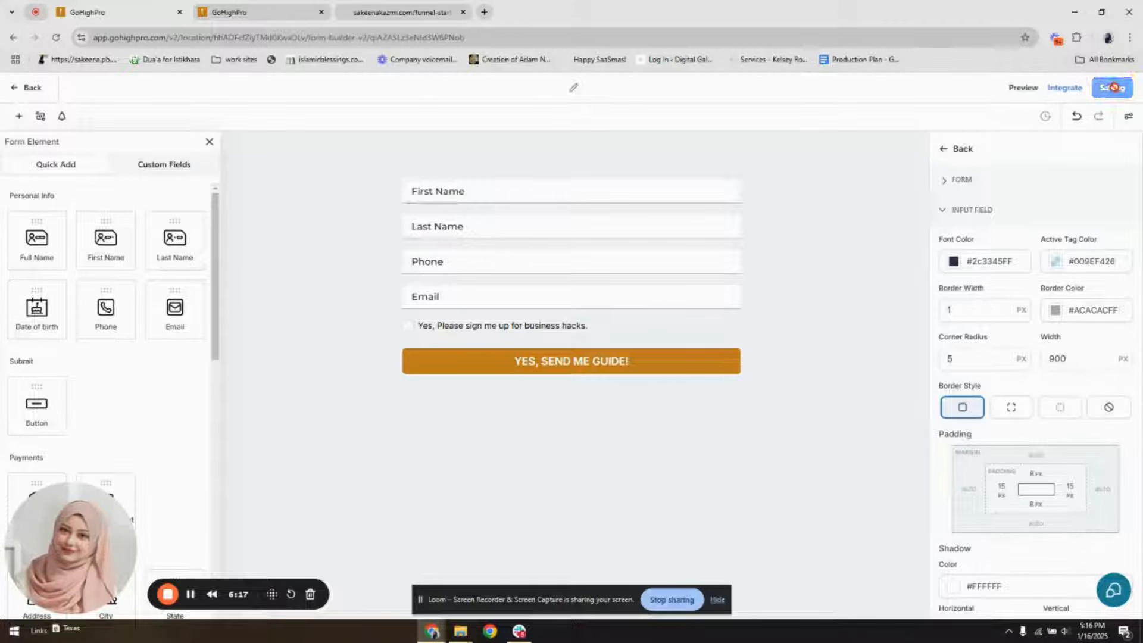
Open the form's On Submit thank-you message for editing
left_click(1129, 115)
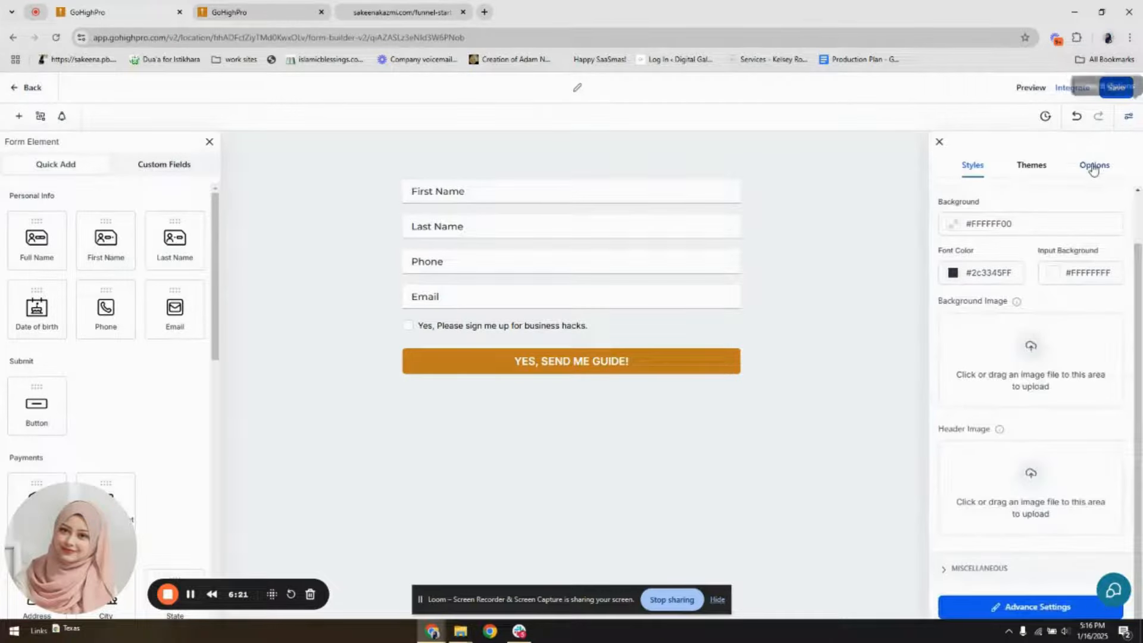
left_click(1094, 168)
left_click(959, 200)
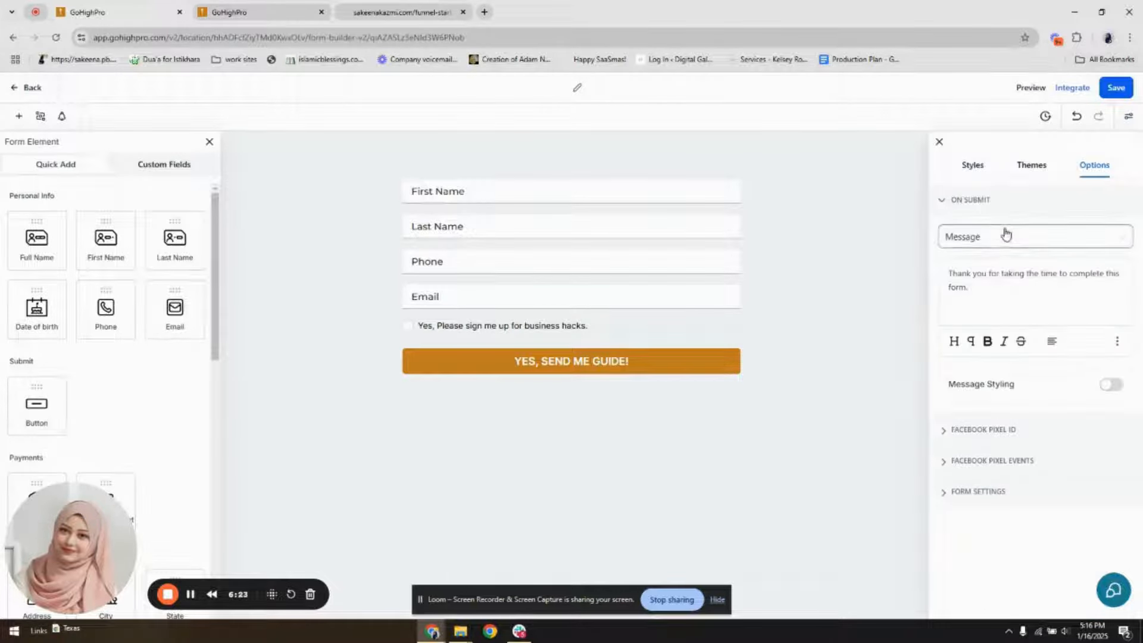
left_click(975, 286)
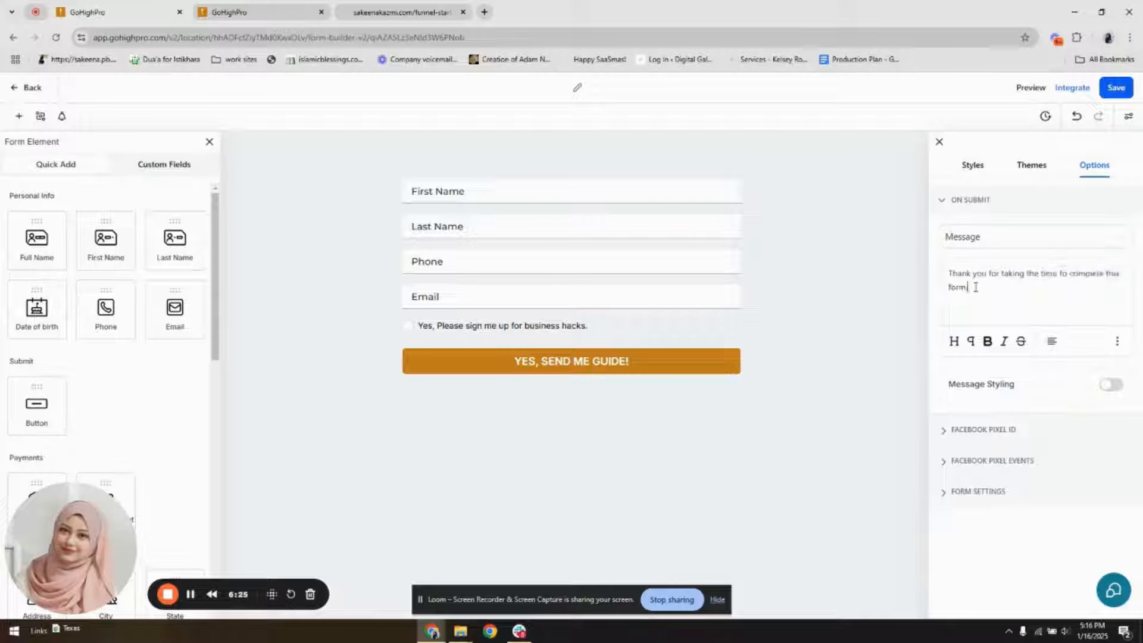
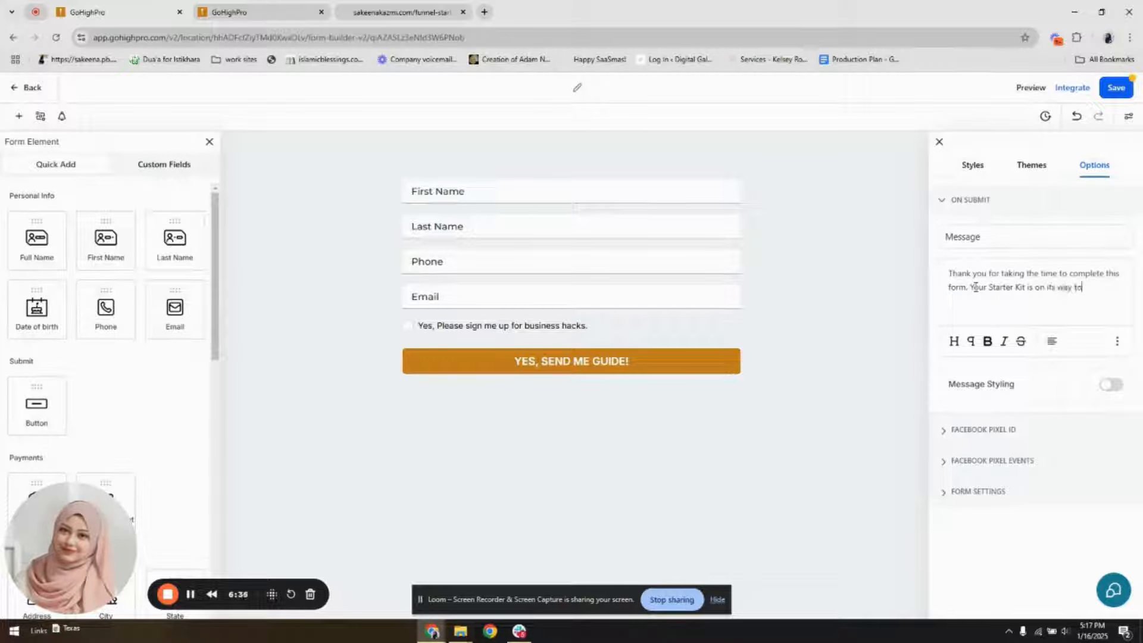
Complete the message with "Your Starter Kit is on its way to your inbox.", make it bold and centered, and save the form
type("ox.")
left_click_drag(985, 299, 932, 281)
left_click(988, 342)
left_click(1049, 344)
left_click(1049, 283)
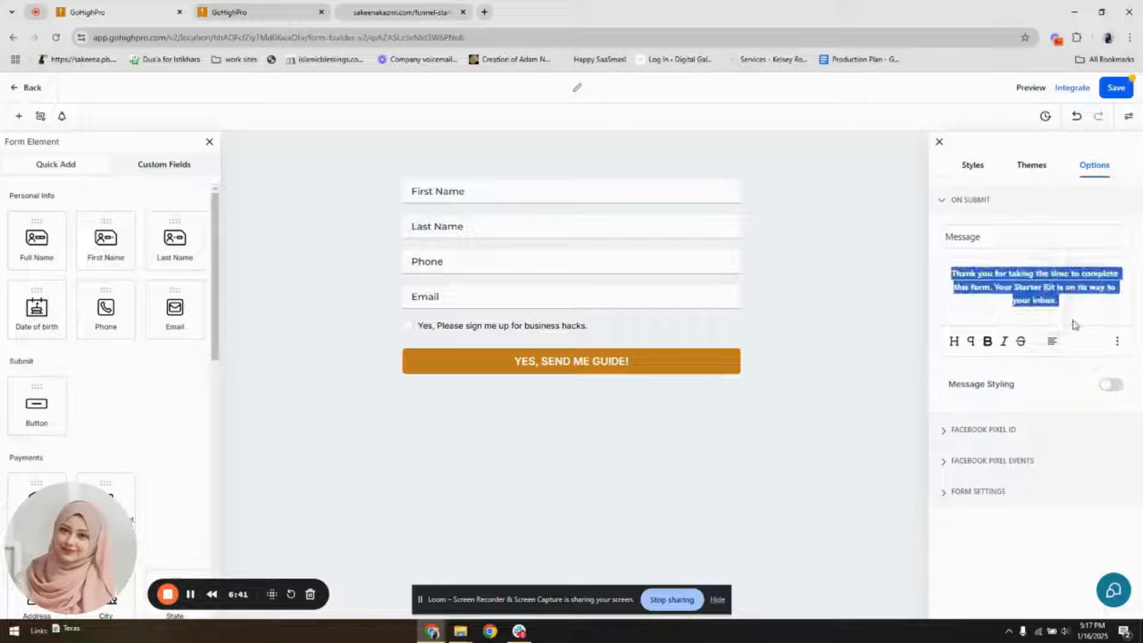
left_click(1081, 307)
left_click(1118, 90)
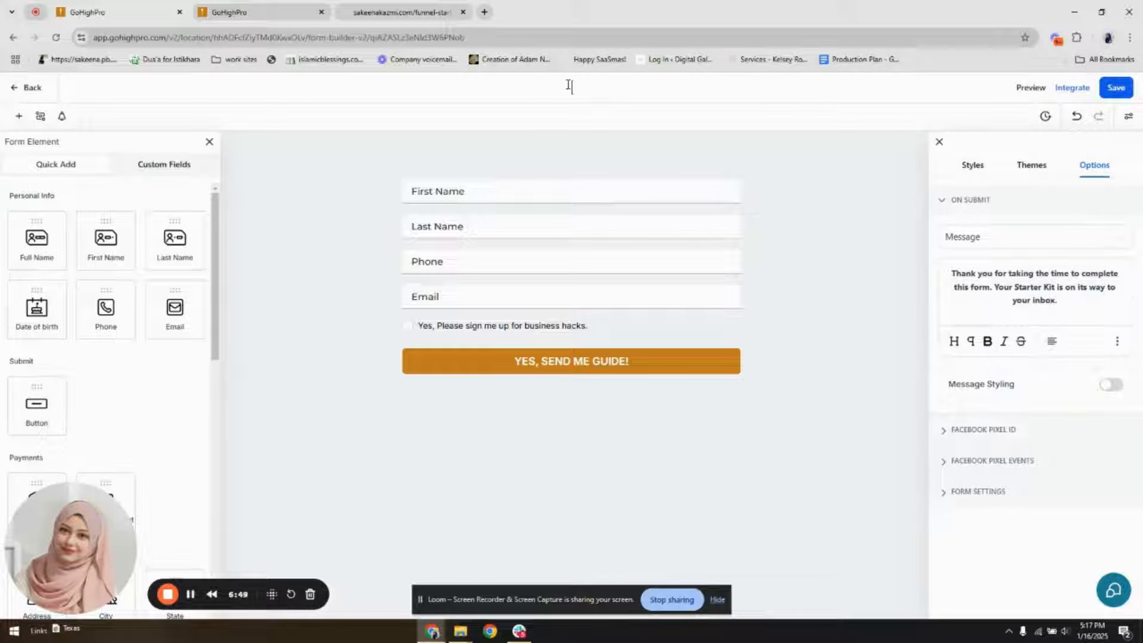
Name the form "Demo starter kit" and save it
type("Demo ta")
key("BackSpace")
key("BackSpace")
type("starter")
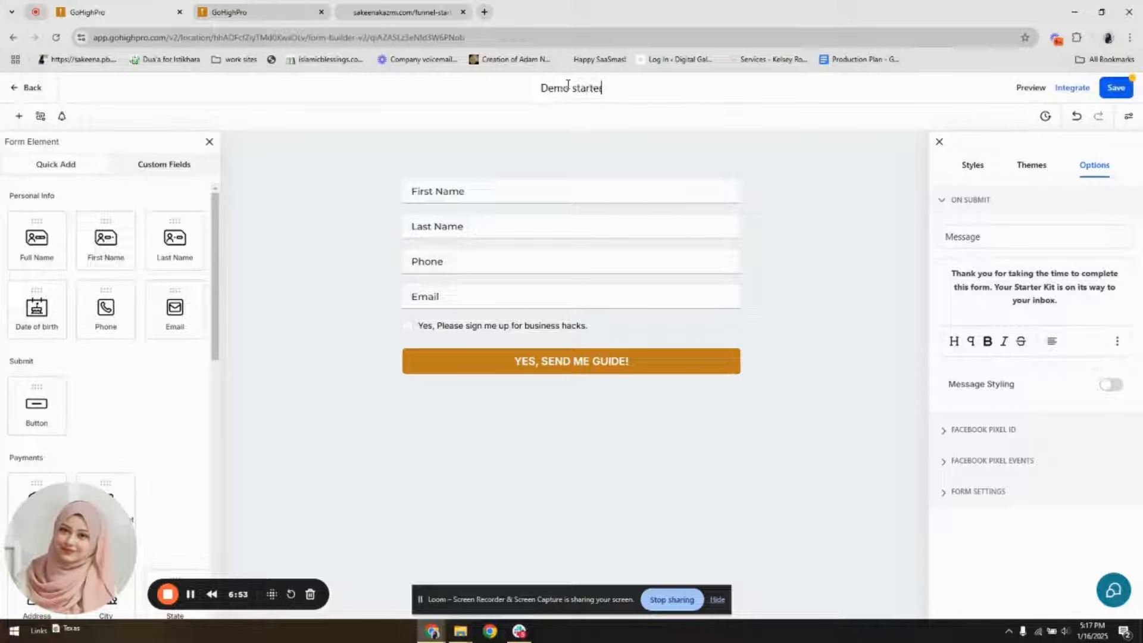
type(" kit")
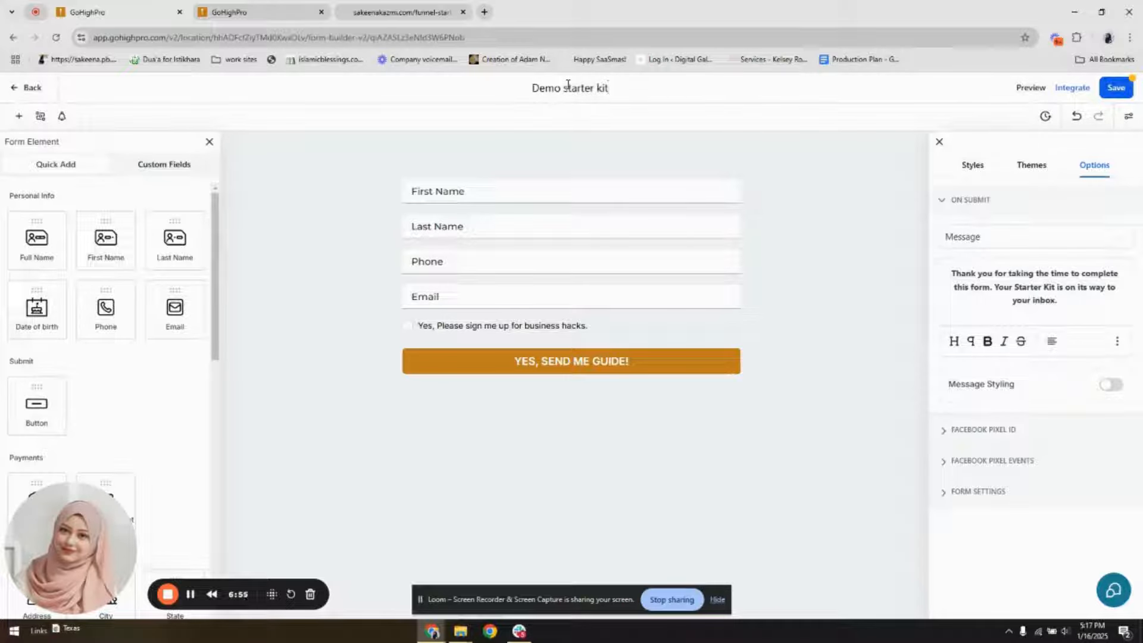
left_click(1112, 89)
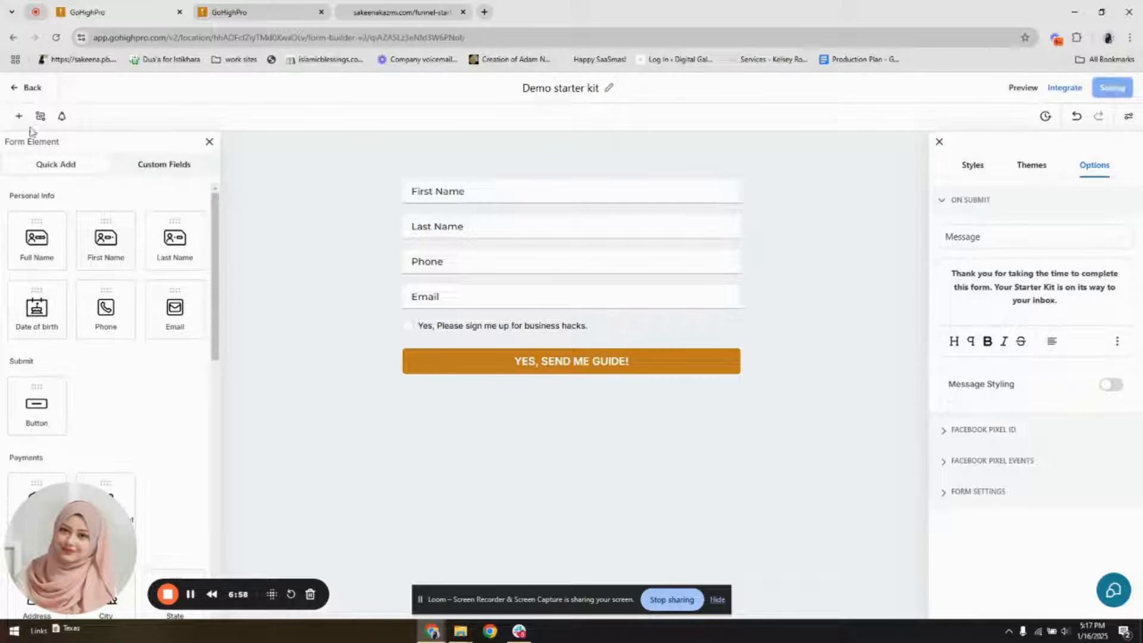
Assign the "Demo starter kit" form to the opt-in page's popup, save the page and close the popup
left_click(260, 13)
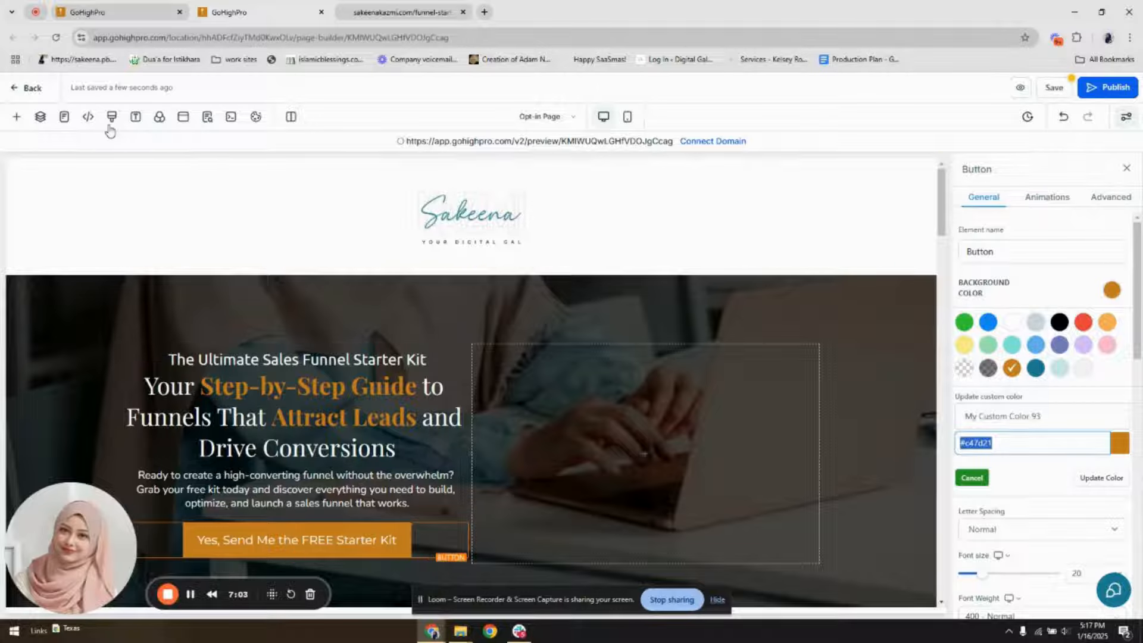
left_click(183, 117)
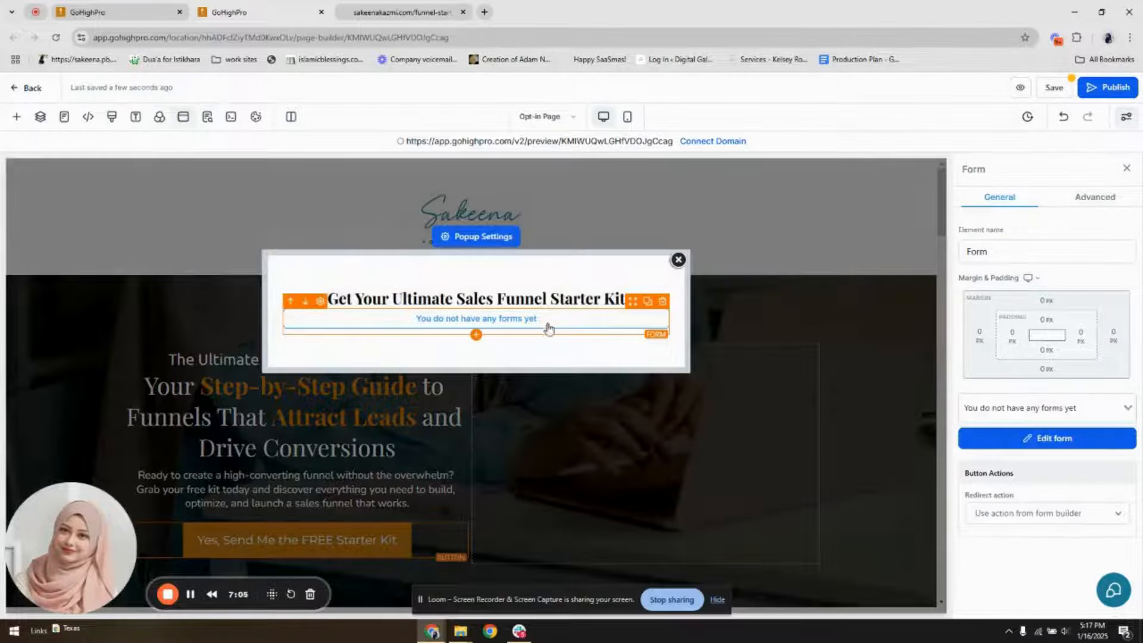
left_click(1020, 405)
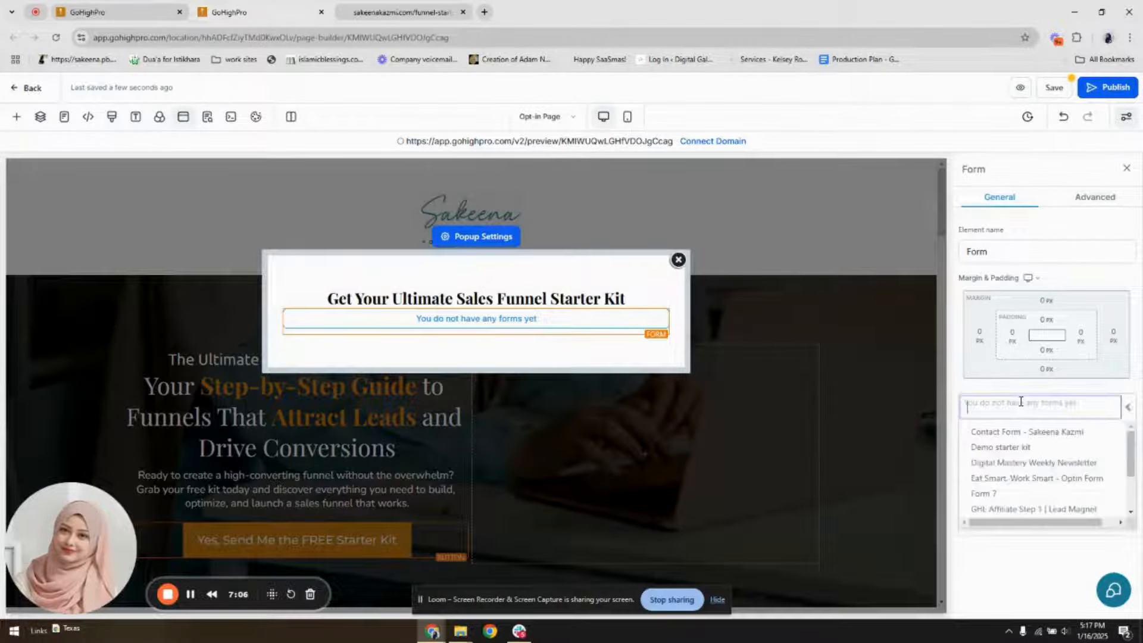
left_click(1009, 447)
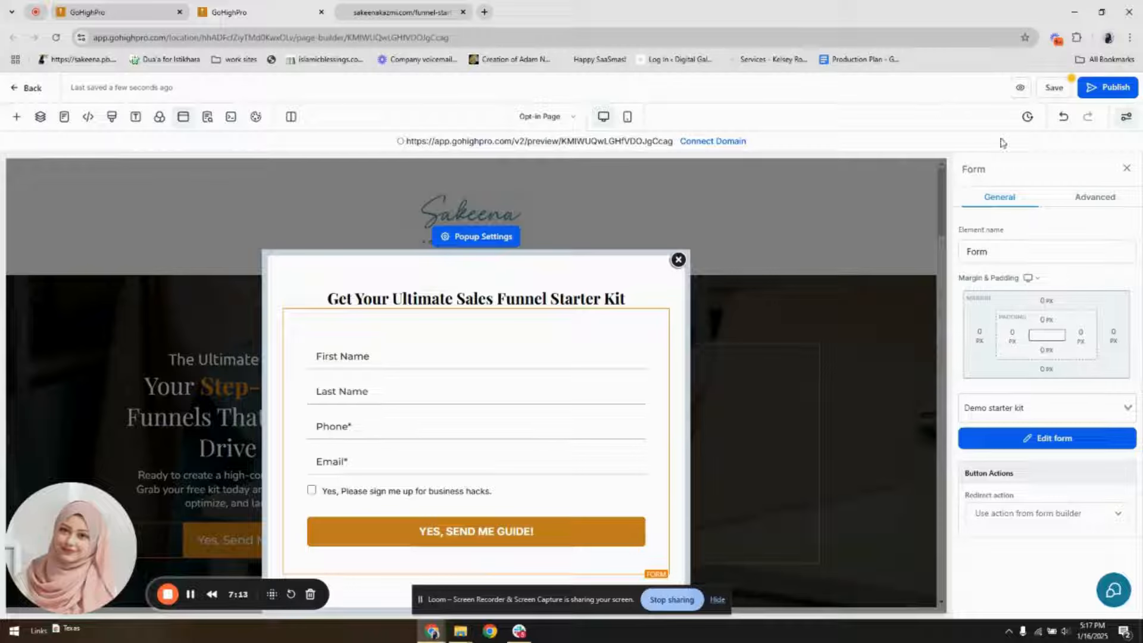
left_click(1050, 87)
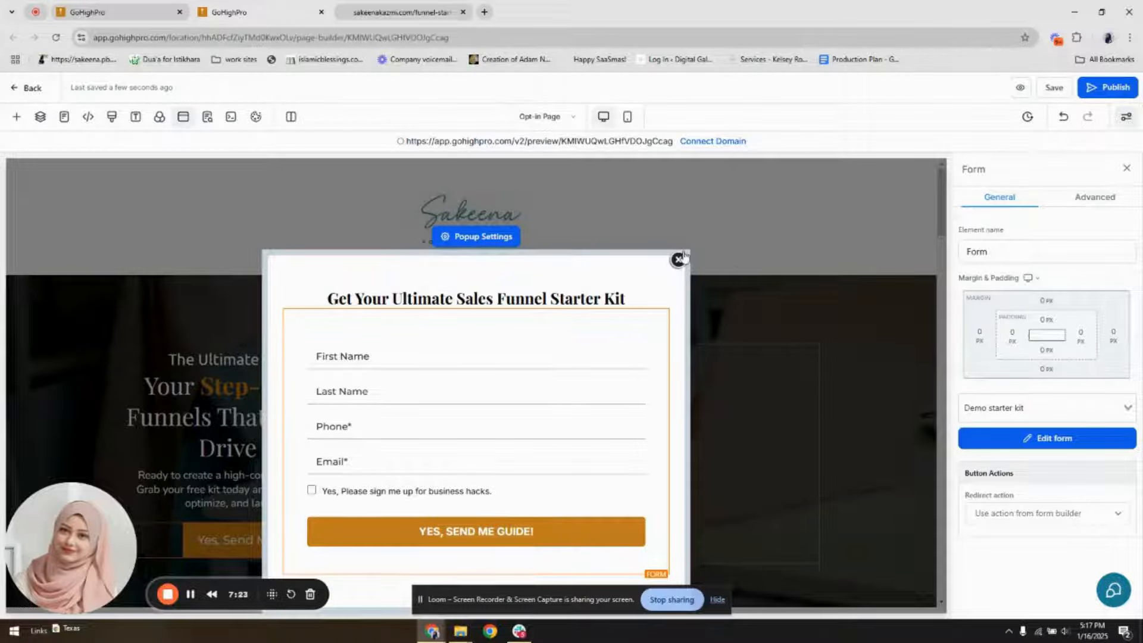
left_click(678, 260)
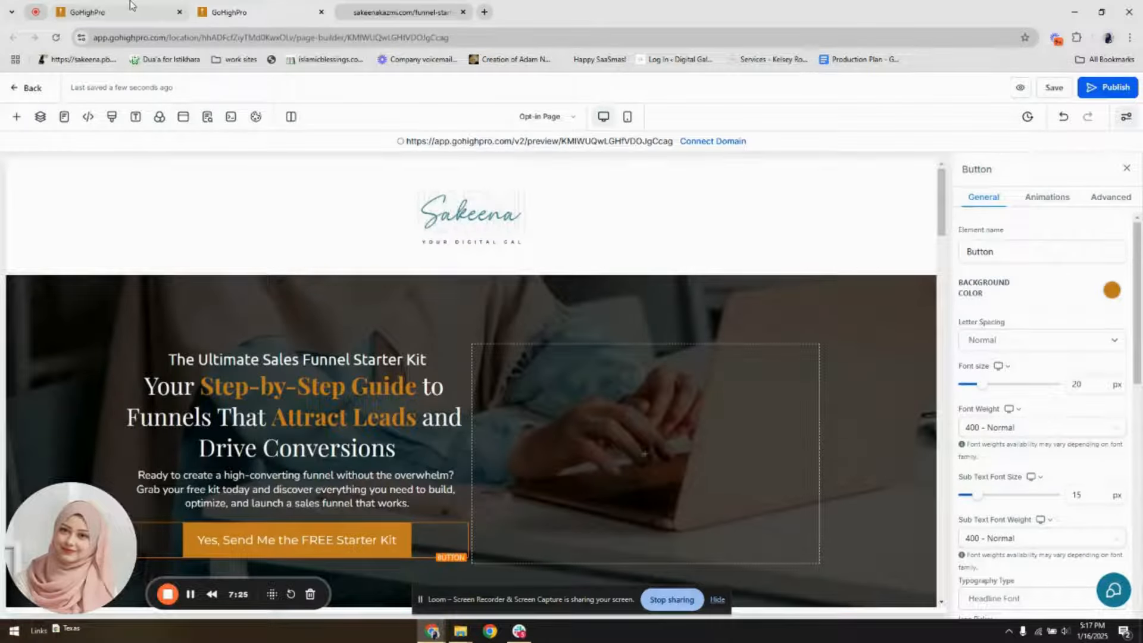
Preview the opt-in page, open its starter kit popup and check the button's link action in the page builder
left_click(1021, 89)
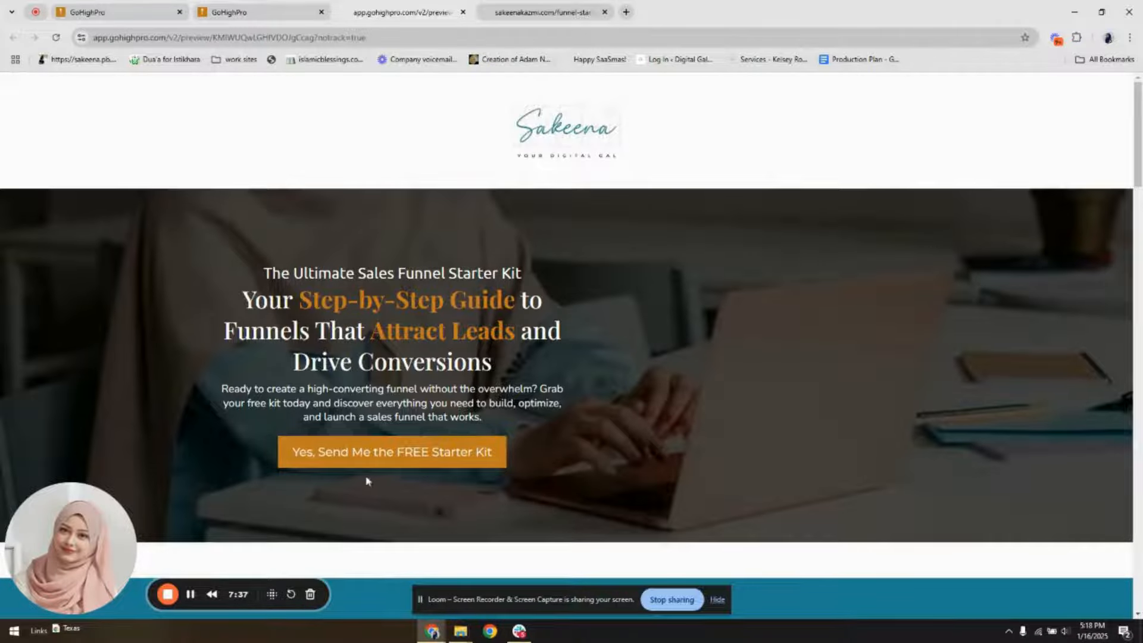
left_click(377, 451)
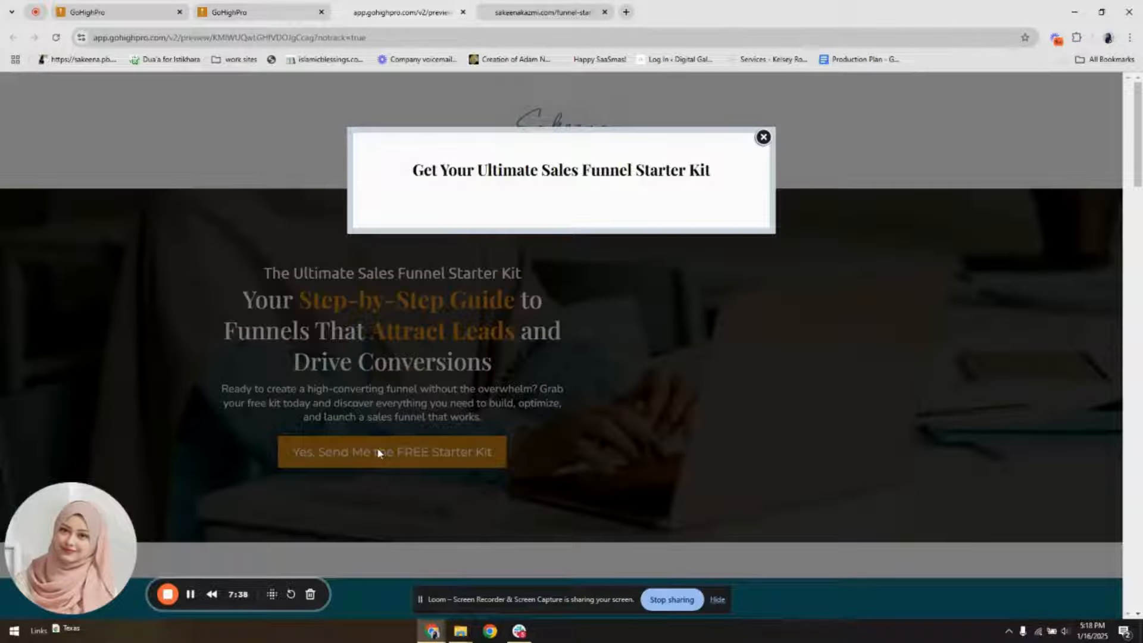
left_click(207, 8)
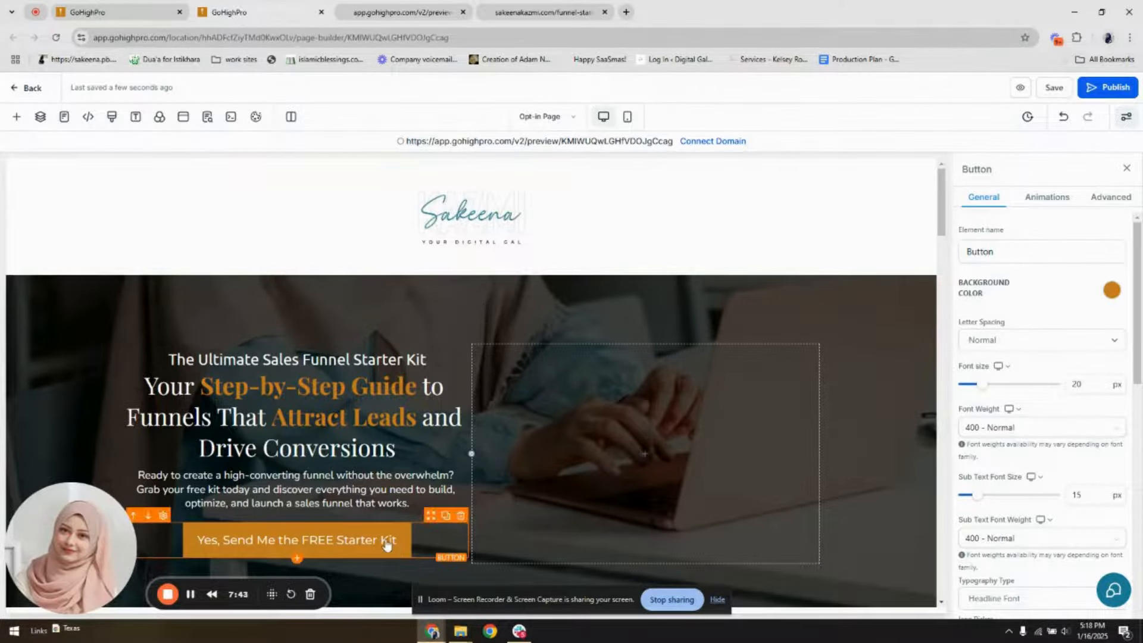
scroll(1005, 553, "down", 10)
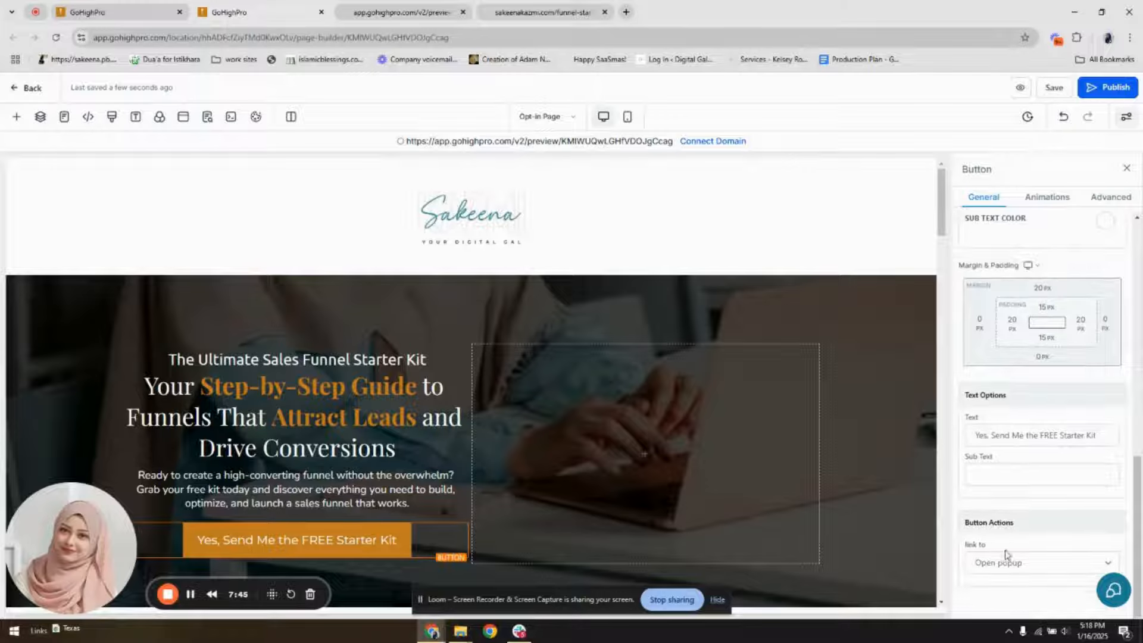
left_click(976, 561)
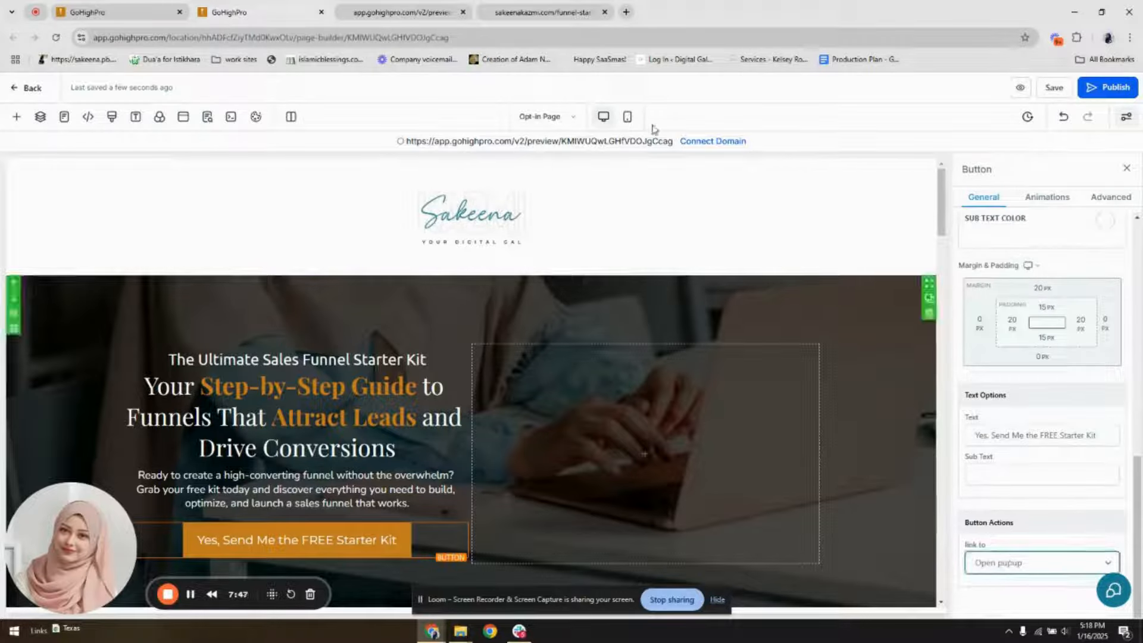
Test opening and closing the popup from the previewed page's button and check its First Name and Last Name fields
left_click(405, 7)
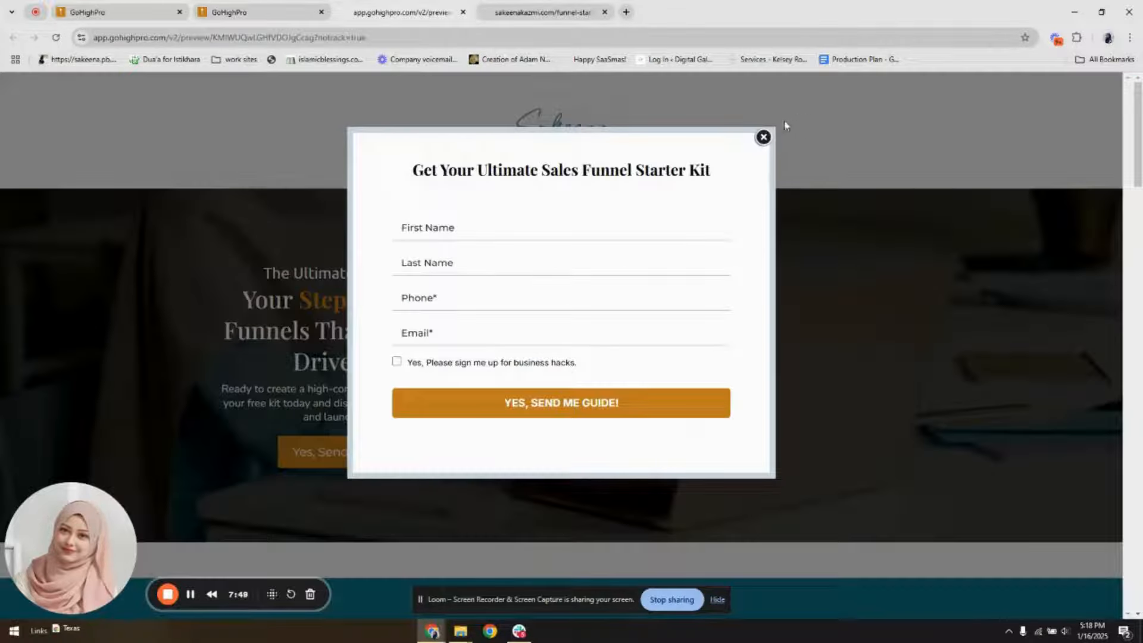
left_click(763, 137)
left_click(387, 452)
left_click(763, 136)
left_click(403, 455)
left_click(763, 137)
left_click(458, 453)
left_click(491, 231)
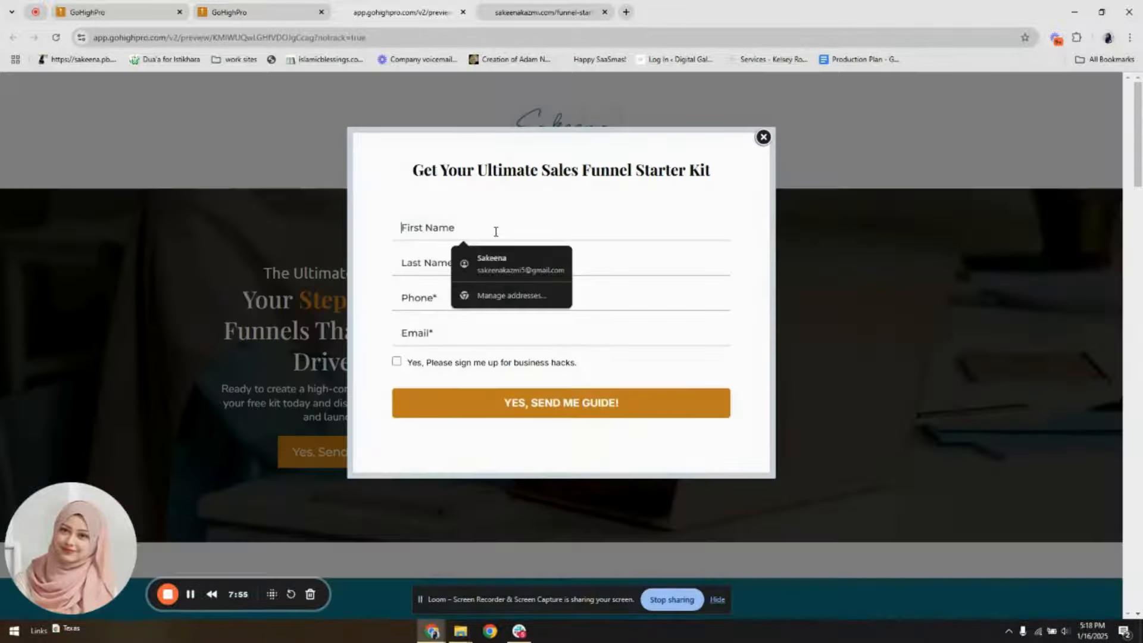
left_click(426, 263)
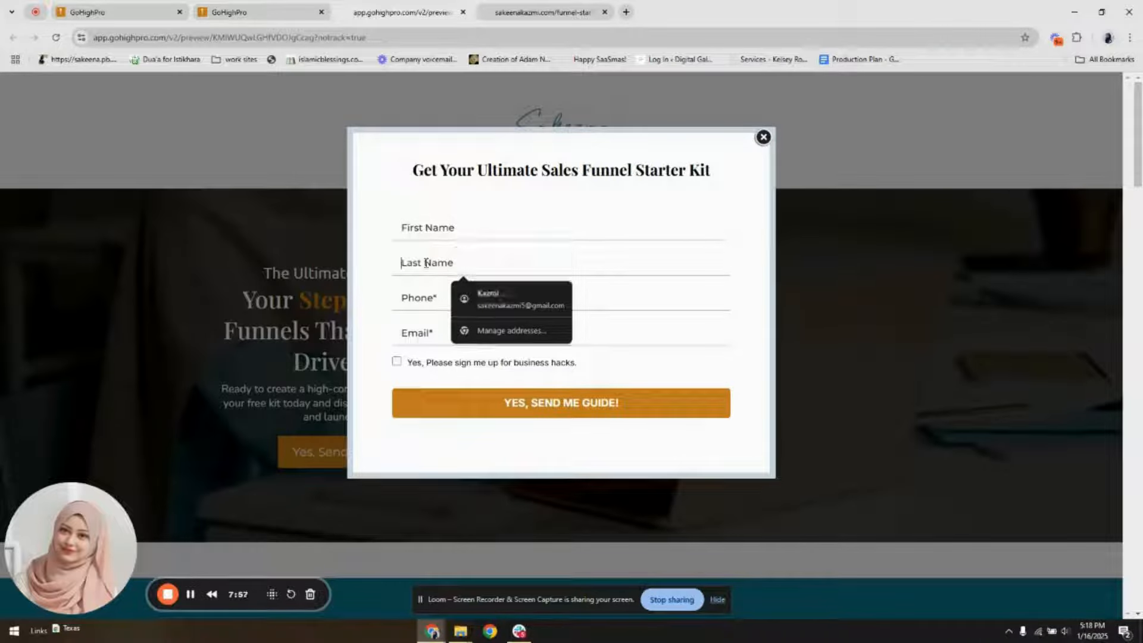
Leave the form builder and create a new marketing email template from scratch with the Design Editor
left_click(143, 13)
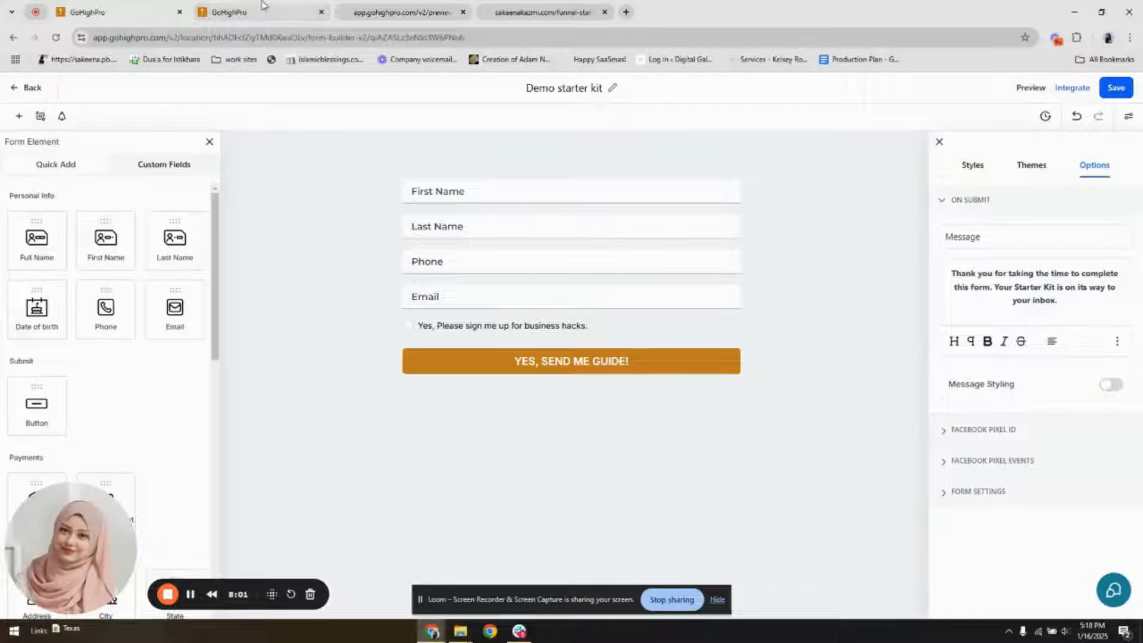
left_click(30, 89)
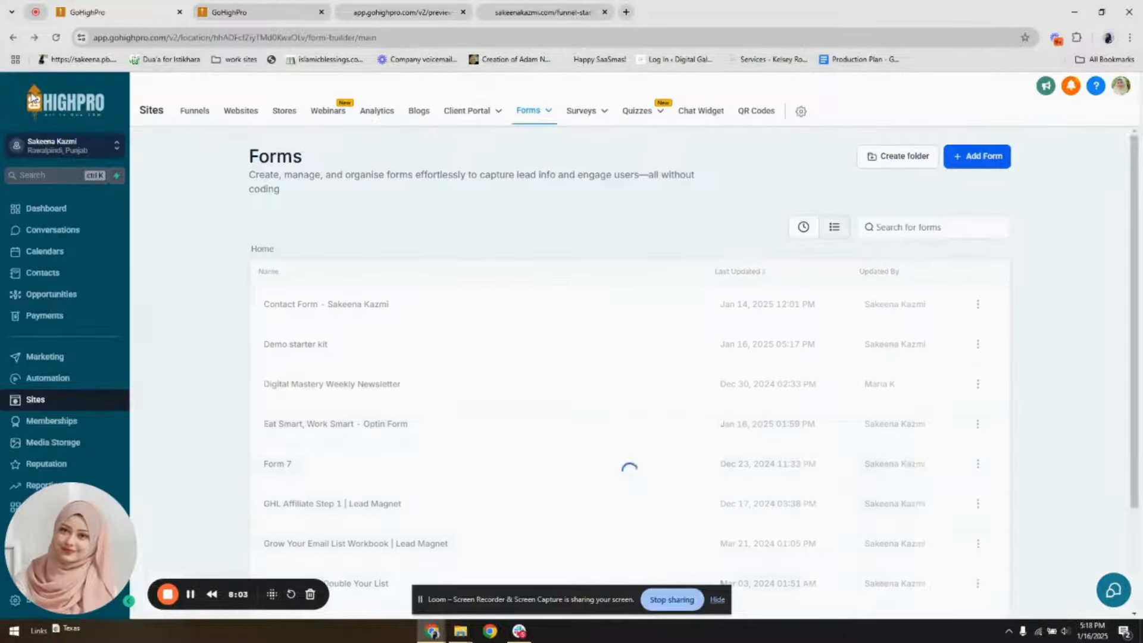
left_click(70, 359)
mouse_move(287, 118)
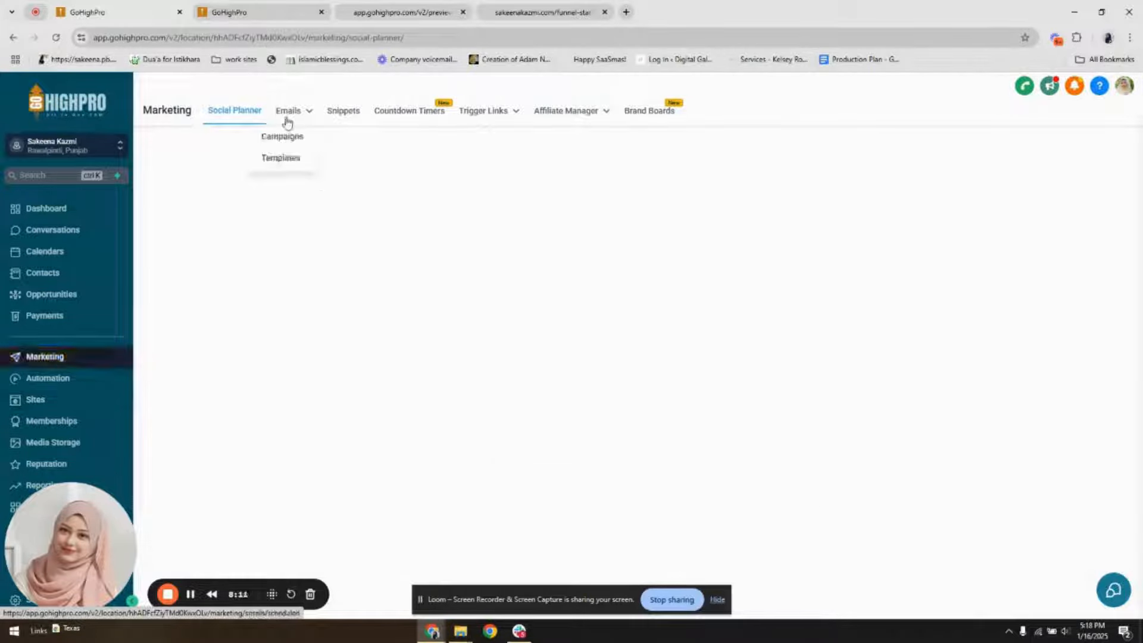
left_click(288, 158)
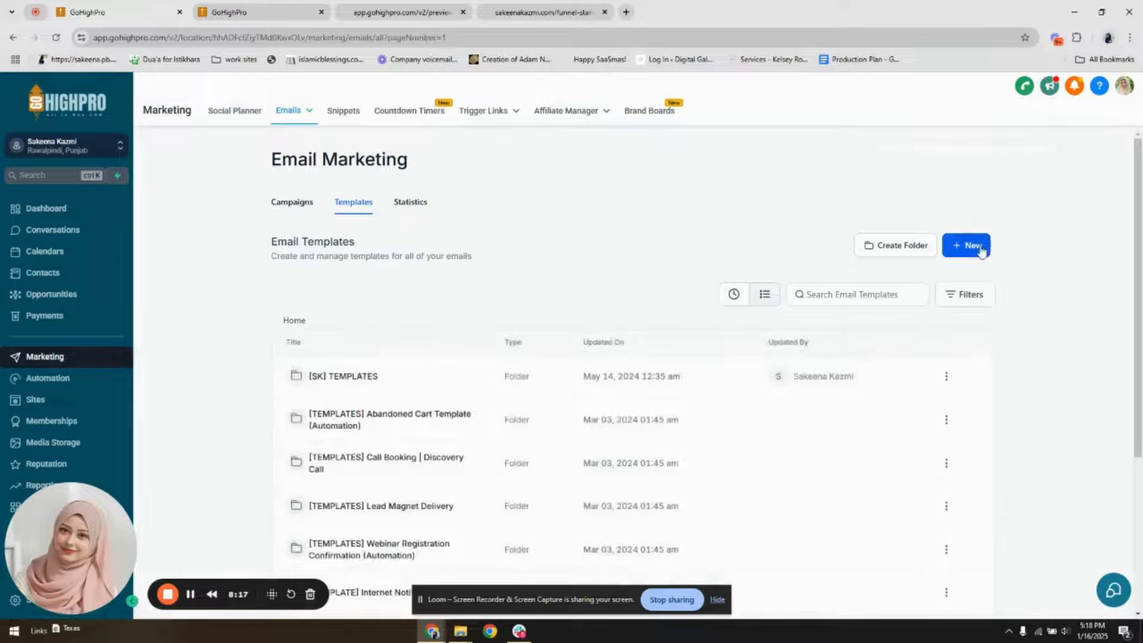
left_click(966, 245)
left_click(926, 197)
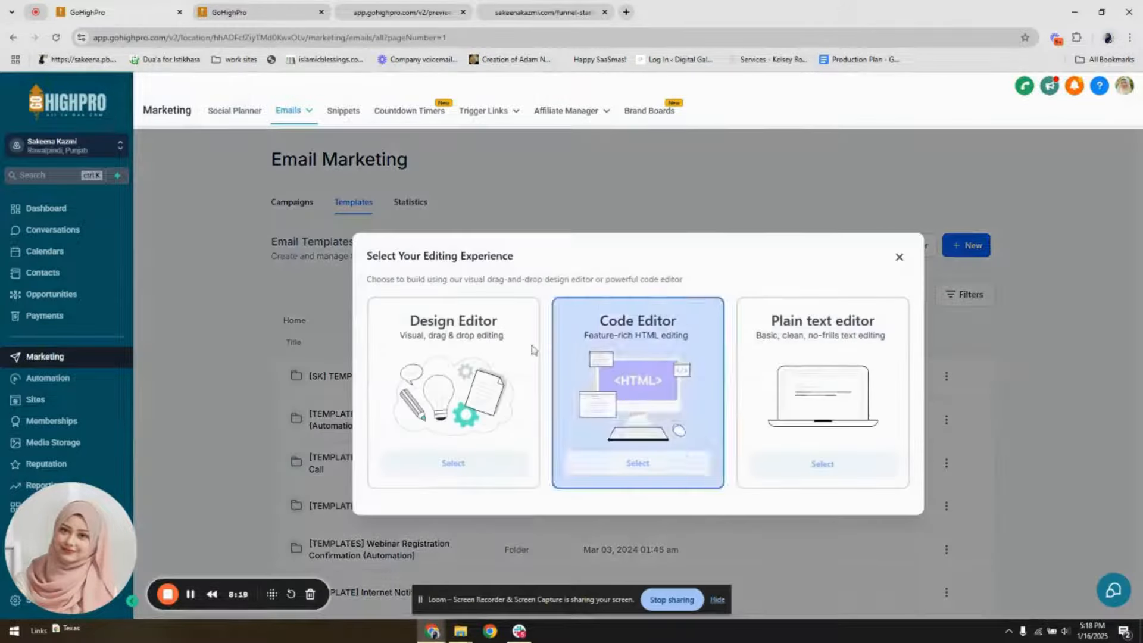
left_click(477, 471)
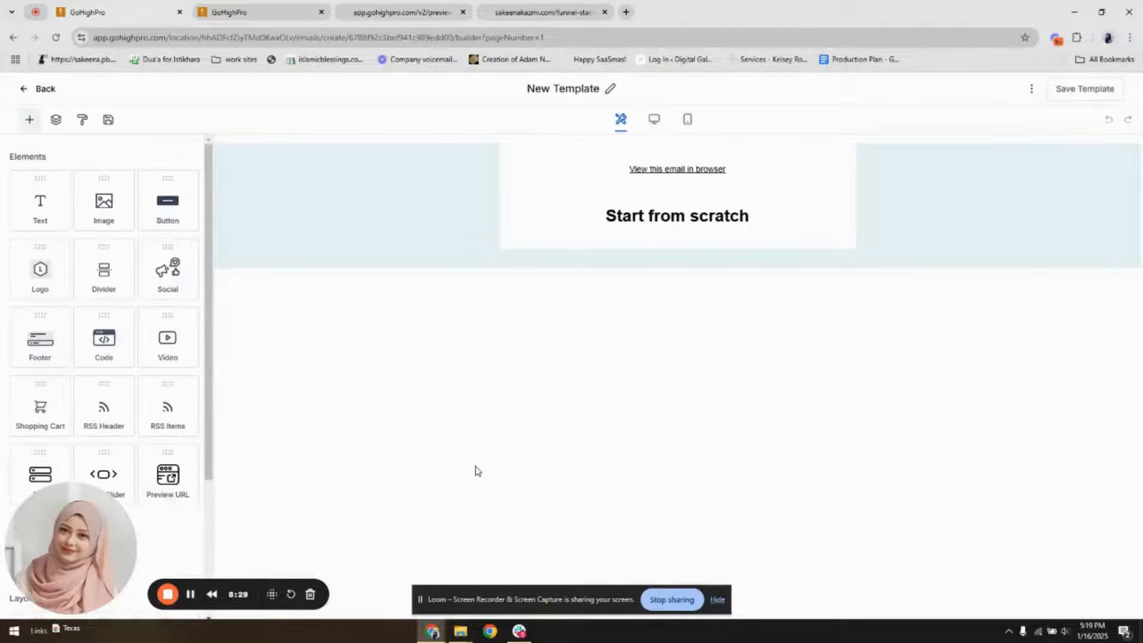
Delete the "View this email in browser" and "Start from scratch" elements and duplicate the empty section twice
left_click(753, 152)
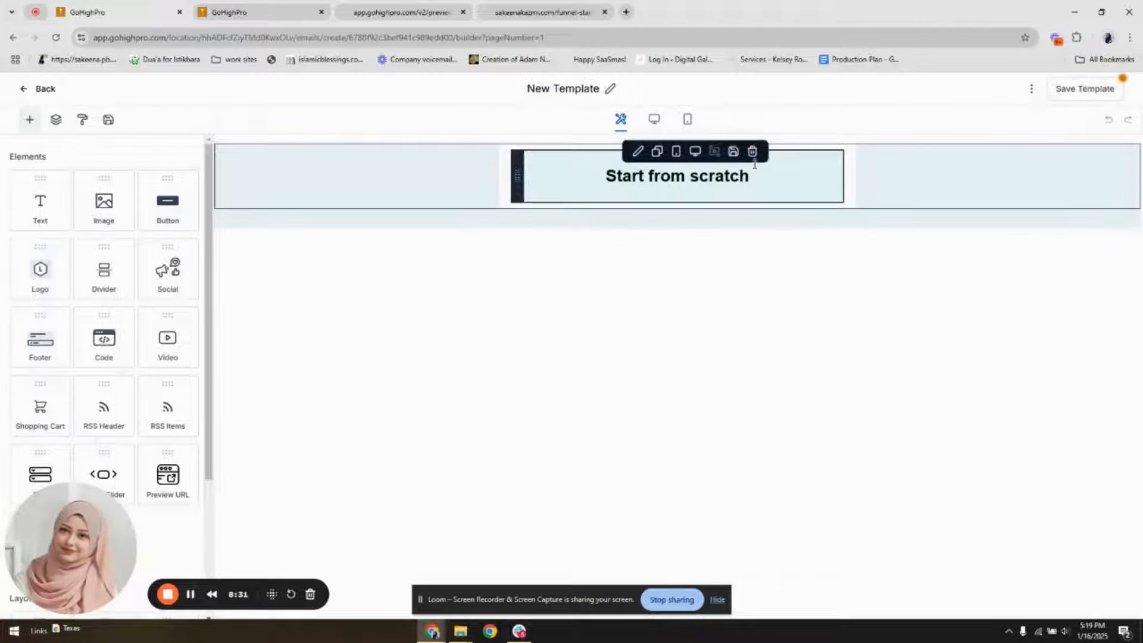
left_click(753, 151)
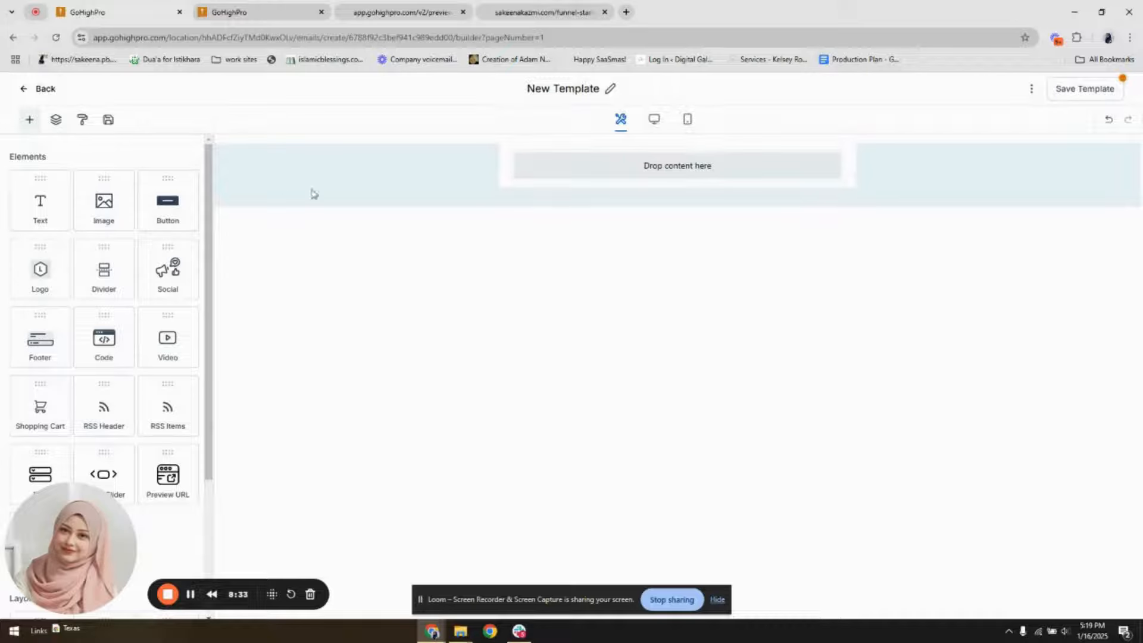
left_click(273, 147)
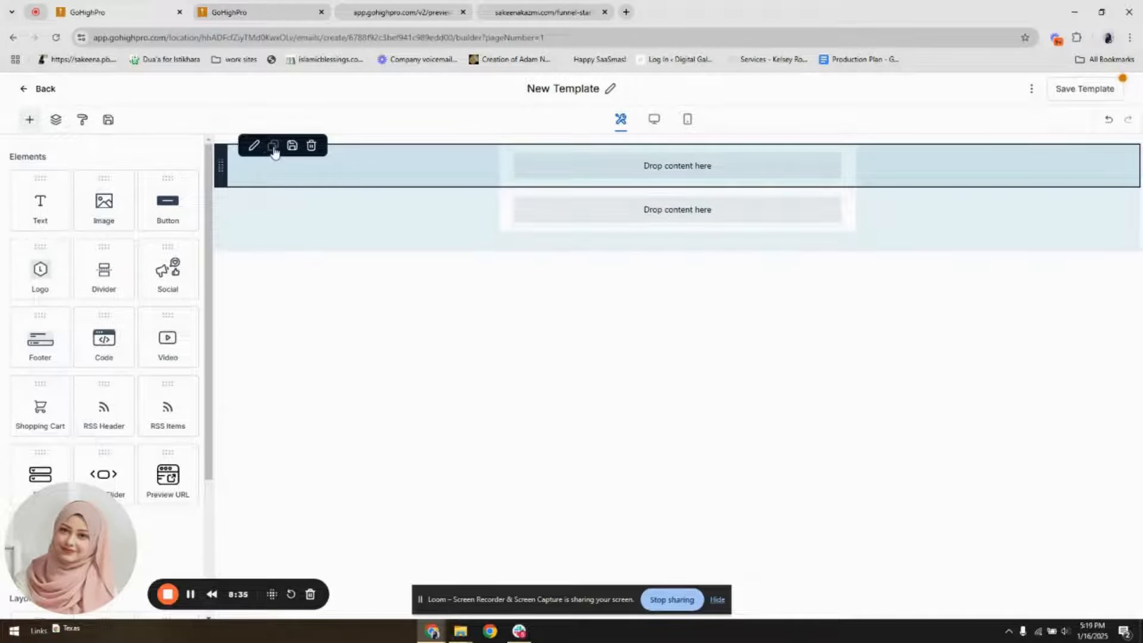
left_click(273, 146)
Add an image element to the email's first section and a footer element to its last section
left_click_drag(104, 201, 630, 168)
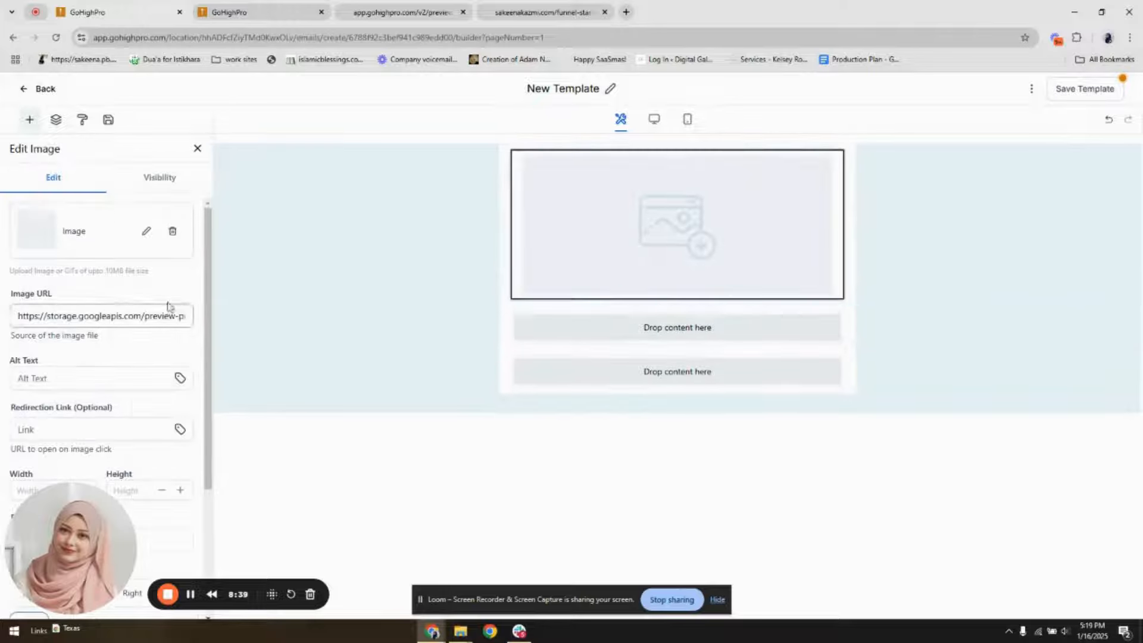
left_click(29, 119)
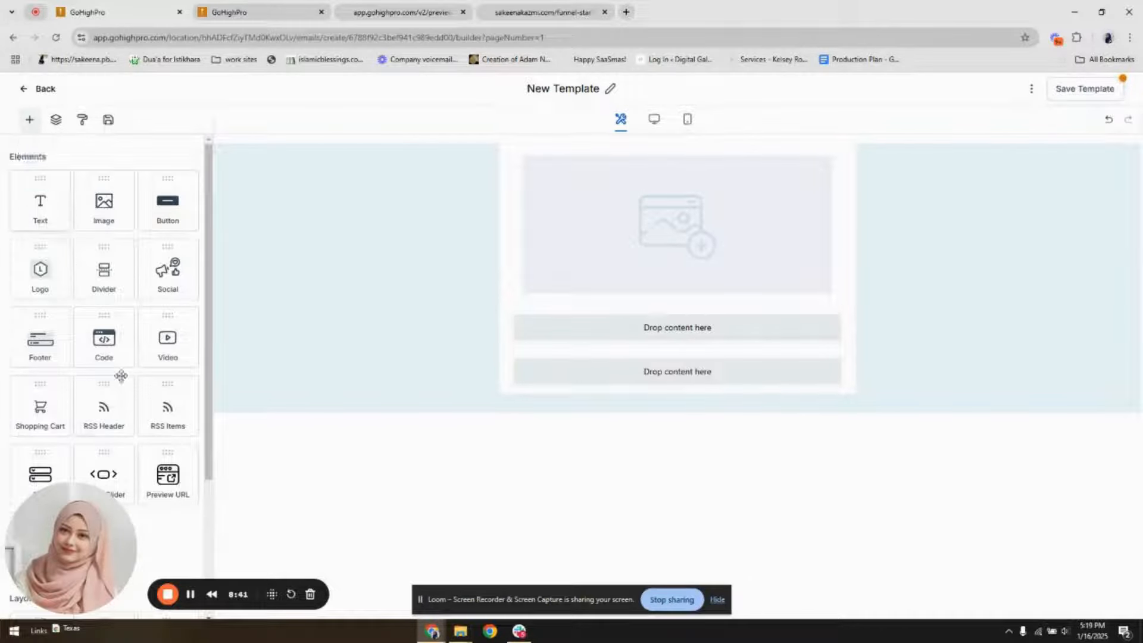
left_click_drag(40, 336, 631, 377)
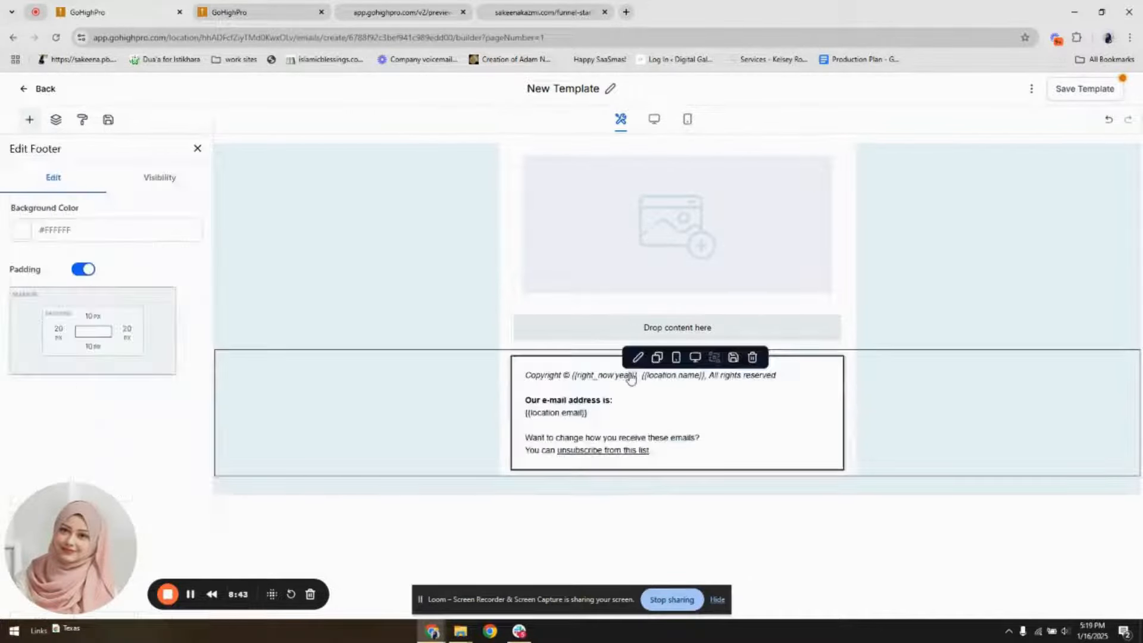
Center-align all of the text in the email's footer
key("ctrl+a")
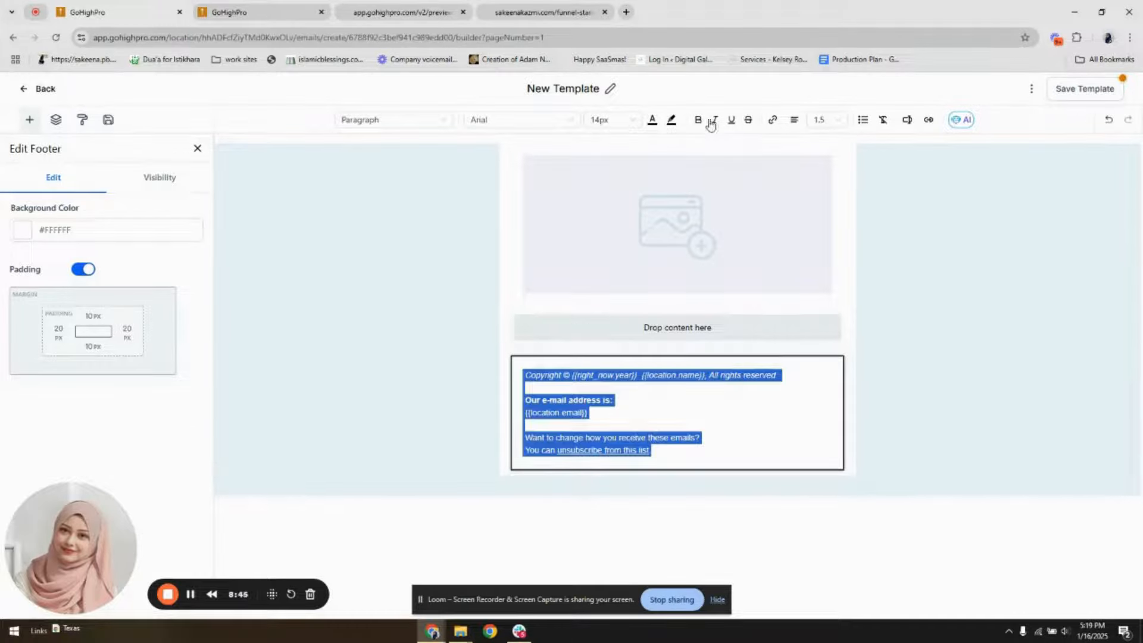
left_click(794, 119)
left_click(783, 147)
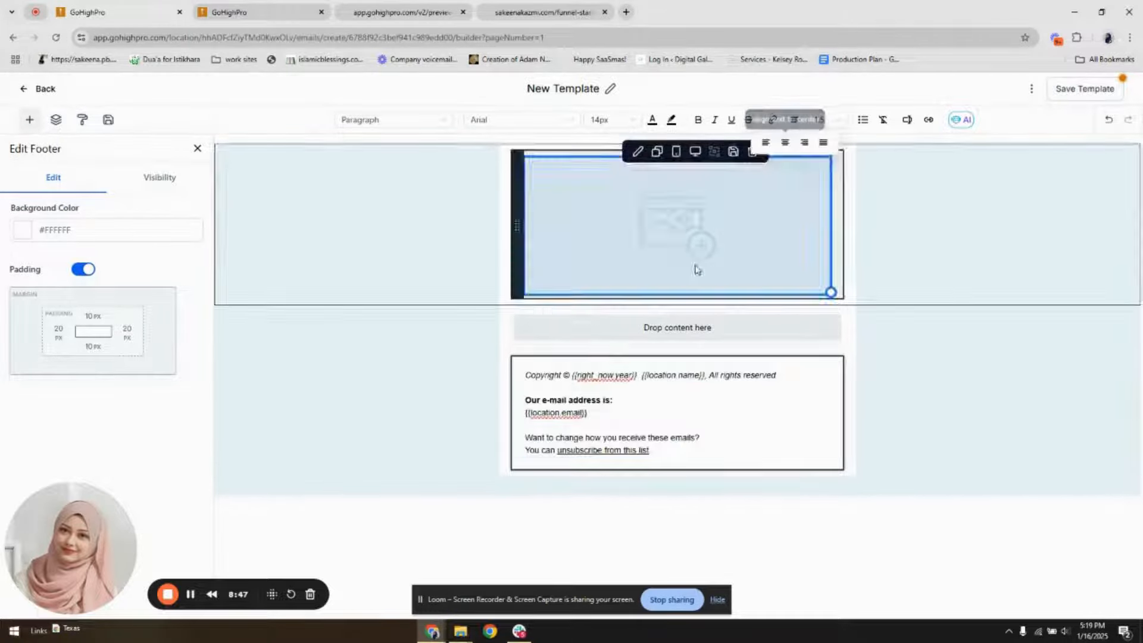
left_click(635, 381)
key("ctrl+a")
left_click(793, 121)
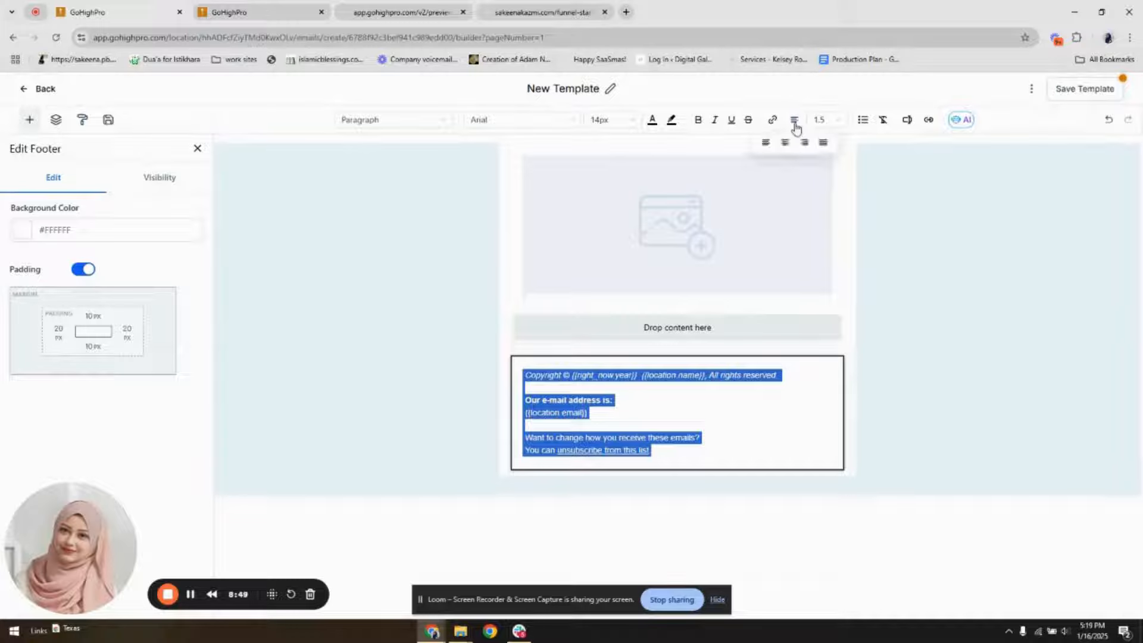
left_click(786, 145)
left_click(357, 383)
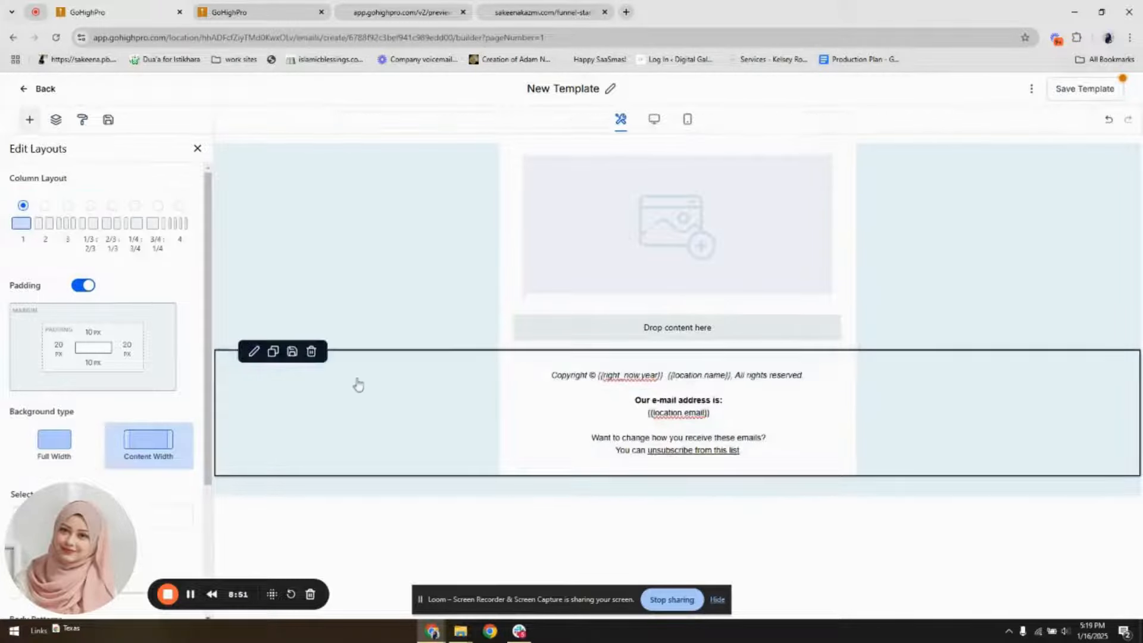
Set the footer section's background colour to light teal #b8d8df
scroll(72, 442, "down", 3)
left_click(22, 328)
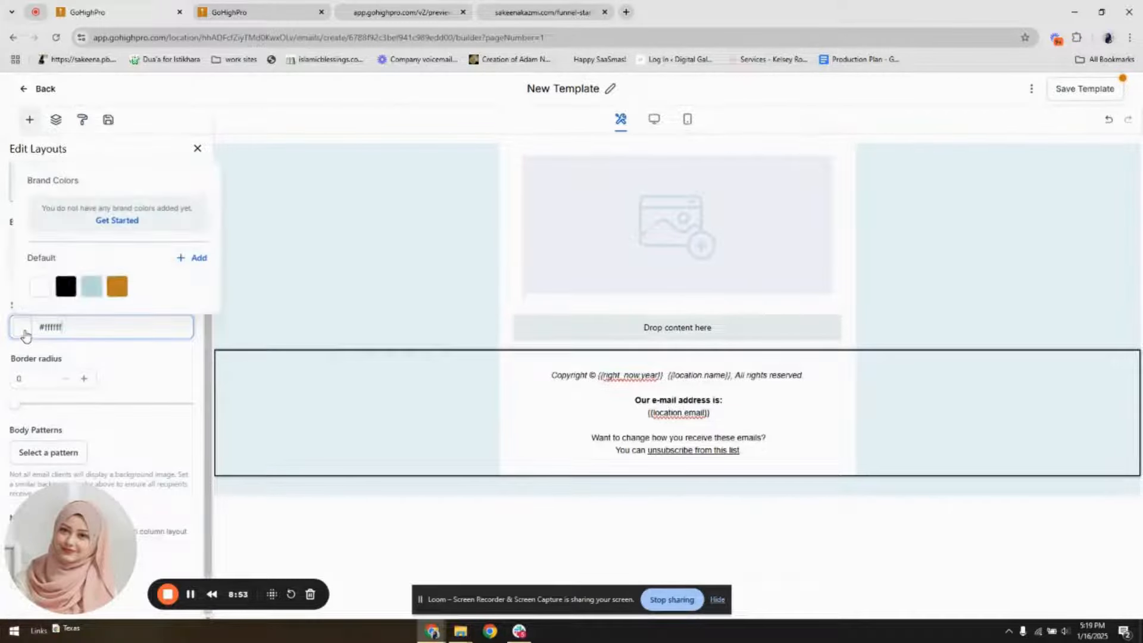
left_click(65, 288)
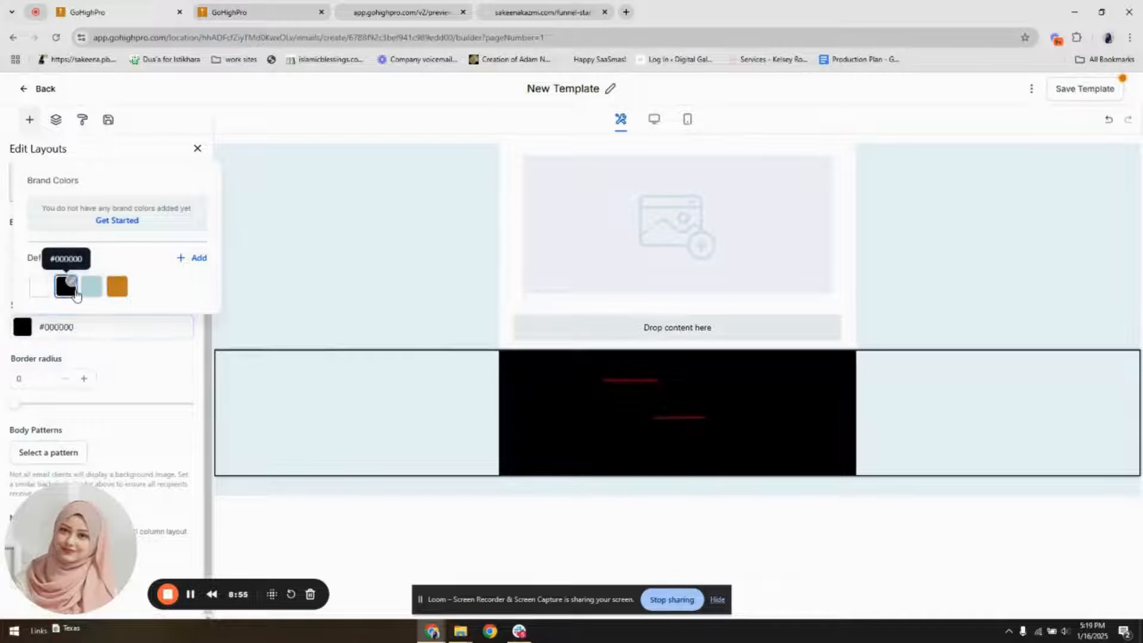
left_click(118, 288)
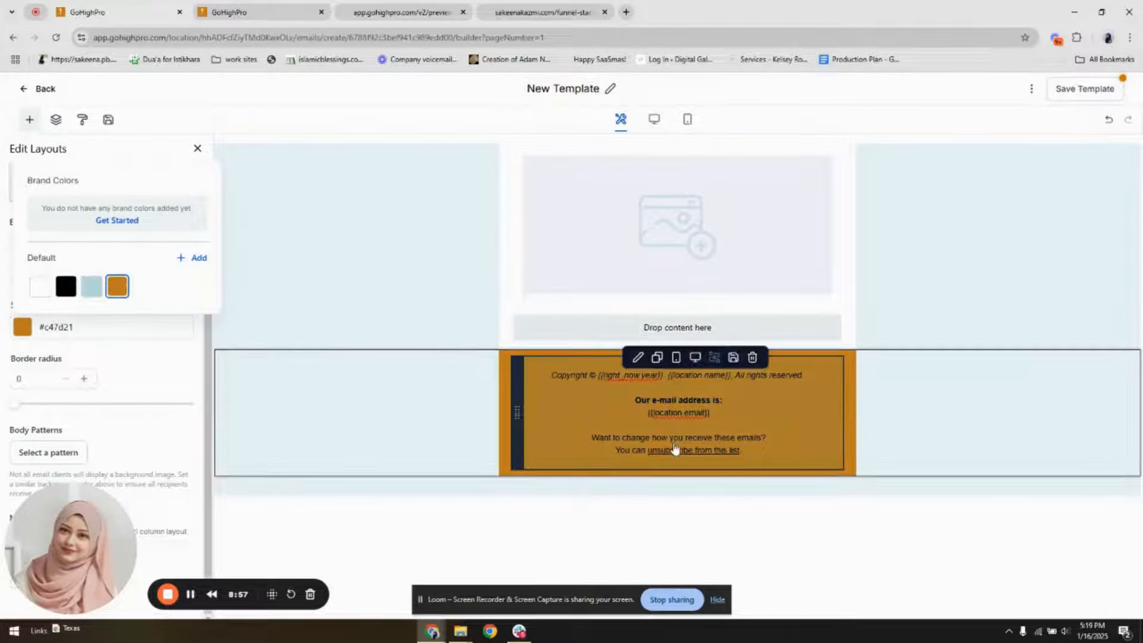
left_click(92, 287)
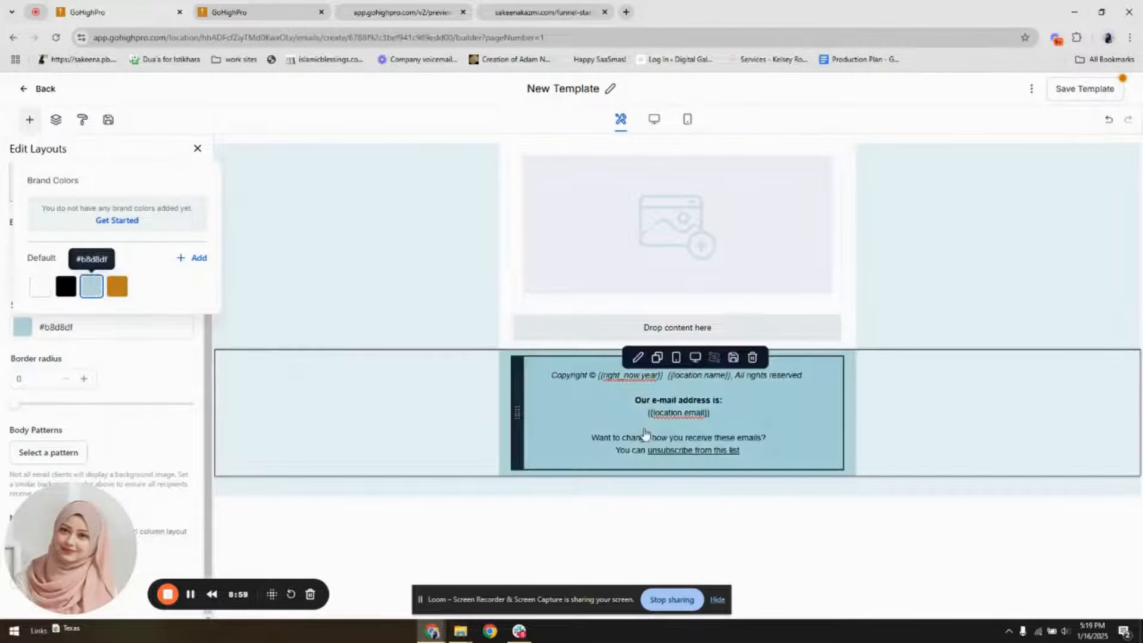
Replace the placeholder image in the first section with the Dark-BG logo PNG from the logo folder in the media library
left_click(565, 246)
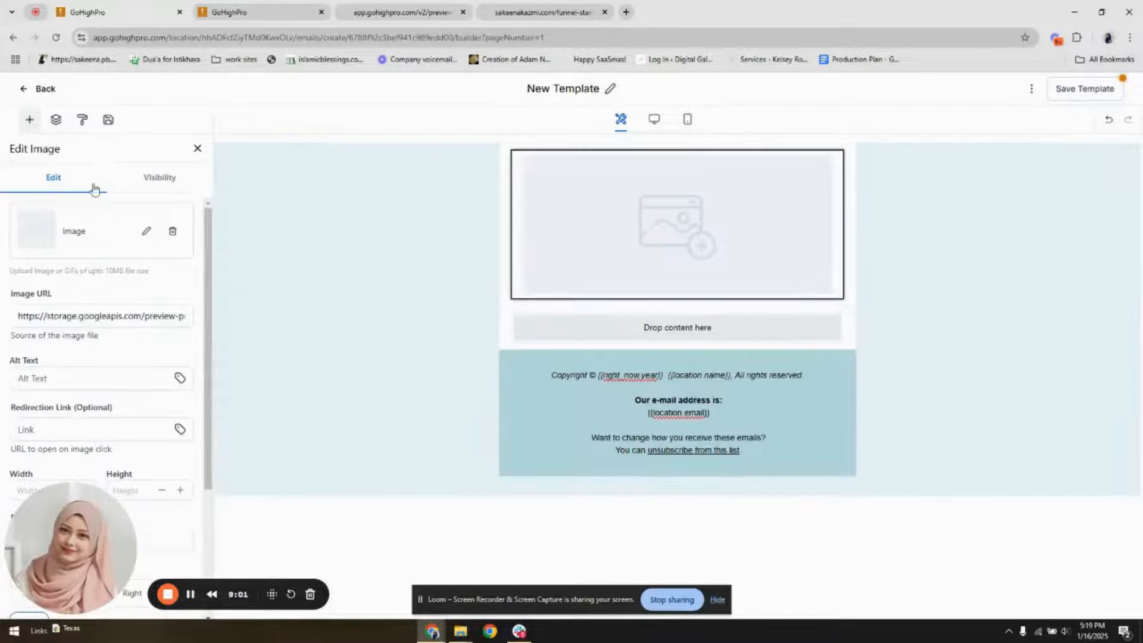
left_click(146, 231)
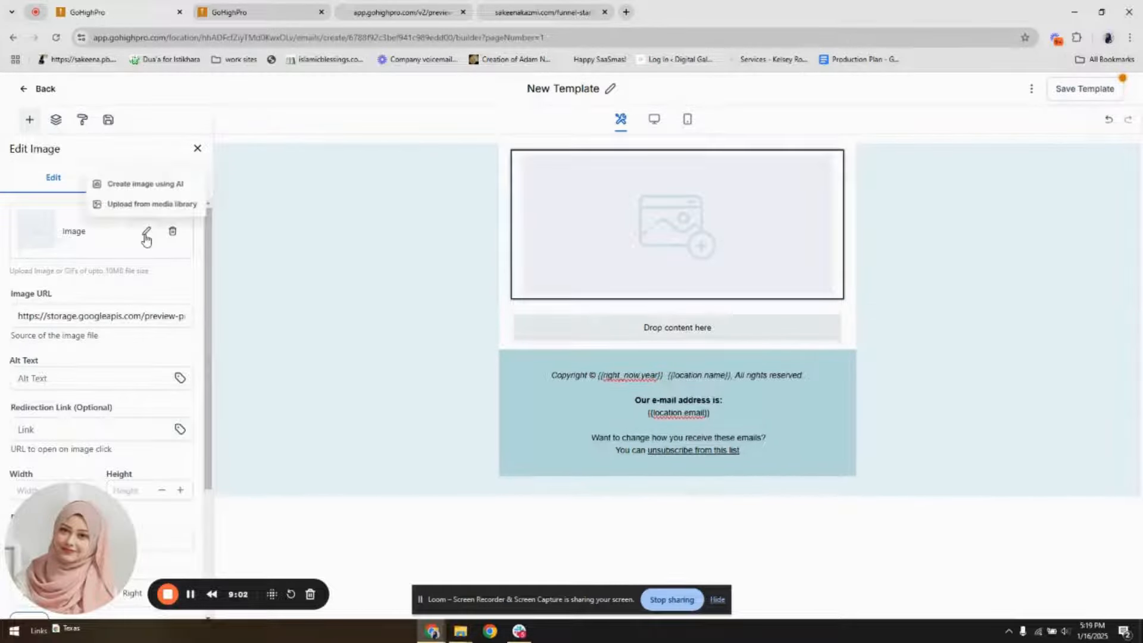
left_click(152, 204)
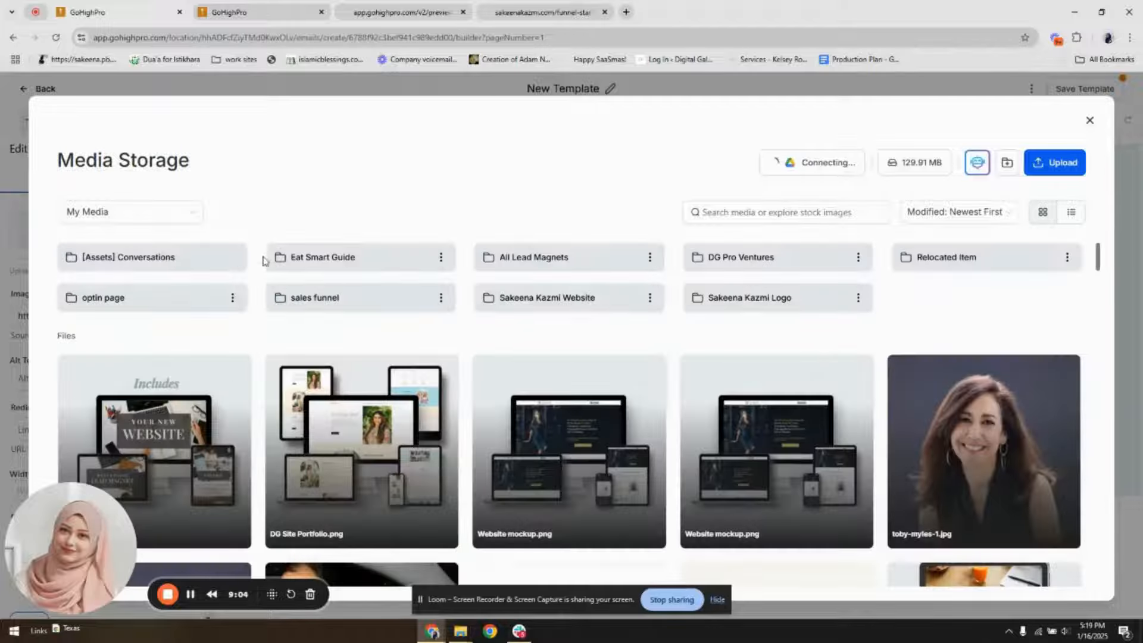
left_click(747, 298)
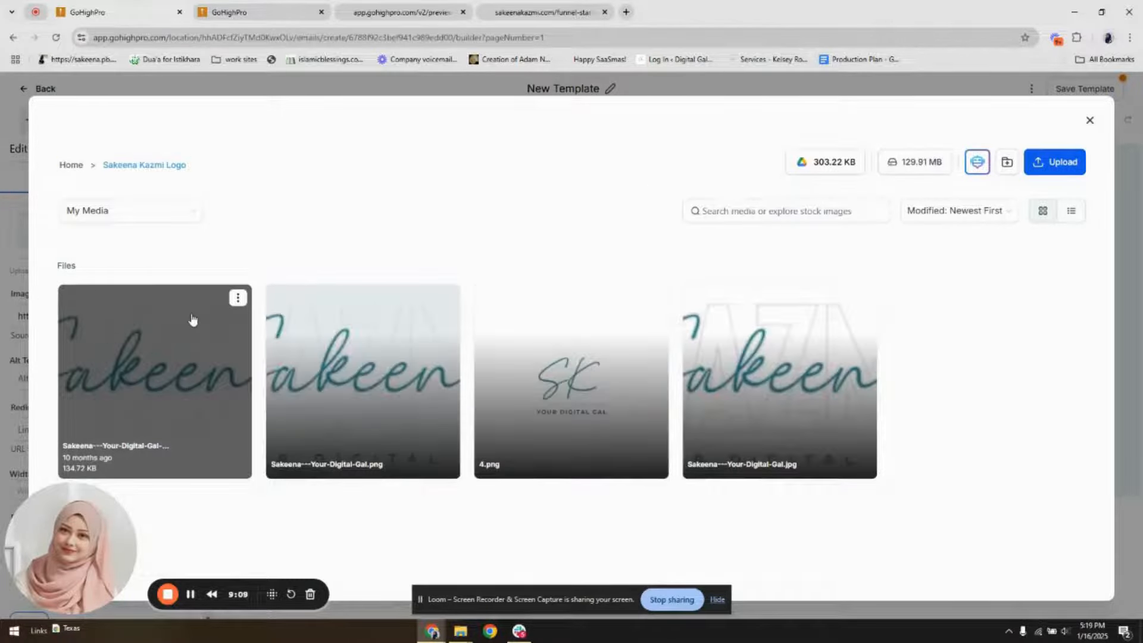
left_click(192, 320)
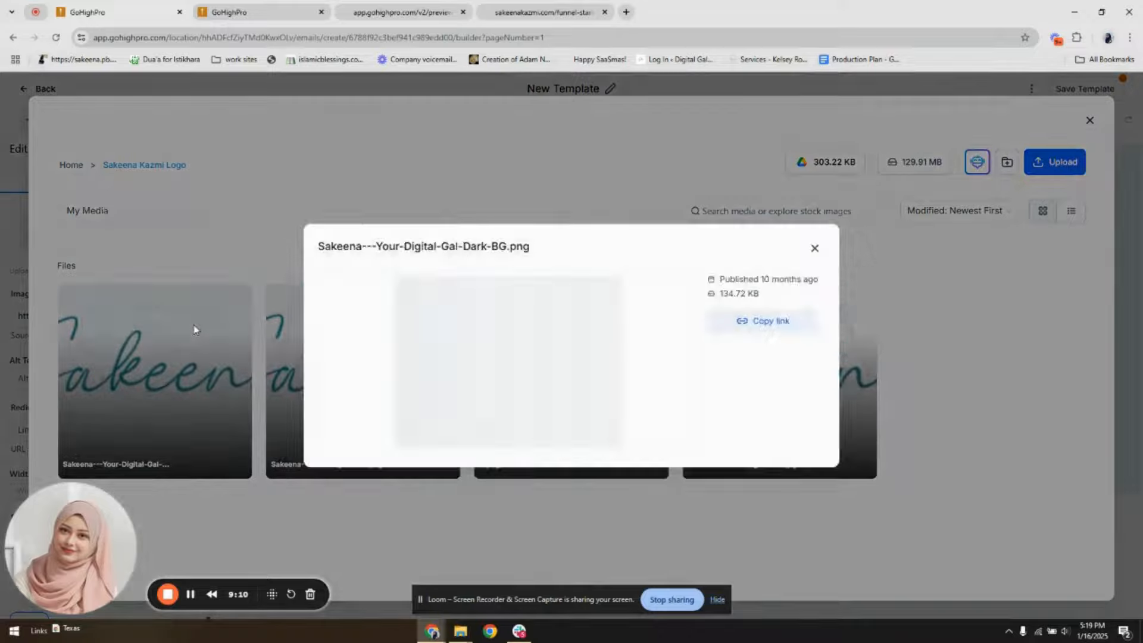
left_click(814, 248)
left_click(198, 387)
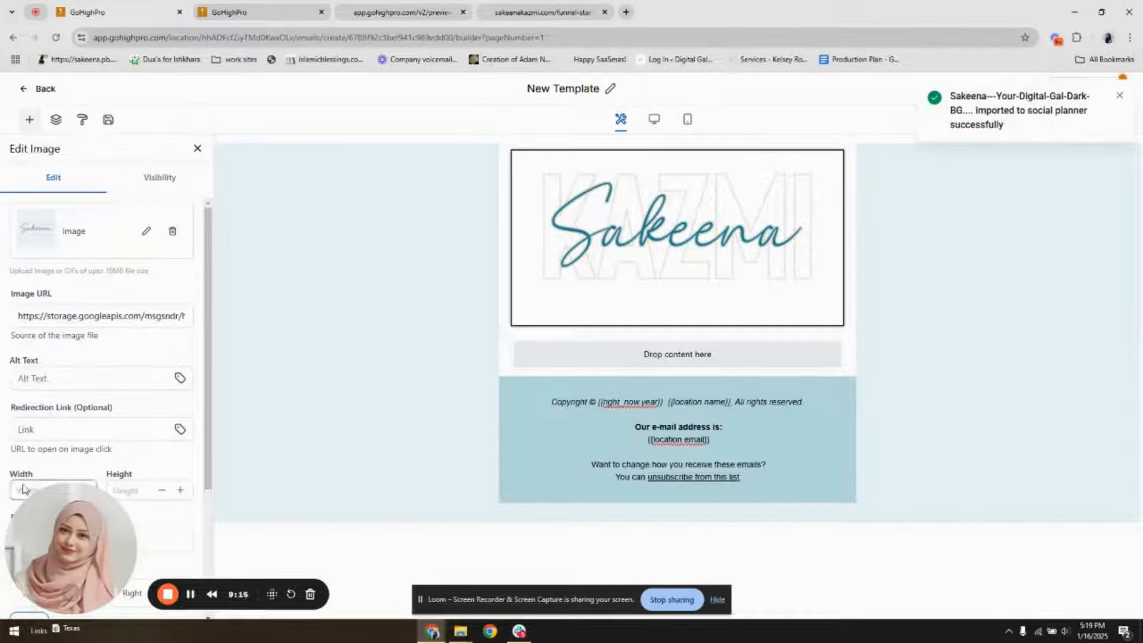
Set the logo image's width to 150
scroll(30, 476, "down", 3)
left_click(30, 301)
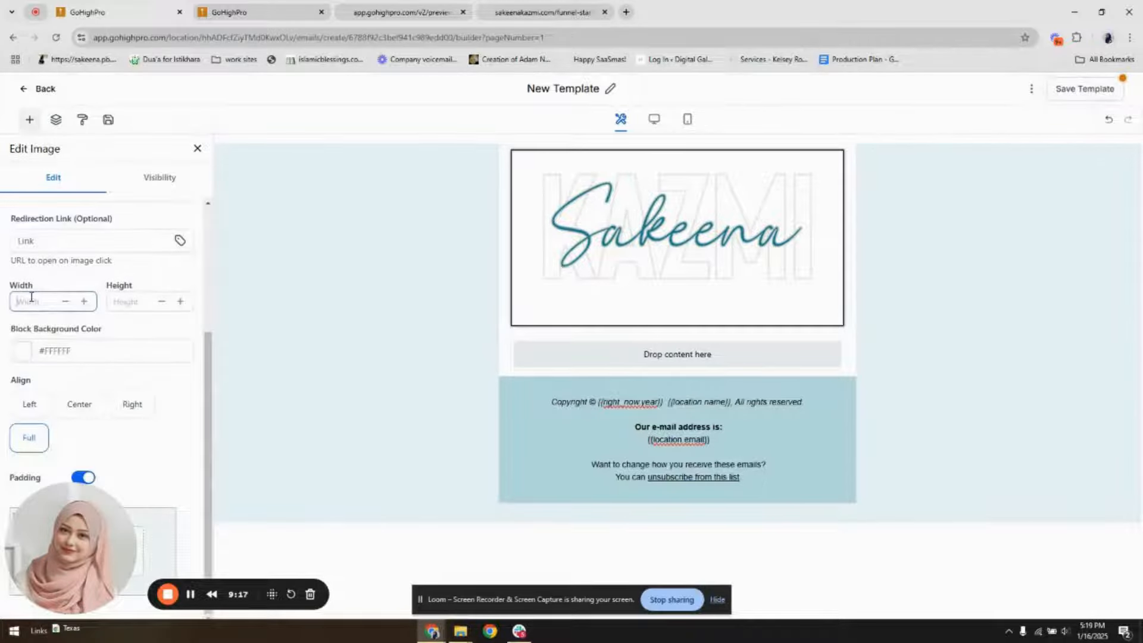
type("150")
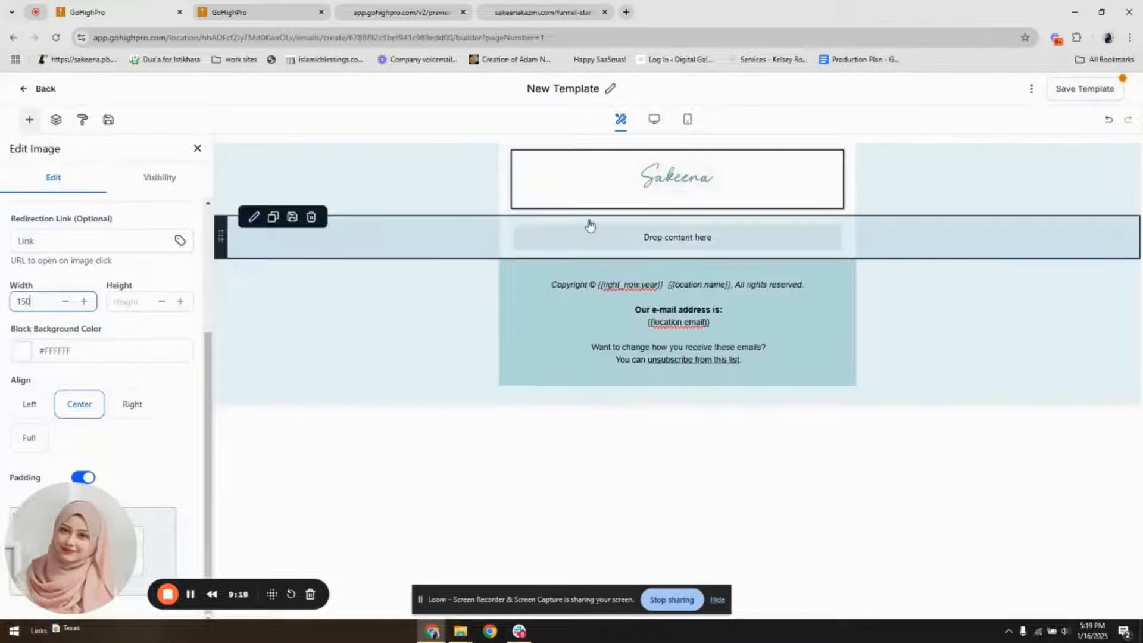
Add a text element to the empty middle section and delete its heading line
scroll(74, 235, "up", 3)
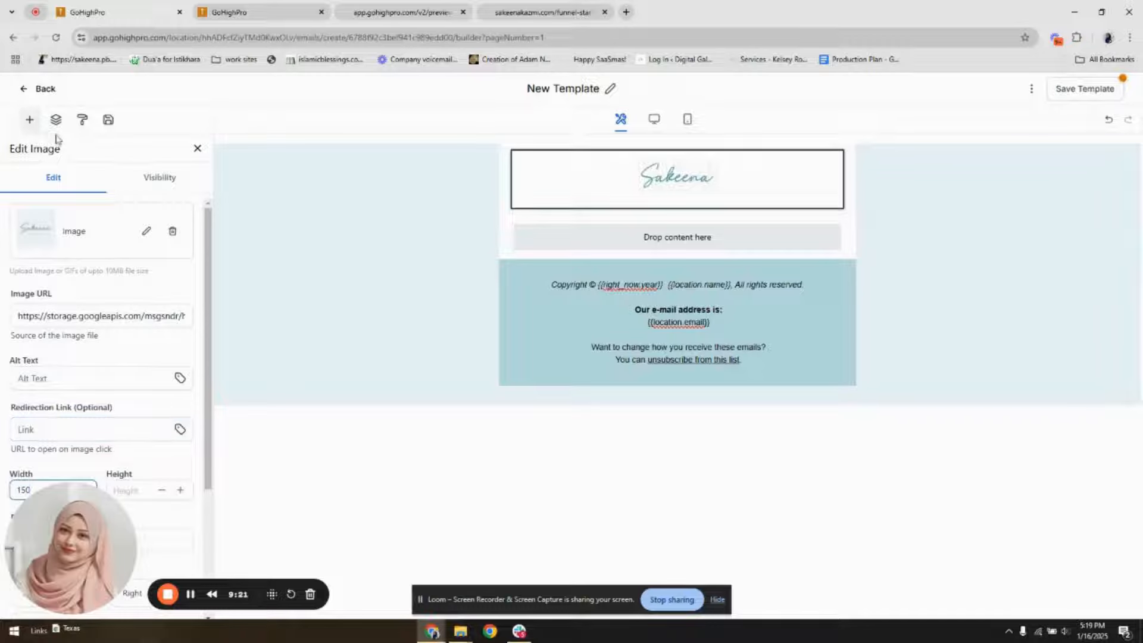
left_click(29, 119)
left_click_drag(39, 200, 612, 248)
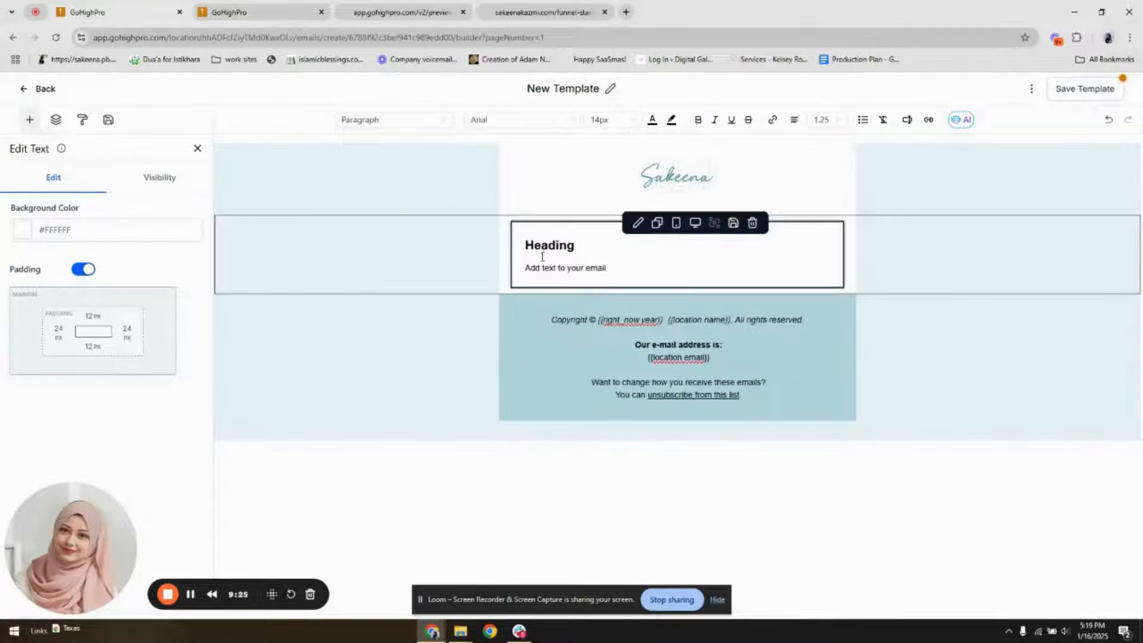
left_click_drag(527, 269, 523, 253)
key("BackSpace")
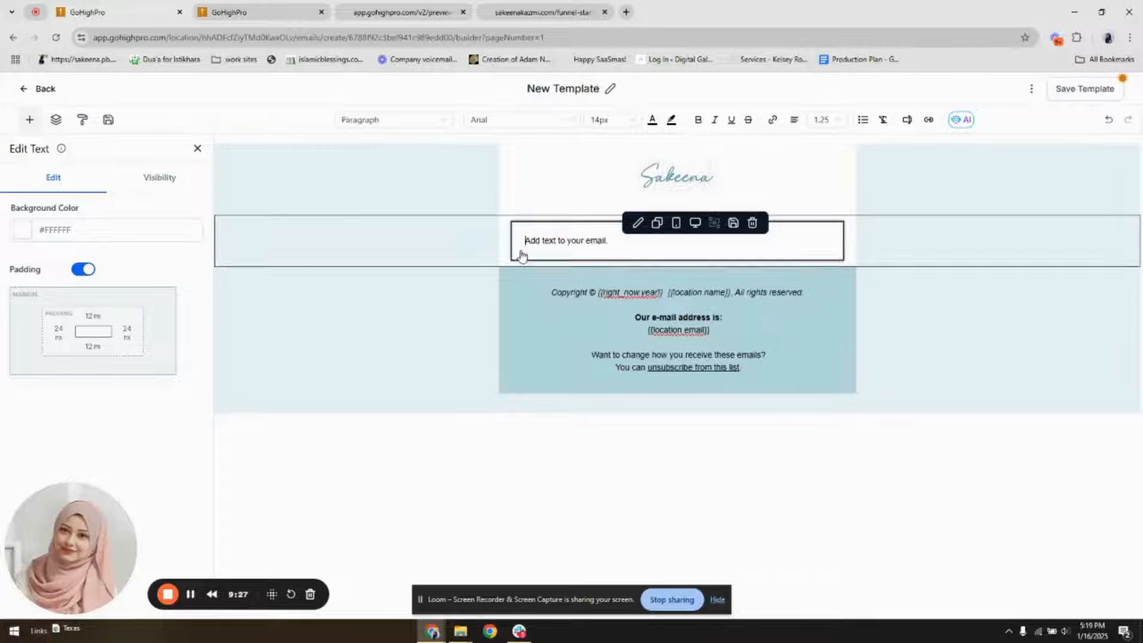
Replace the placeholder body text with the greeting "Hi" followed by the contact's first name custom value
triple_click(578, 246)
type("Hi")
left_click(905, 119)
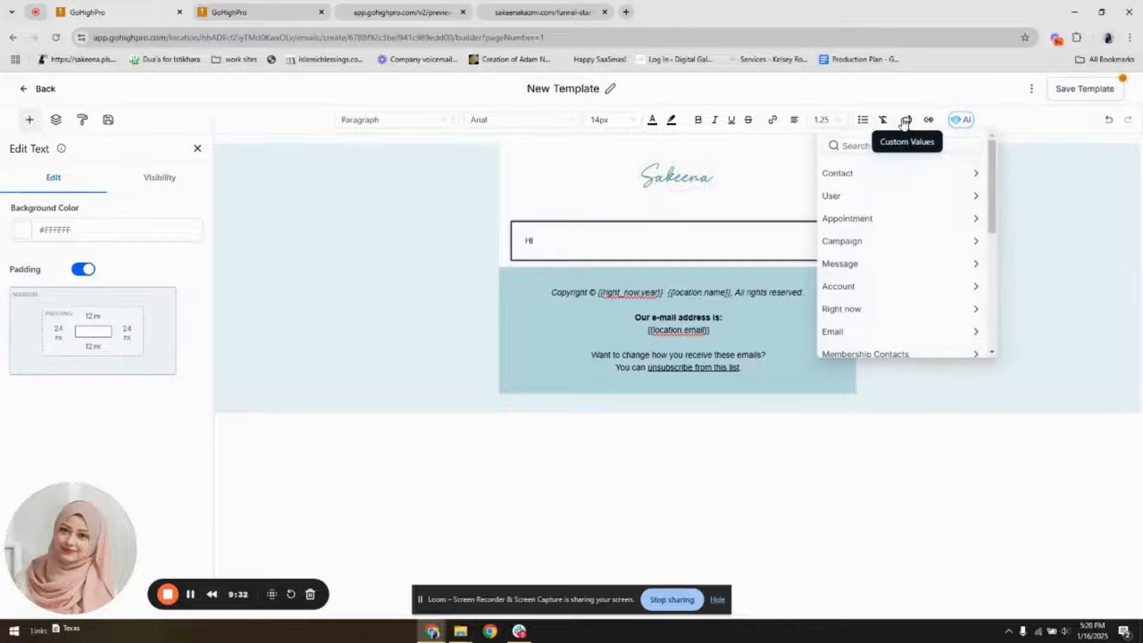
left_click(893, 173)
left_click(873, 211)
type(".first_name}}.")
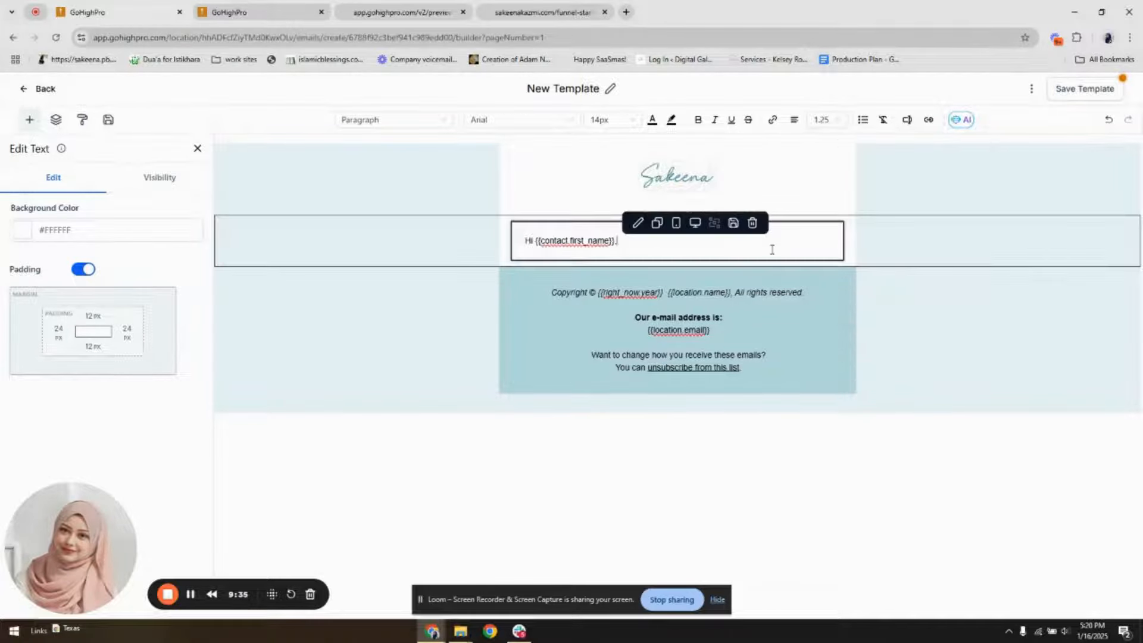
Below the greeting, write "Thank you for signing up to get my "Ultimate Starter Kit"" and, in a separate paragraph, "Access your kit below"
key("Return")
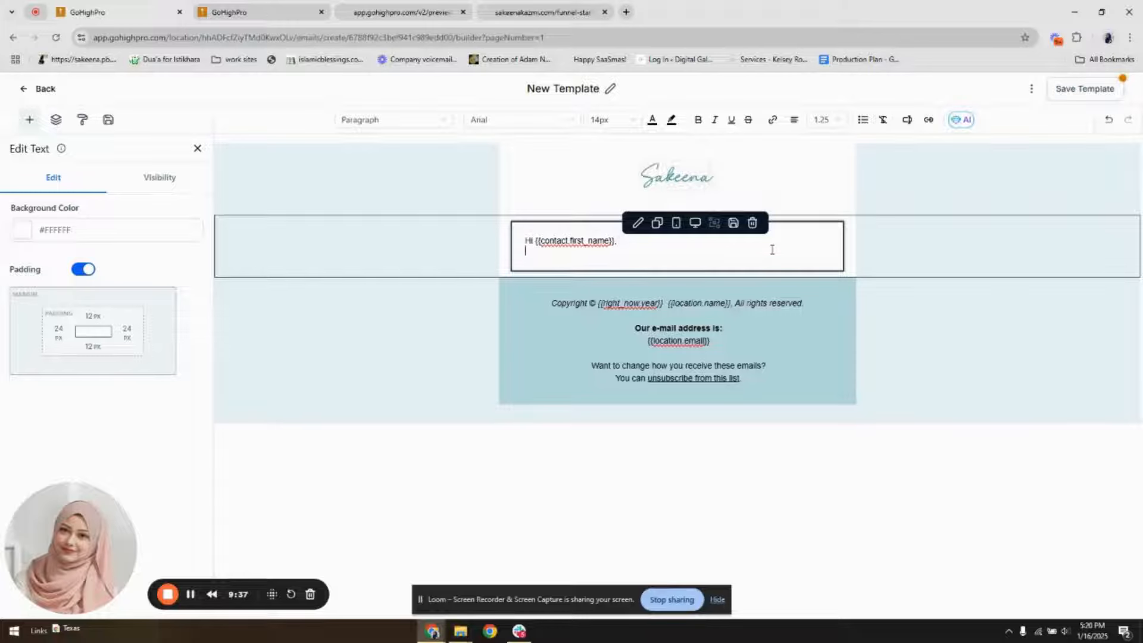
type("Thank you for")
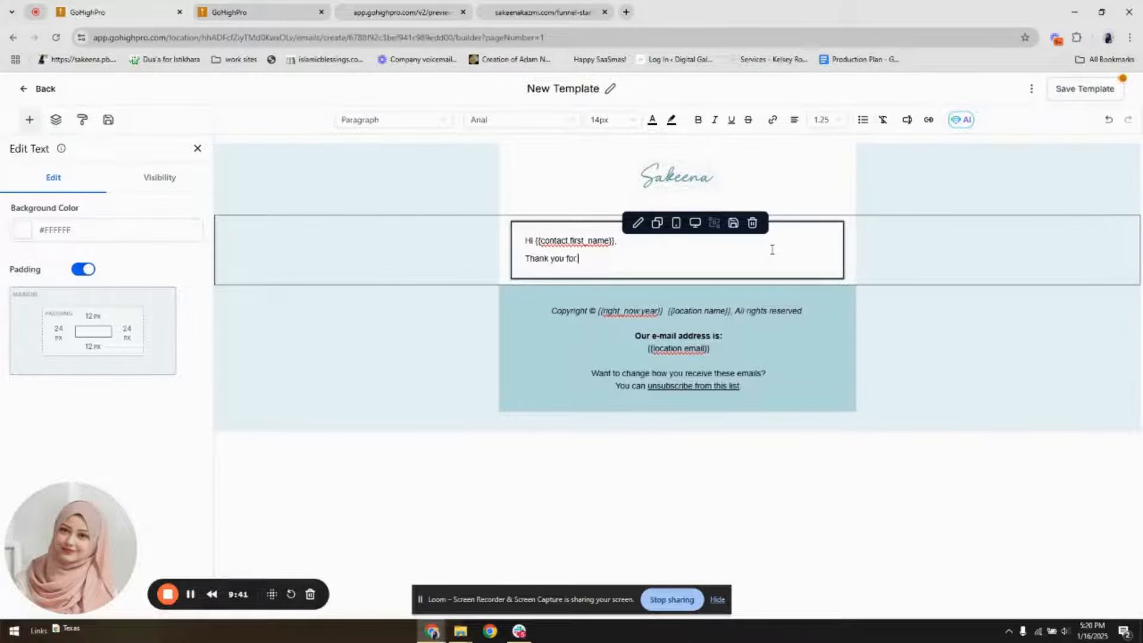
type(" signing u")
type("p to get my ")
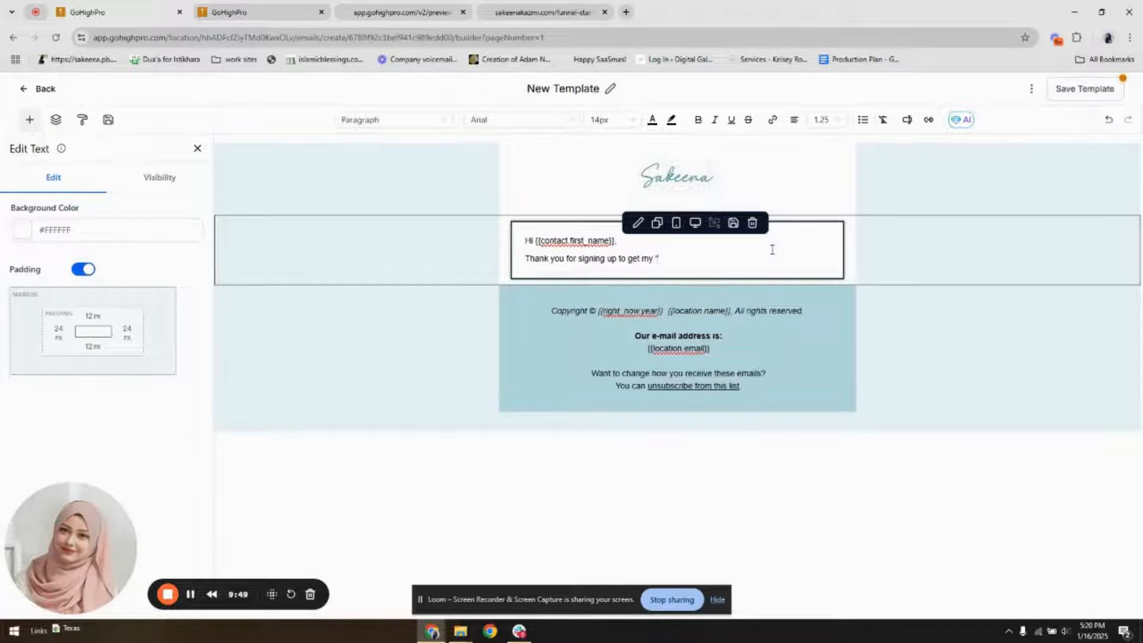
type("\"Ultimate Starter Kit\"")
key("Return")
key("Return")
type("Access your kit below")
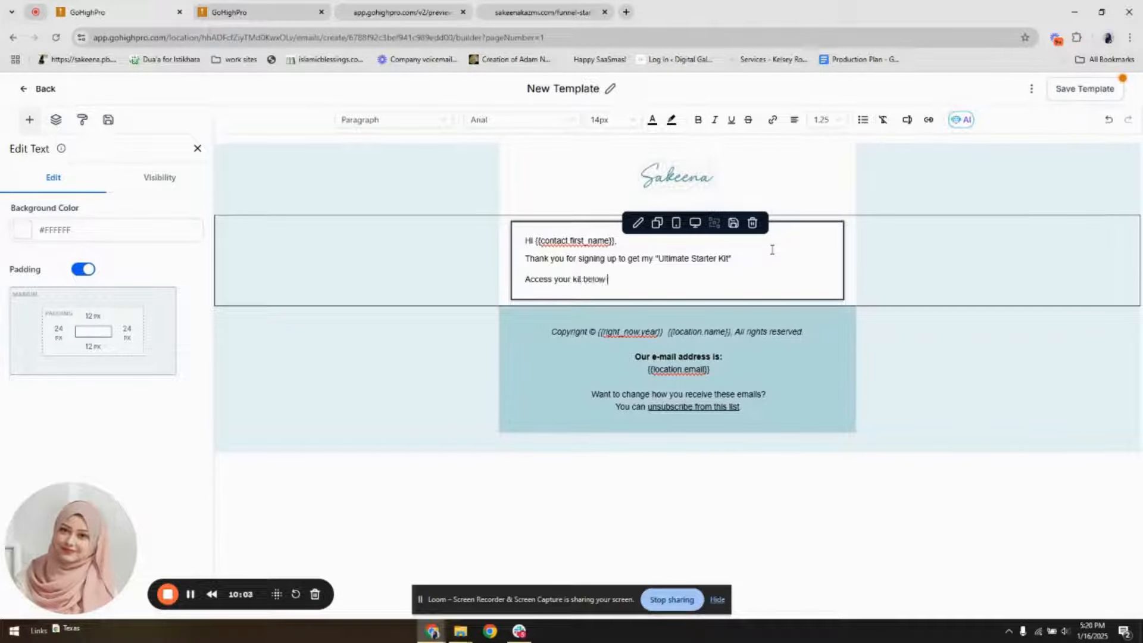
Add a button element below the message text and place a duplicate of the text block beneath the button
left_click(29, 119)
left_click_drag(161, 205, 549, 280)
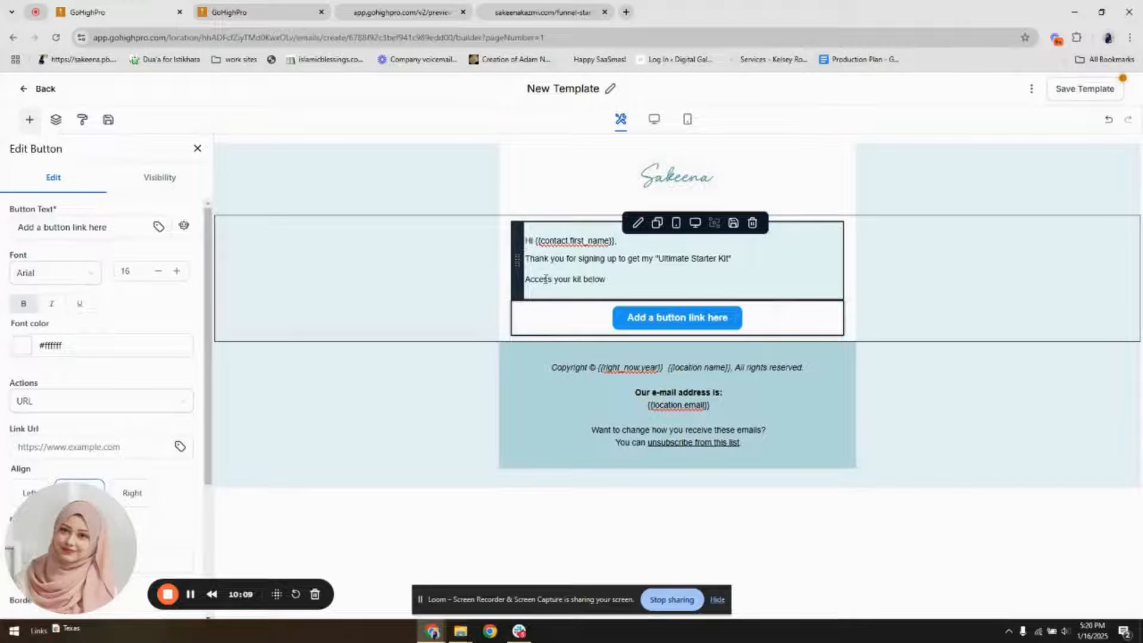
left_click(658, 223)
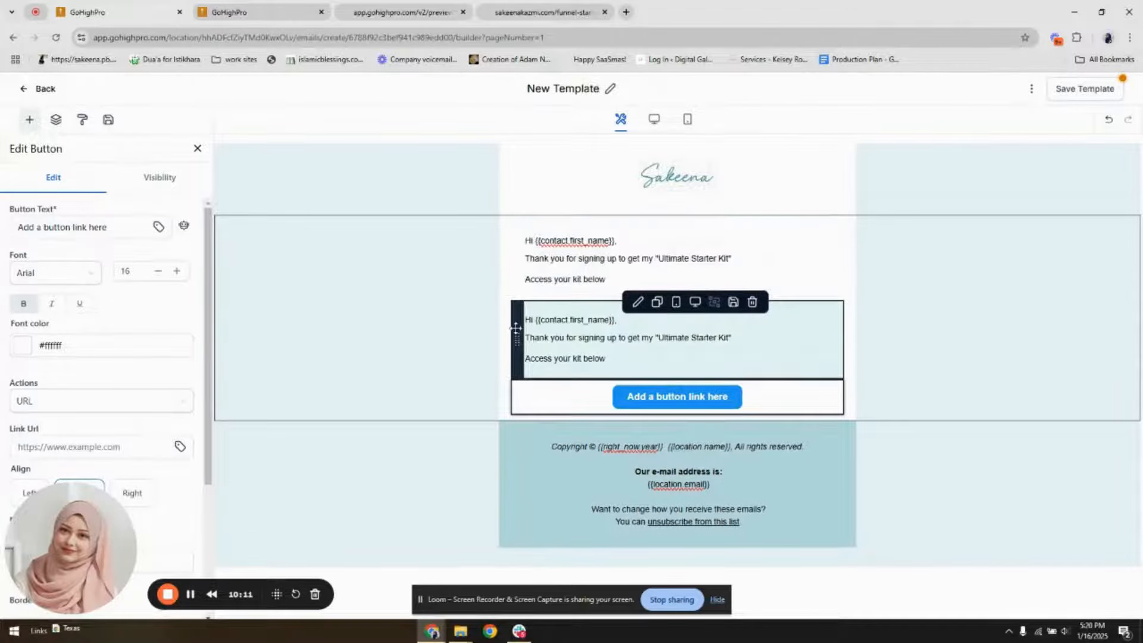
left_click_drag(517, 335, 552, 342)
Replace the text under the button with a three-line sign-off: "Regards", the sender's first name and "Your Digital Gal"
left_click_drag(610, 280, 539, 259)
left_click(571, 259)
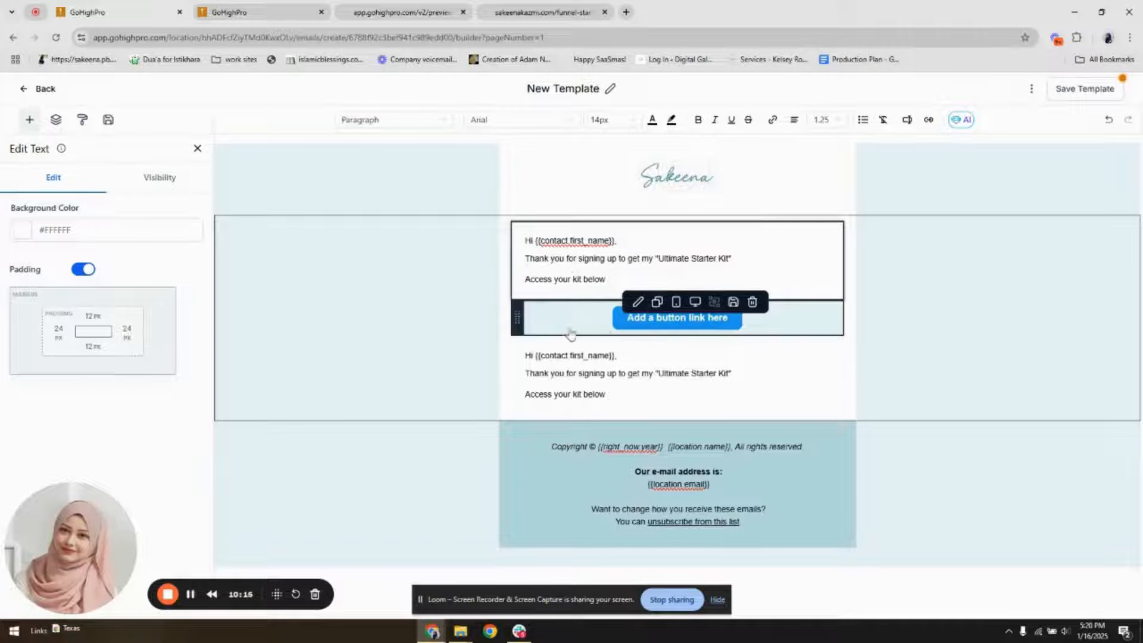
left_click_drag(621, 396, 519, 360)
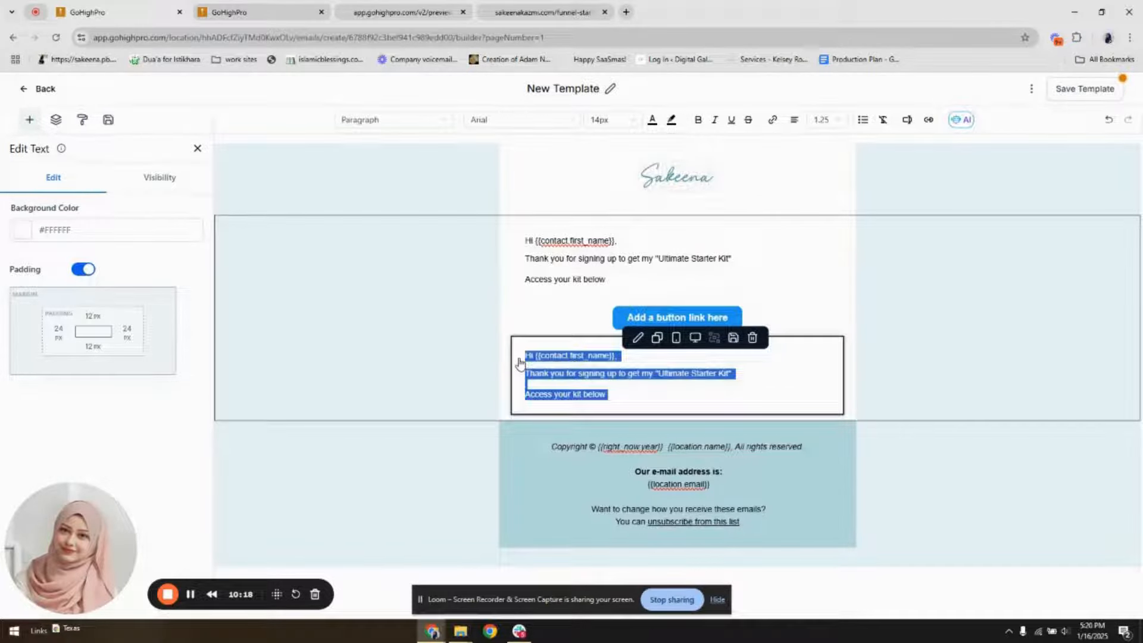
type("Love")
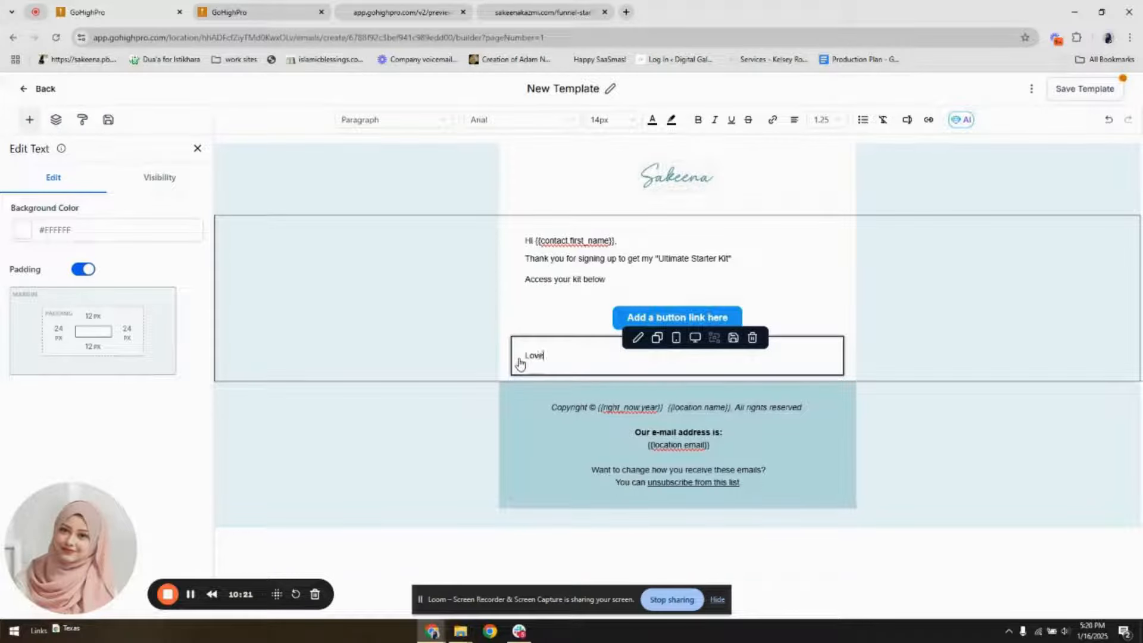
key("BackSpace")
key("BackSpace")
key("BackSpace")
key("BackSpace")
type("Regards")
key("Return")
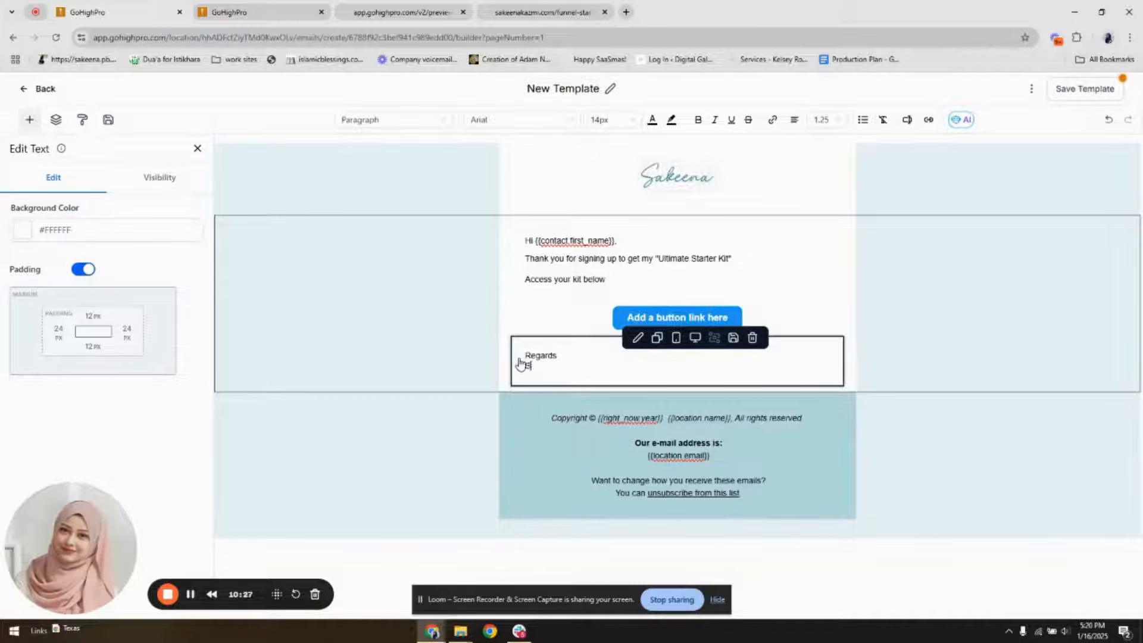
type("Sakeena")
key("Return")
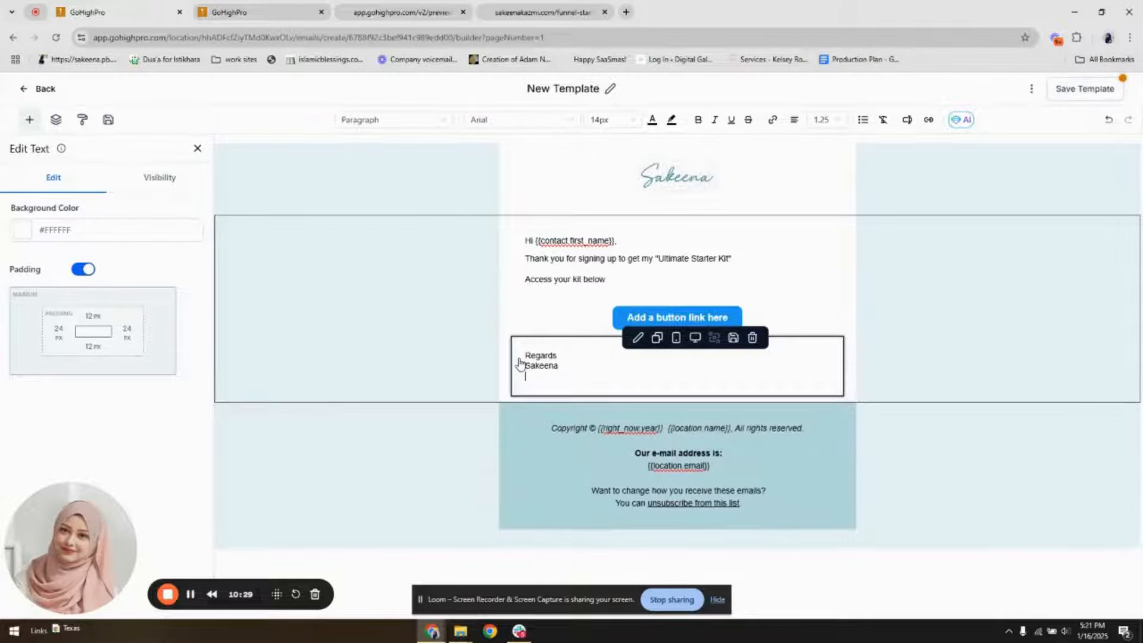
type("Your Digital Gal")
Set the line spacing of both the sign-off and the message text blocks to 1.5
key("ctrl+a")
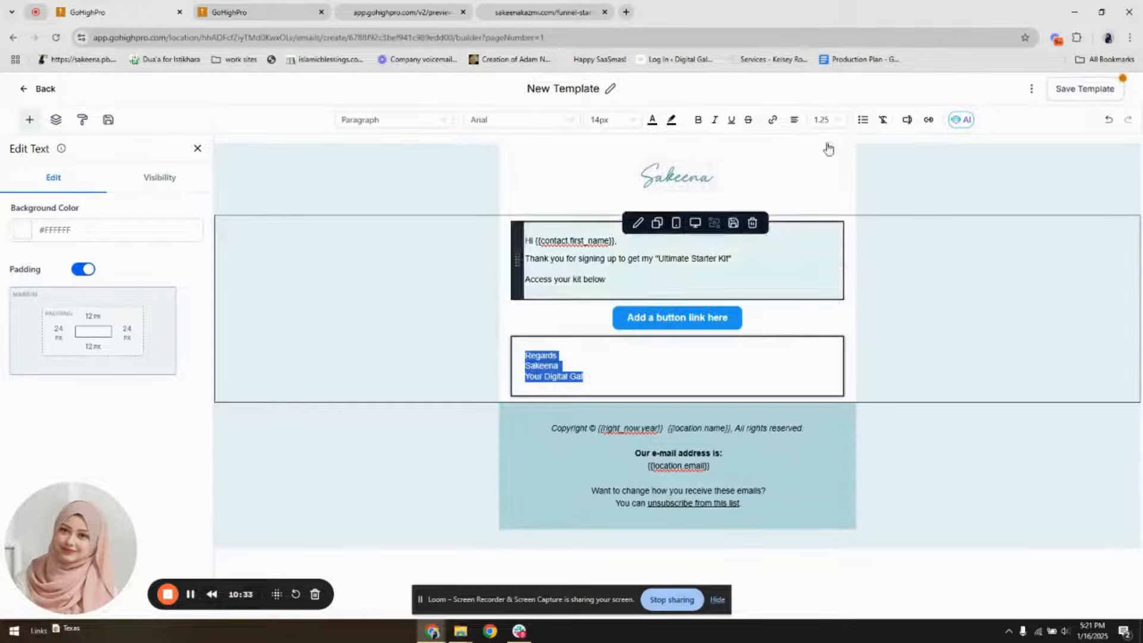
left_click(821, 120)
left_click(818, 206)
left_click(773, 262)
key("ctrl+a")
left_click(820, 120)
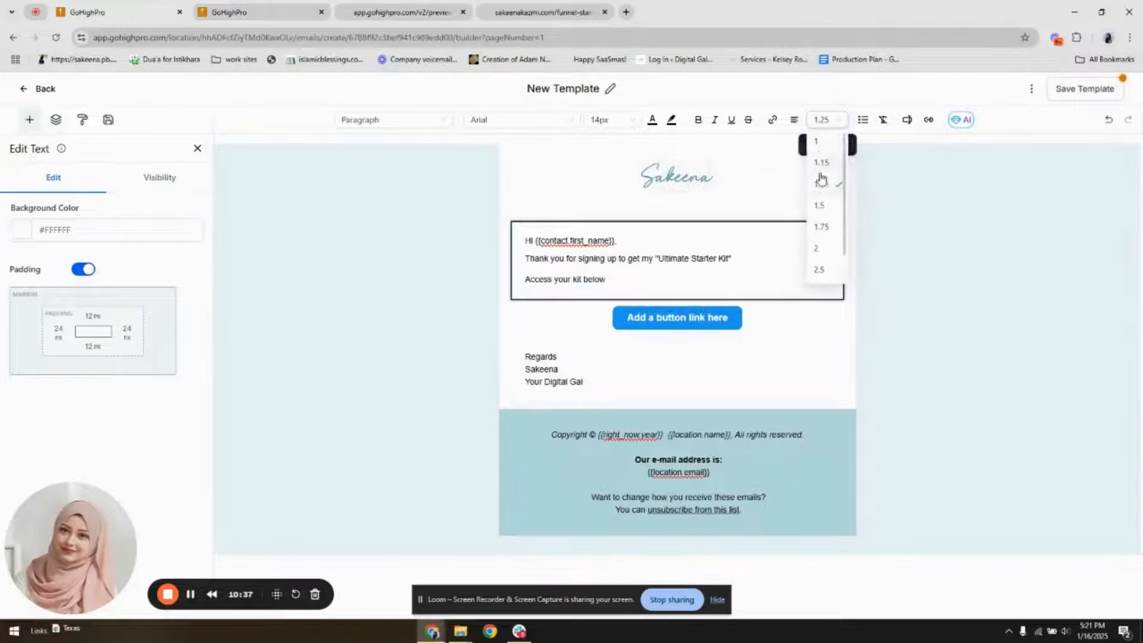
left_click(820, 207)
left_click(637, 287)
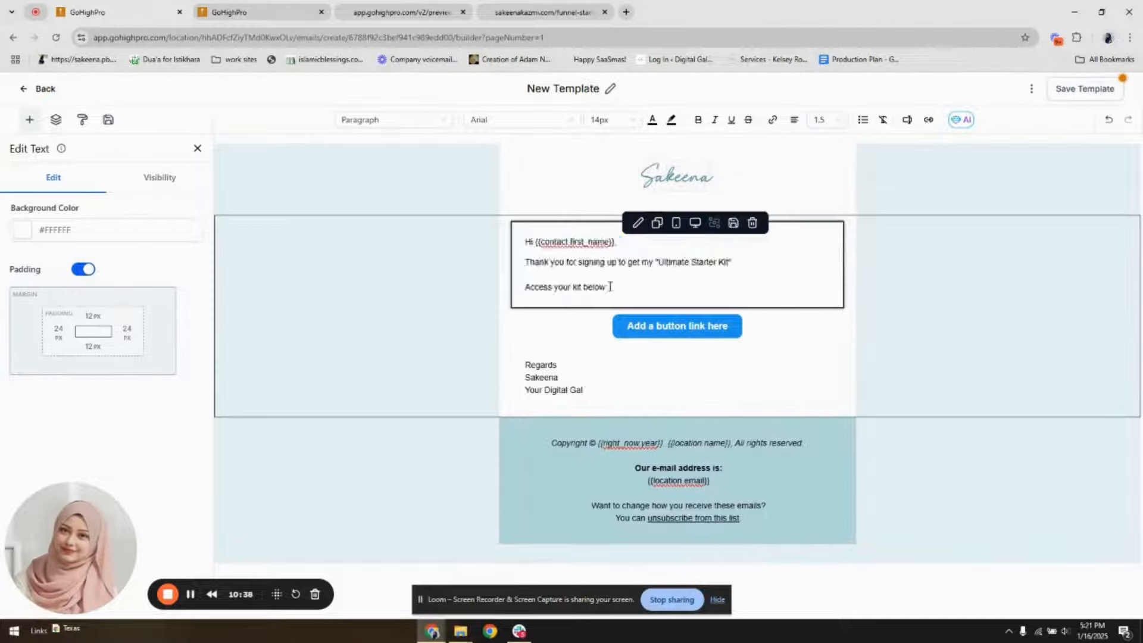
Make the line "Access your kit below" bold
left_click_drag(610, 286, 526, 287)
left_click(697, 119)
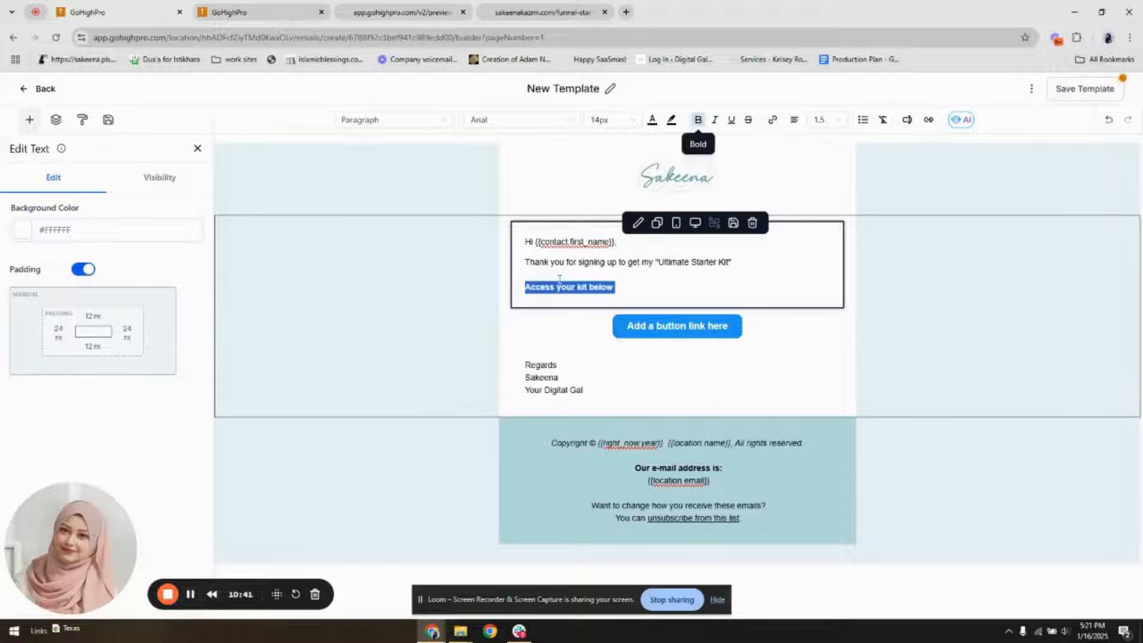
left_click(558, 276)
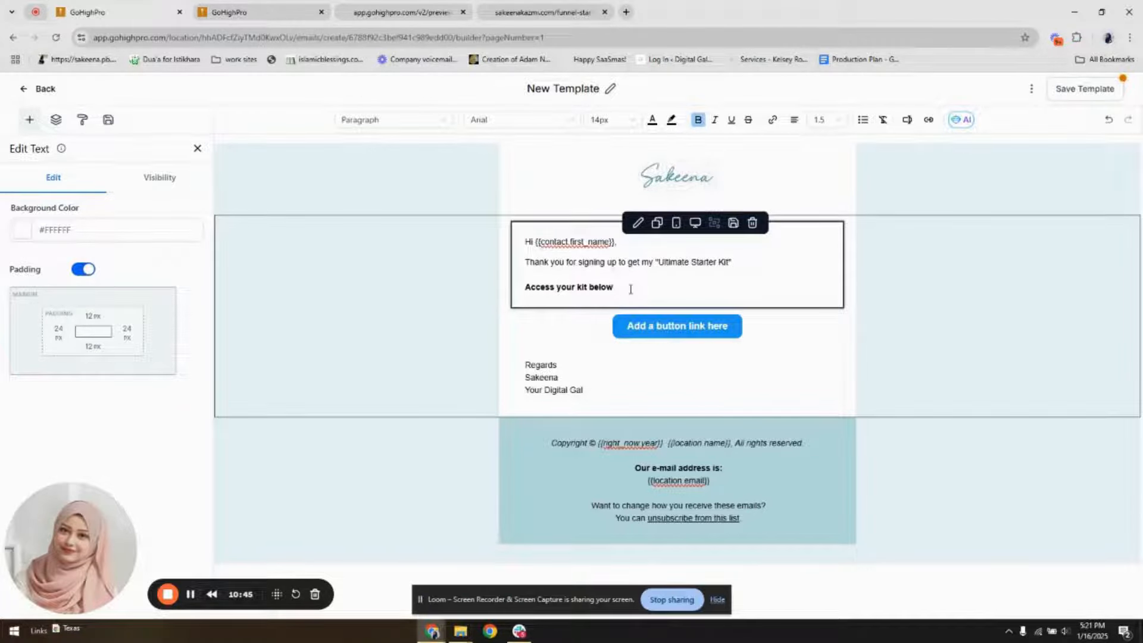
Change the email button's background color to the orange default swatch
left_click(637, 327)
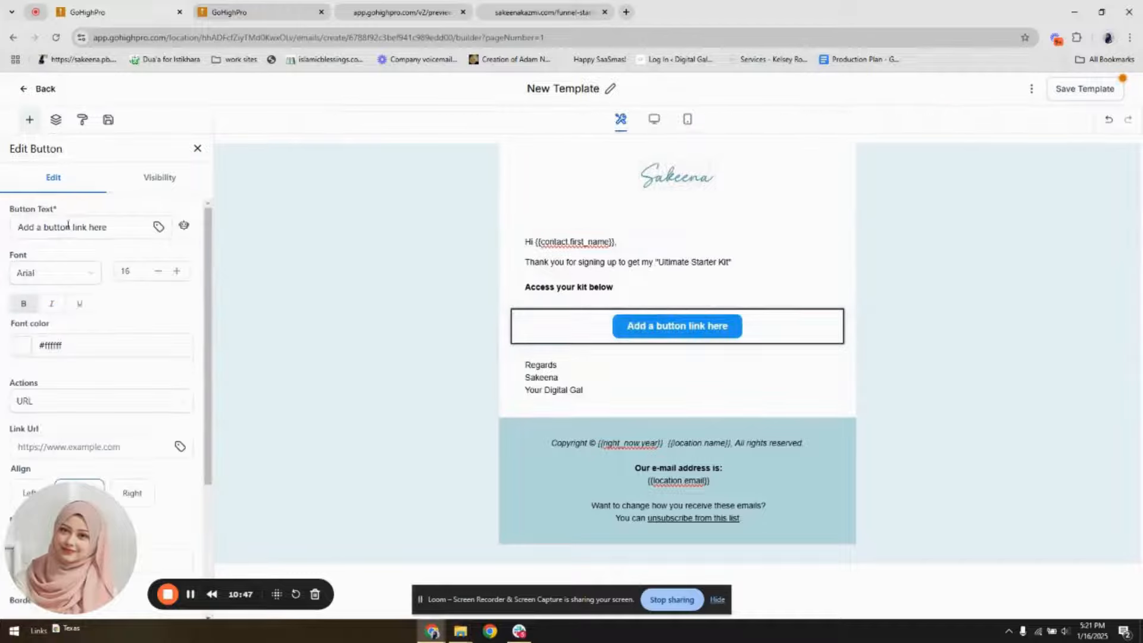
scroll(49, 357, "down", 4)
left_click(53, 360)
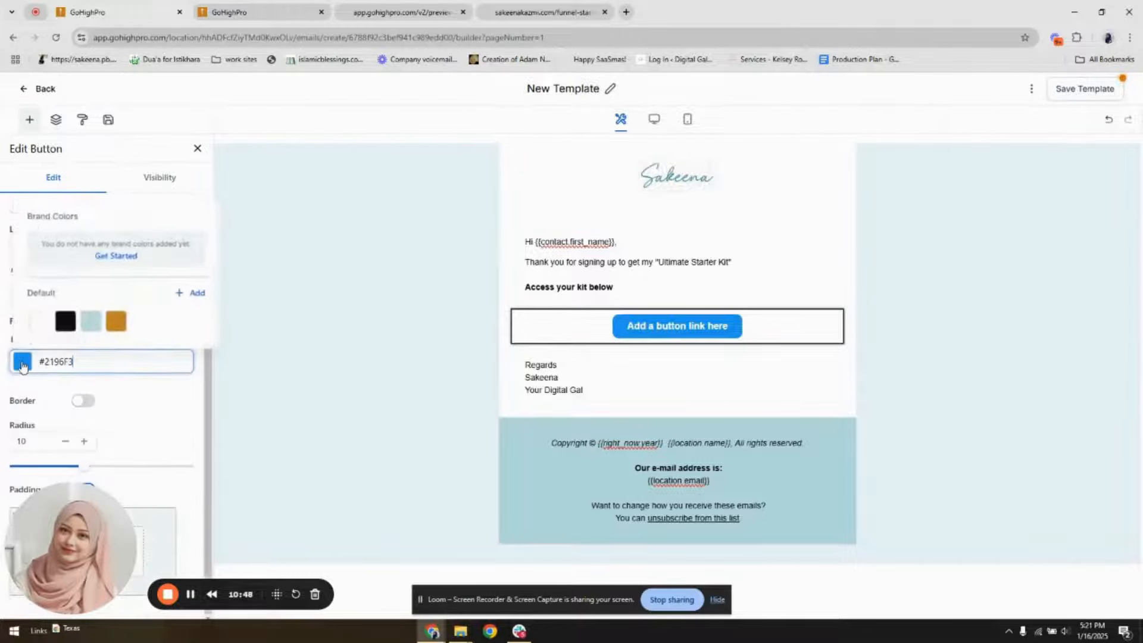
left_click(117, 325)
Set the bottom padding of the message text block above the button to 0 px
left_click(574, 294)
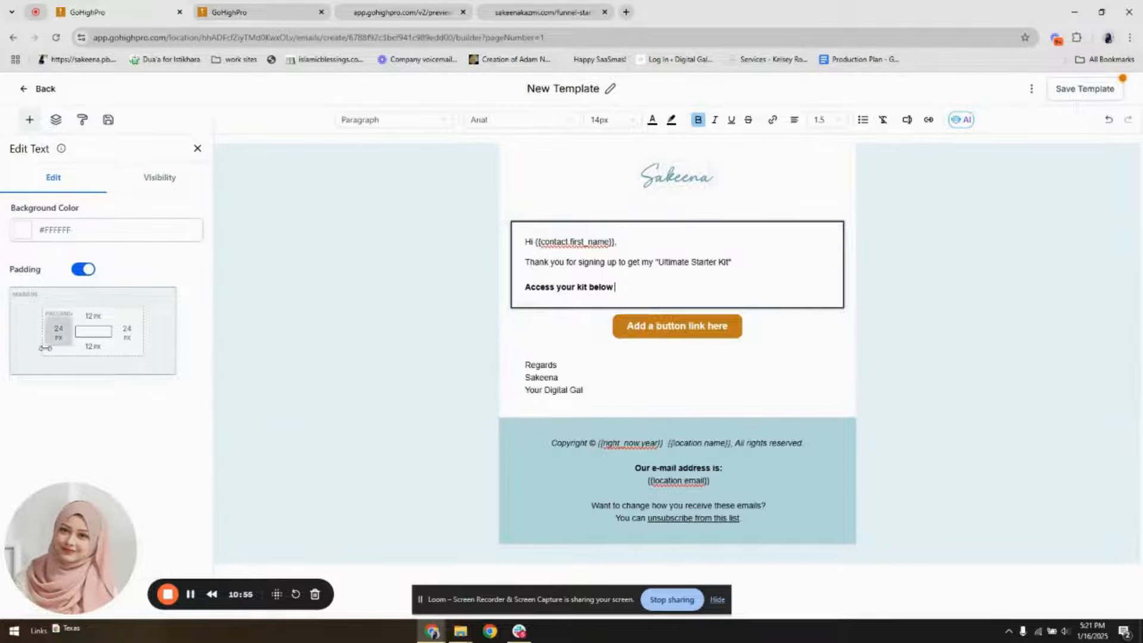
left_click(92, 345)
left_click(119, 407)
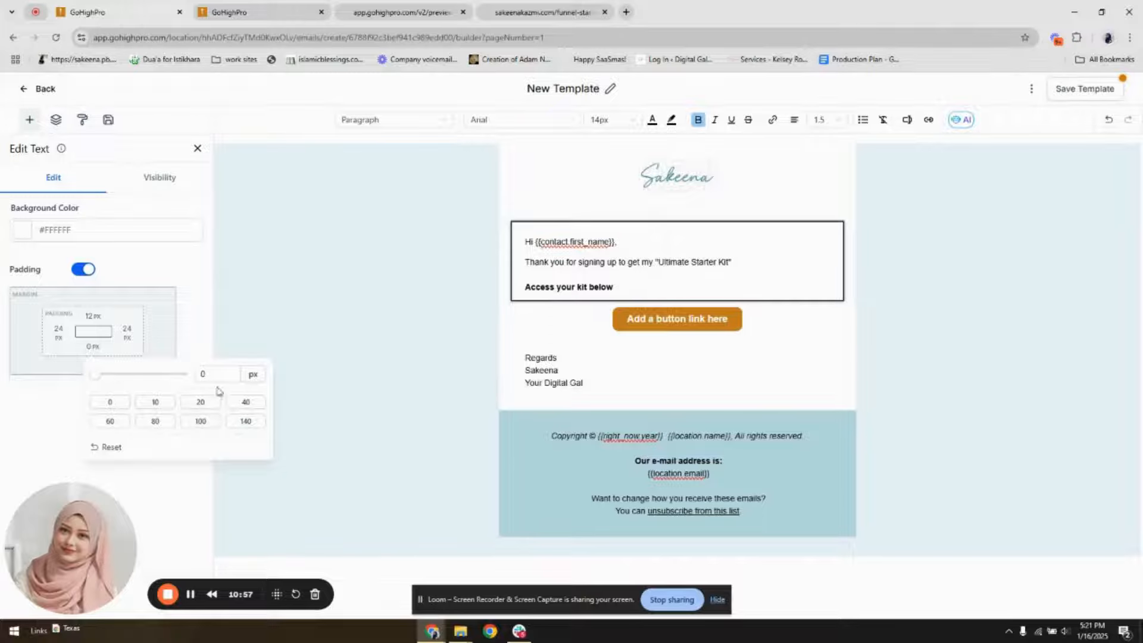
left_click(918, 345)
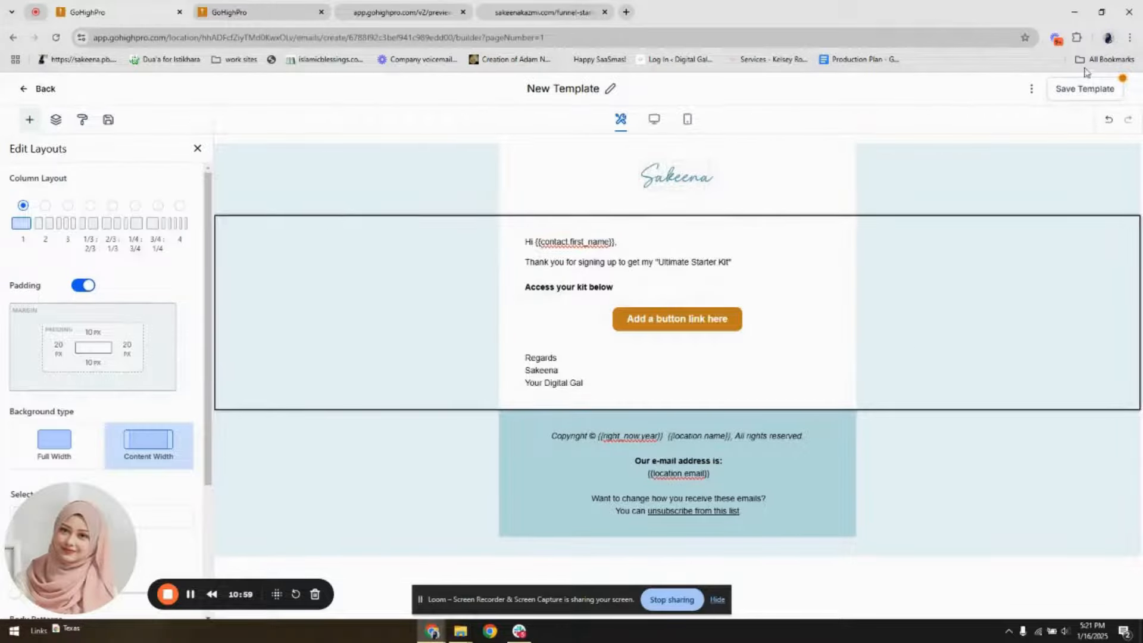
Enter an email subject in the template settings and save them
left_click(1030, 93)
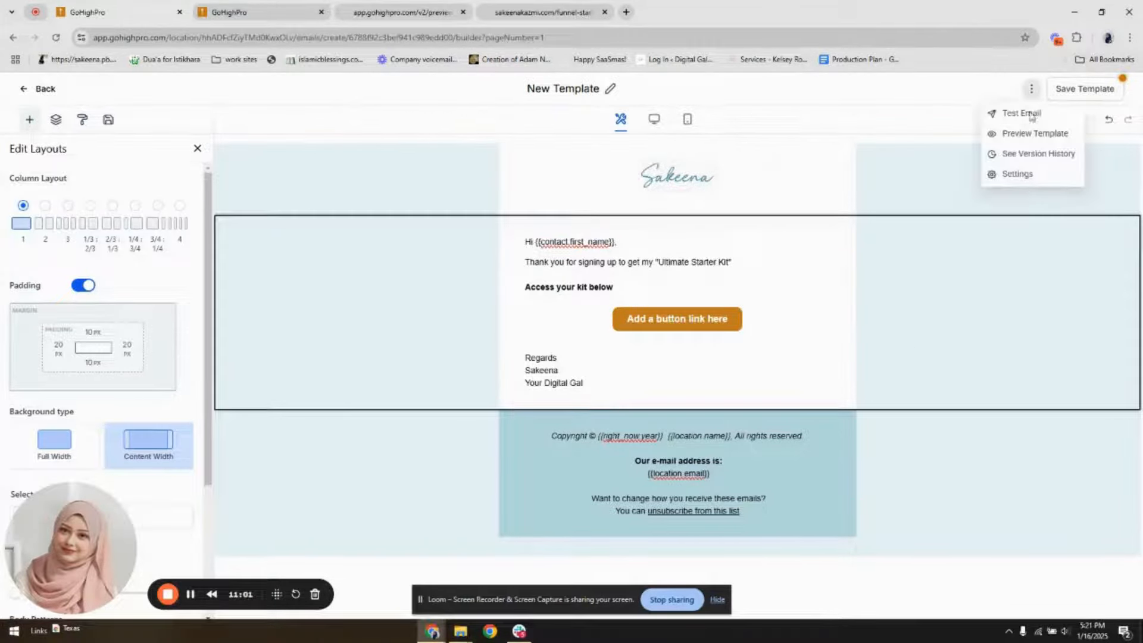
left_click(1033, 179)
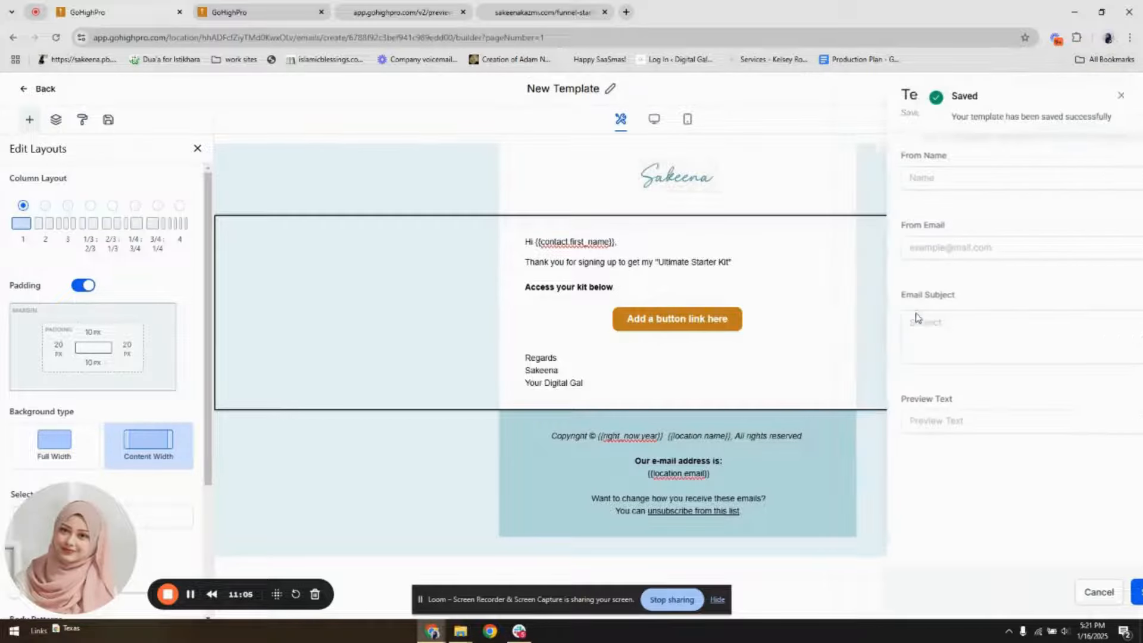
left_click(1120, 96)
left_click(1031, 91)
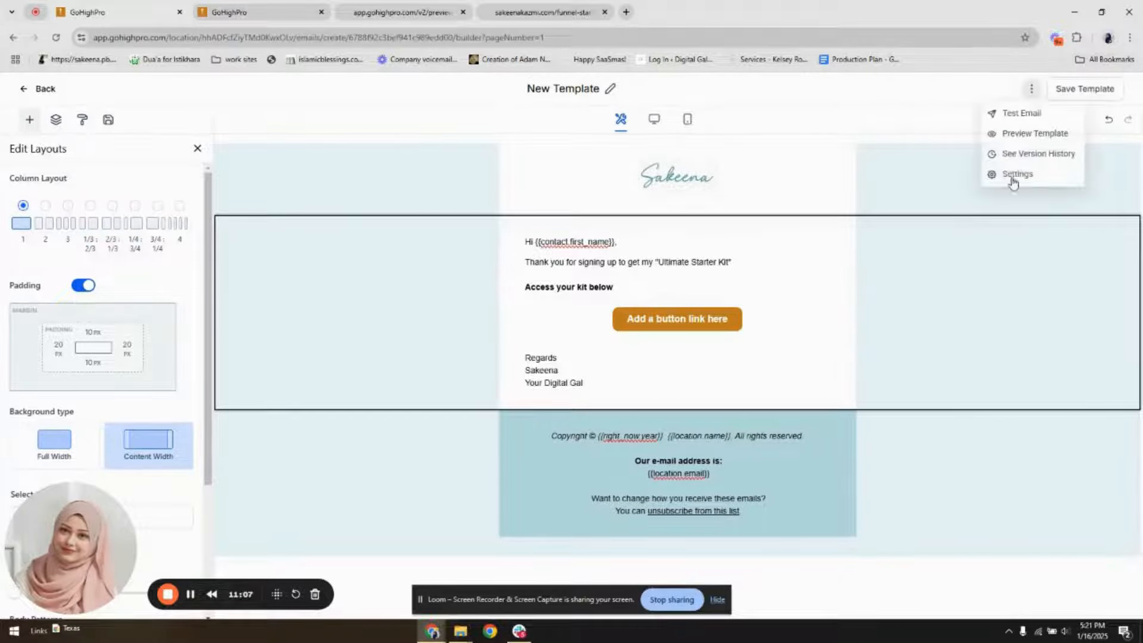
left_click(1016, 174)
left_click(933, 319)
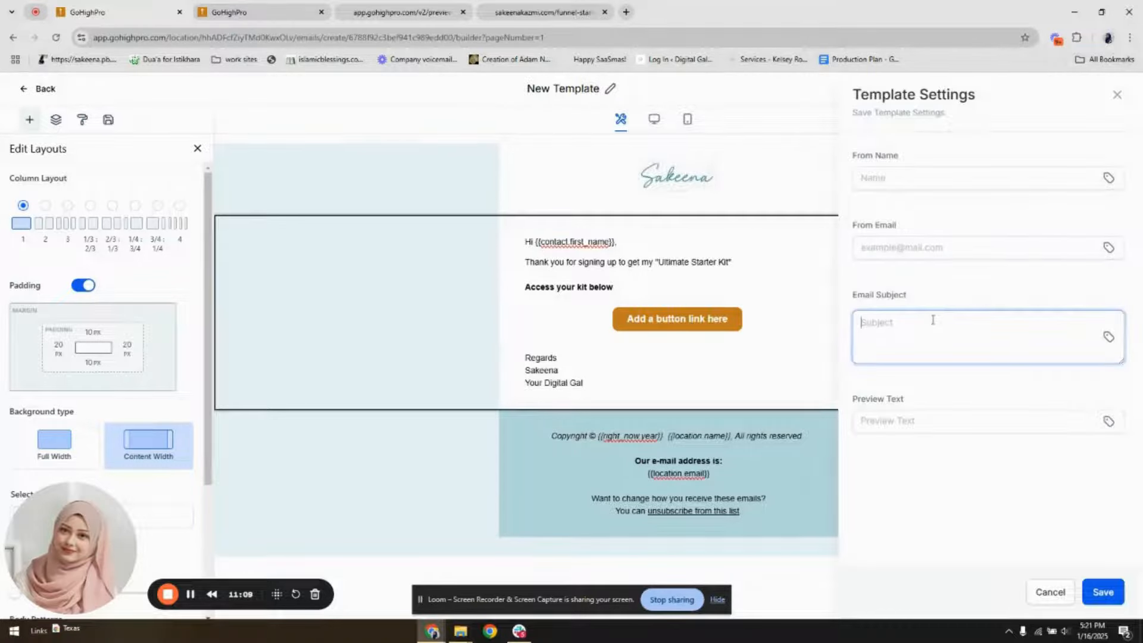
type("Access Your Kit")
left_click(1102, 592)
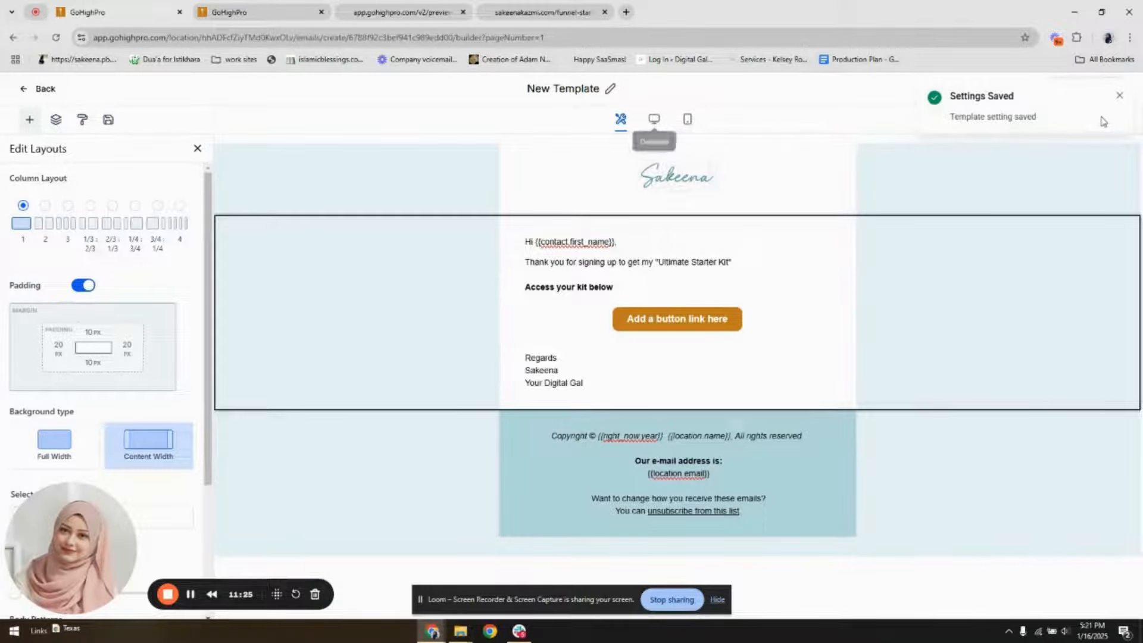
left_click(1120, 96)
Rename the email template "Demo - Starter kit" and save it
left_click(576, 89)
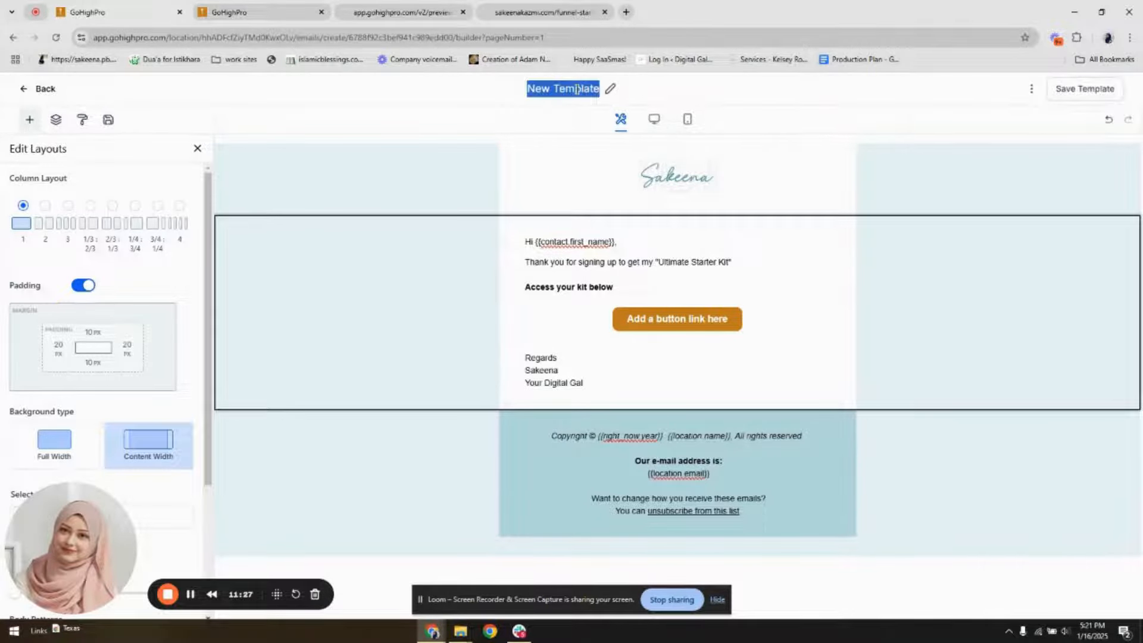
type("Demo E")
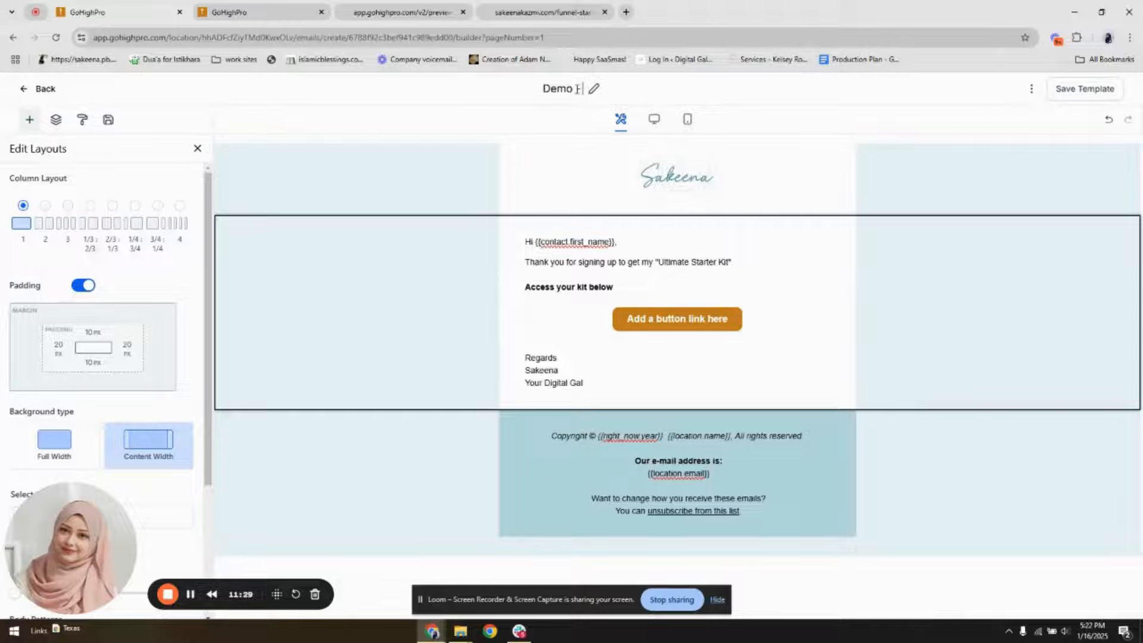
type("- Starter kit")
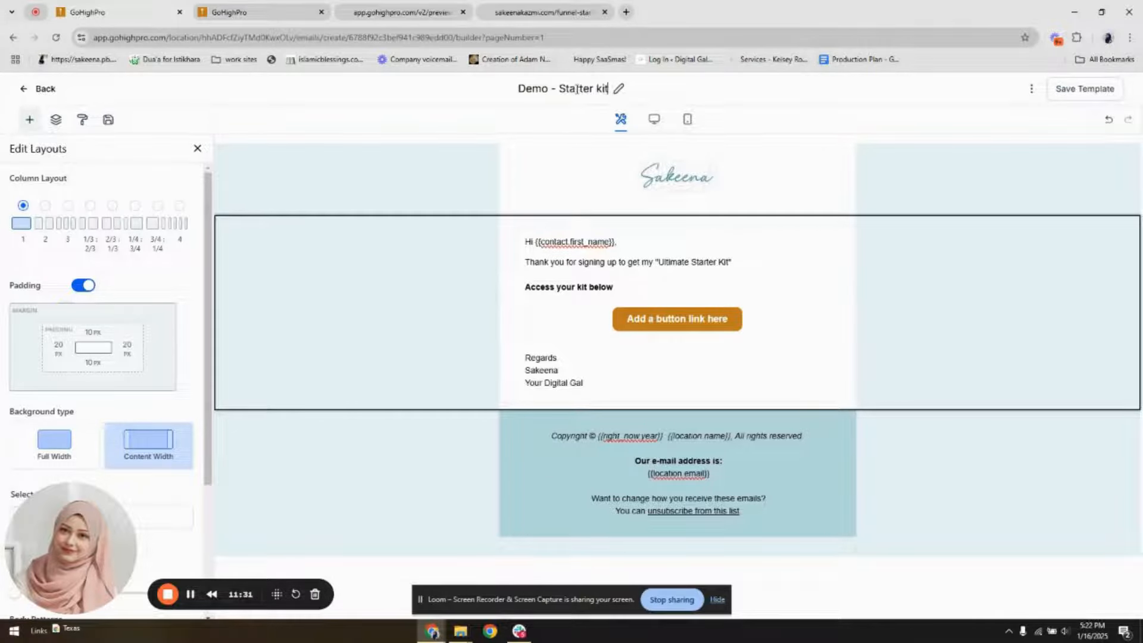
left_click(1058, 87)
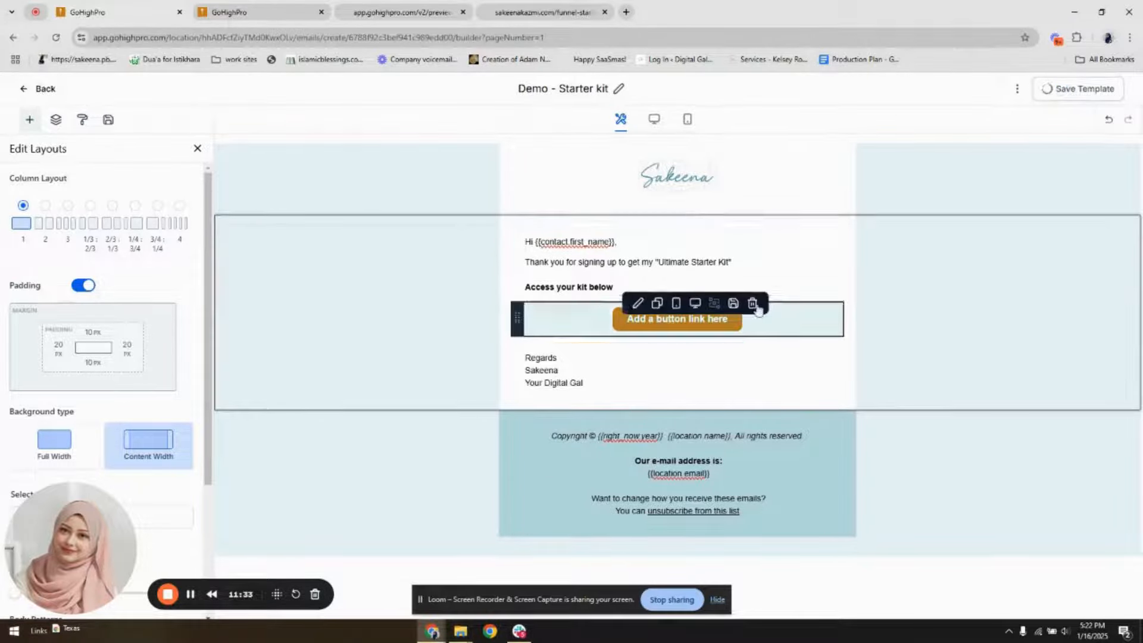
Leave the email builder, create a blank automation workflow and name it "Demo - Starter kit"
left_click(42, 88)
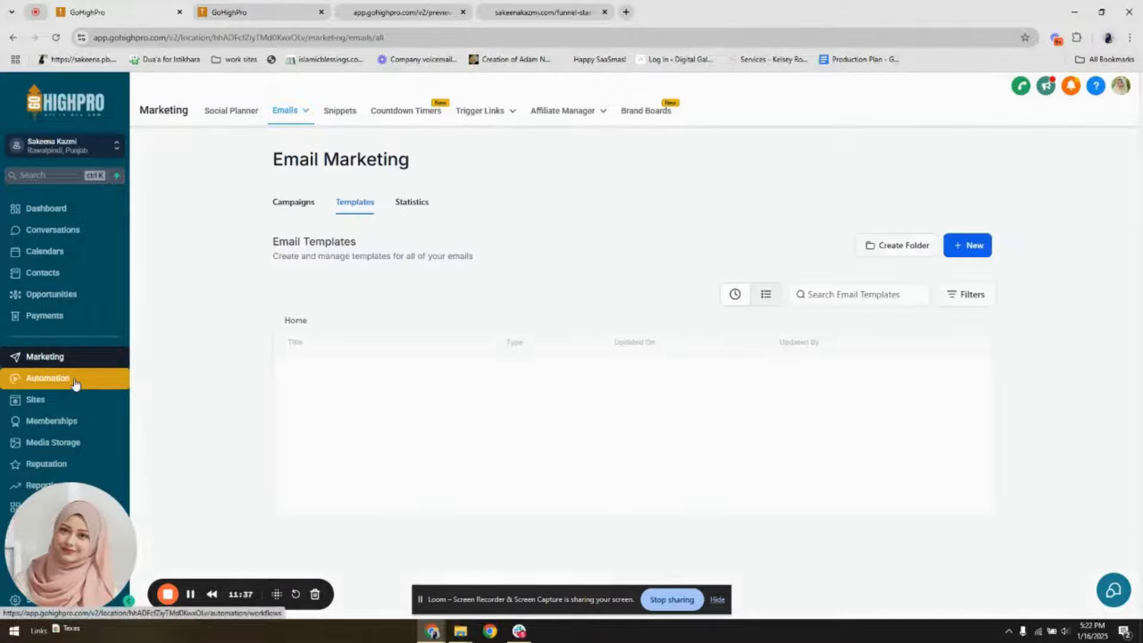
left_click(76, 379)
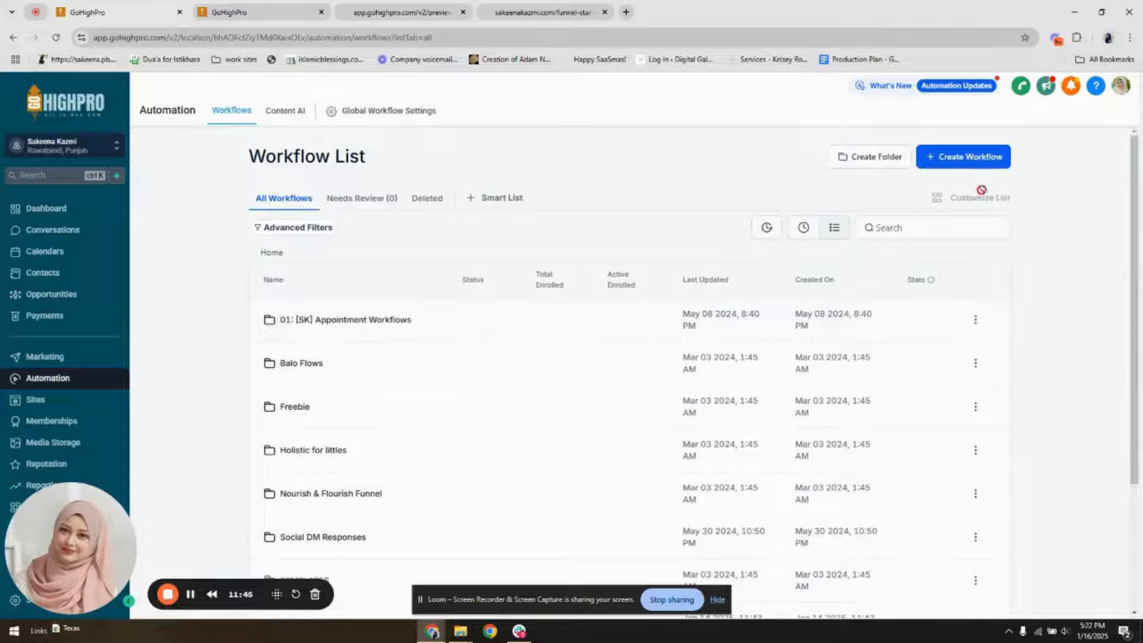
left_click(979, 164)
left_click(993, 206)
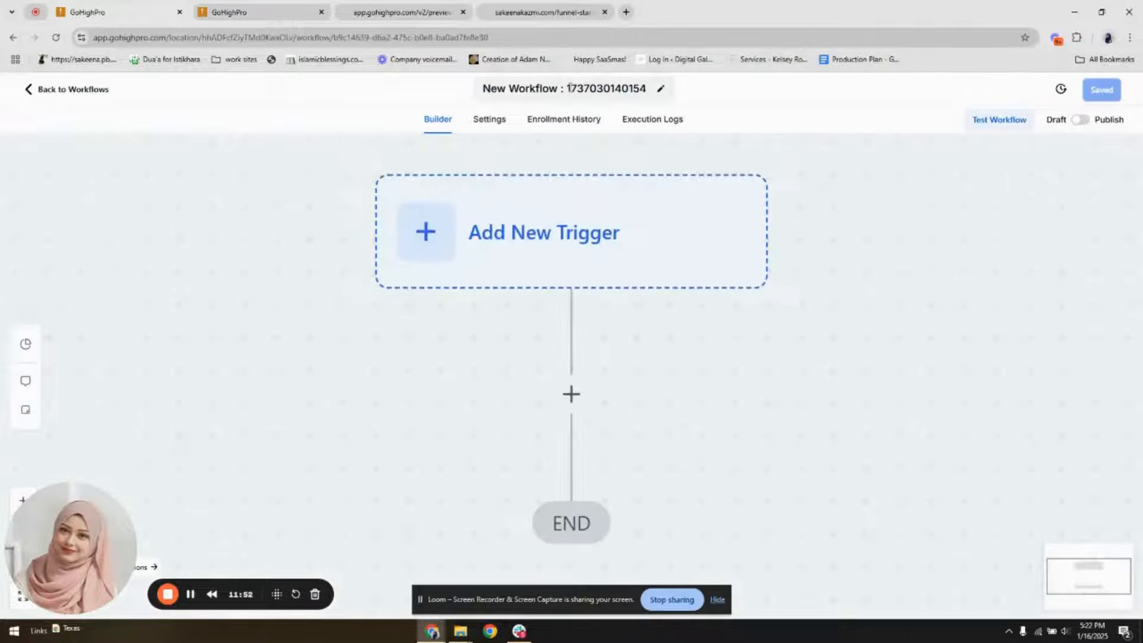
left_click(570, 88)
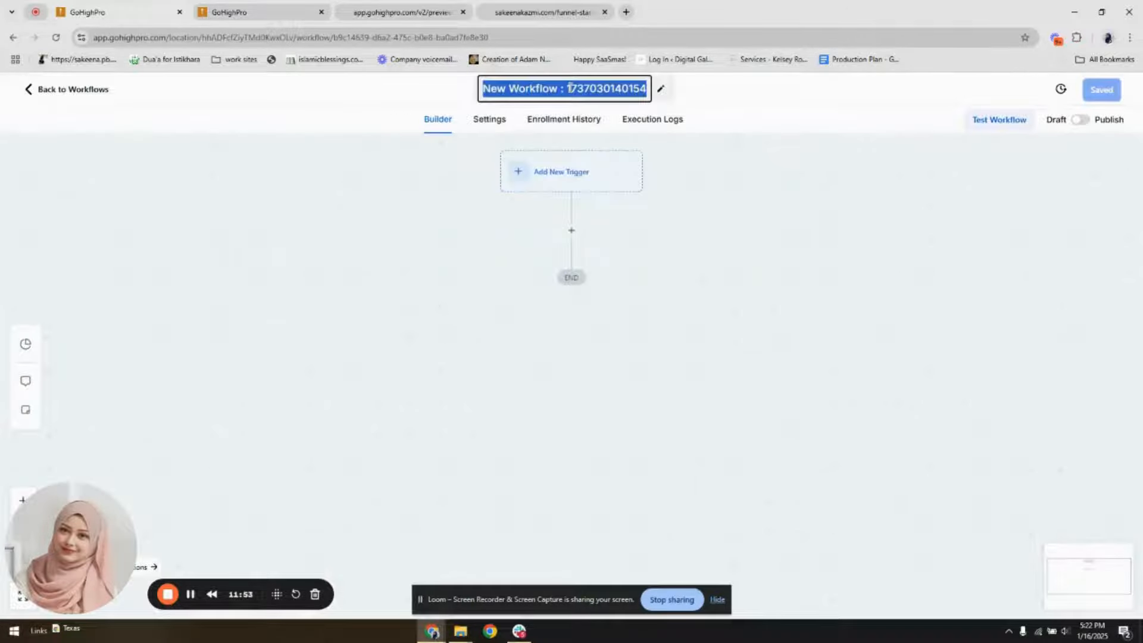
type("Demo - St")
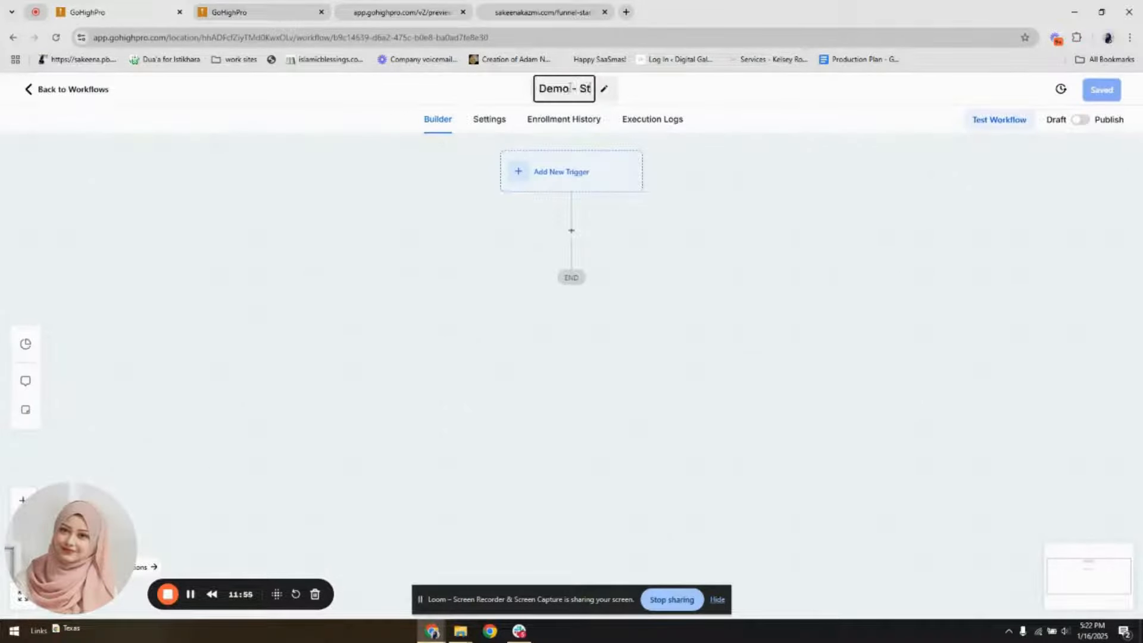
type("arter kit")
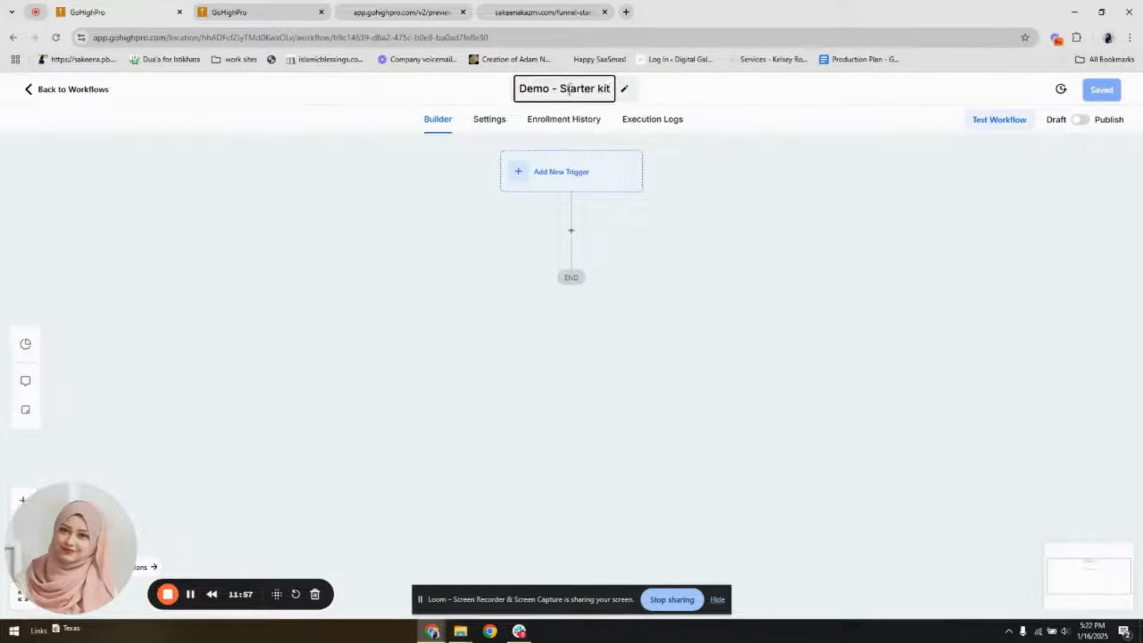
key("Return")
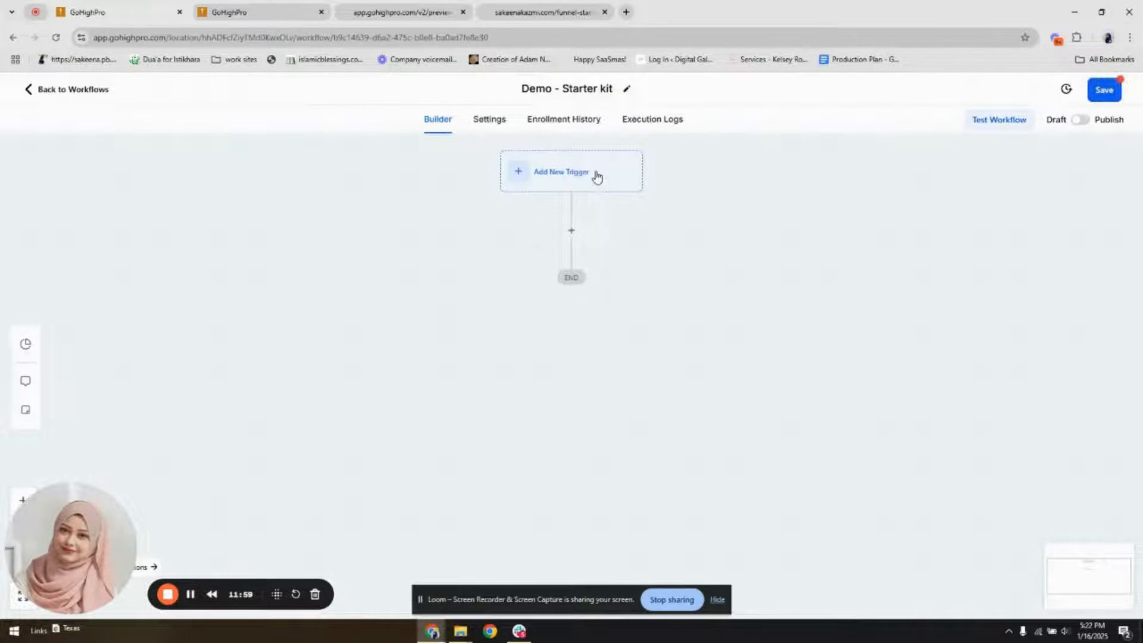
Add a Form Submitted trigger to the workflow
left_click(596, 178)
left_click(904, 207)
type("form")
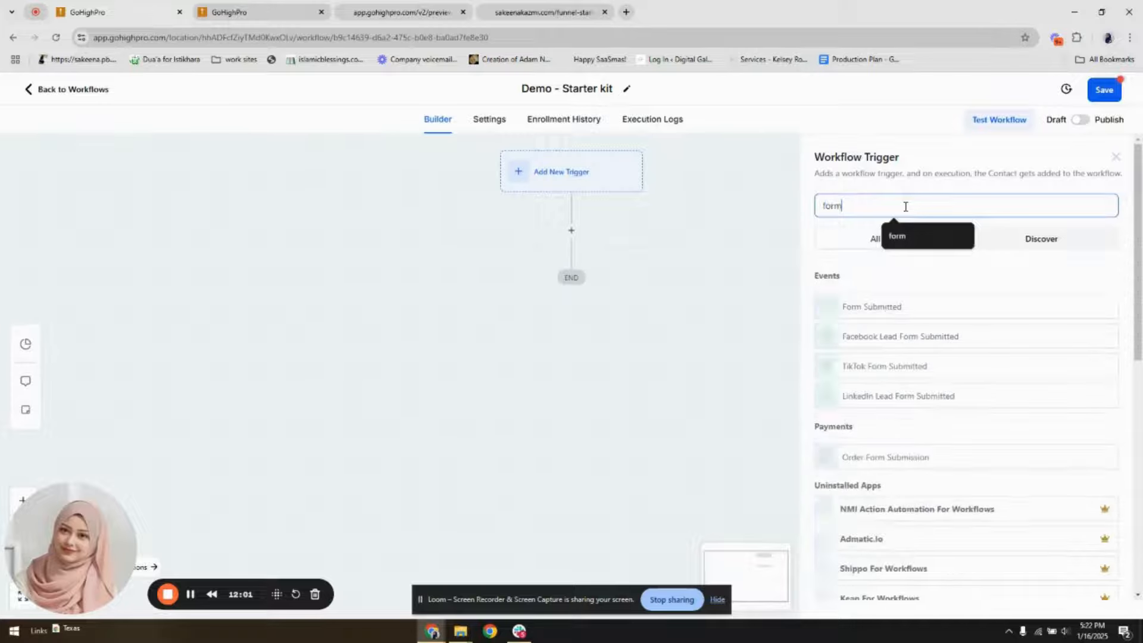
left_click(902, 304)
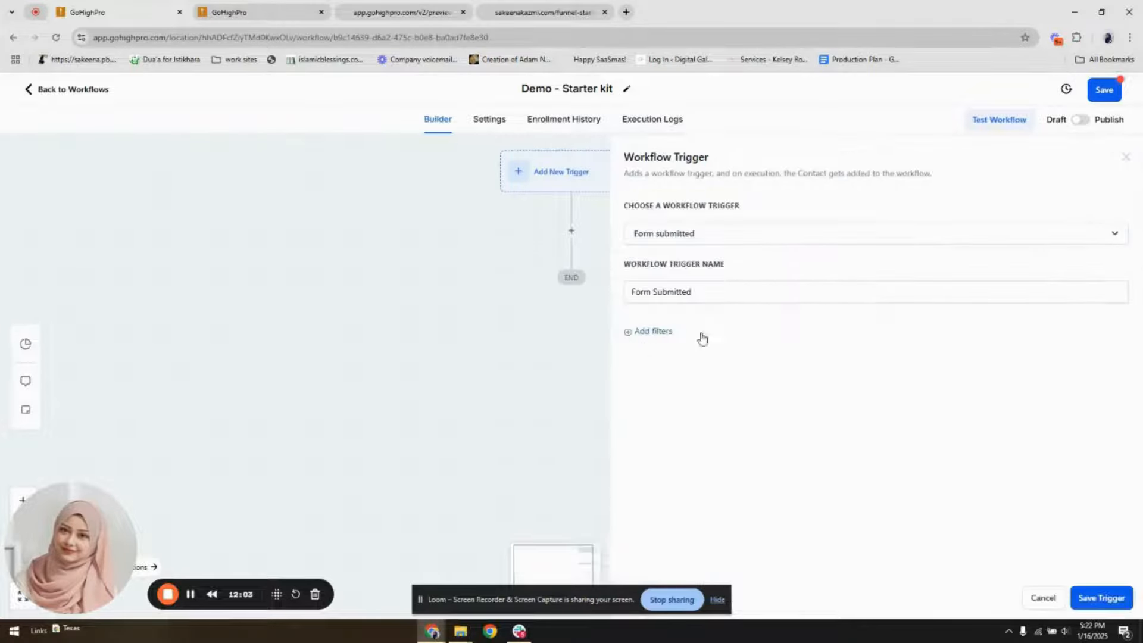
Filter the trigger to the "Demo starter kit" form, name it "Form Submitted: dEmo starter kit" and save it
left_click(649, 332)
left_click(694, 349)
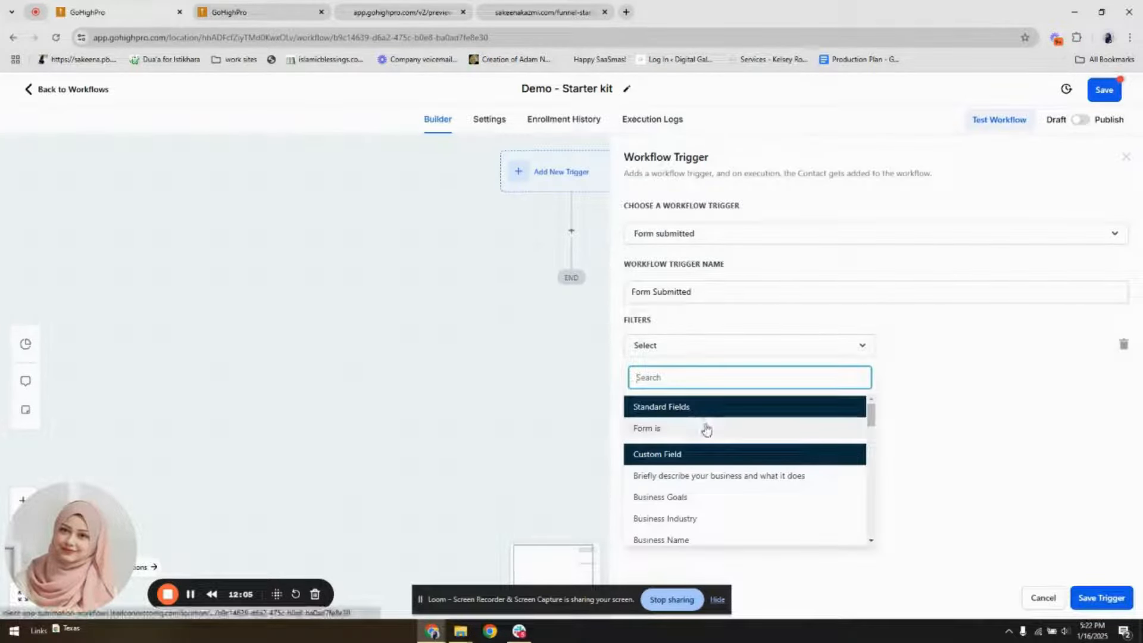
left_click(666, 292)
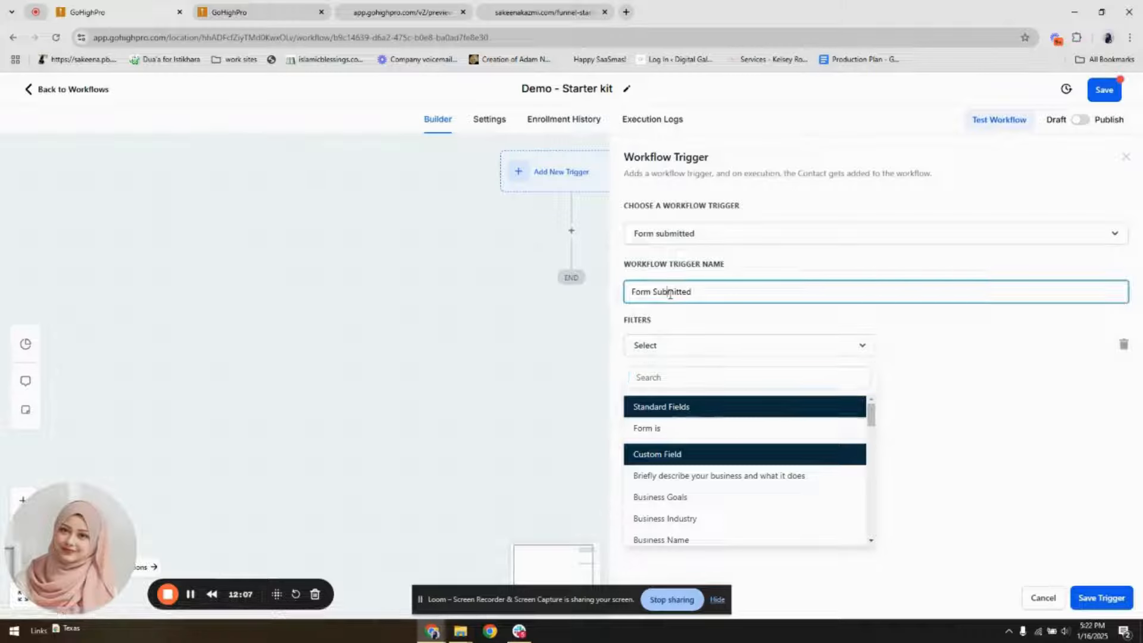
left_click(668, 349)
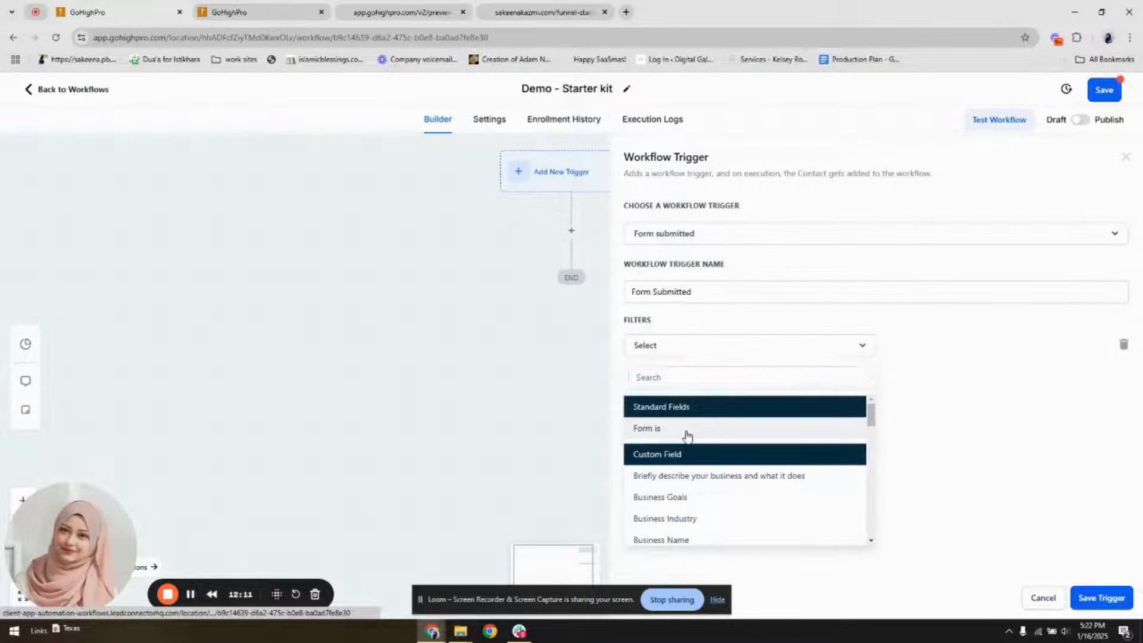
left_click(688, 430)
left_click(921, 347)
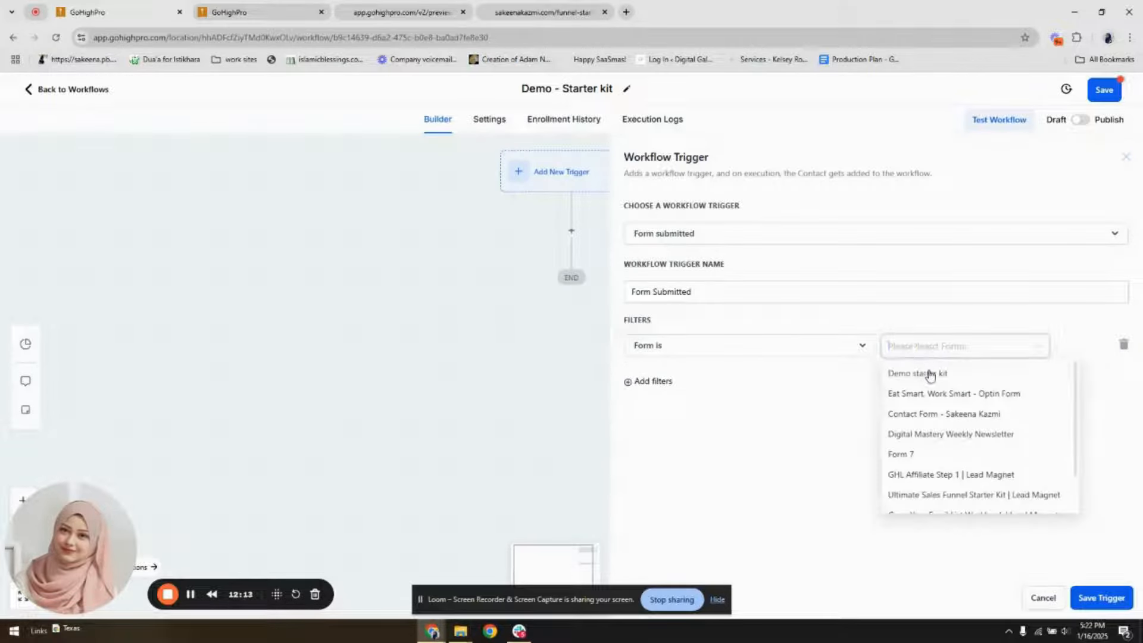
left_click(930, 374)
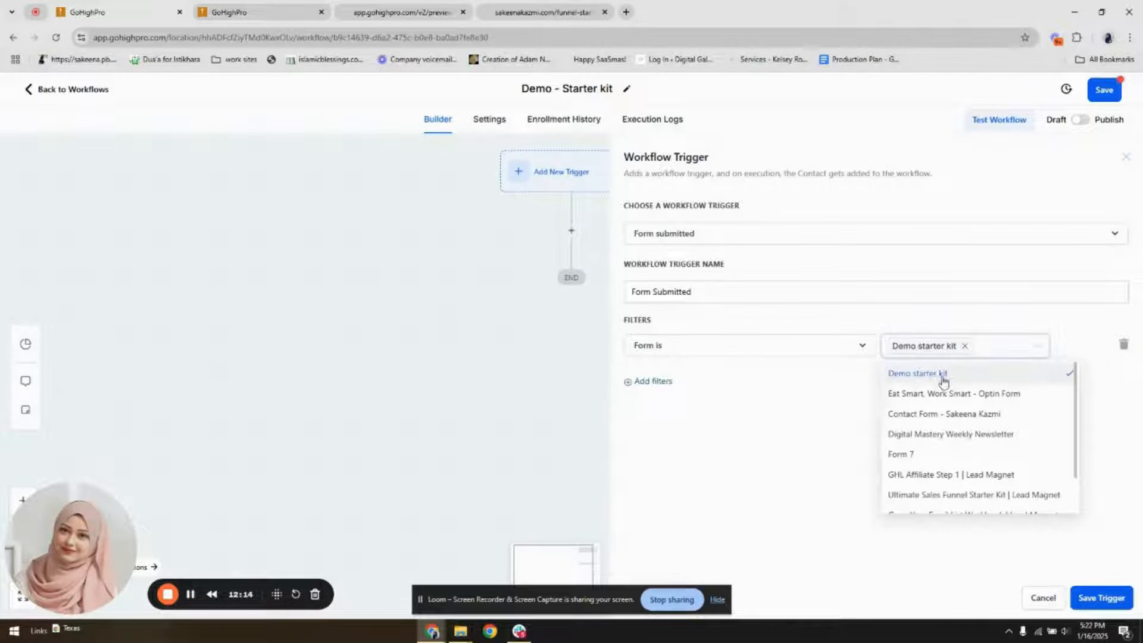
left_click(765, 295)
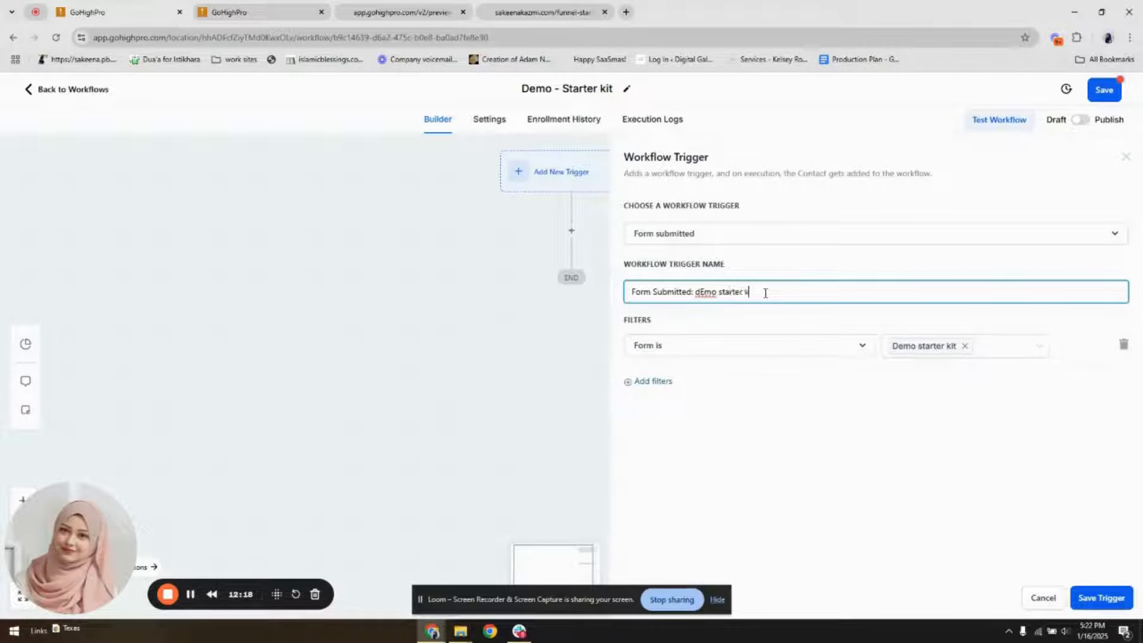
left_click(1101, 597)
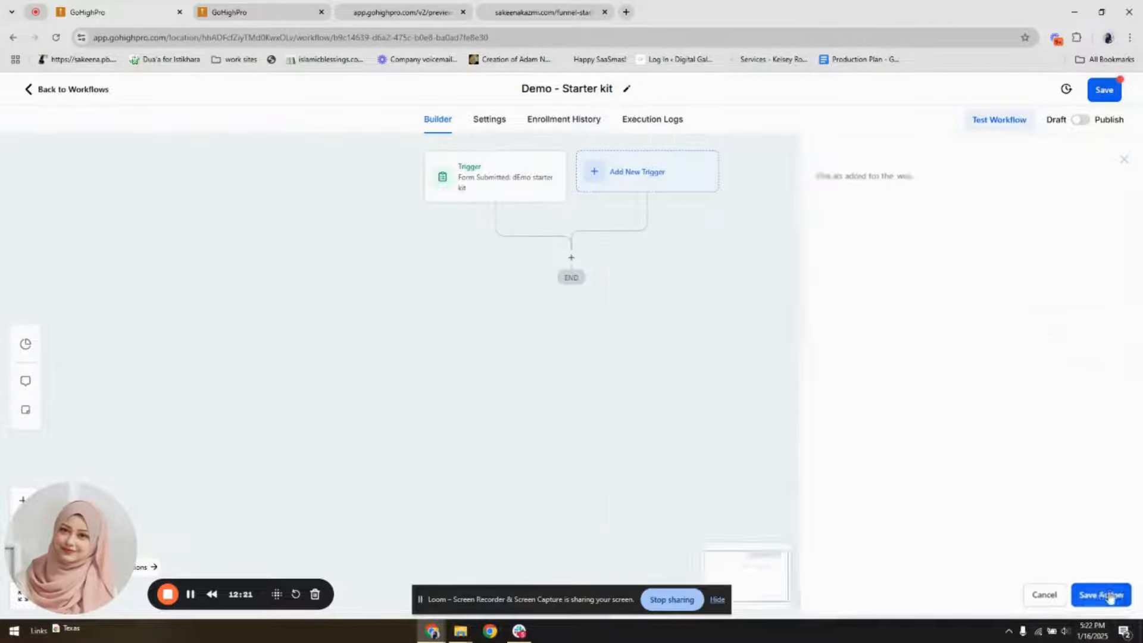
Add an Add Contact Tag action below the form trigger in the workflow
left_click(574, 256)
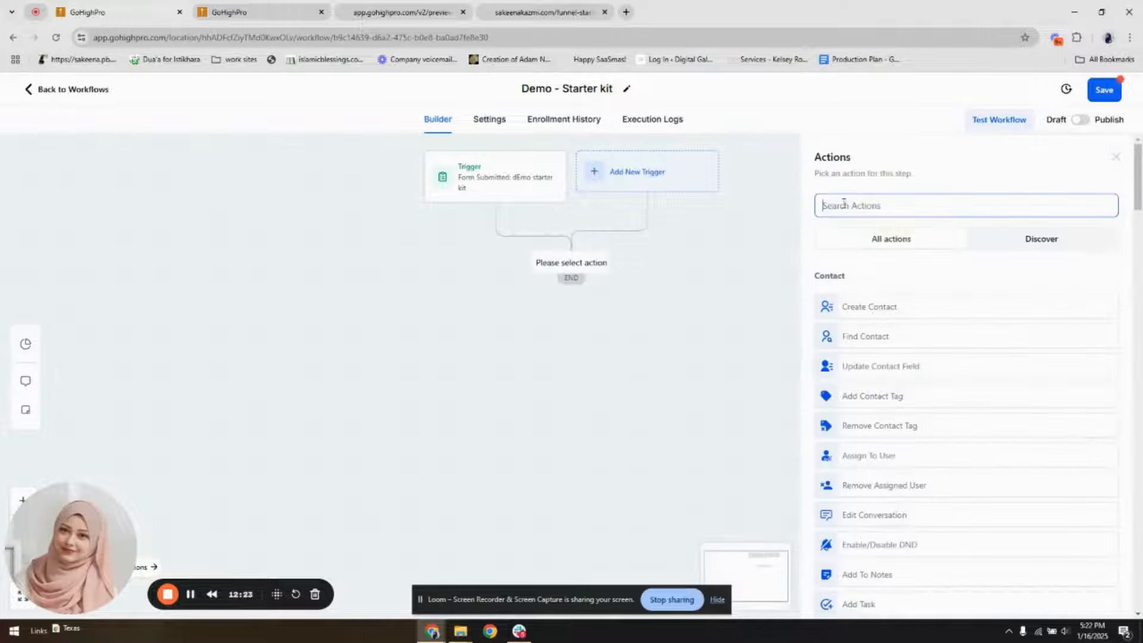
left_click(856, 198)
type("tag")
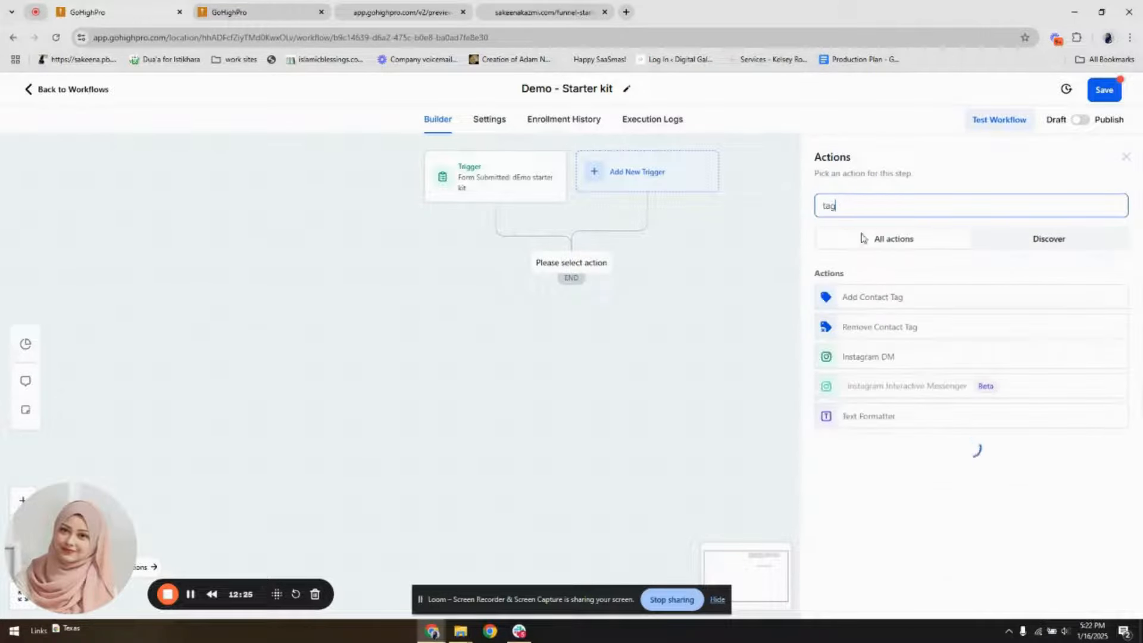
left_click(892, 307)
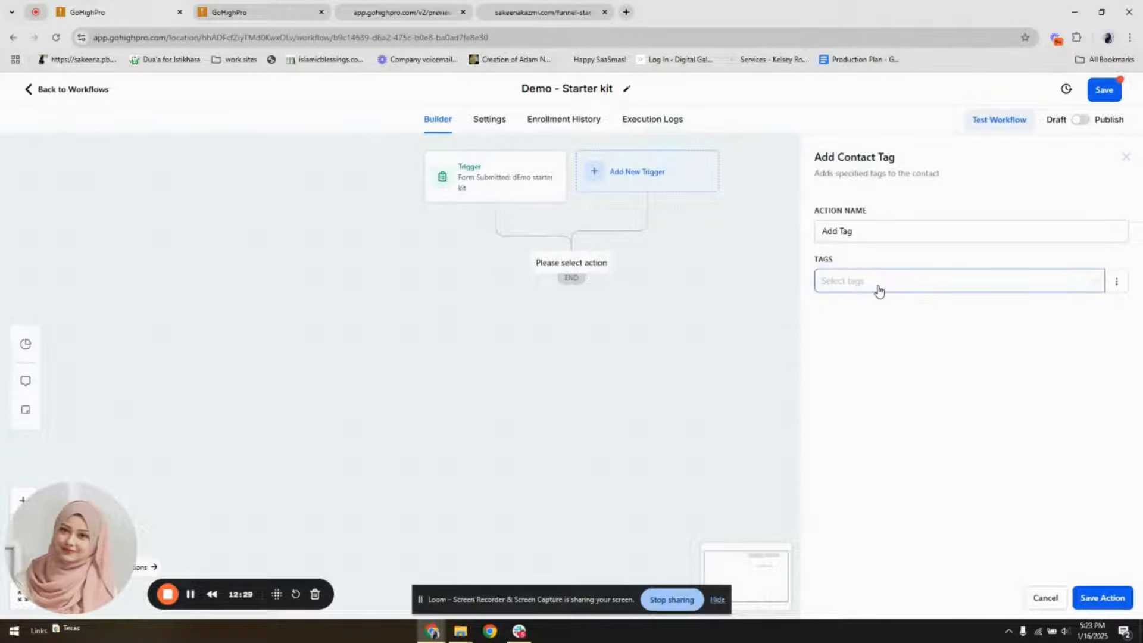
Create the new tag "demo starter kit" for the Add Tag action and save the action
left_click(879, 292)
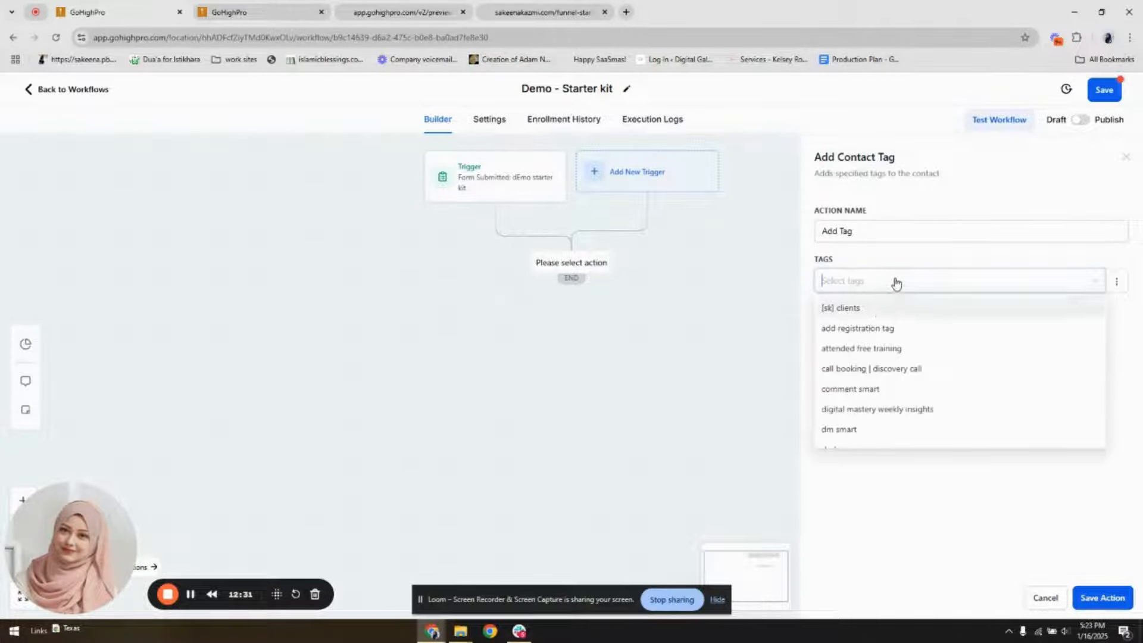
type("demo st")
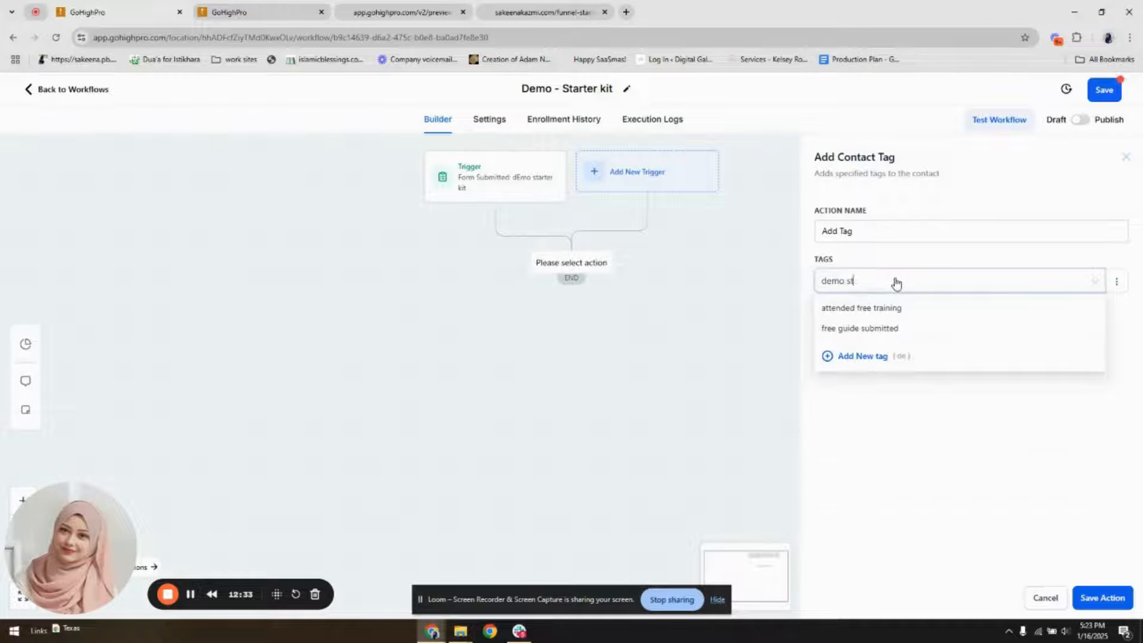
type("arter kit")
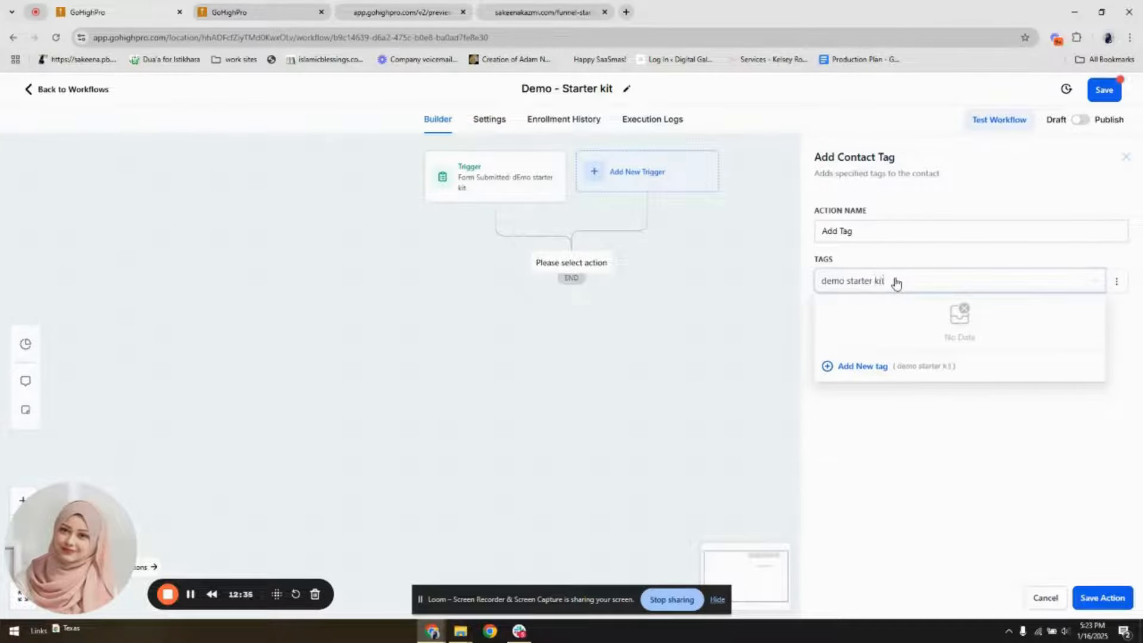
left_click(861, 366)
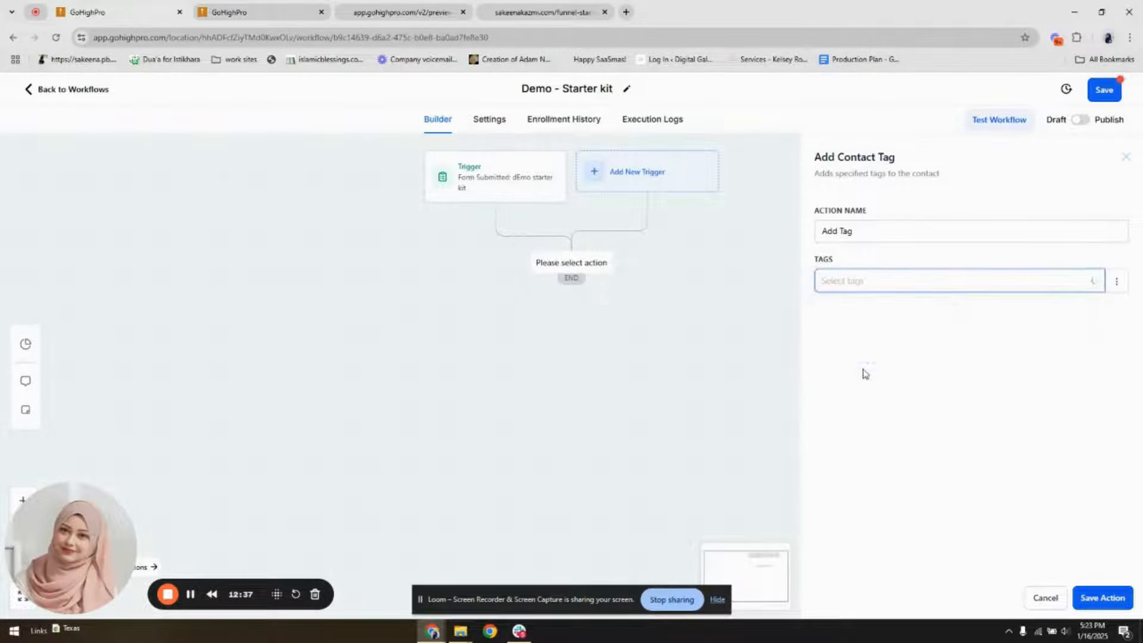
left_click(1102, 595)
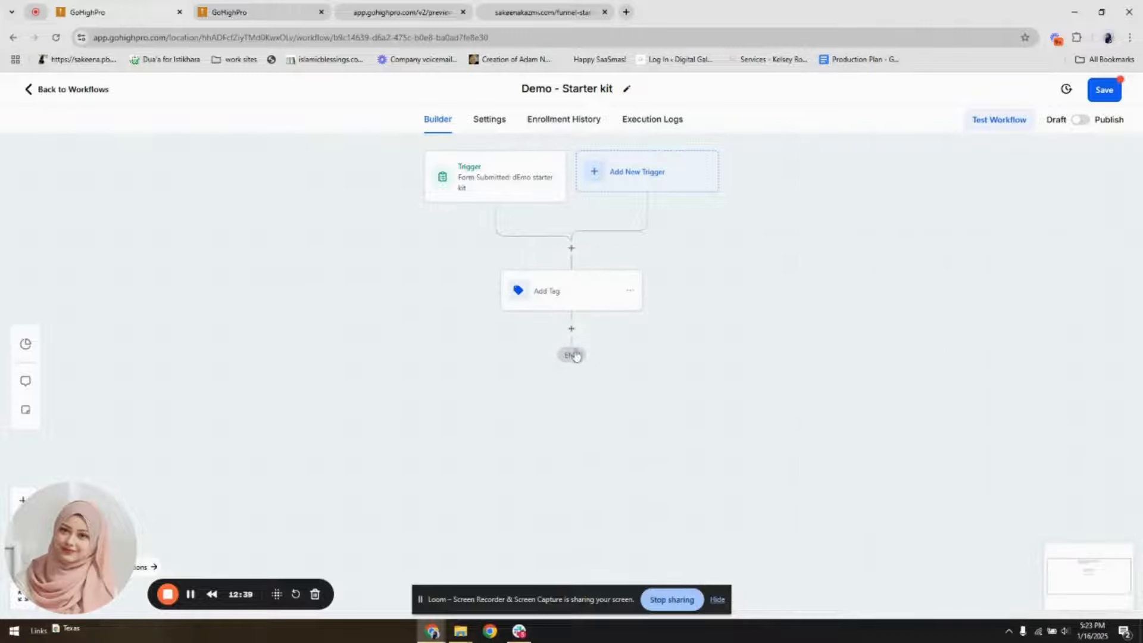
Add a Send Email action after the Add Tag action
left_click(571, 329)
type("se")
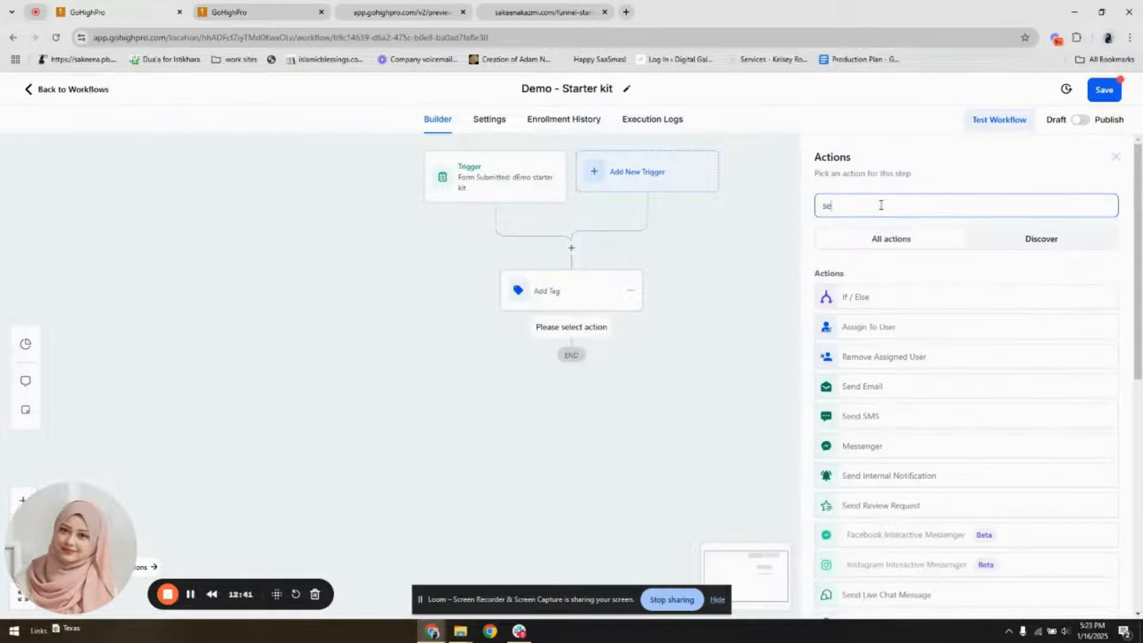
left_click_drag(881, 205, 814, 222)
type("email")
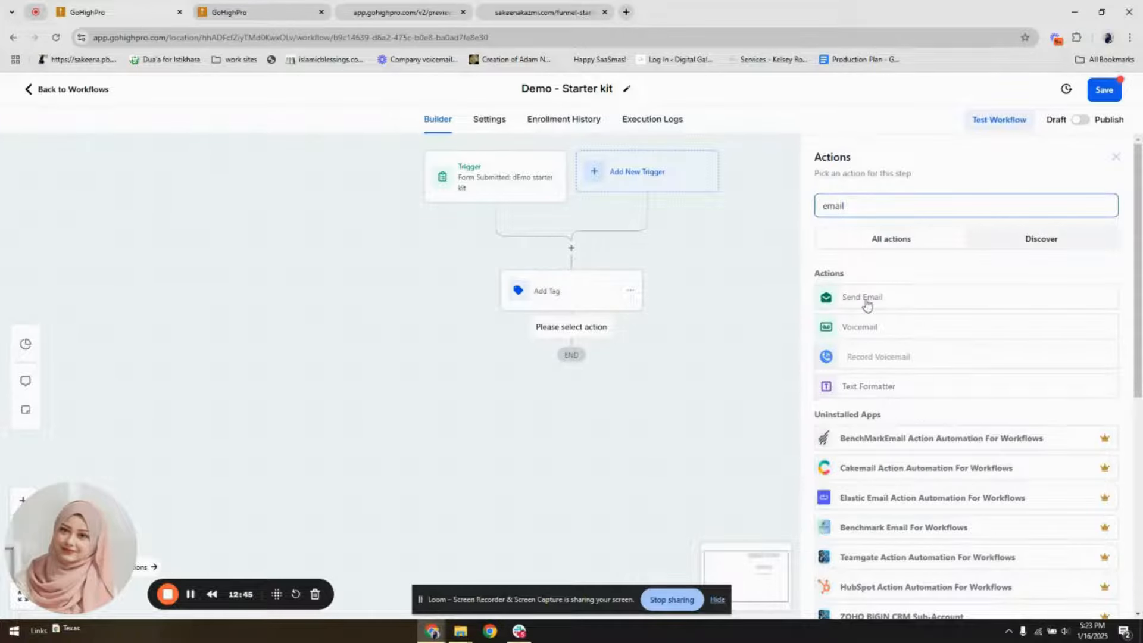
left_click(862, 300)
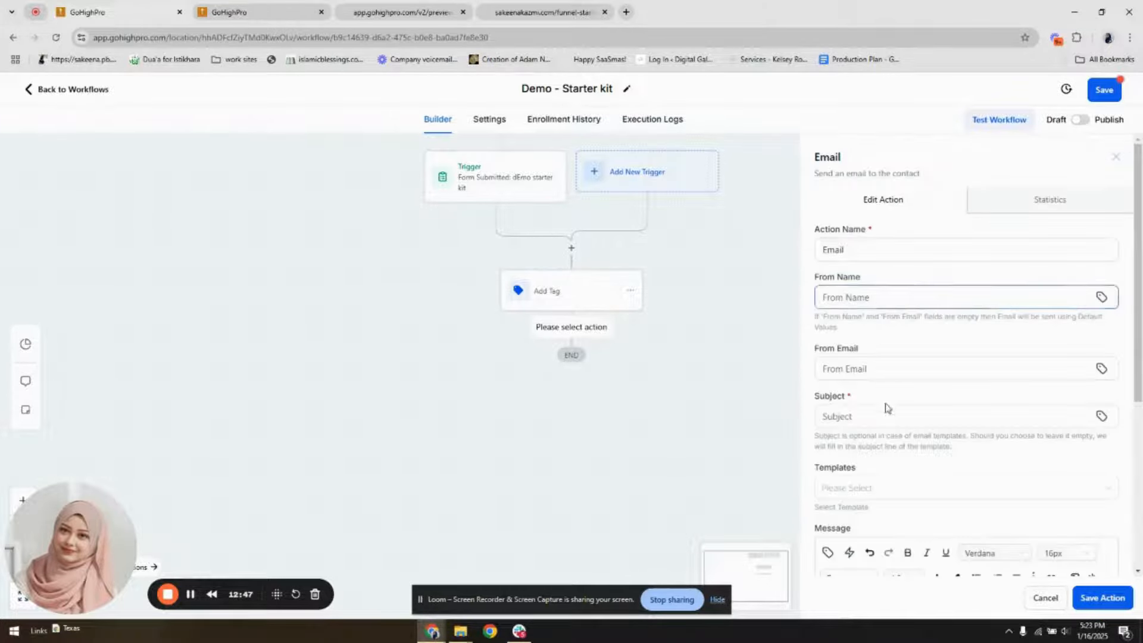
Choose the "Demo - Starter kit" template for the email action
scroll(863, 417, "down", 3)
left_click(893, 313)
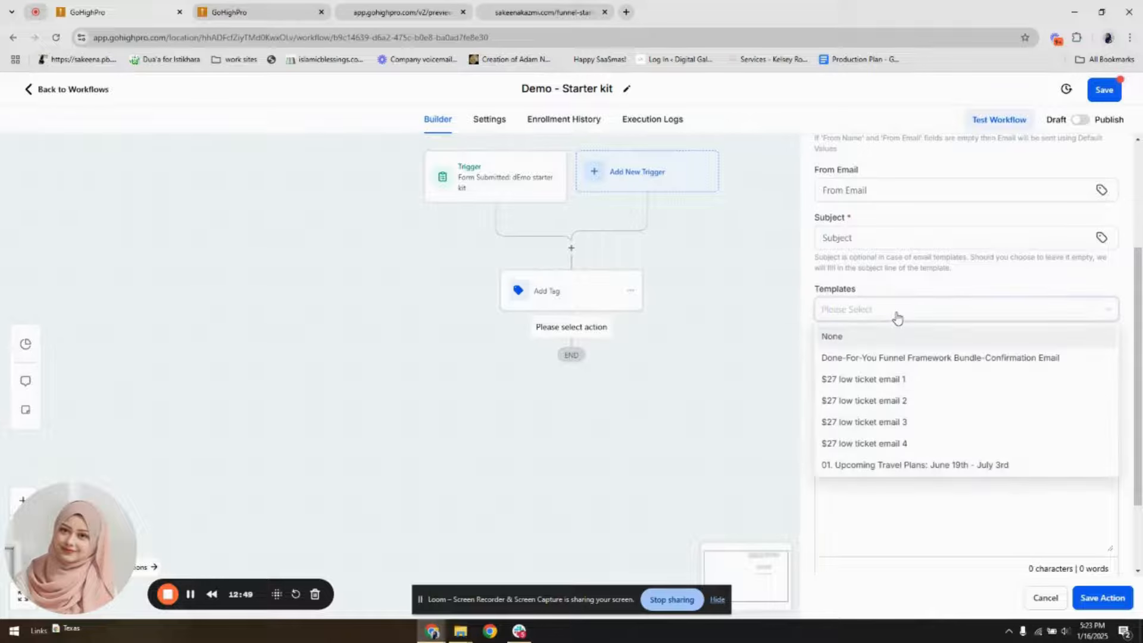
type("demo")
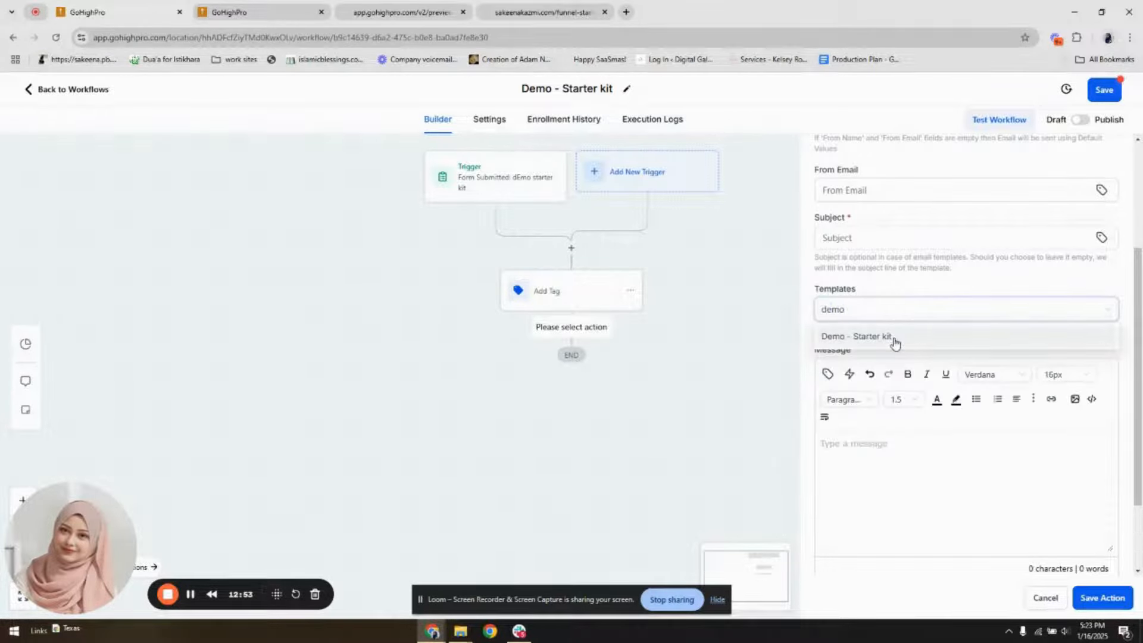
left_click(887, 336)
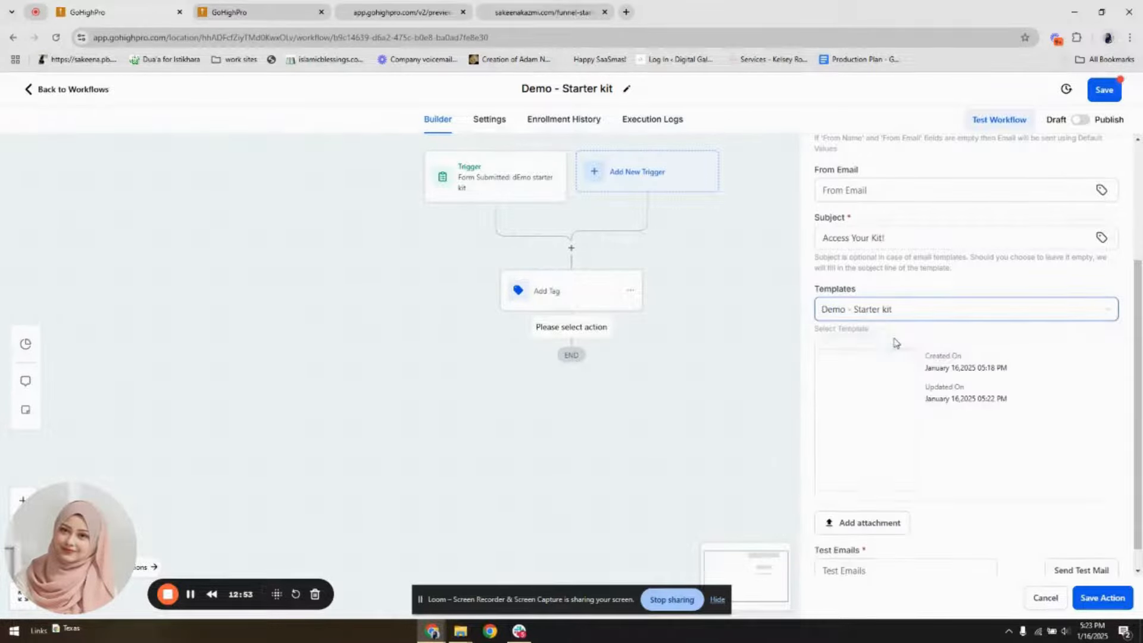
left_click_drag(896, 243, 820, 237)
Enter the sender's full name, set the From Email to {{custom_values.sender_email_address}} and save the email action
scroll(870, 266, "up", 3)
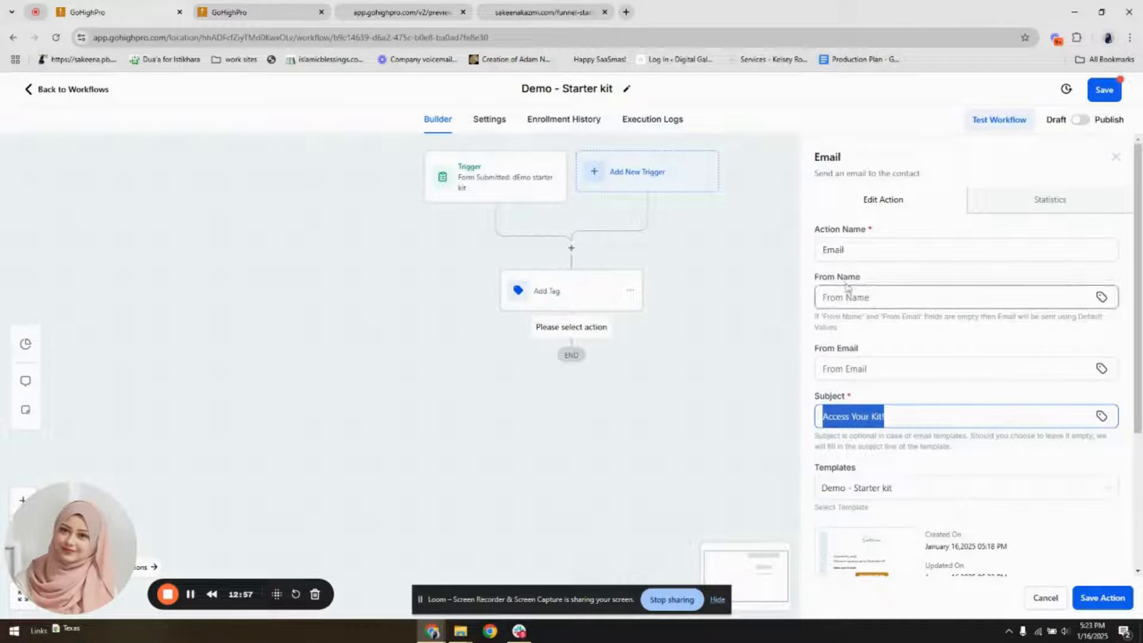
left_click(873, 297)
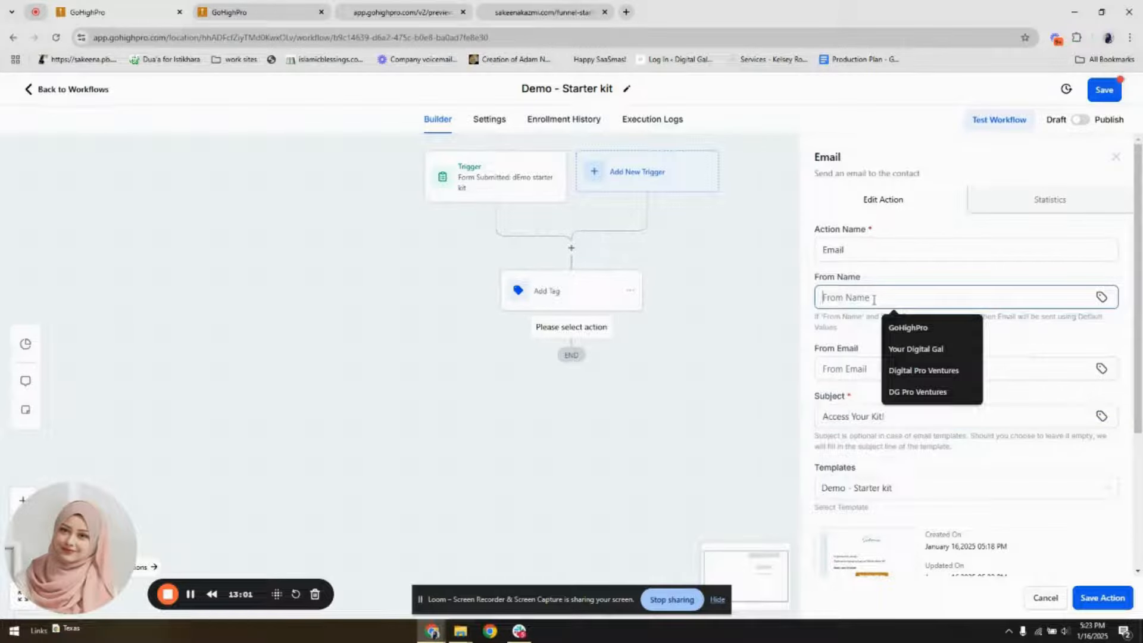
type("Sakeena K")
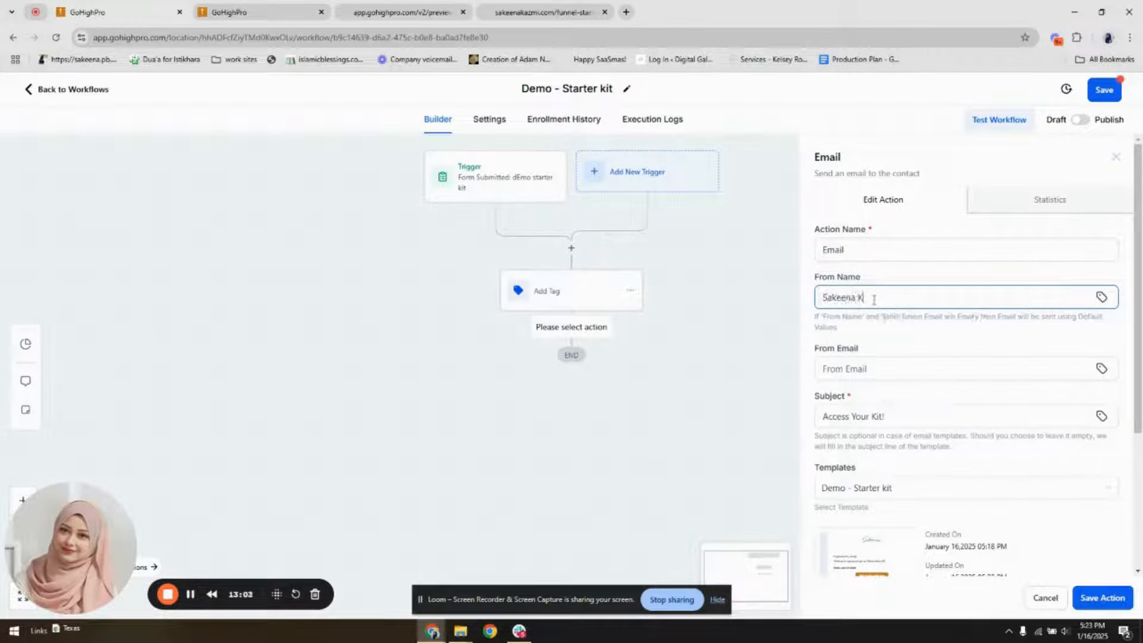
type("azmi")
left_click(908, 367)
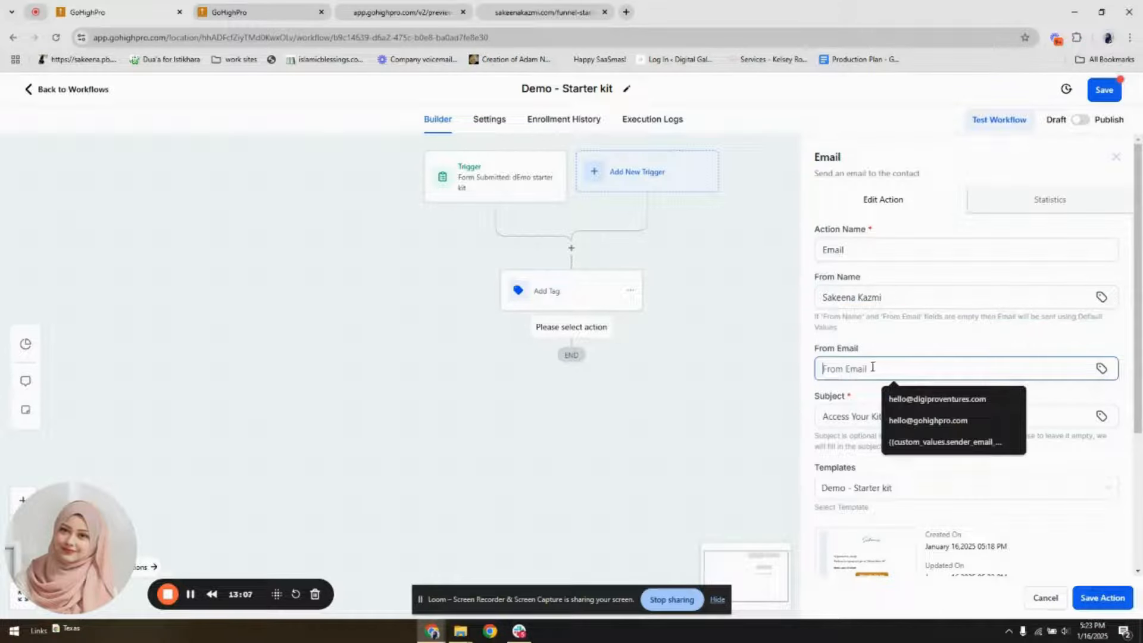
left_click(966, 443)
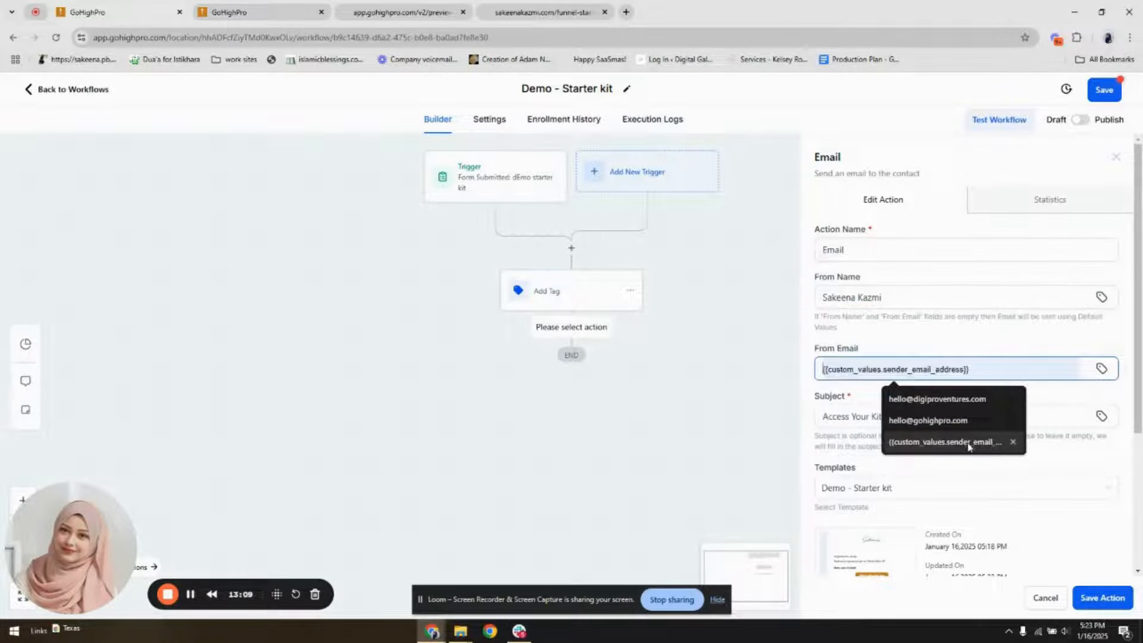
left_click(1104, 598)
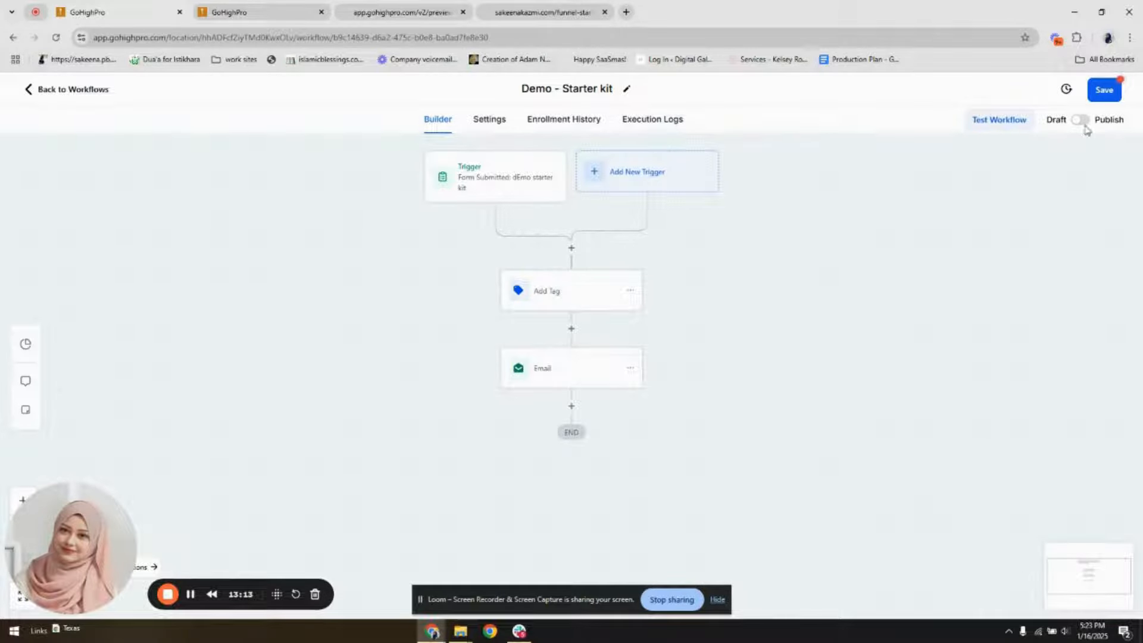
Switch the workflow from draft to published and save it
left_click(1082, 122)
left_click(1104, 91)
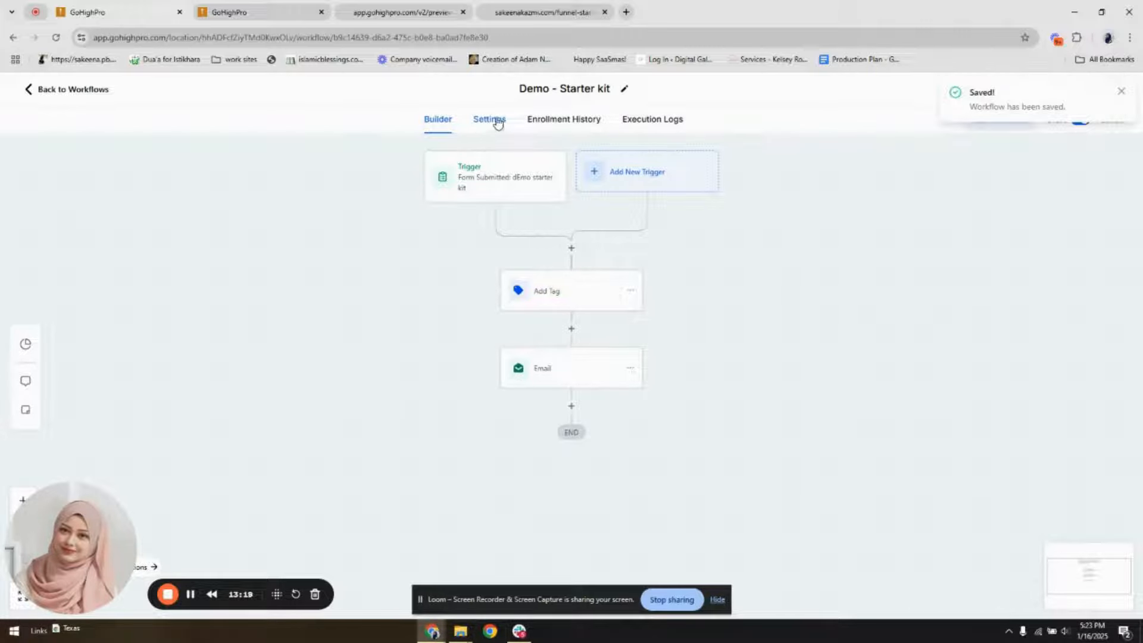
Set the workflow's default sender details to the Friendly Sender Name and Sender Email Address custom values and save the workflow
left_click(490, 119)
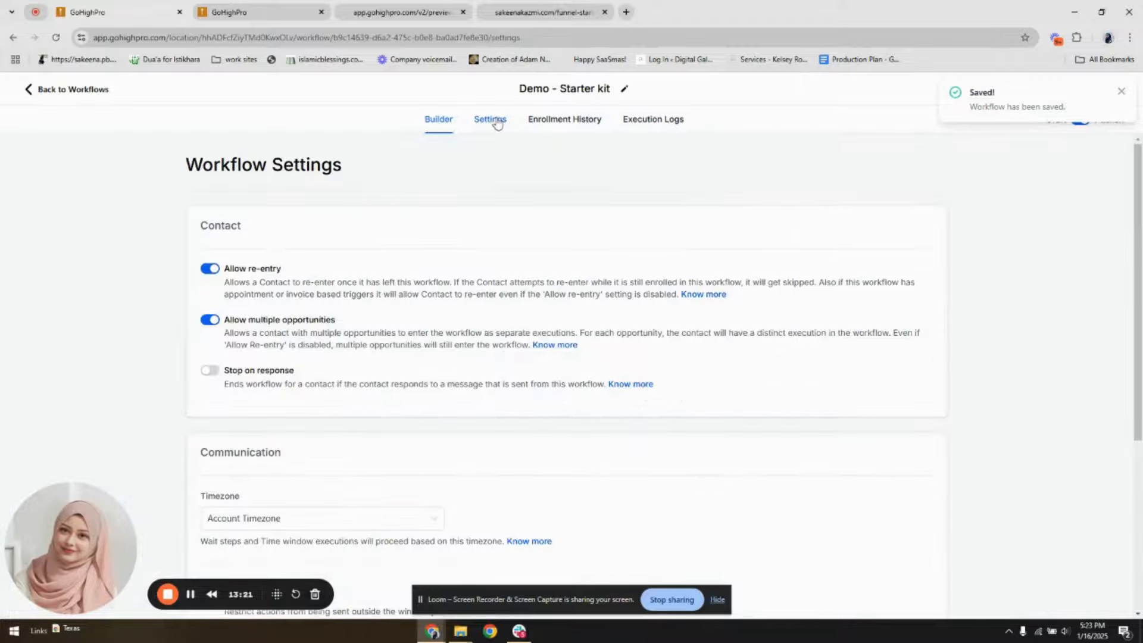
scroll(315, 374, "down", 5)
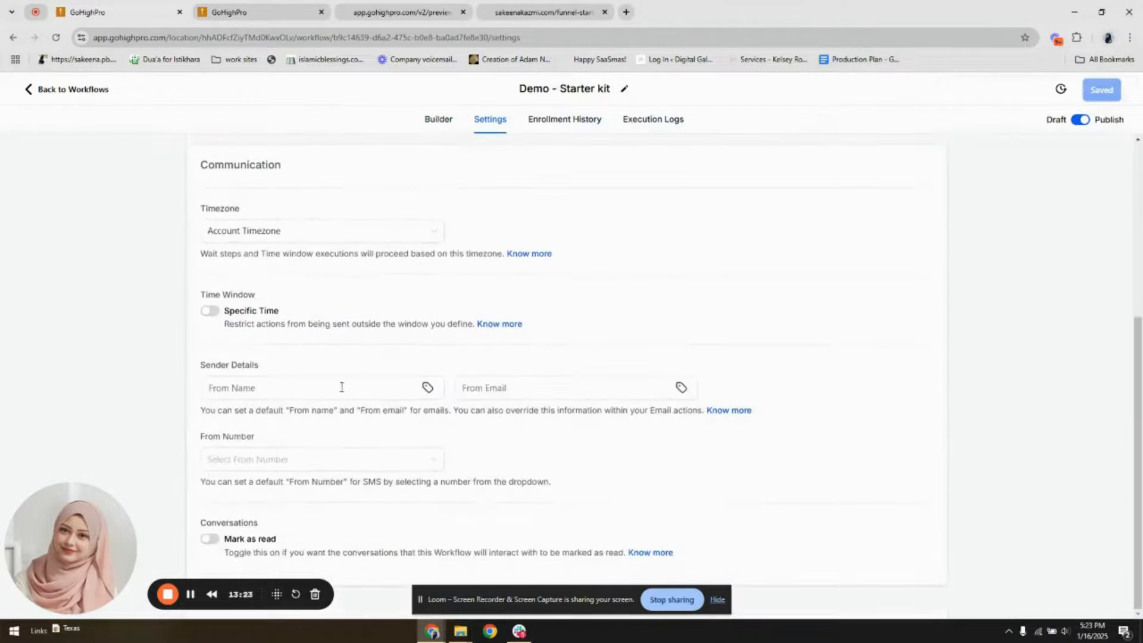
left_click(428, 390)
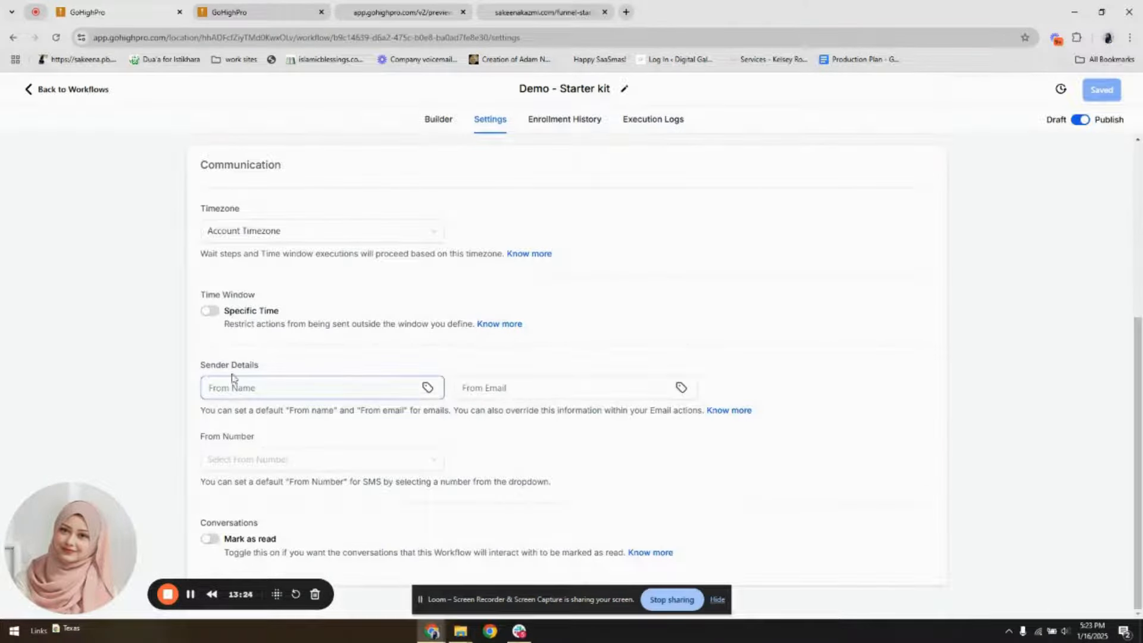
left_click(427, 387)
left_click(365, 363)
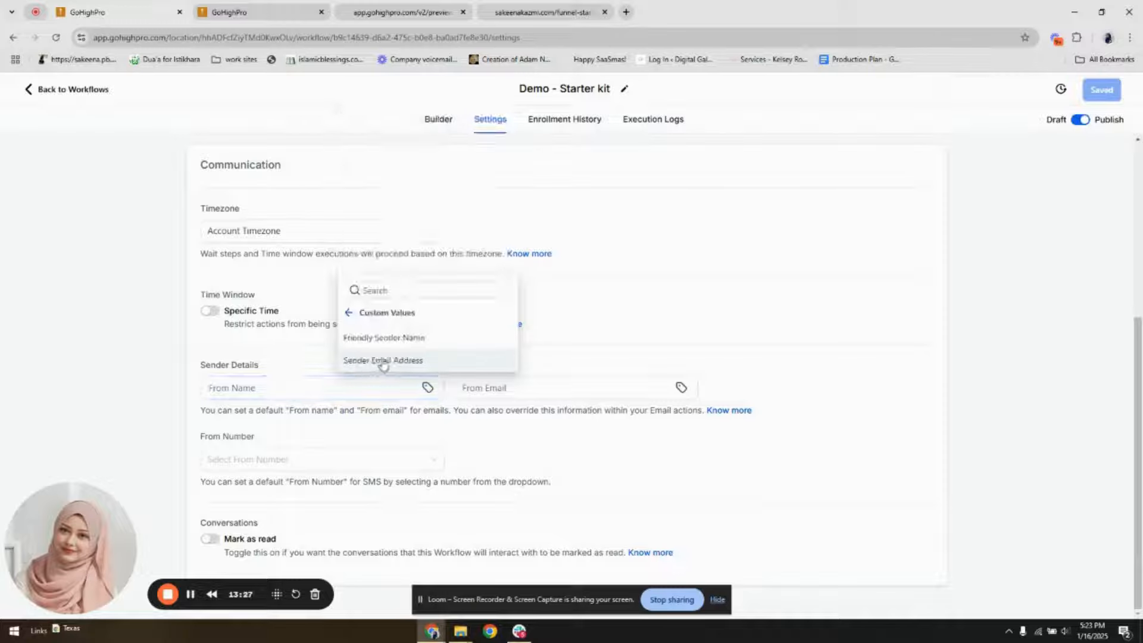
left_click(405, 338)
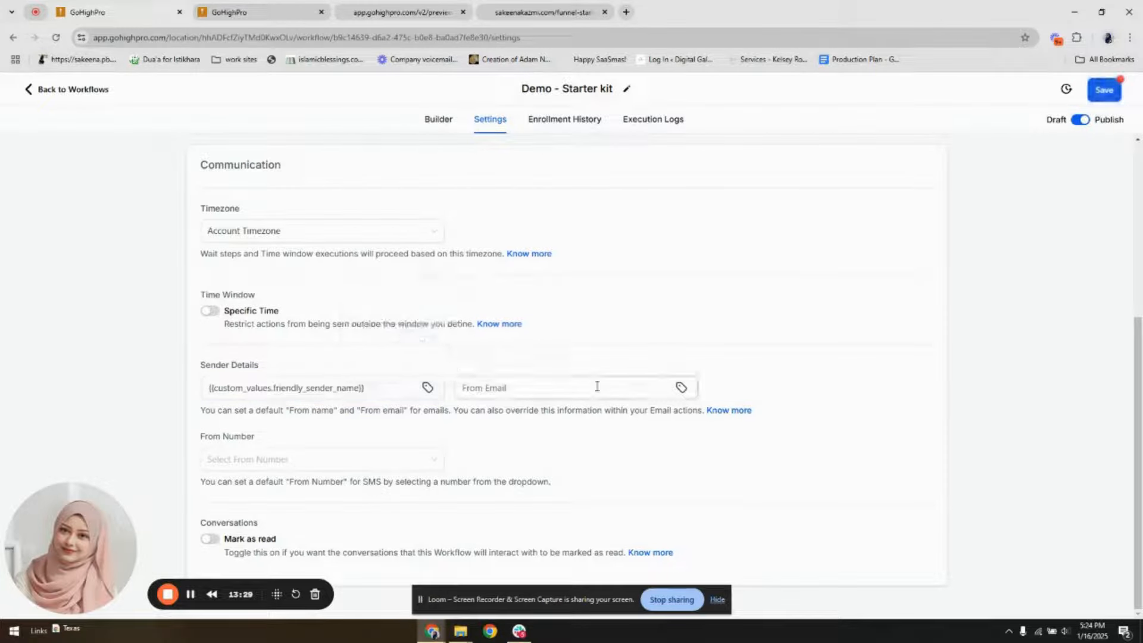
left_click(681, 388)
left_click(639, 361)
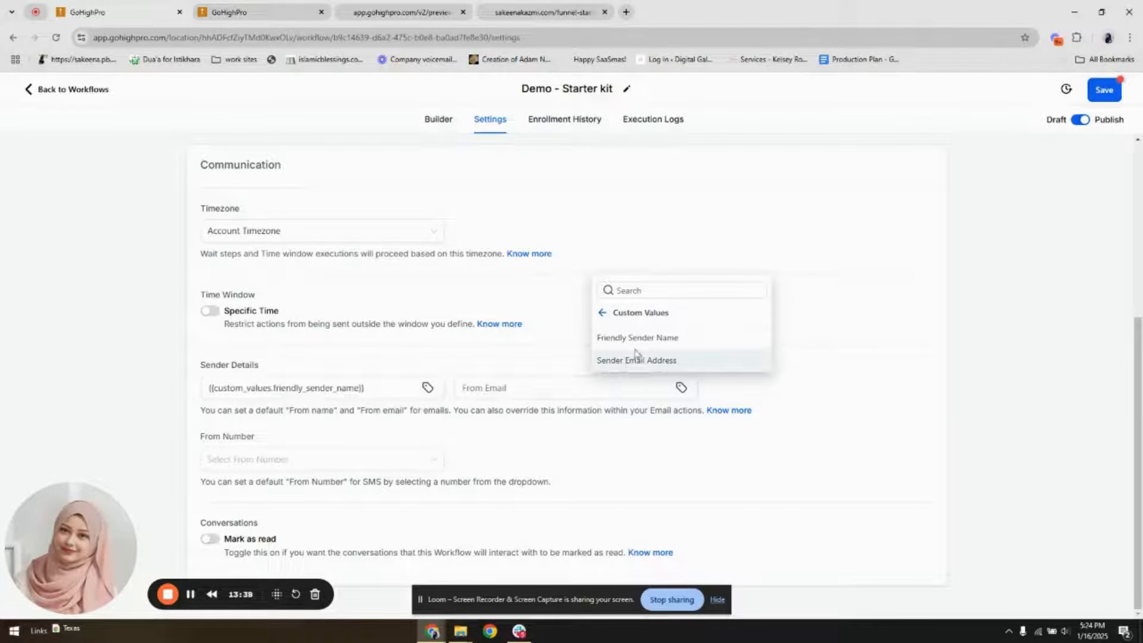
left_click(673, 365)
left_click(1104, 92)
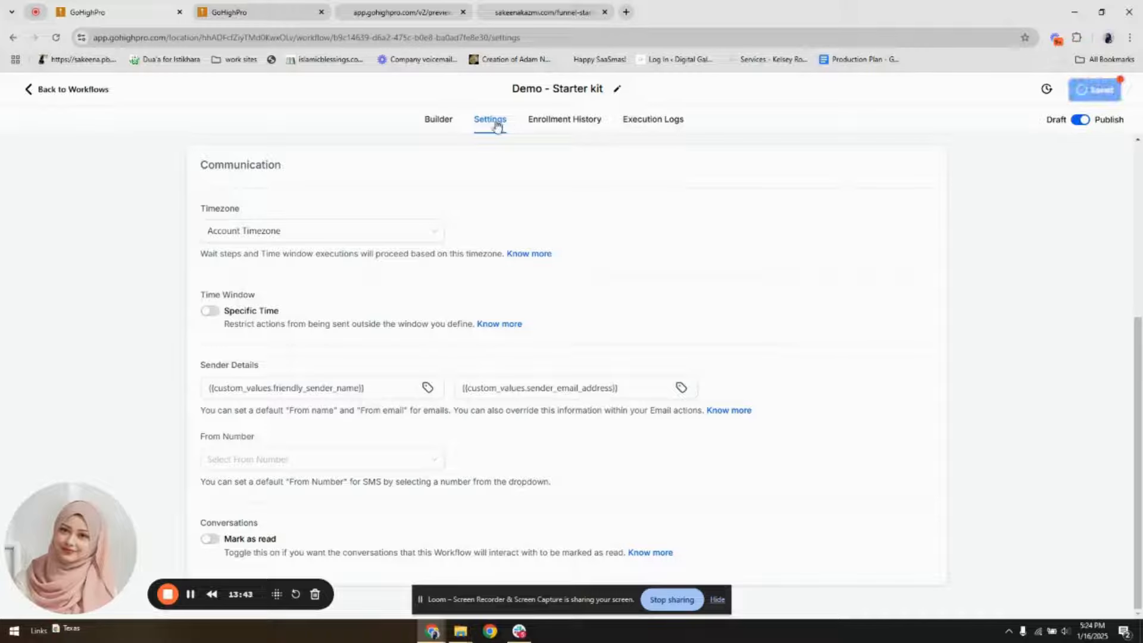
Leave the workflow and show the opt-in page in mobile mode in the page builder
left_click(444, 121)
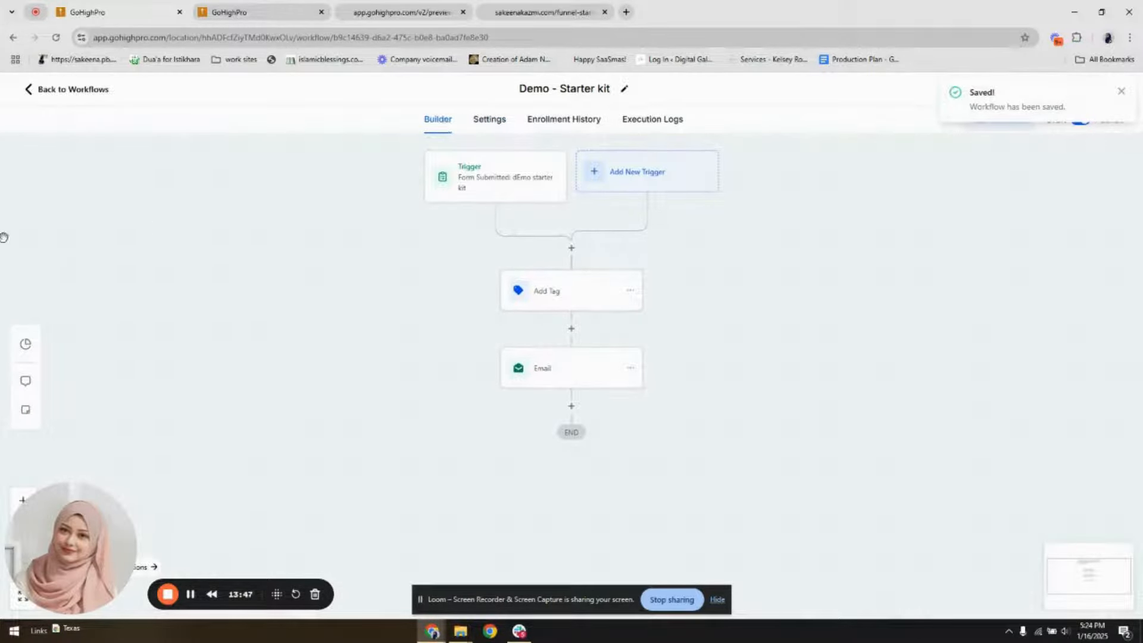
left_click(90, 89)
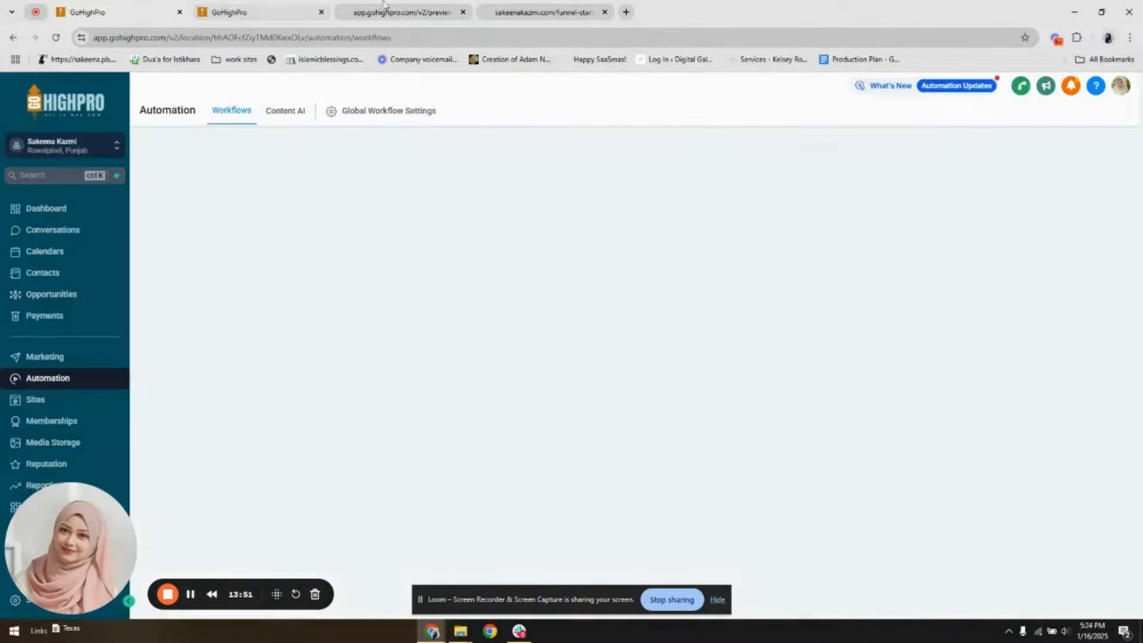
left_click(275, 5)
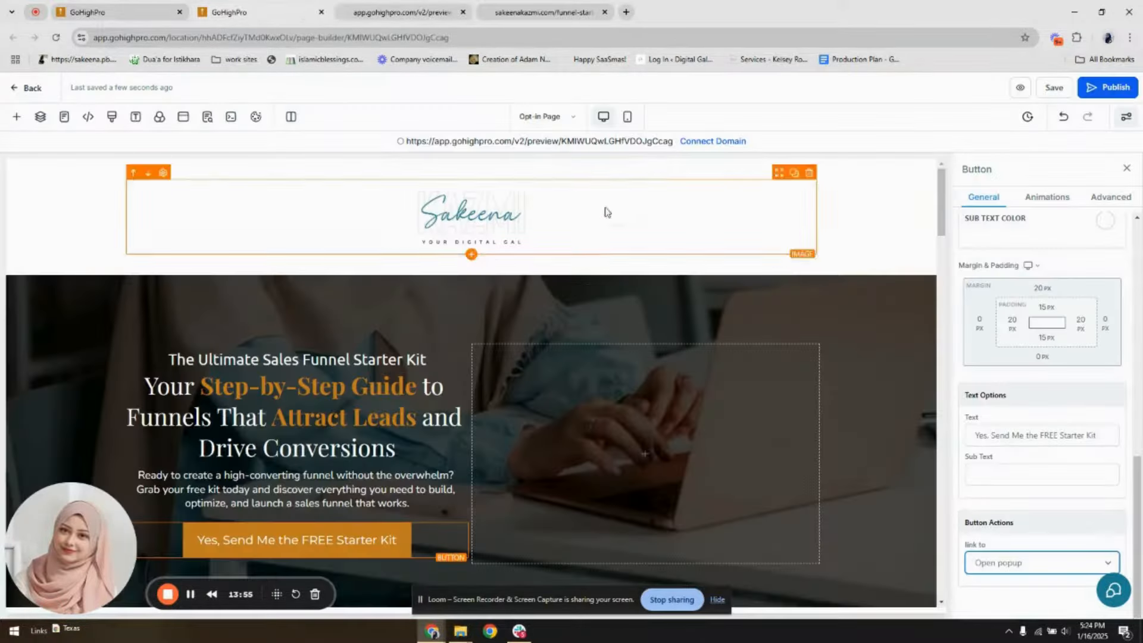
left_click(627, 118)
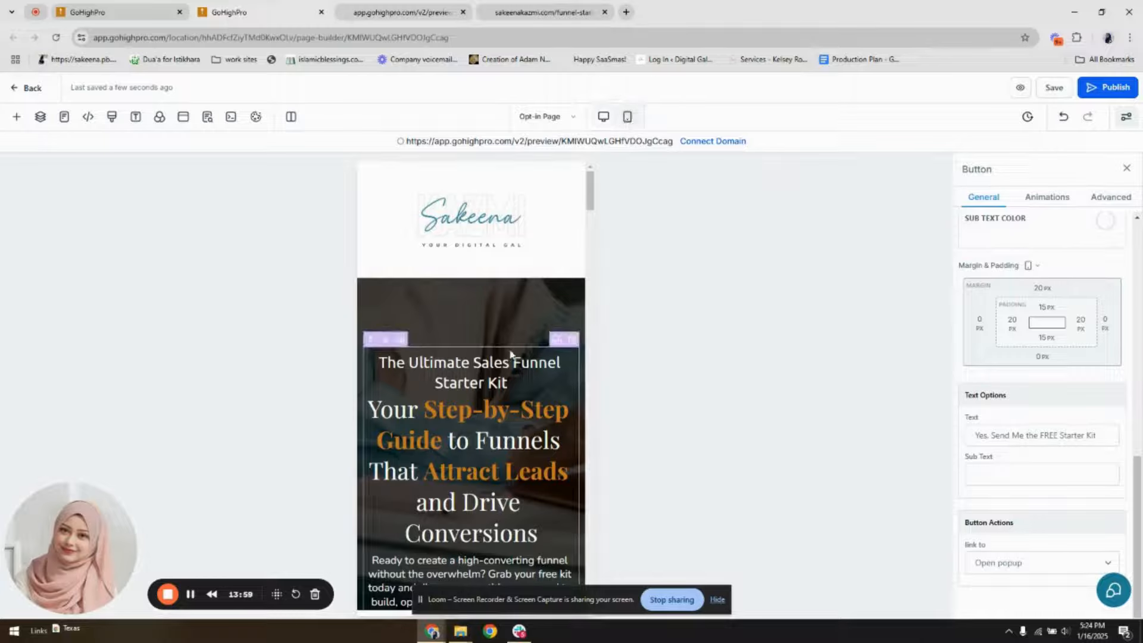
Set the mobile font size of the "Your Step-by-Step Guide to Funnels" headline to 28 px
left_click(510, 356)
left_click(510, 357)
left_click(502, 441)
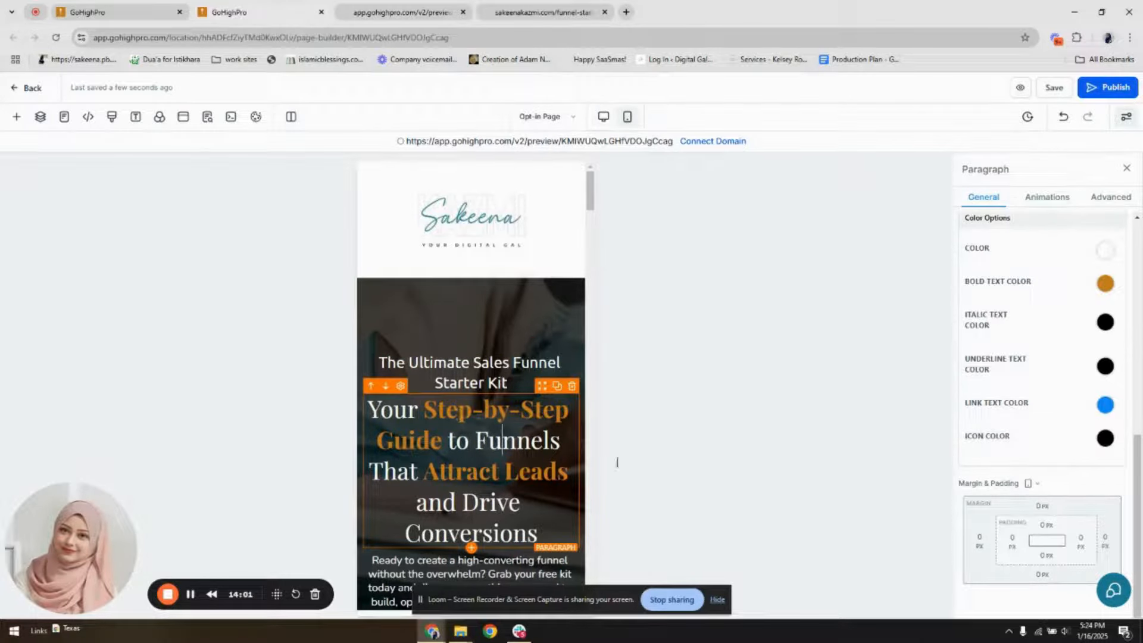
scroll(1098, 440, "up", 8)
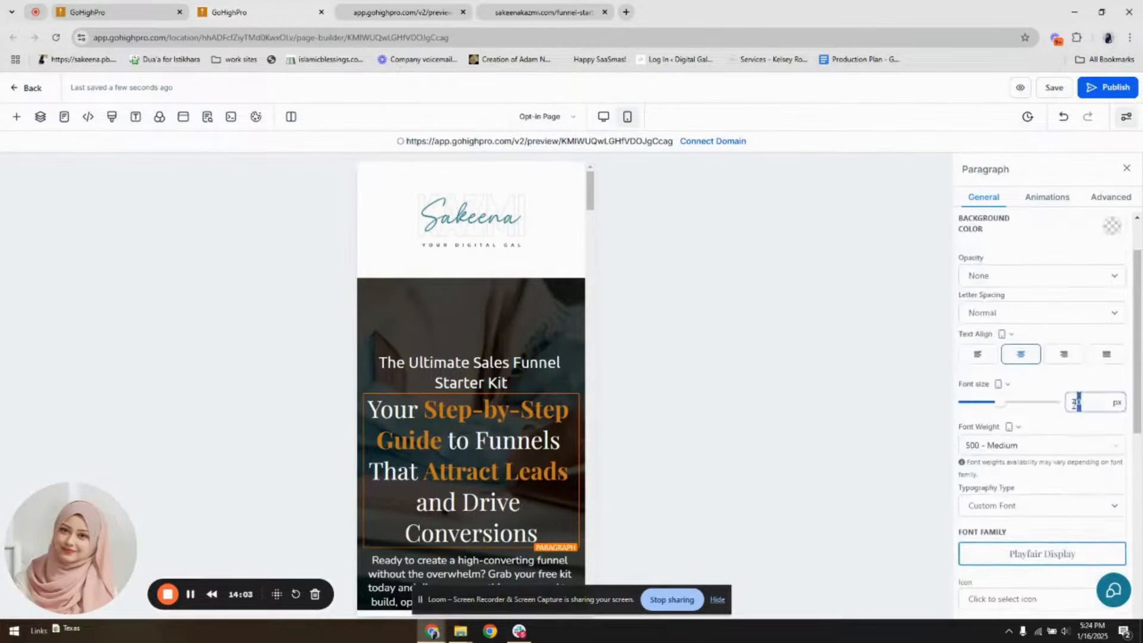
type("32")
left_click_drag(1095, 404, 1071, 406)
type("28")
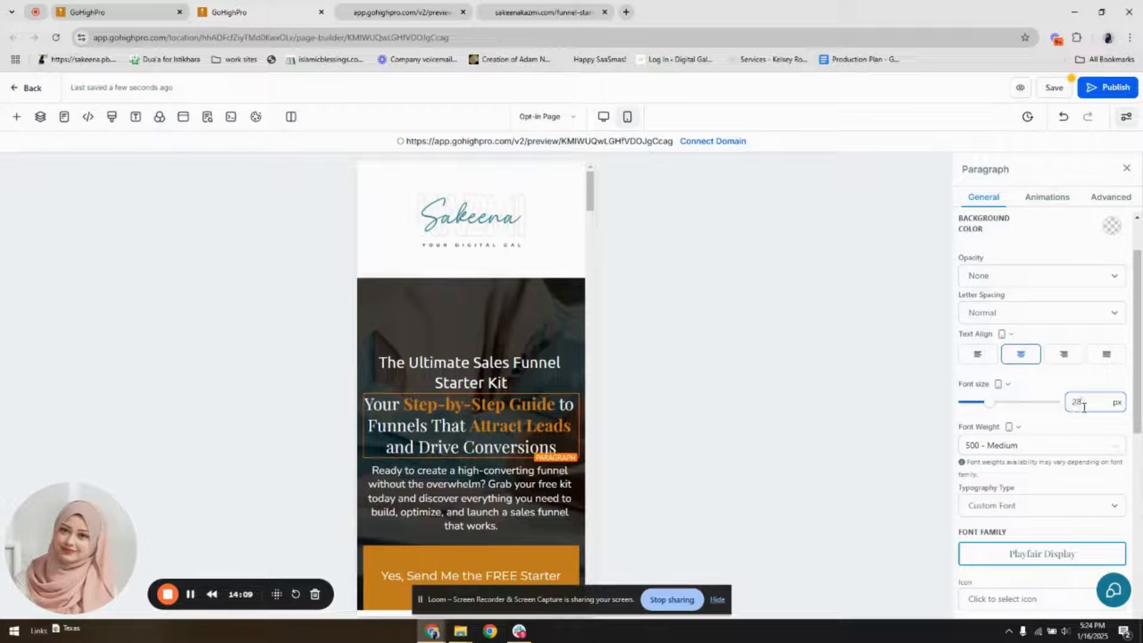
Set the mobile font size of the "Yes, Send Me the FREE Starter Kit" button to 18 px and save the page
scroll(1048, 411, "down", 7)
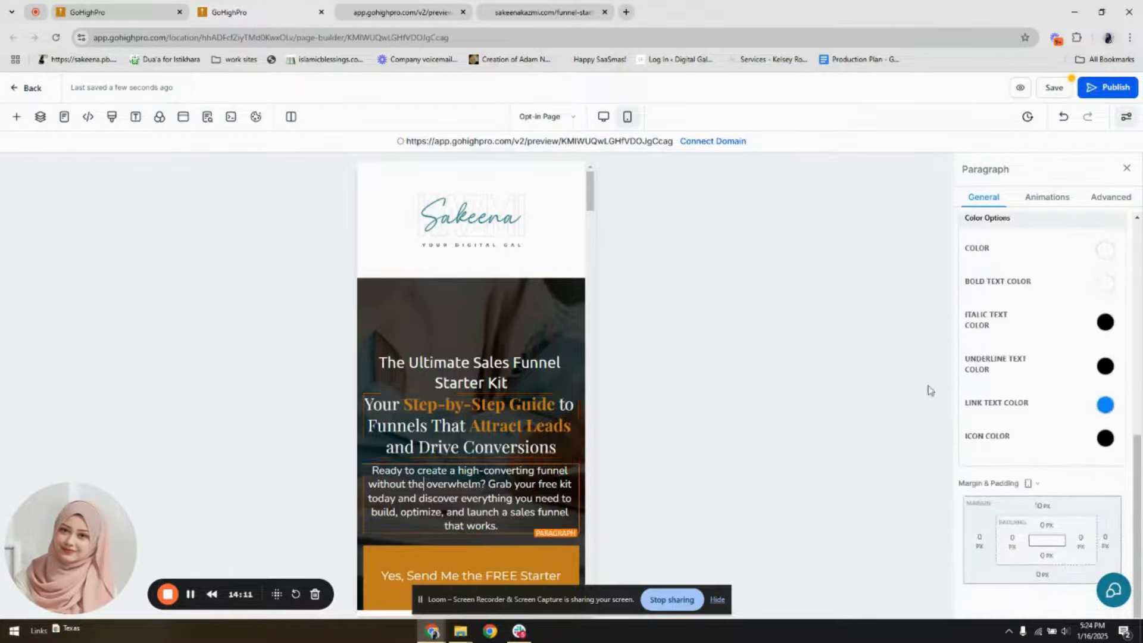
scroll(1043, 345, "up", 5)
scroll(1039, 464, "down", 1)
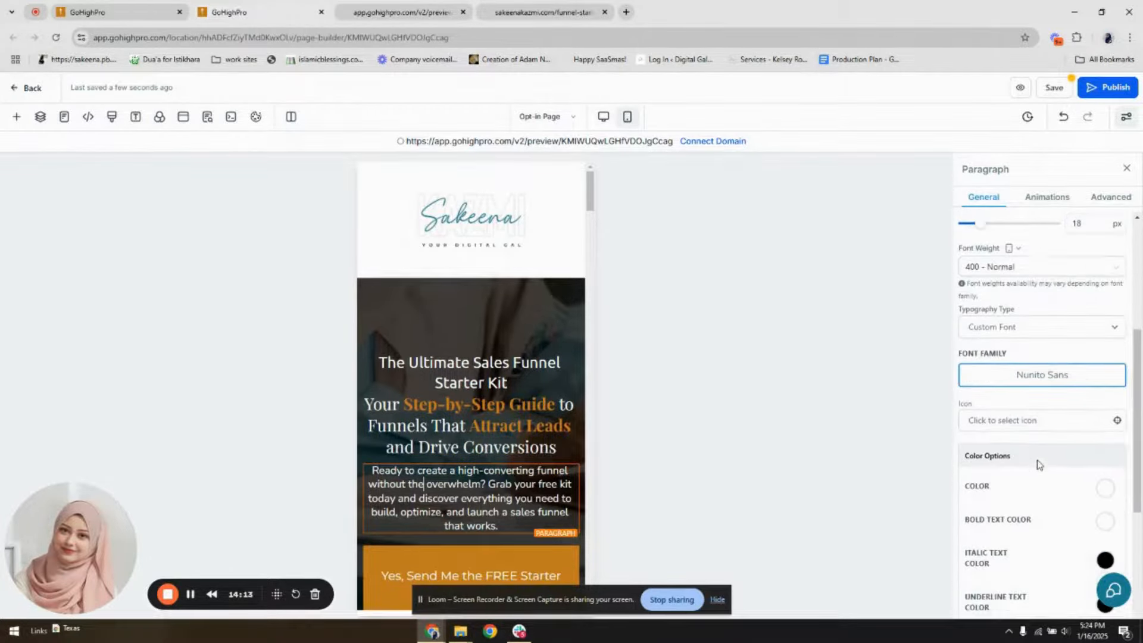
scroll(500, 375, "down", 4)
left_click(500, 372)
scroll(1076, 447, "up", 4)
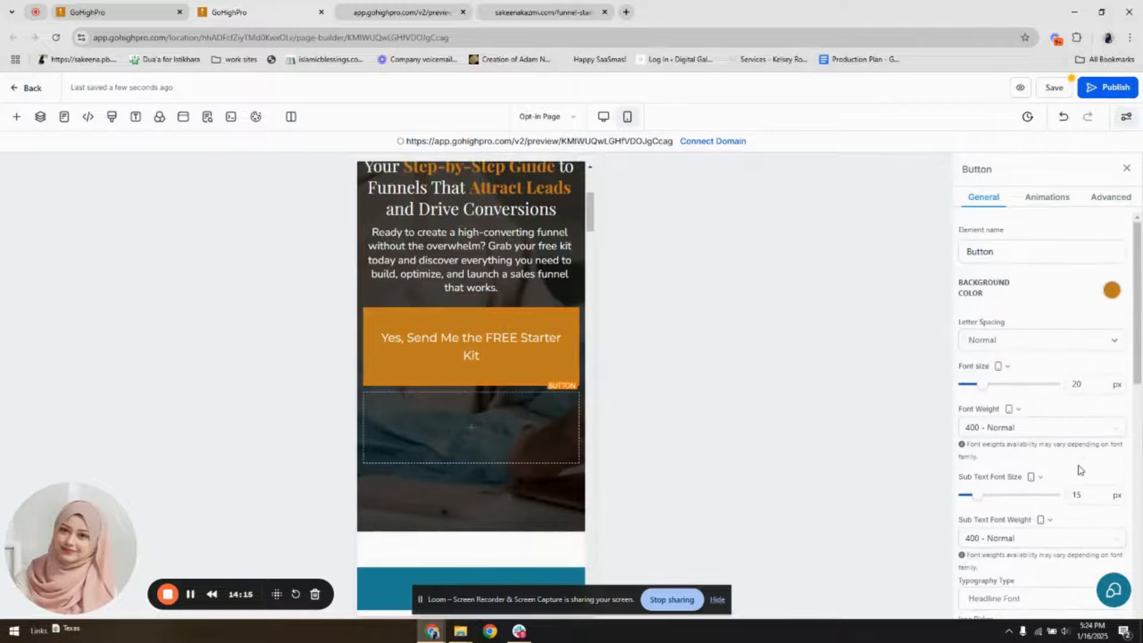
double_click(1086, 387)
type("1")
type("7")
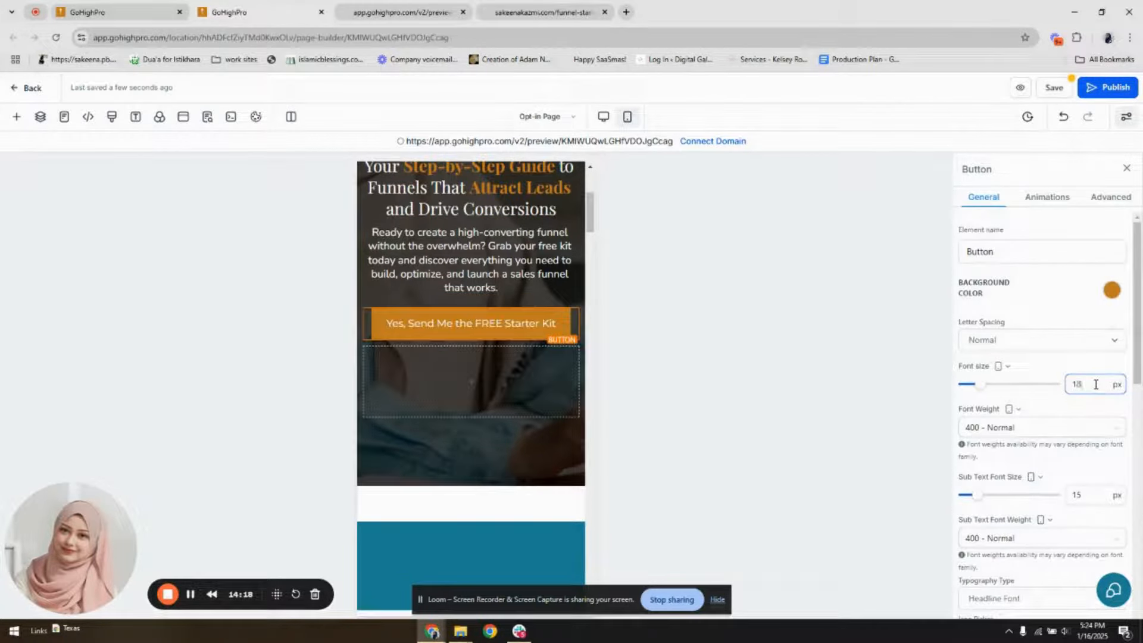
scroll(444, 324, "up", 4)
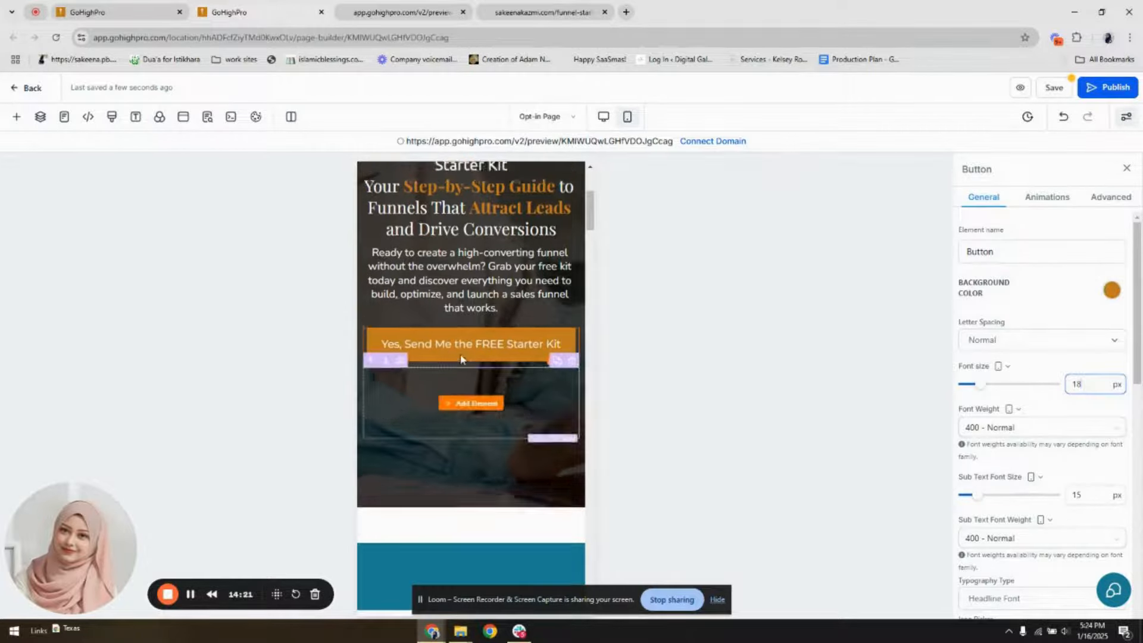
left_click(1054, 87)
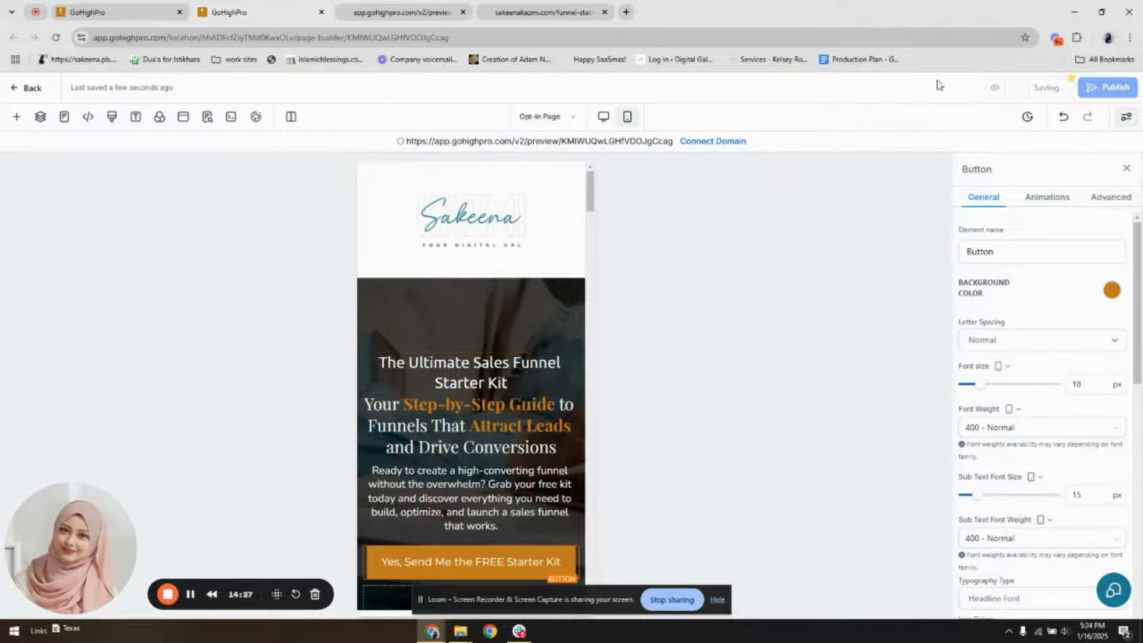
Open a preview of the saved opt-in page
left_click(149, 12)
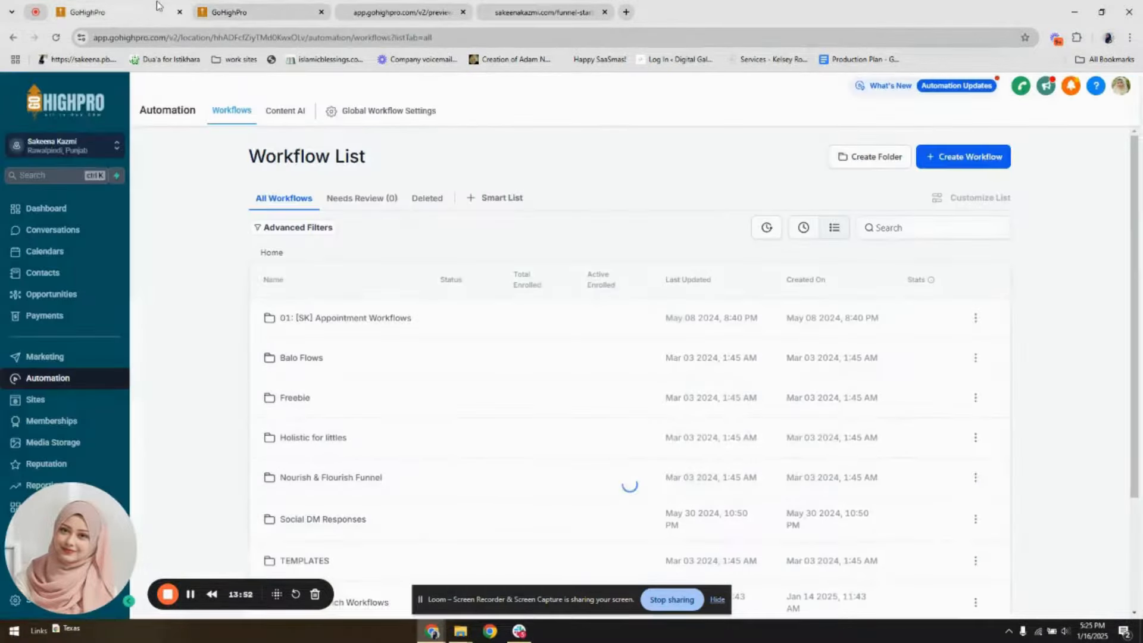
left_click(250, 12)
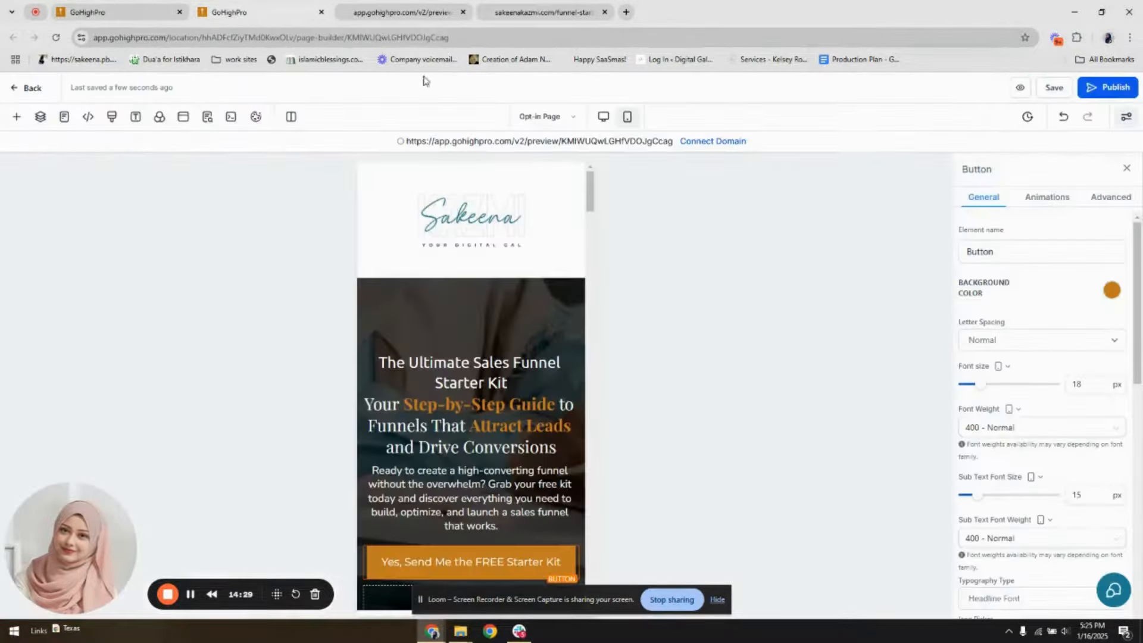
left_click(1017, 90)
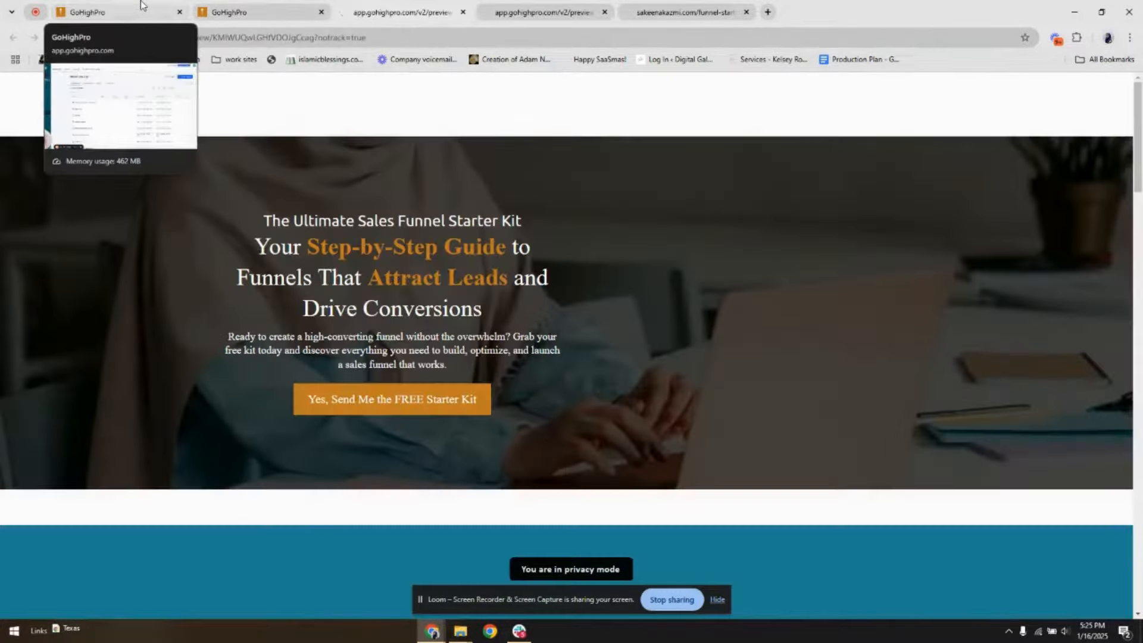
left_click(141, 5)
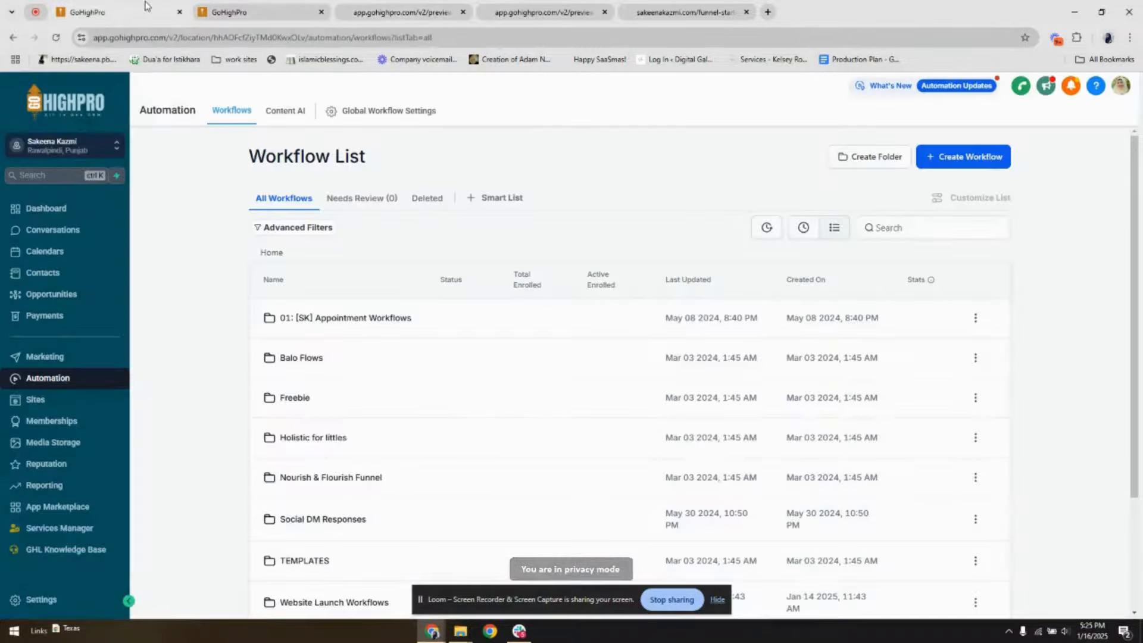
left_click(807, 227)
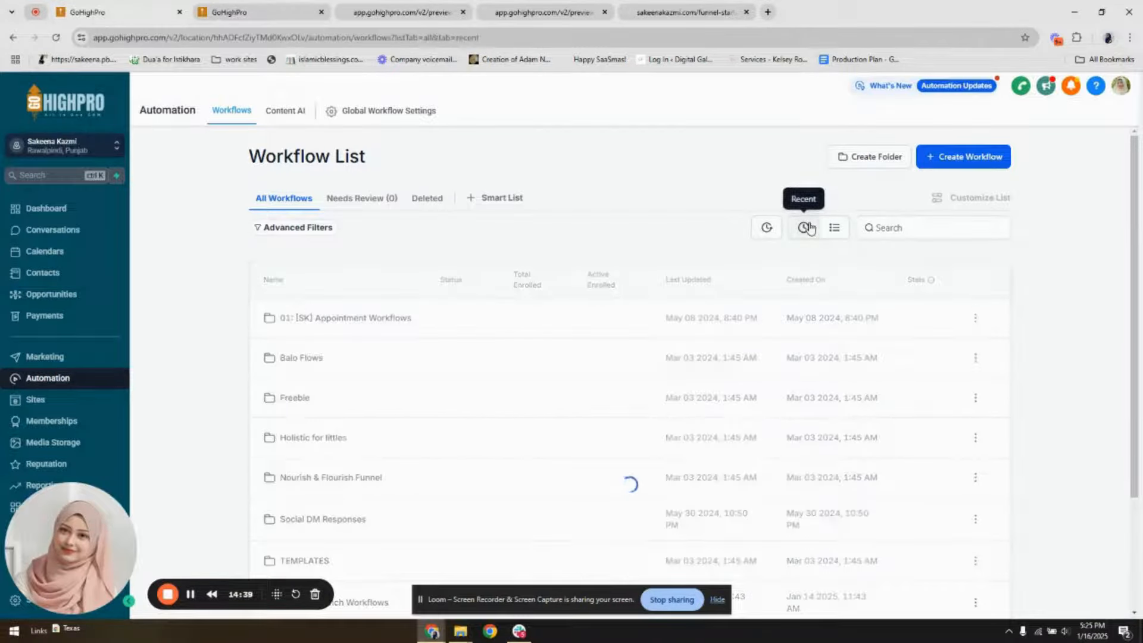
left_click(319, 324)
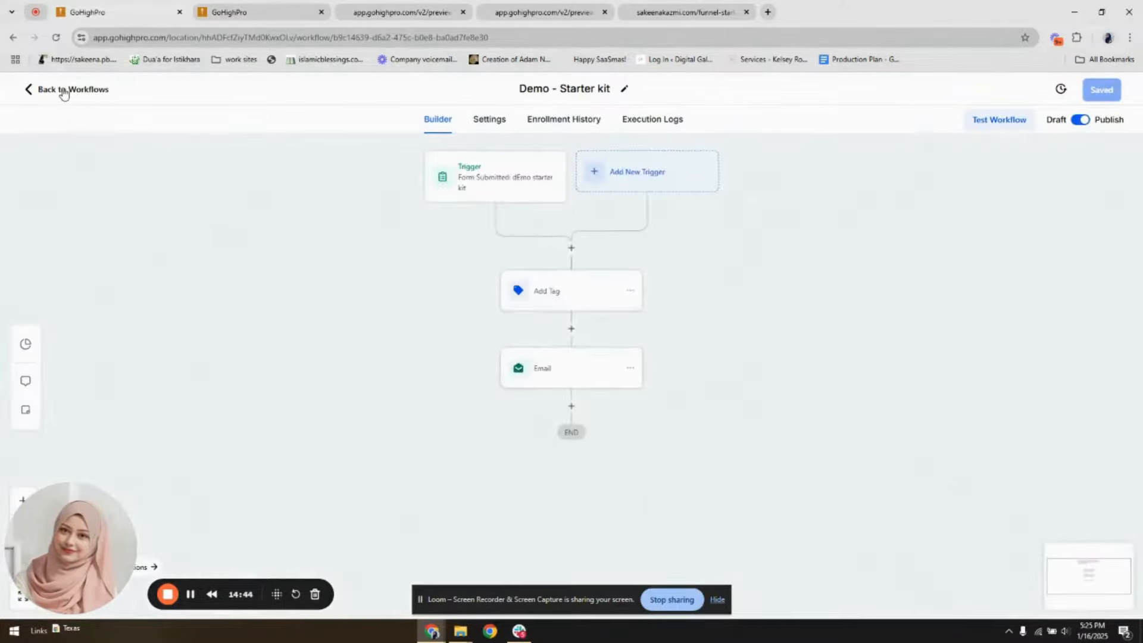
left_click(61, 90)
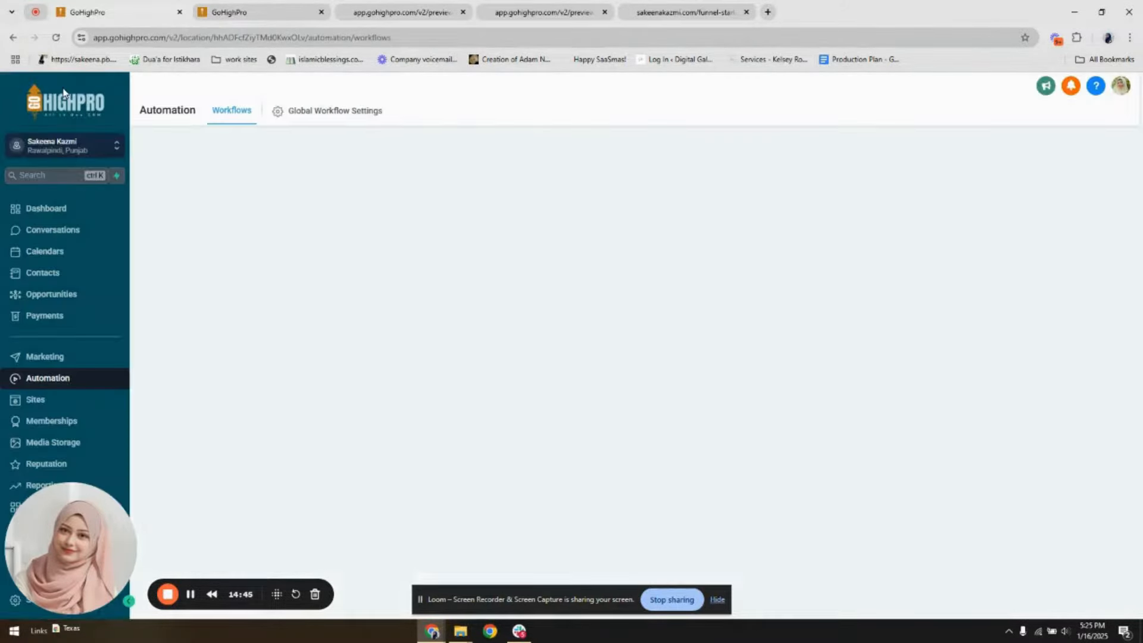
Find the Lead Funnel Guide among the recent funnels and open its Opt-in Page (Clone) for editing in a new browser tab
left_click(57, 403)
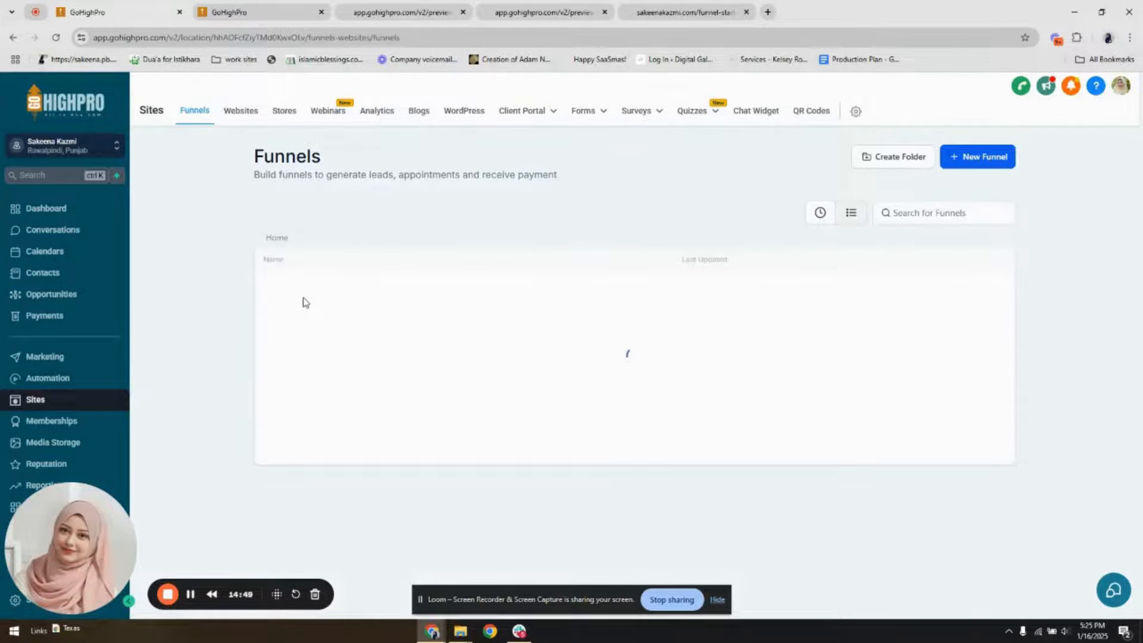
left_click(820, 212)
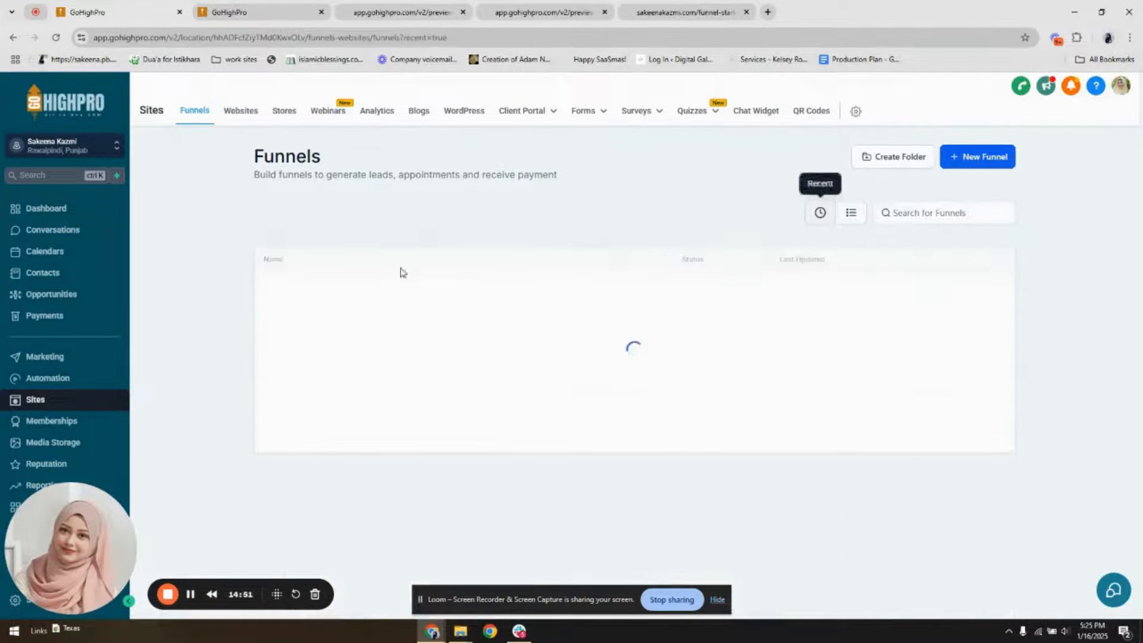
left_click(310, 295)
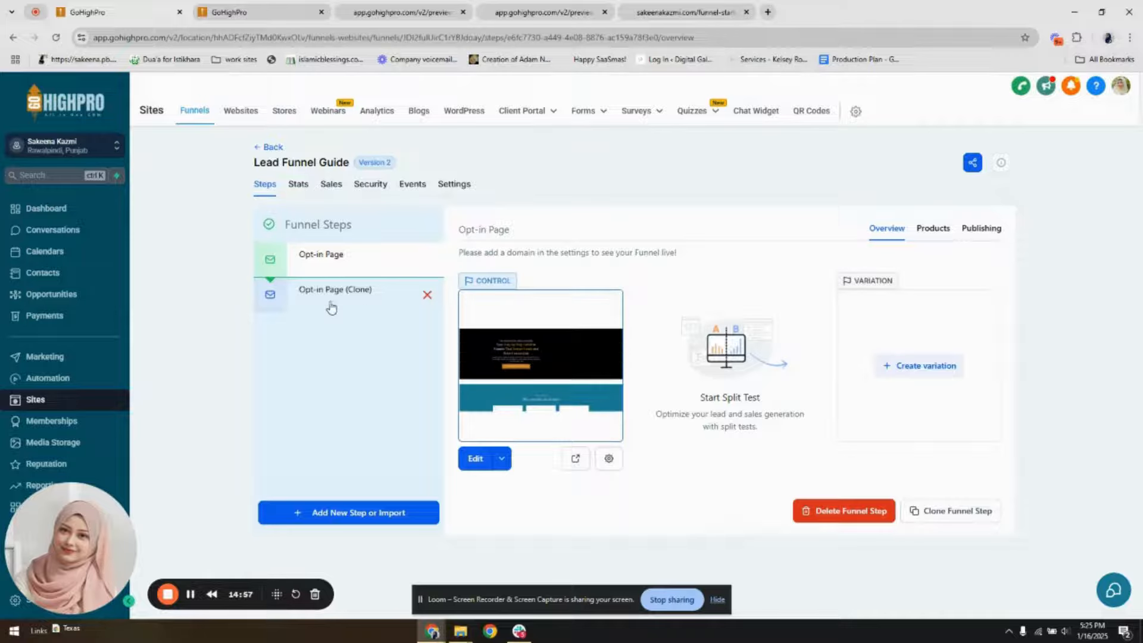
left_click(365, 299)
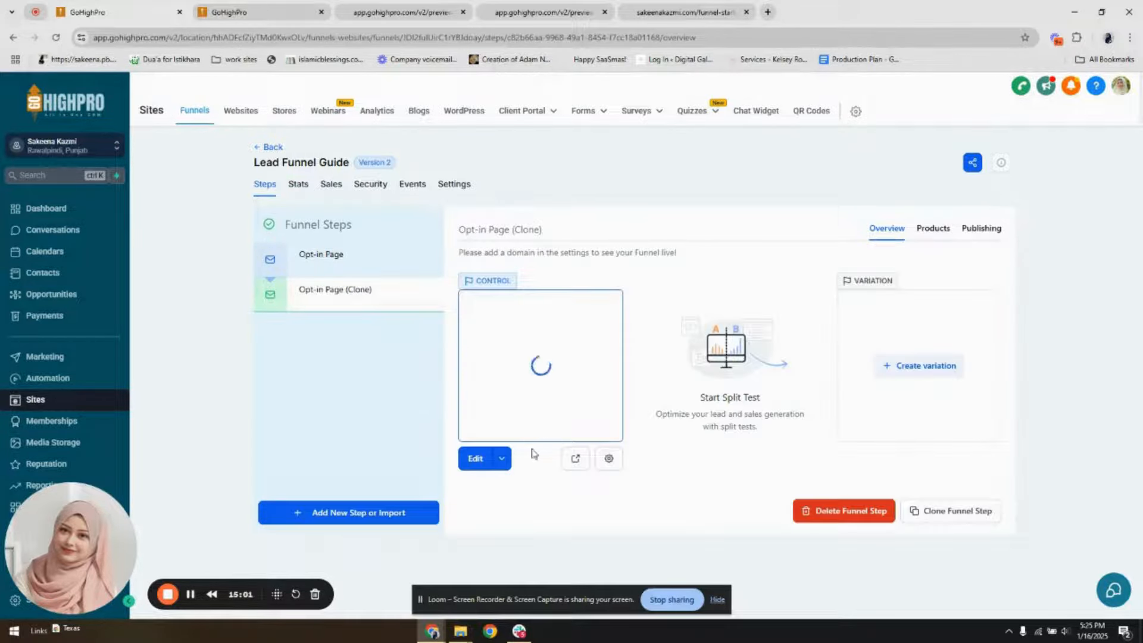
left_click(508, 459)
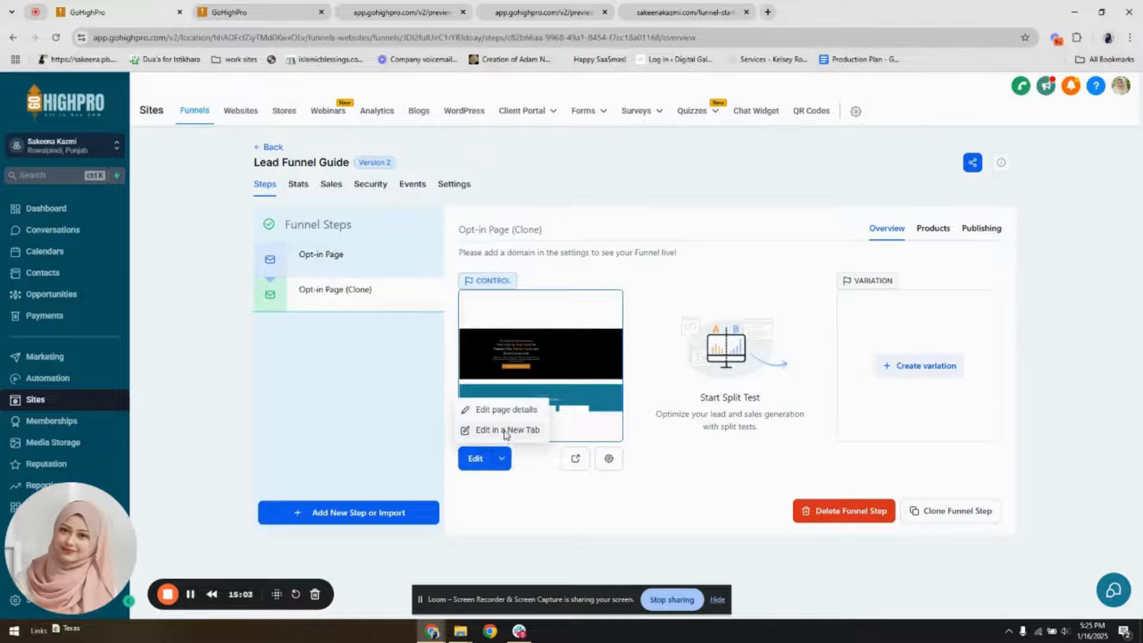
left_click(505, 431)
Look through the funnel's page list in the original opt-in page's editor, checking on the clone's editor, and close the list
left_click(406, 10)
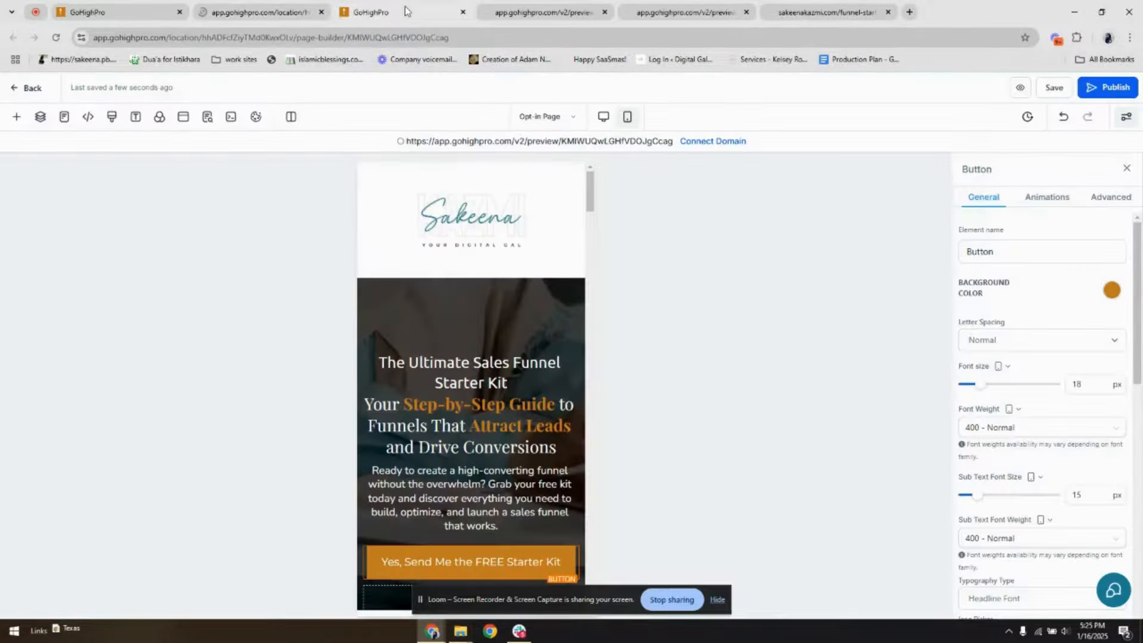
left_click(283, 15)
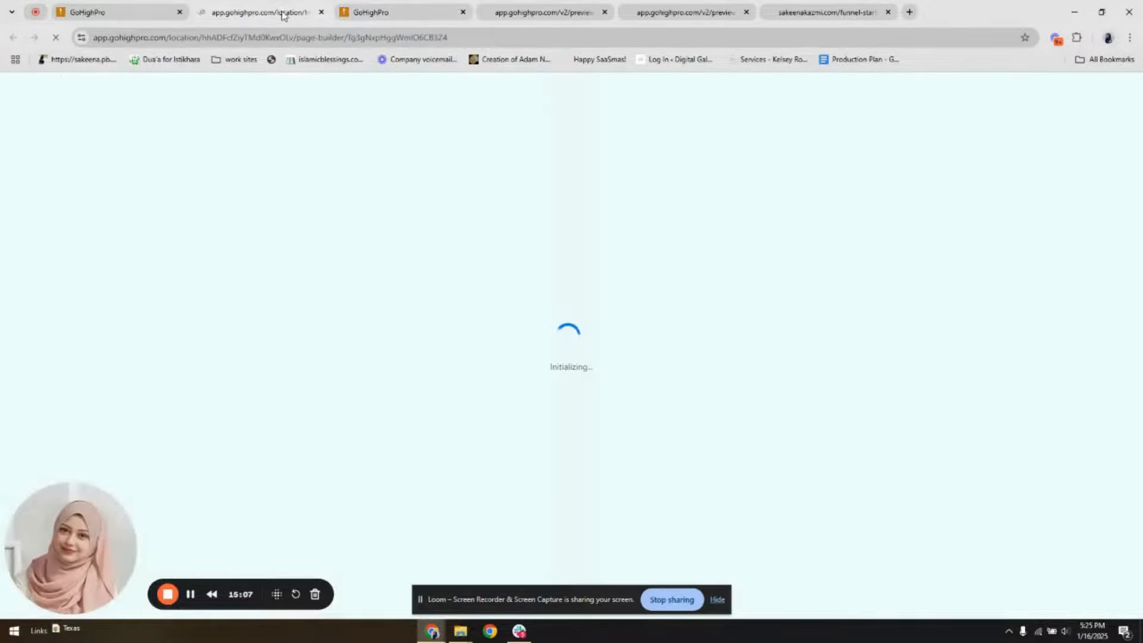
left_click(372, 7)
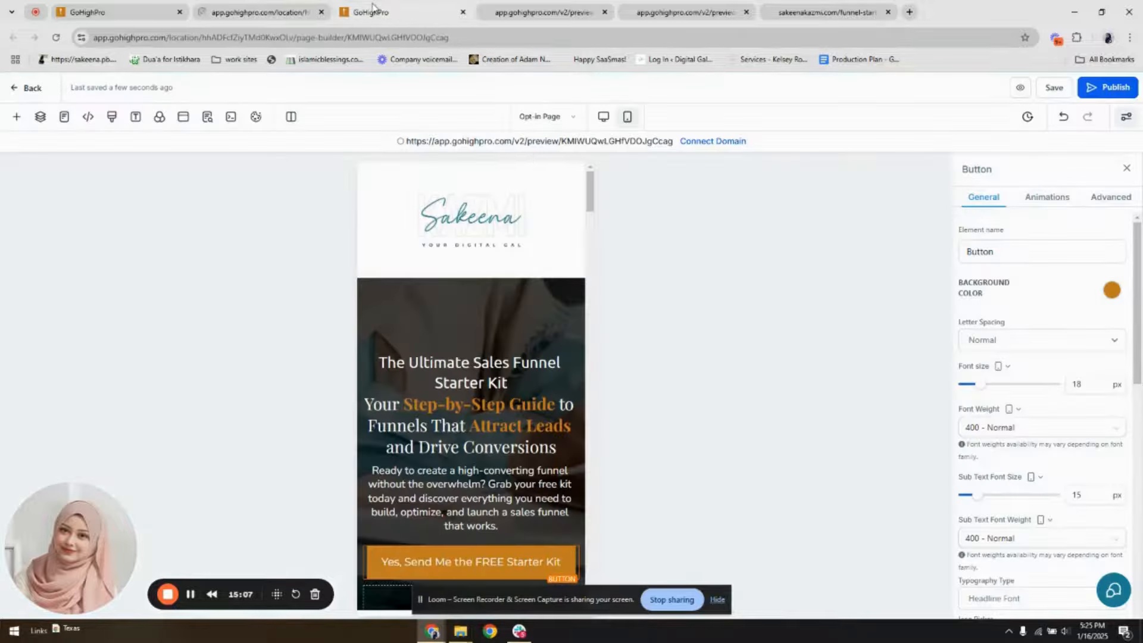
left_click(549, 118)
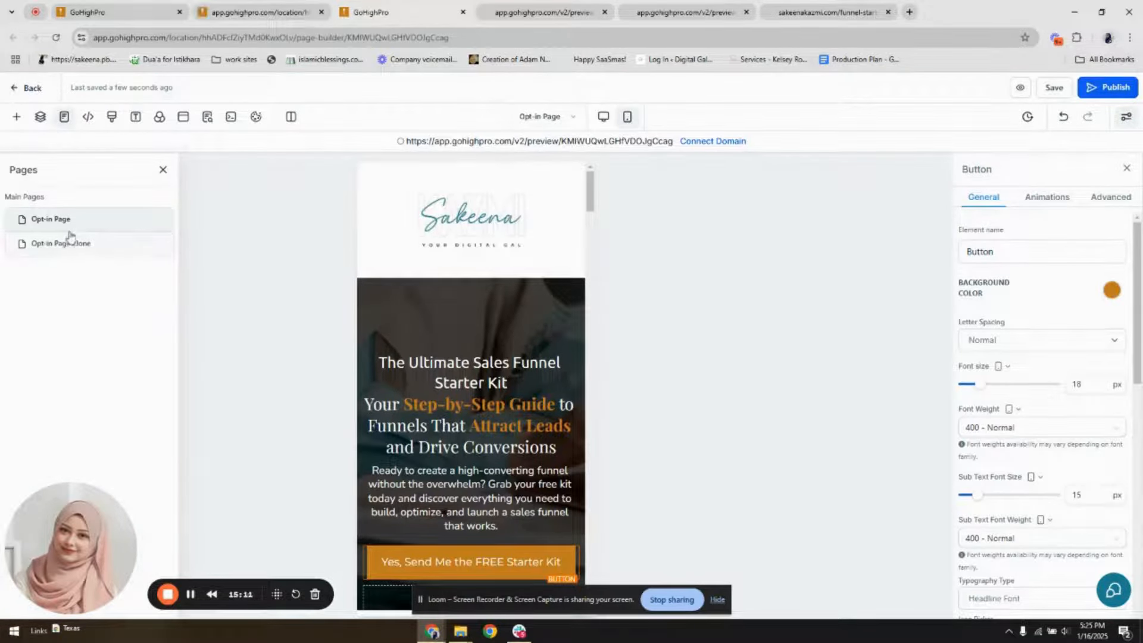
left_click(249, 10)
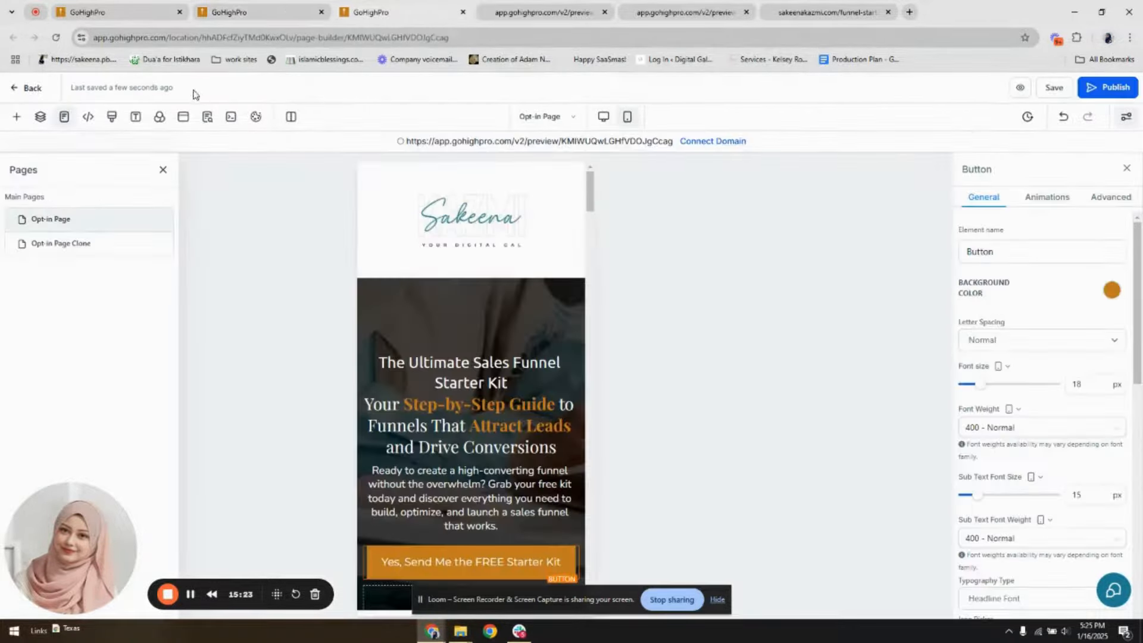
left_click(163, 169)
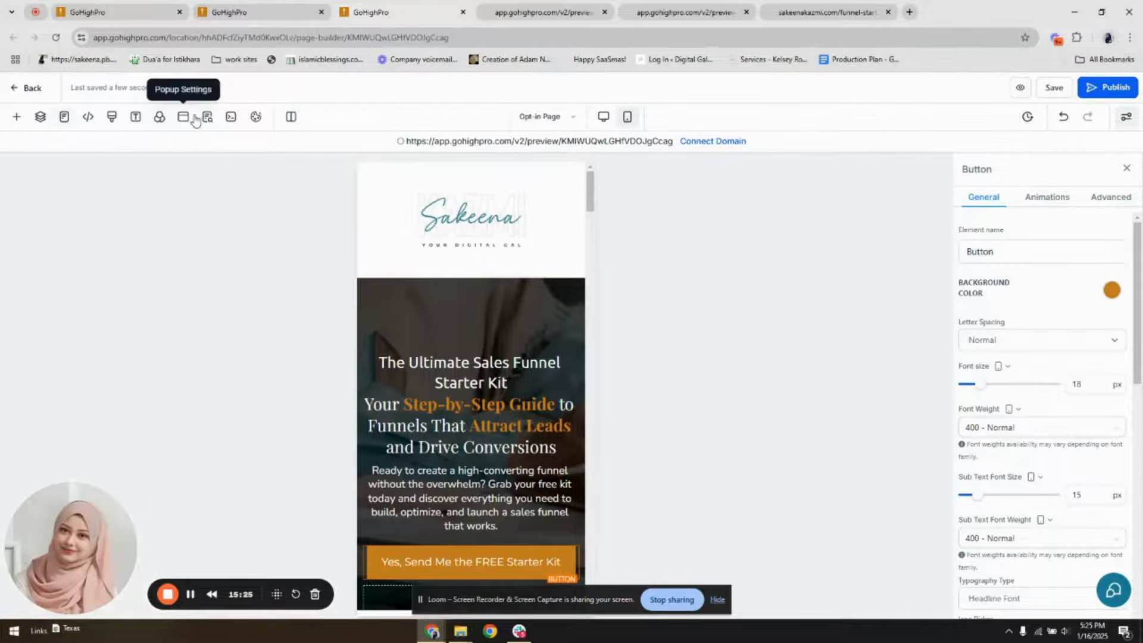
In the opt-in page's popup, set the form's redirect action to Go to Next step in desktop view and save the page
left_click(184, 117)
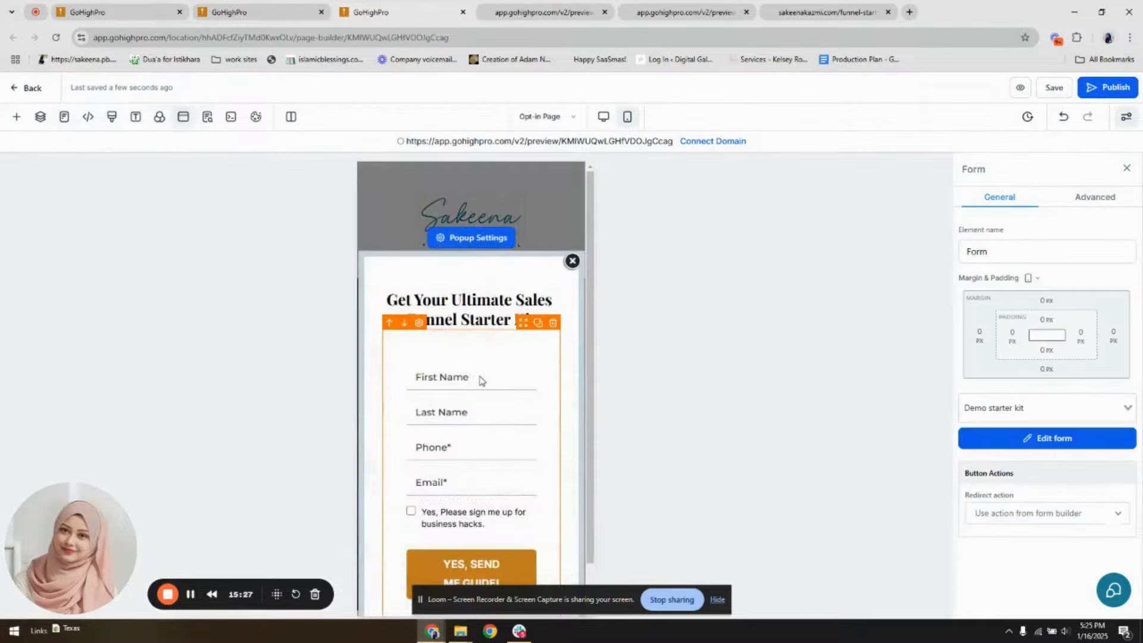
left_click(605, 119)
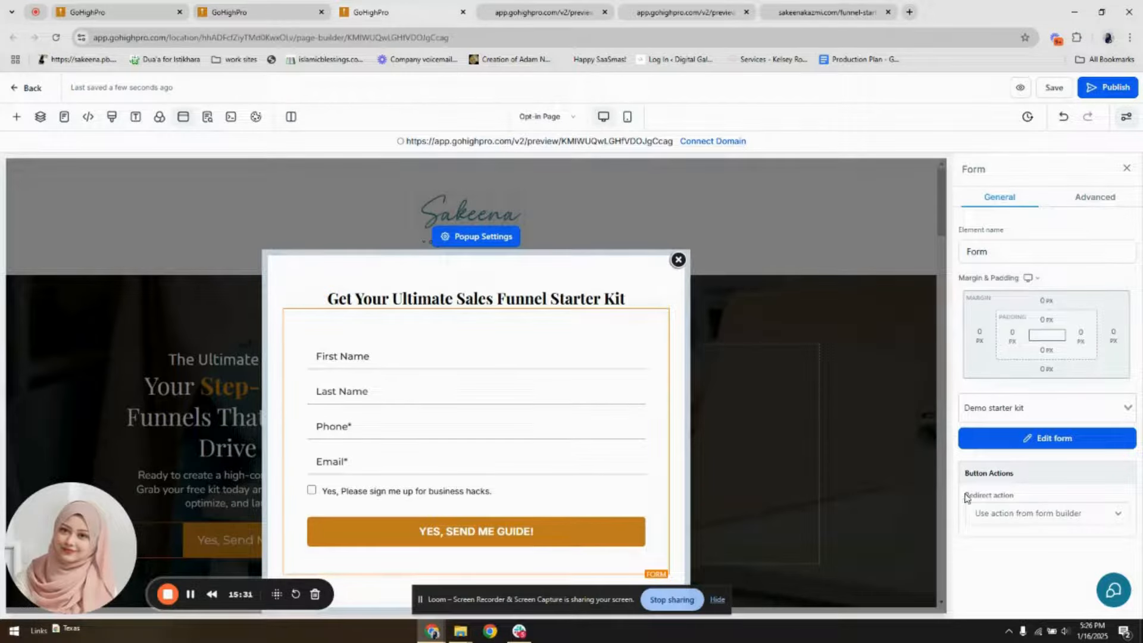
left_click_drag(966, 498, 1024, 499)
left_click(1043, 512)
left_click(1037, 564)
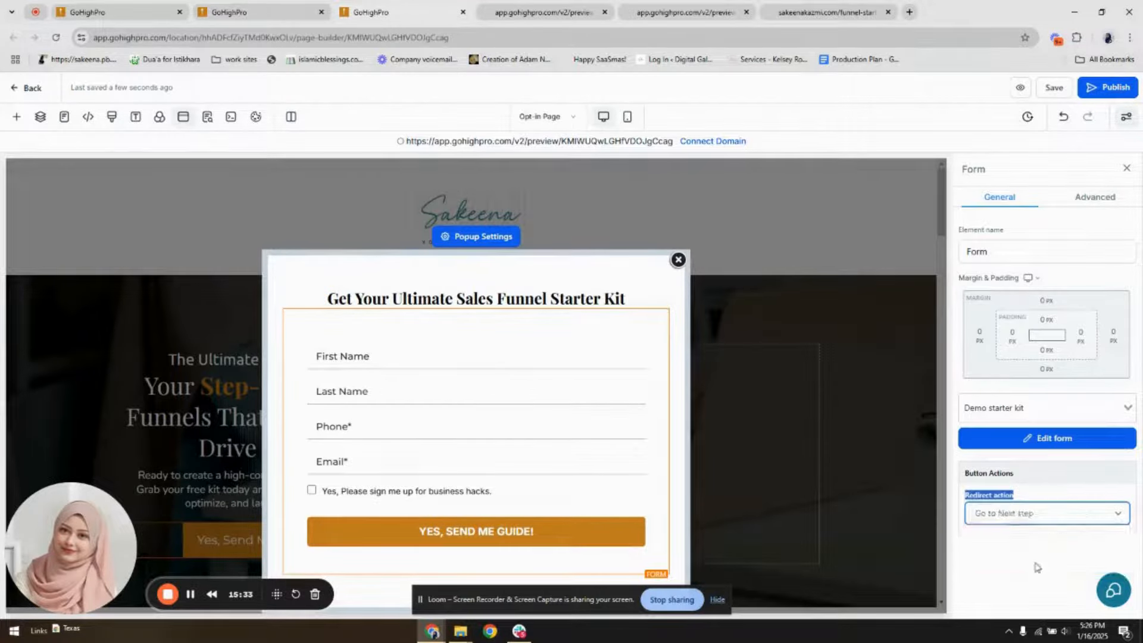
left_click(1052, 89)
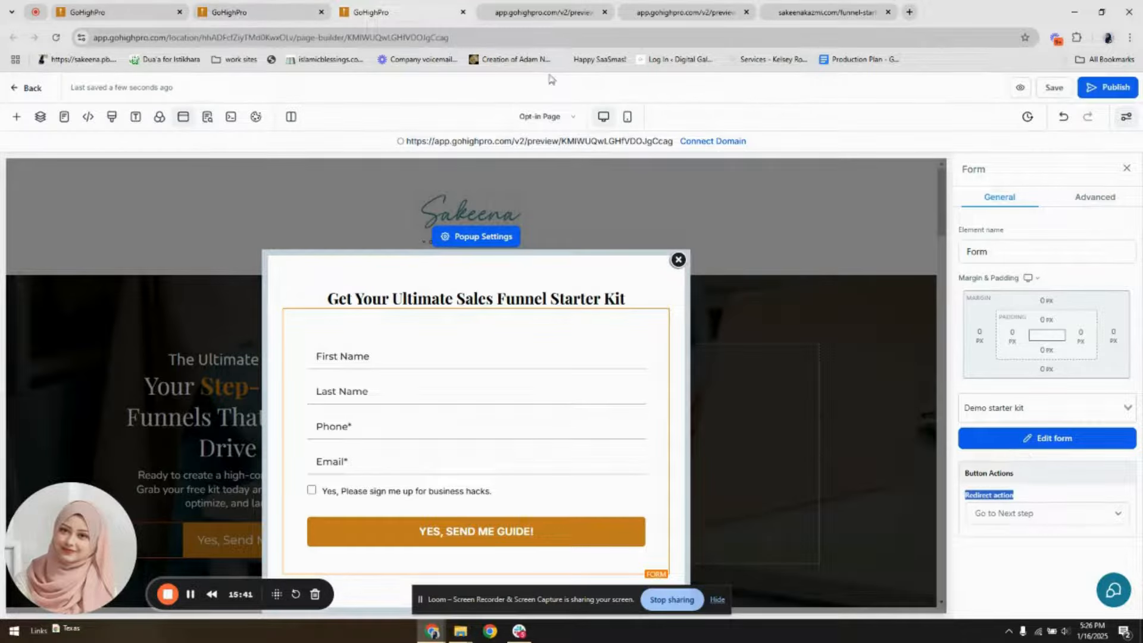
In the Opt-in Page Clone, delete the hero's empty second column and all content sections between the hero and the footer
left_click(458, 13)
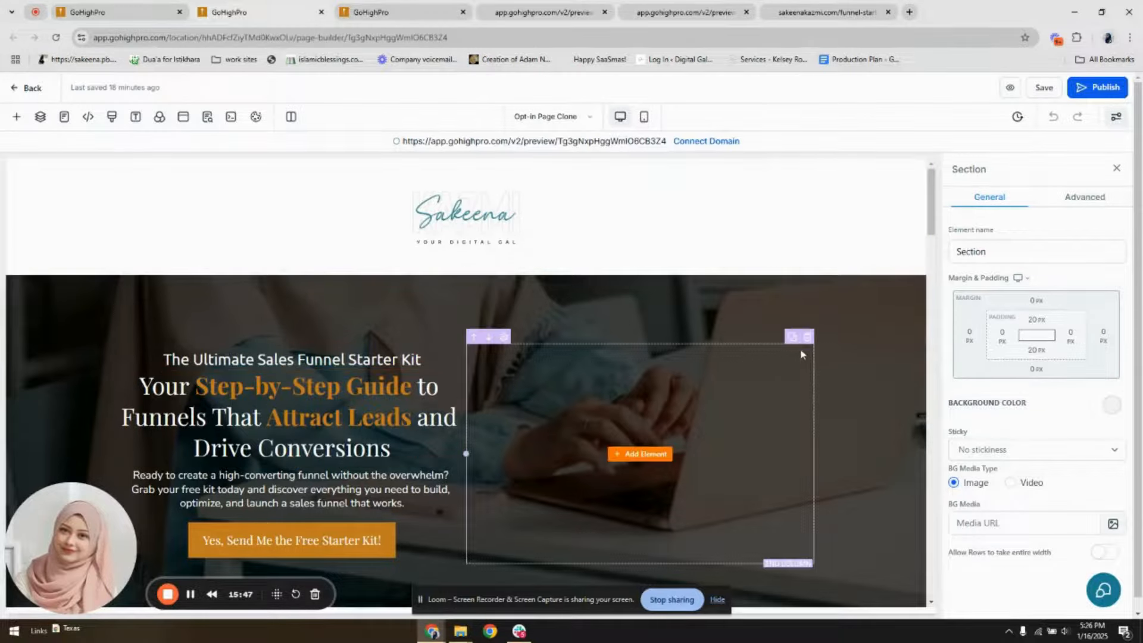
left_click(807, 337)
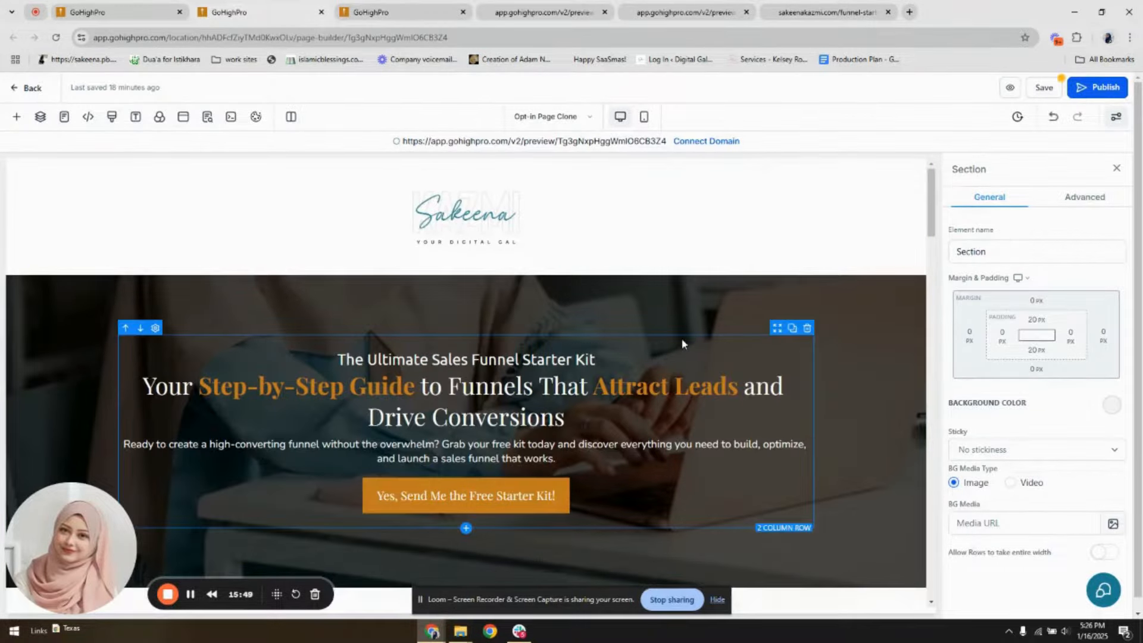
left_click_drag(930, 218, 920, 266)
left_click(918, 294)
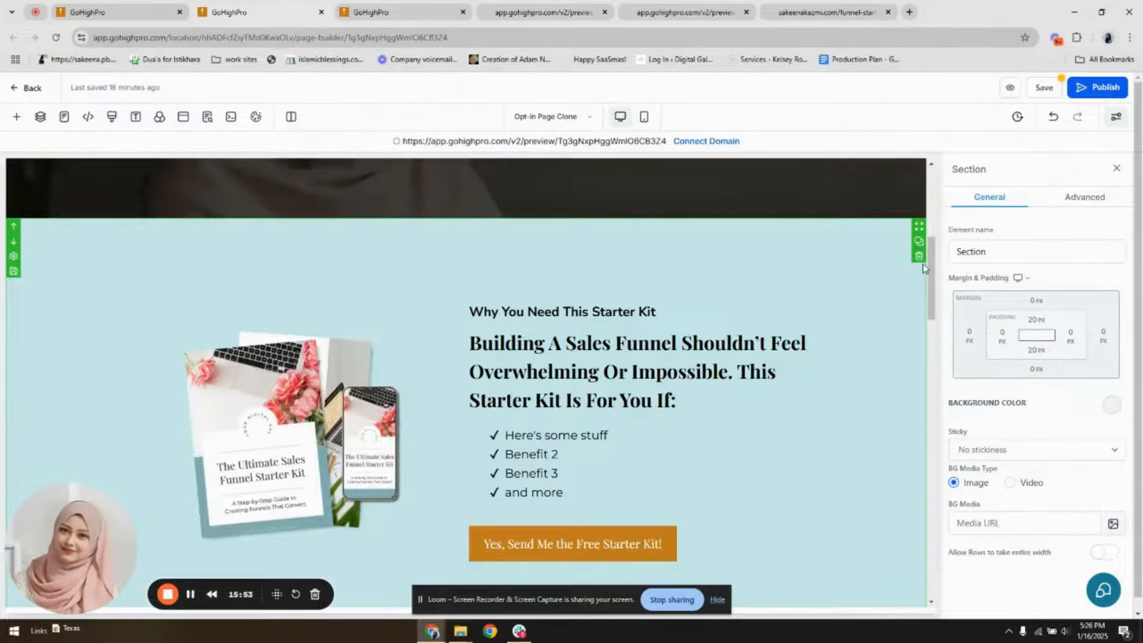
left_click(919, 256)
left_click(919, 256)
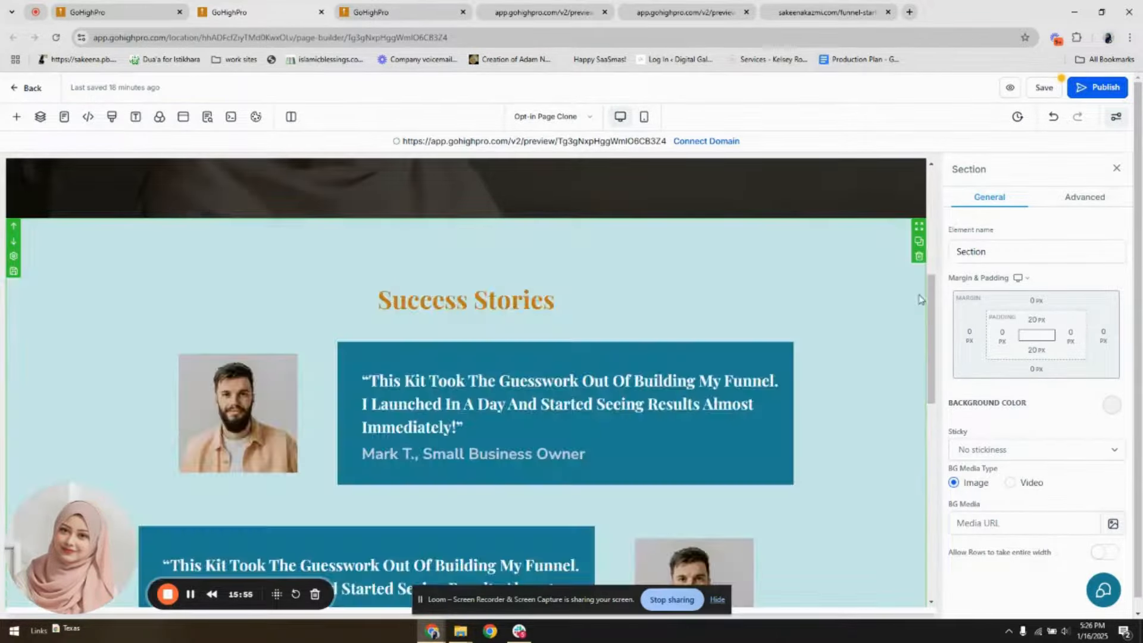
left_click(918, 262)
left_click(919, 257)
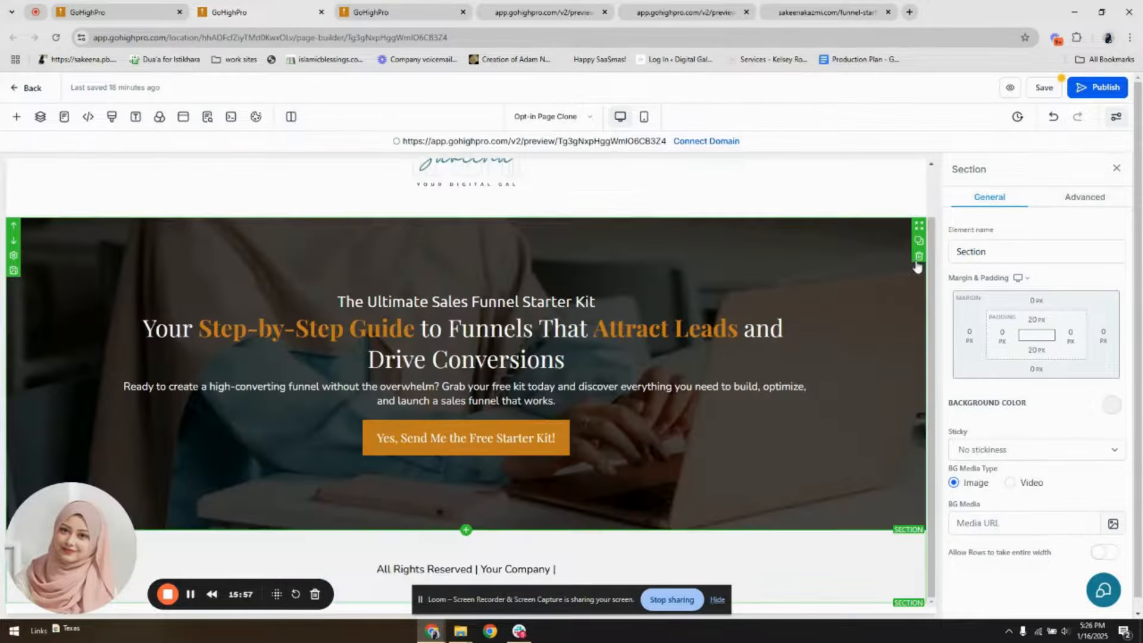
Replace the company placeholder in the footer's "All Rights Reserved" line with the site owner's full name
left_click(555, 569)
left_click_drag(556, 569, 483, 566)
type("Sakee")
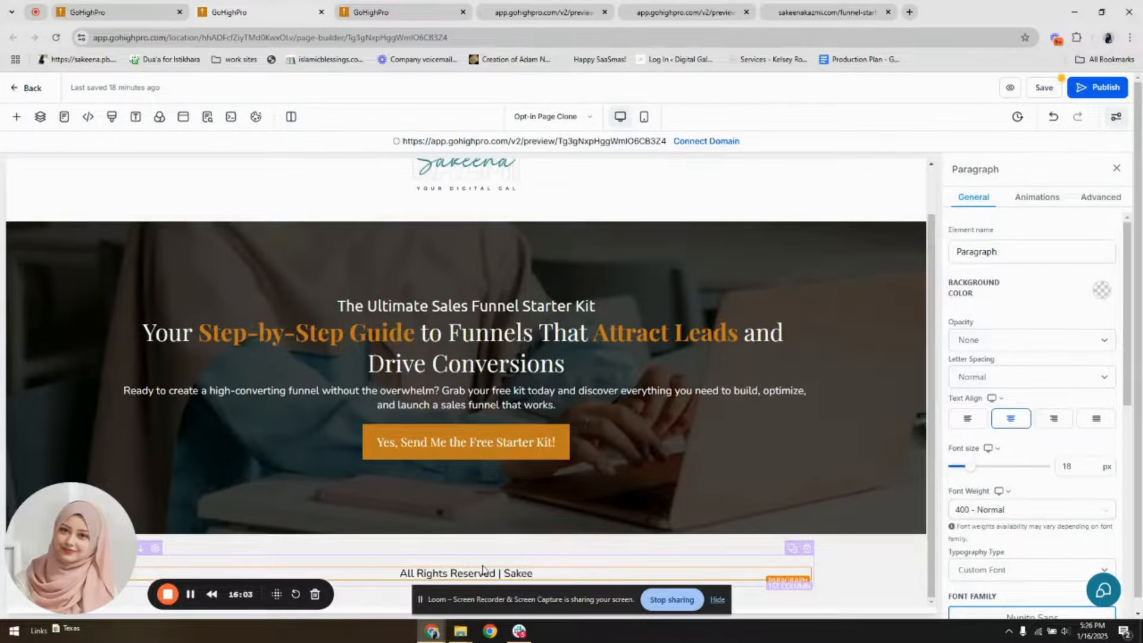
type("ana")
key("BackSpace")
key("BackSpace")
key("BackSpace")
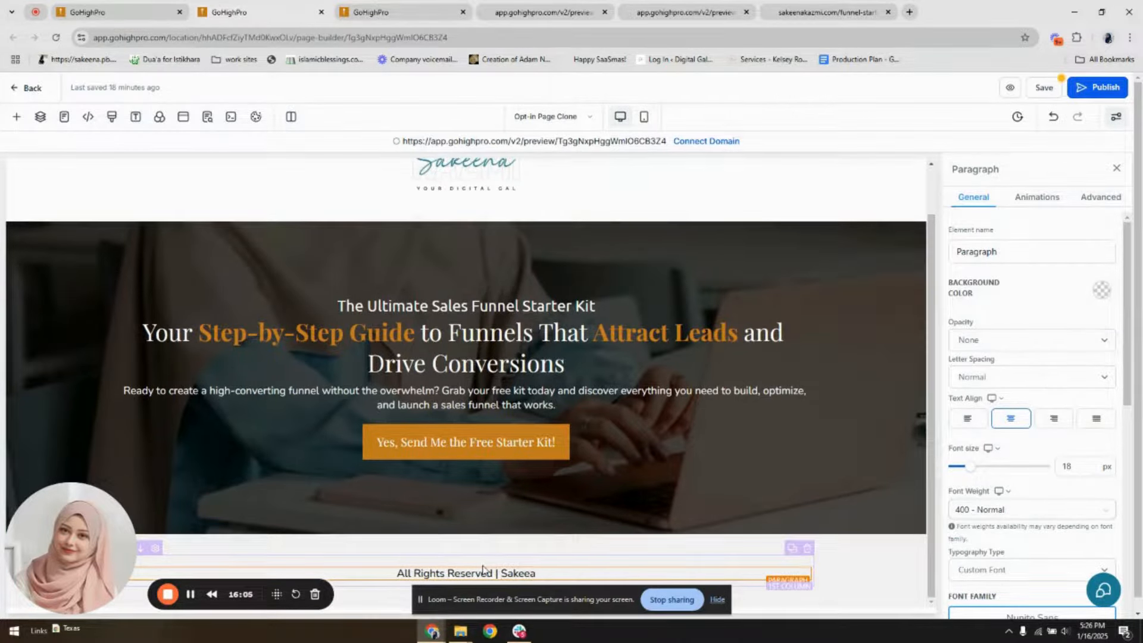
key("BackSpace")
type("na Kazmi")
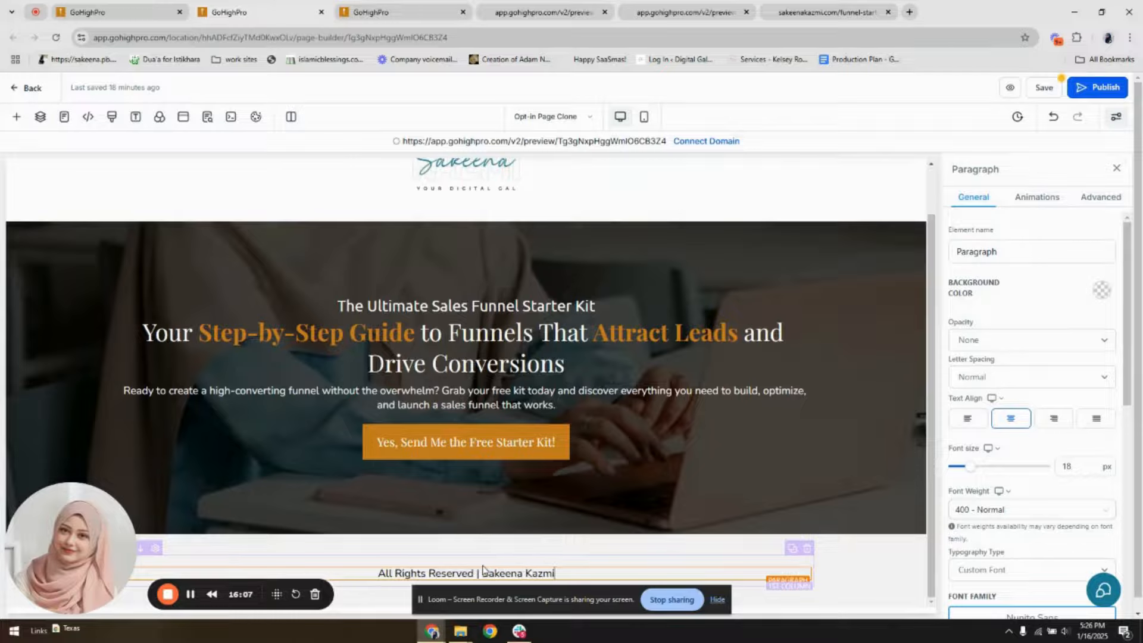
Replace the hero section's small top headline with "CONGRATULATIONS!"
left_click(674, 314)
double_click(673, 315)
type("CONG")
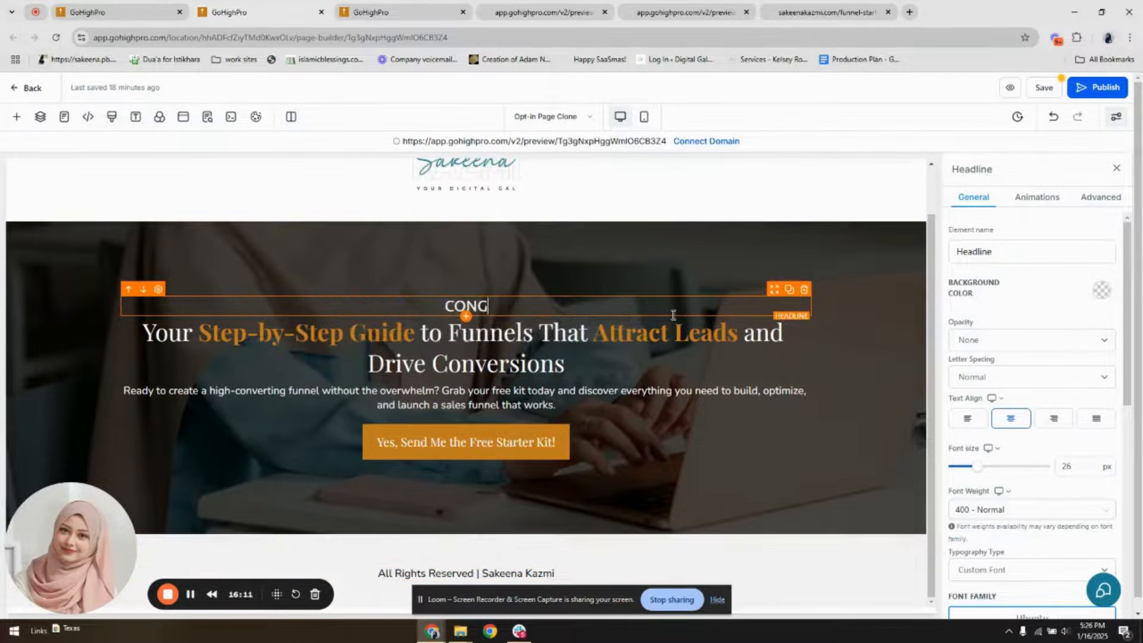
type("RATULATIONS!")
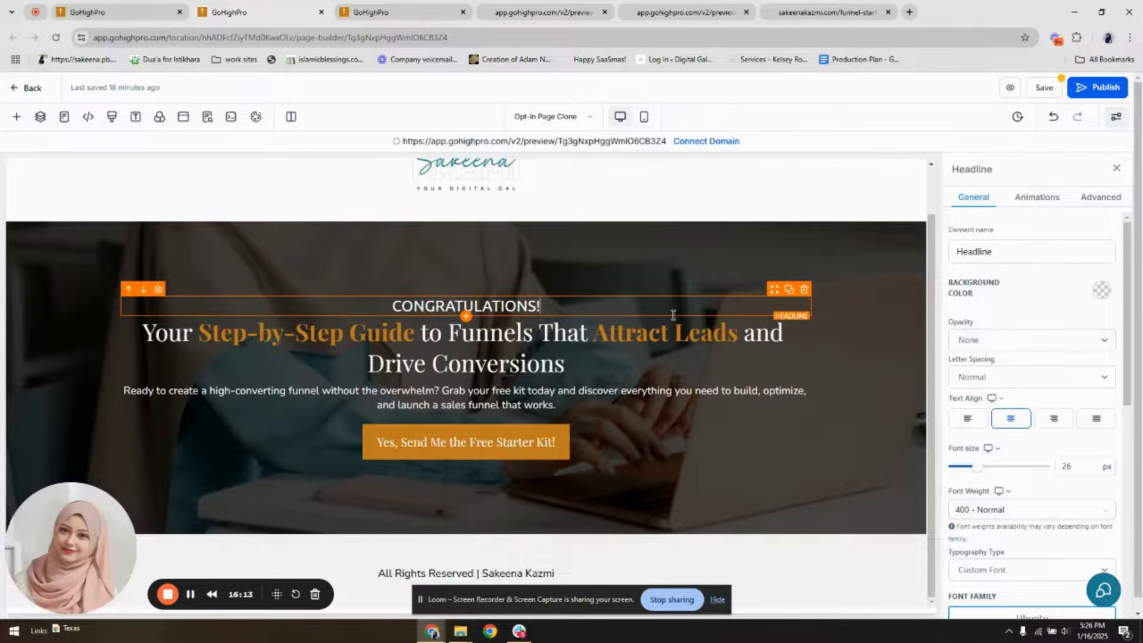
Replace the hero's main headline with "Your Kit is on its Way to your Inbox!!!"
left_click(677, 351)
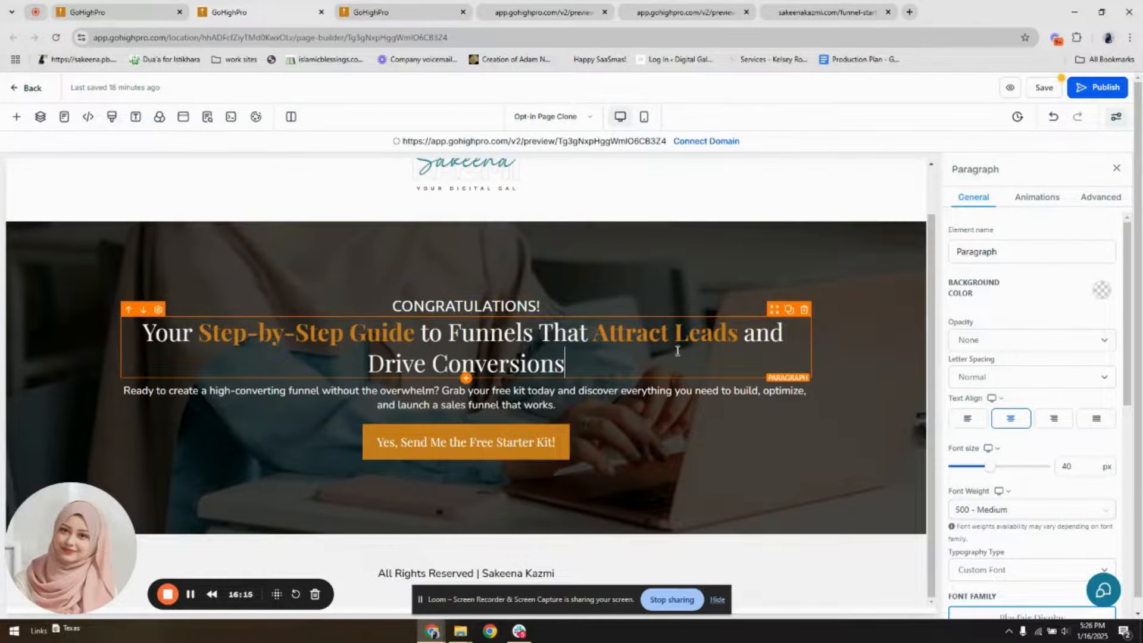
key("ctrl+a")
type("yOUR")
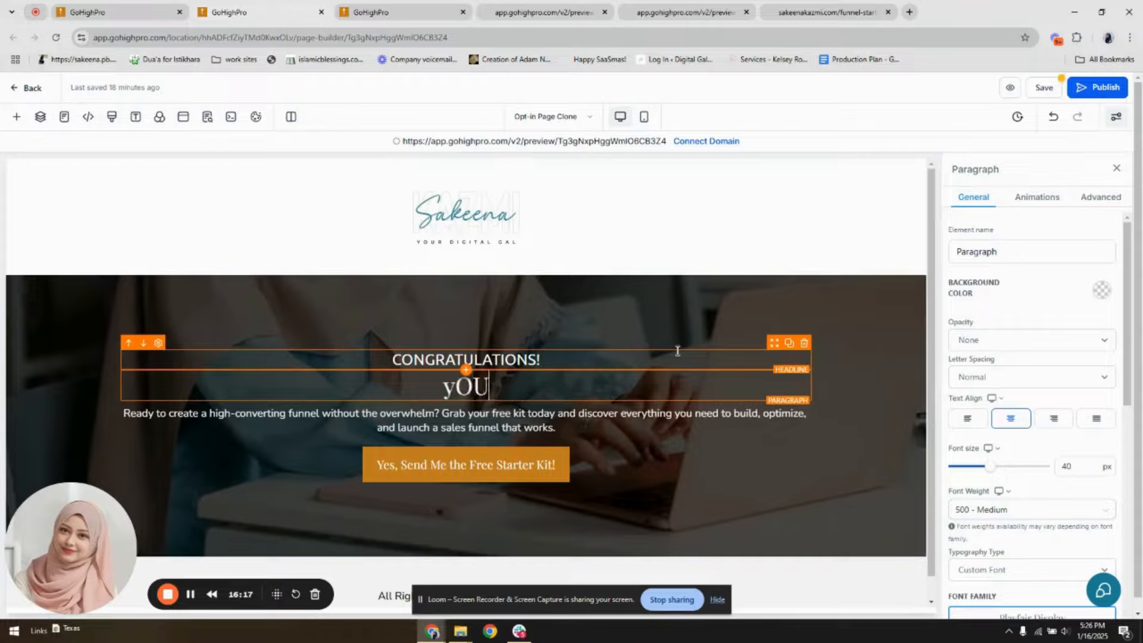
key("BackSpace")
key("BackSpace")
key("BackSpace")
key("BackSpace")
type("Your ")
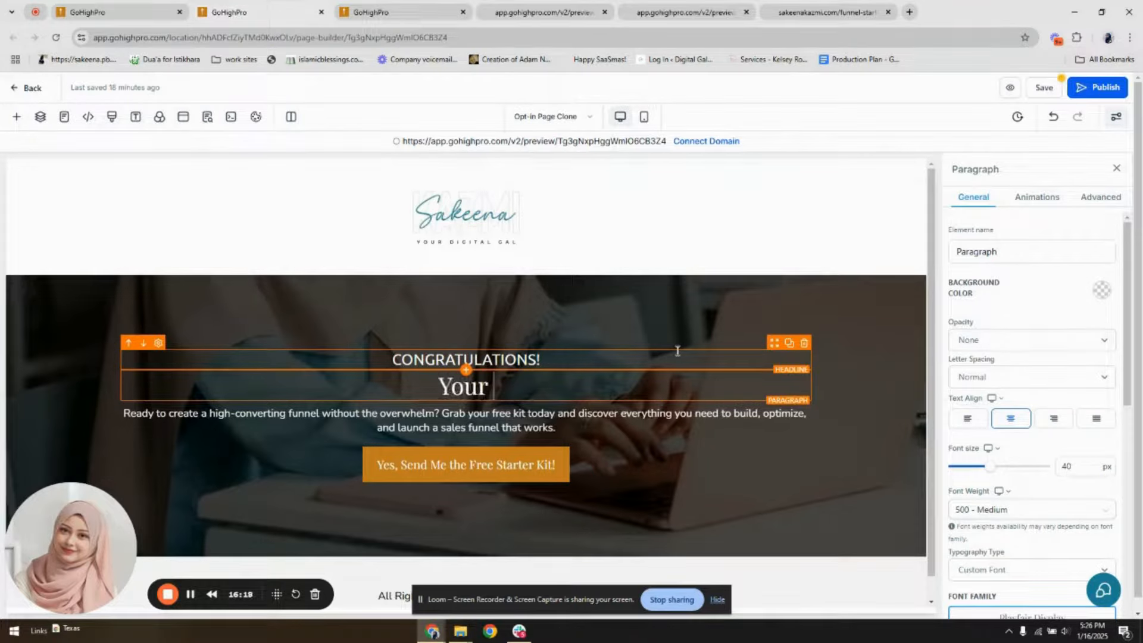
type("Kit is on i")
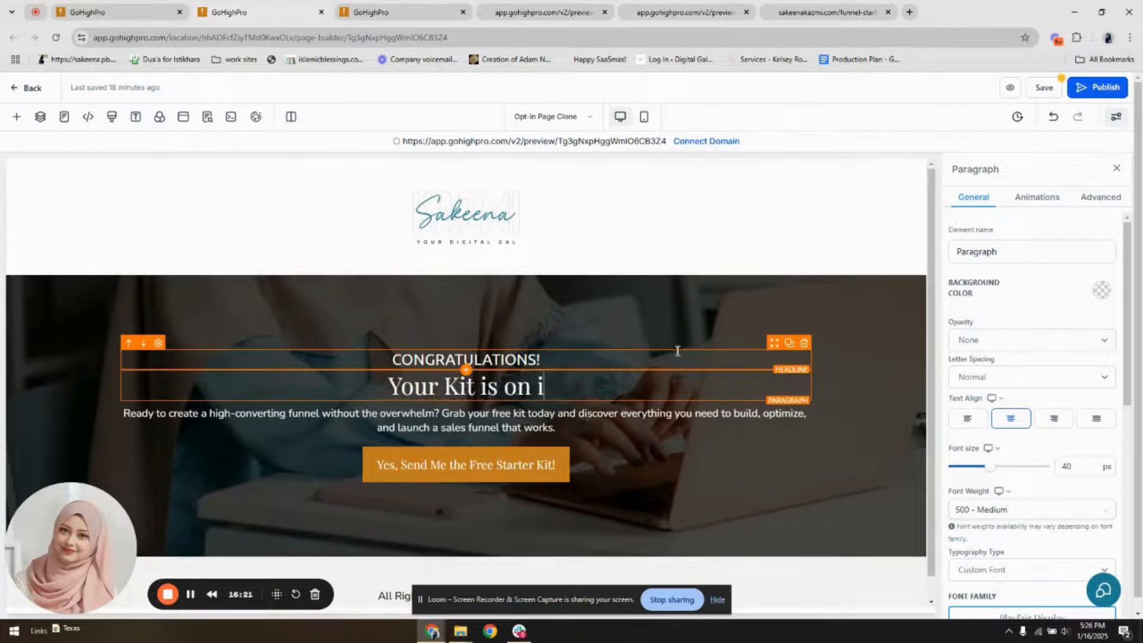
type("ts Way to you")
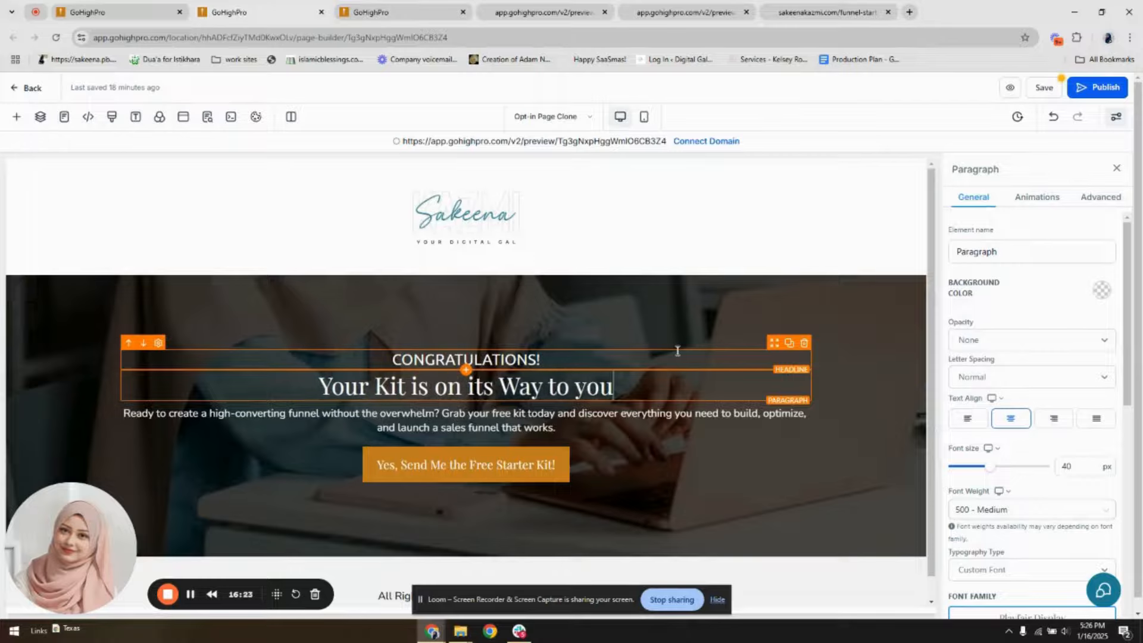
type("r Inbox")
type("!!!")
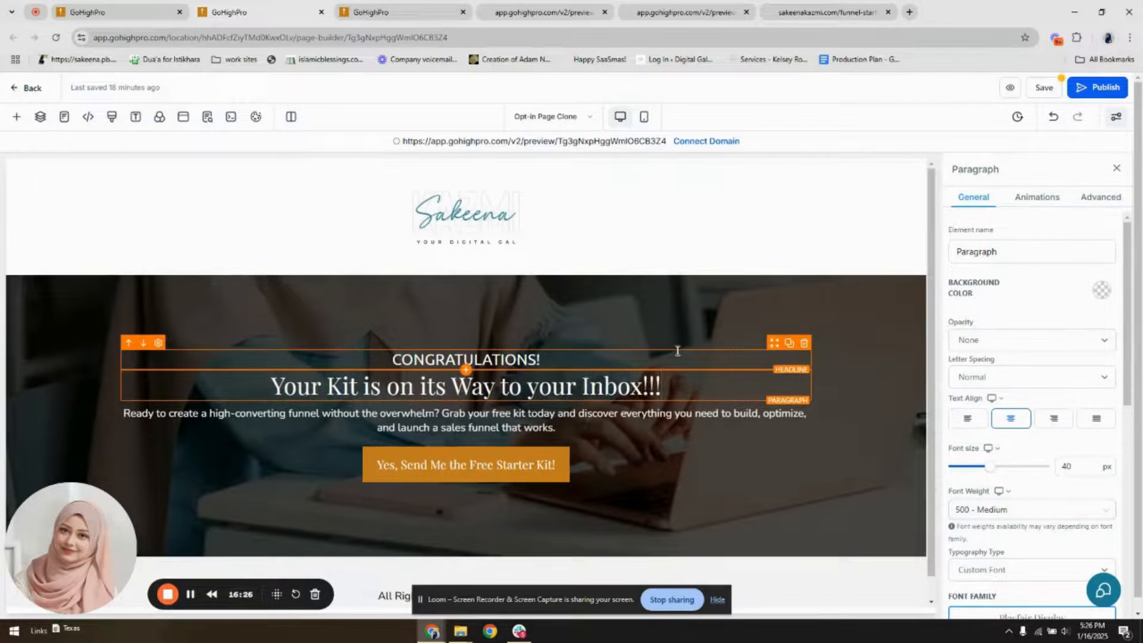
Replace the hero's description paragraph with "Don't forget to check your junk or spam folder!"
left_click(652, 426)
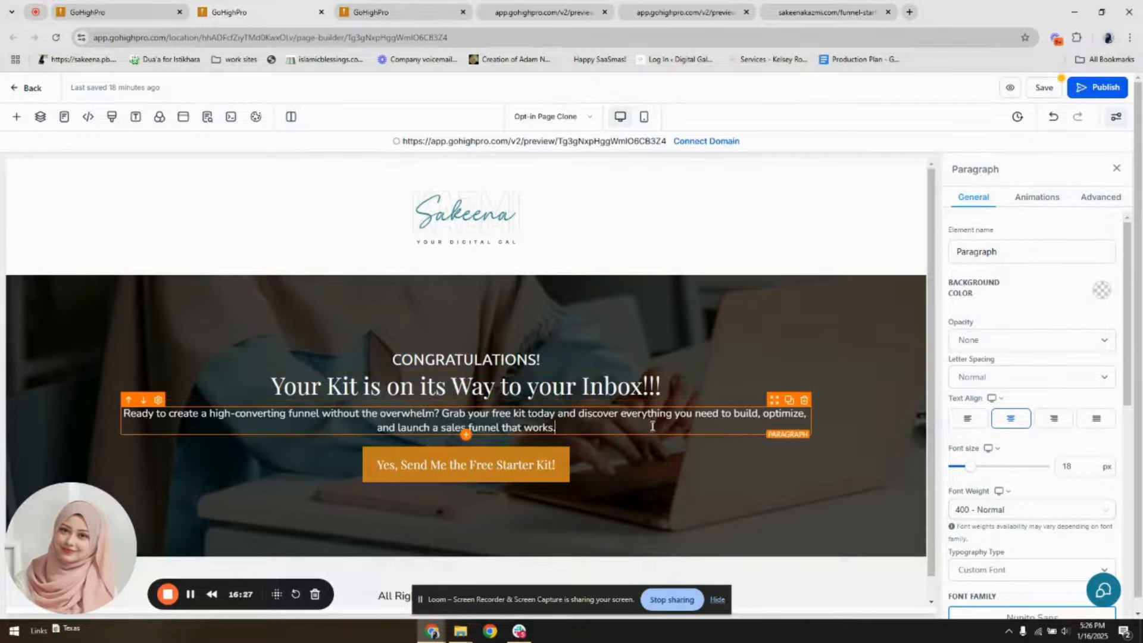
key("ctrl+a")
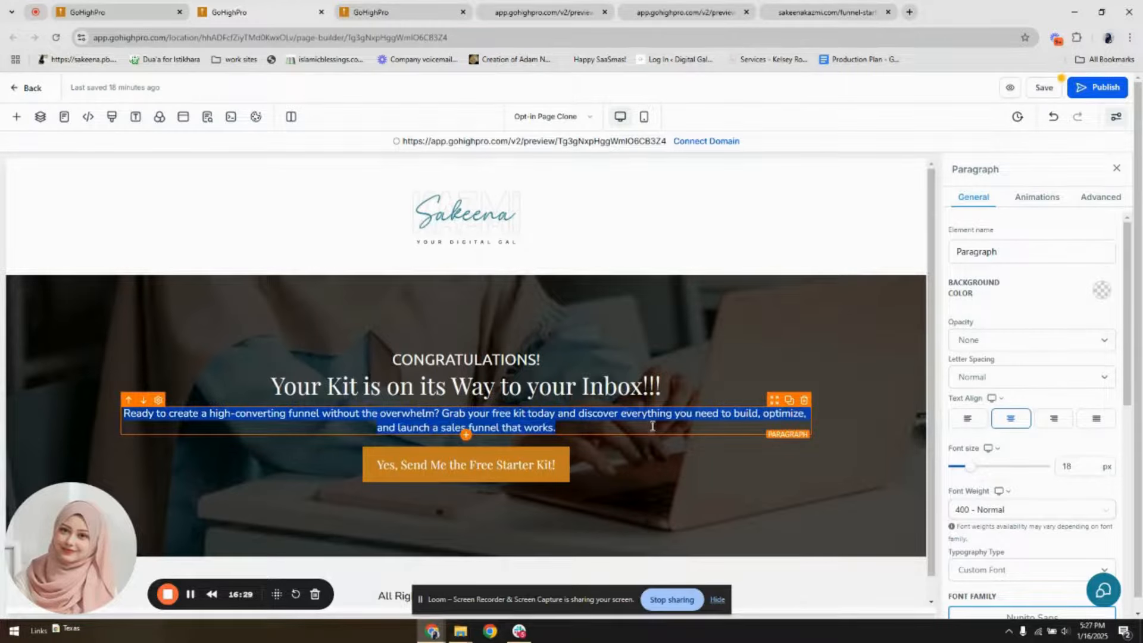
type("Don't forg")
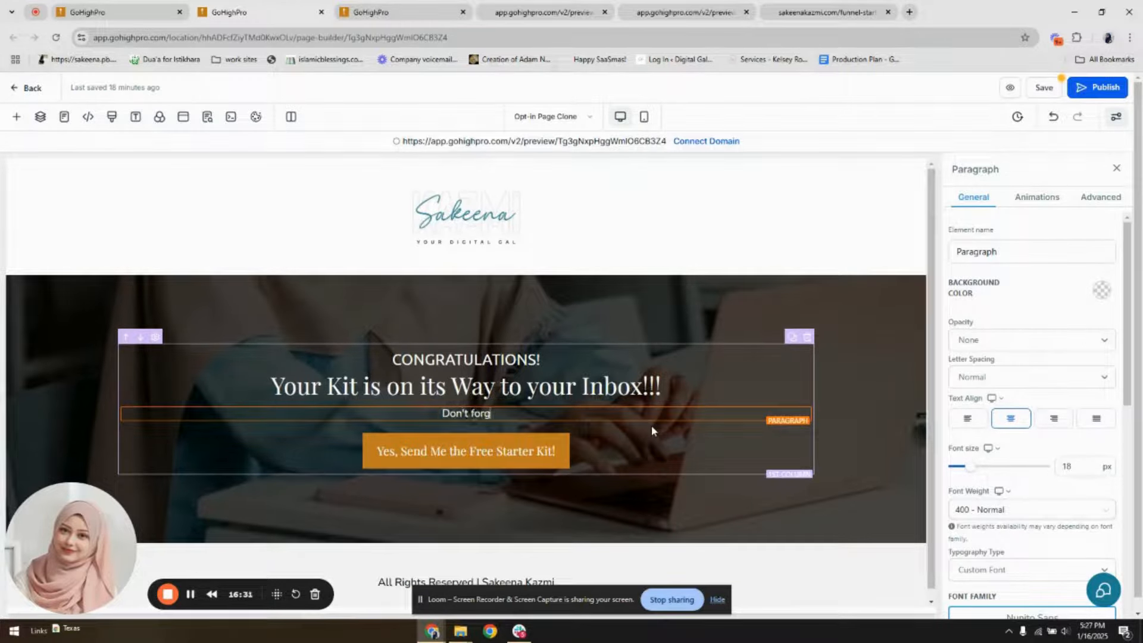
type("et to check you")
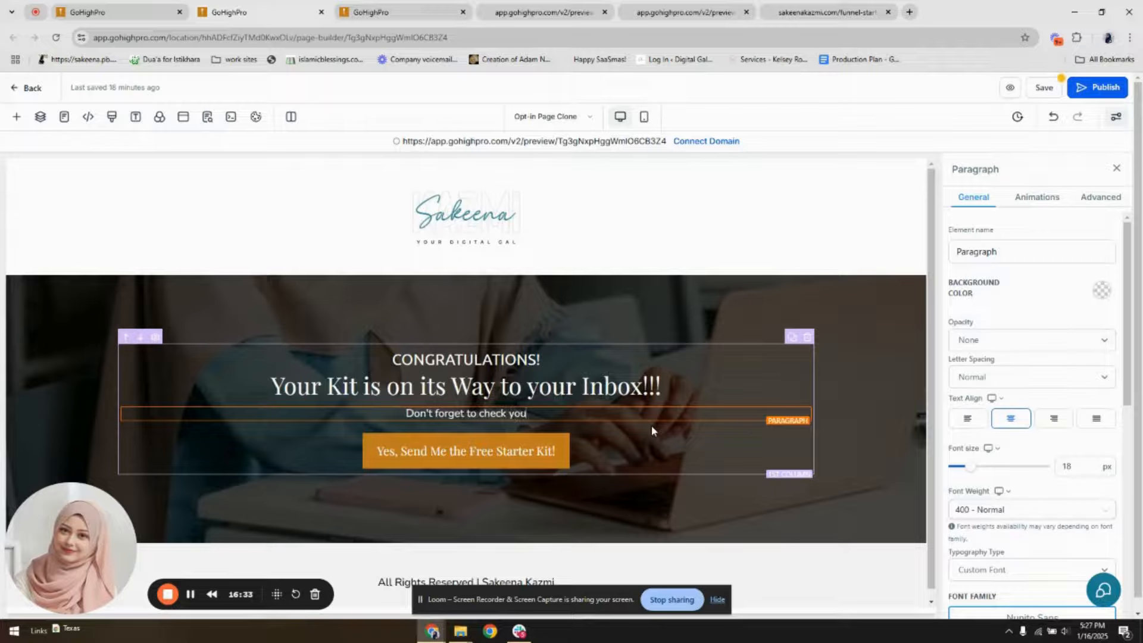
type("r junk or spam")
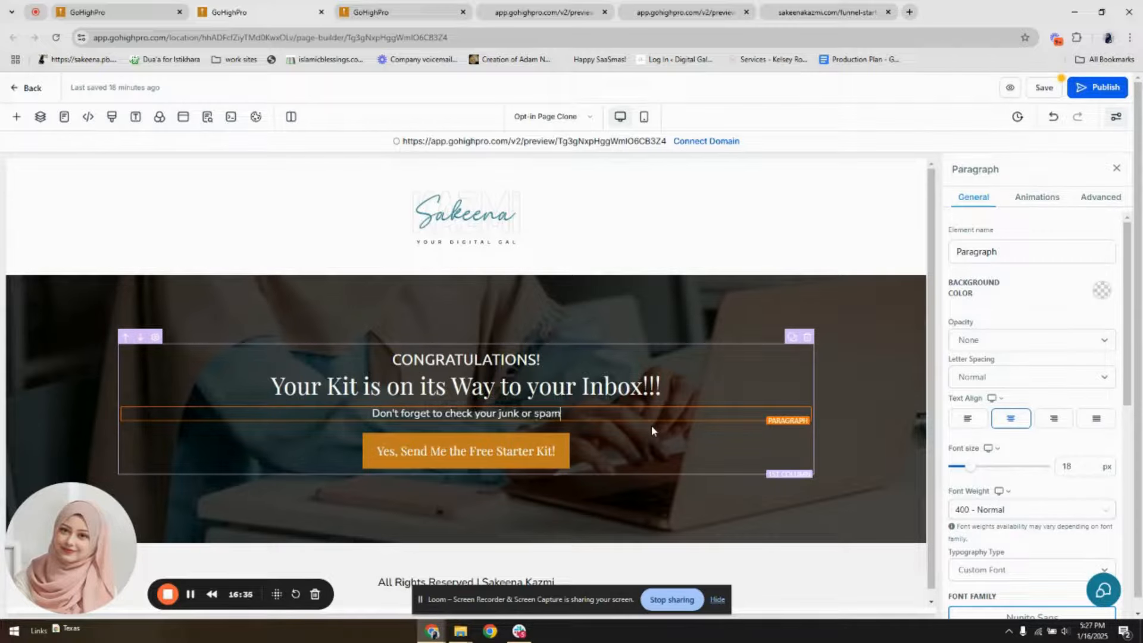
type(" folder!")
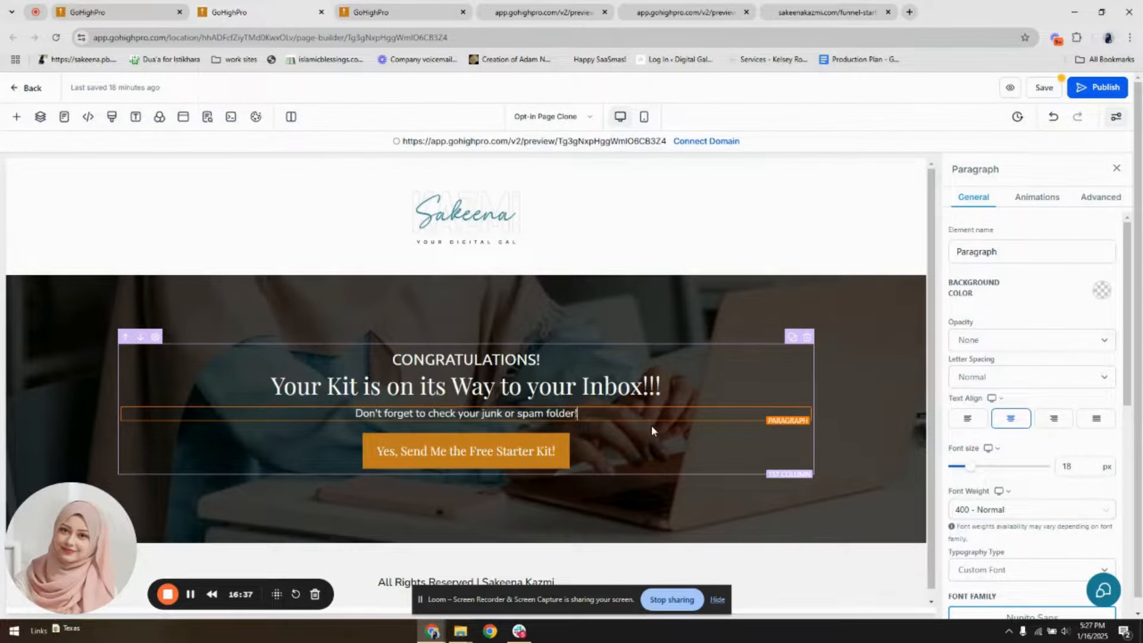
Change the hero button's text to "Join My Community"
left_click(538, 464)
scroll(998, 451, "down", 10)
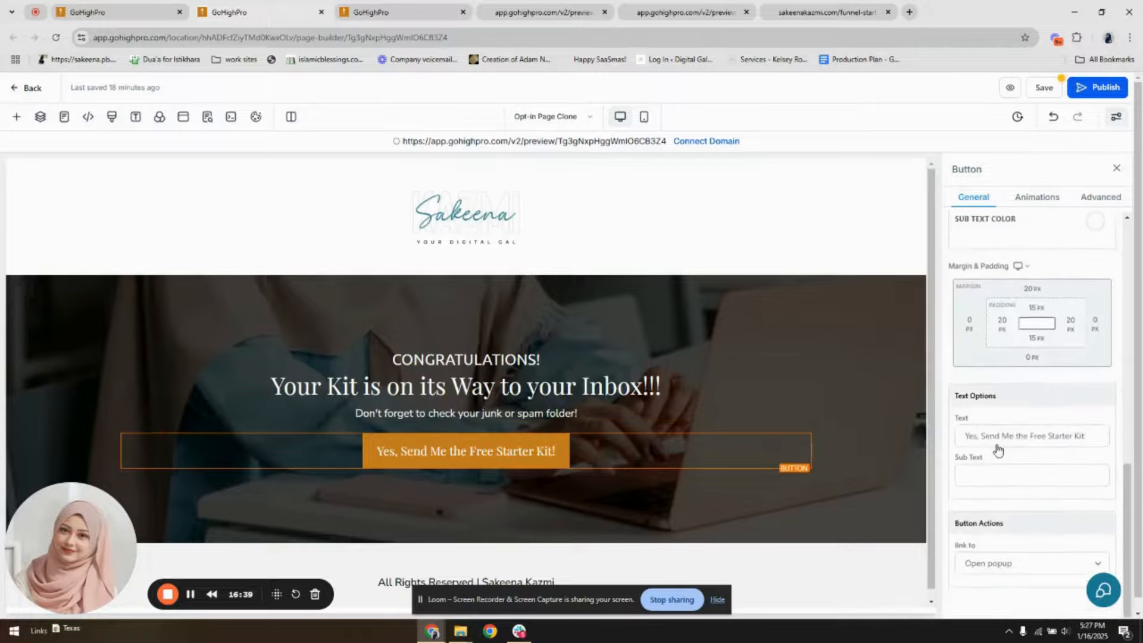
triple_click(1016, 436)
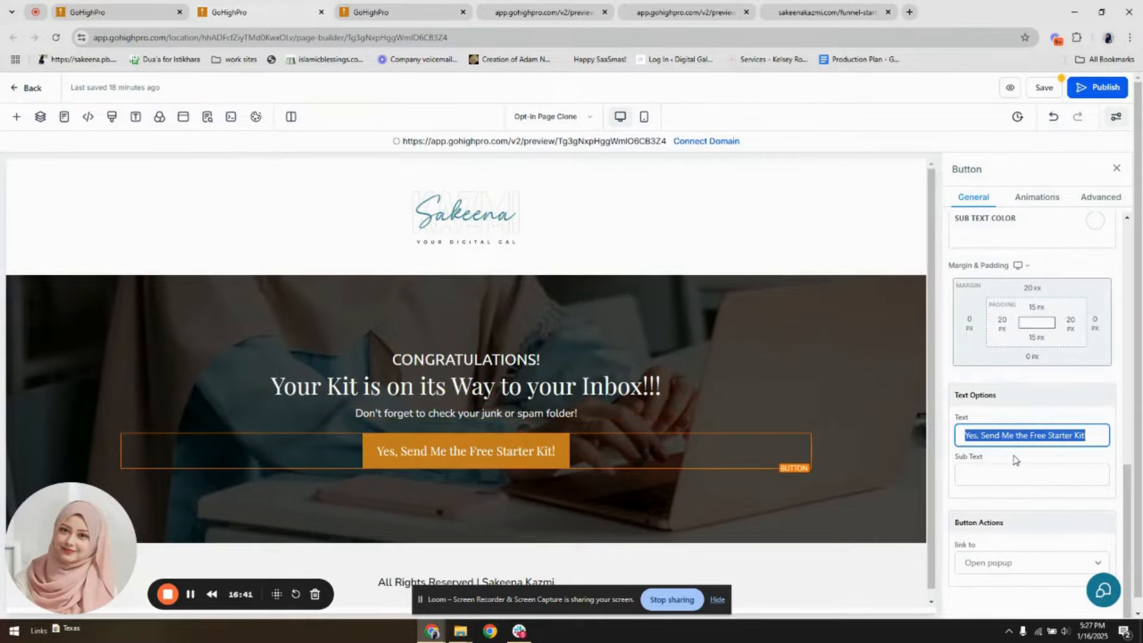
type("Vist My")
key("BackSpace")
key("BackSpace")
key("BackSpace")
key("BackSpace")
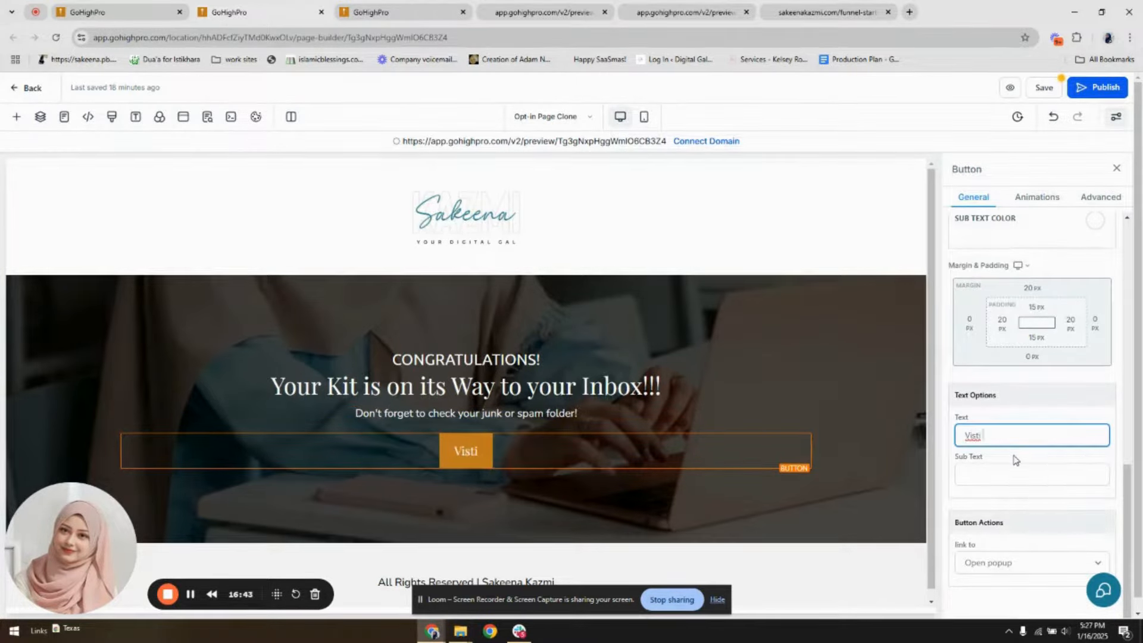
type("it Web")
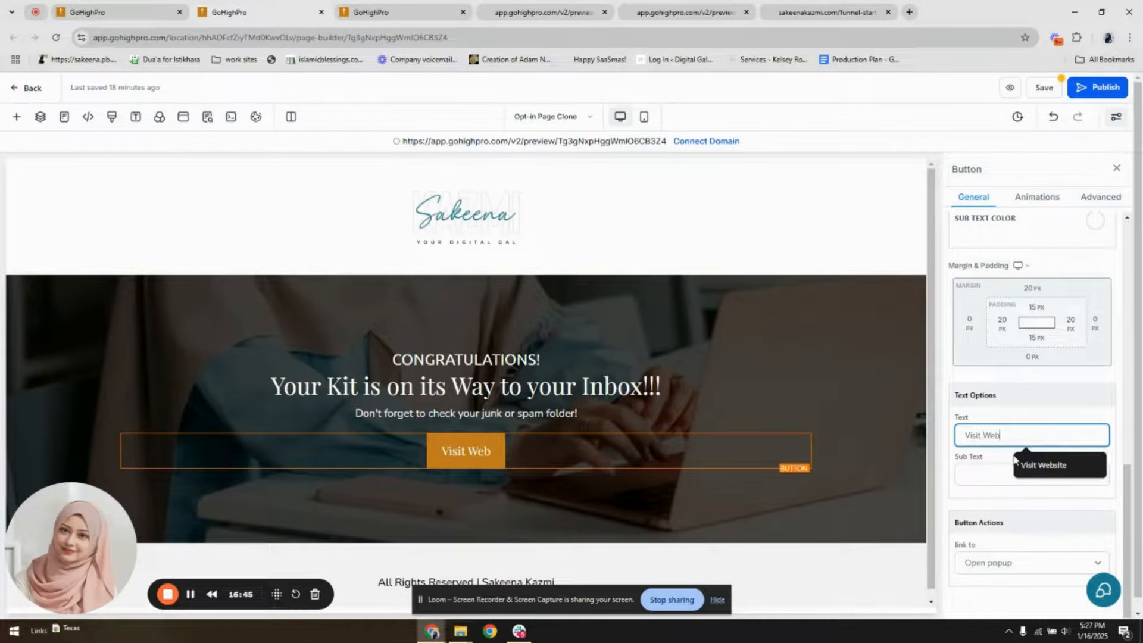
key("BackSpace")
key("BackSpace")
key("BackSpace")
key("BackSpace")
key("BackSpace")
key("BackSpace")
key("BackSpace")
key("BackSpace")
type("J")
key("BackSpace")
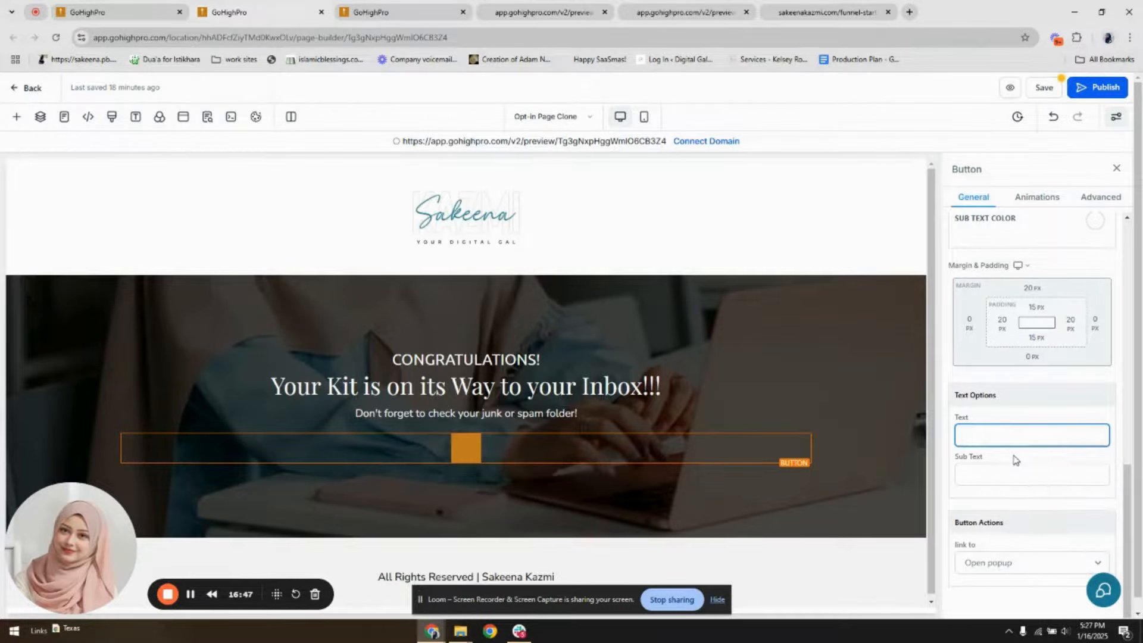
type("Join My C")
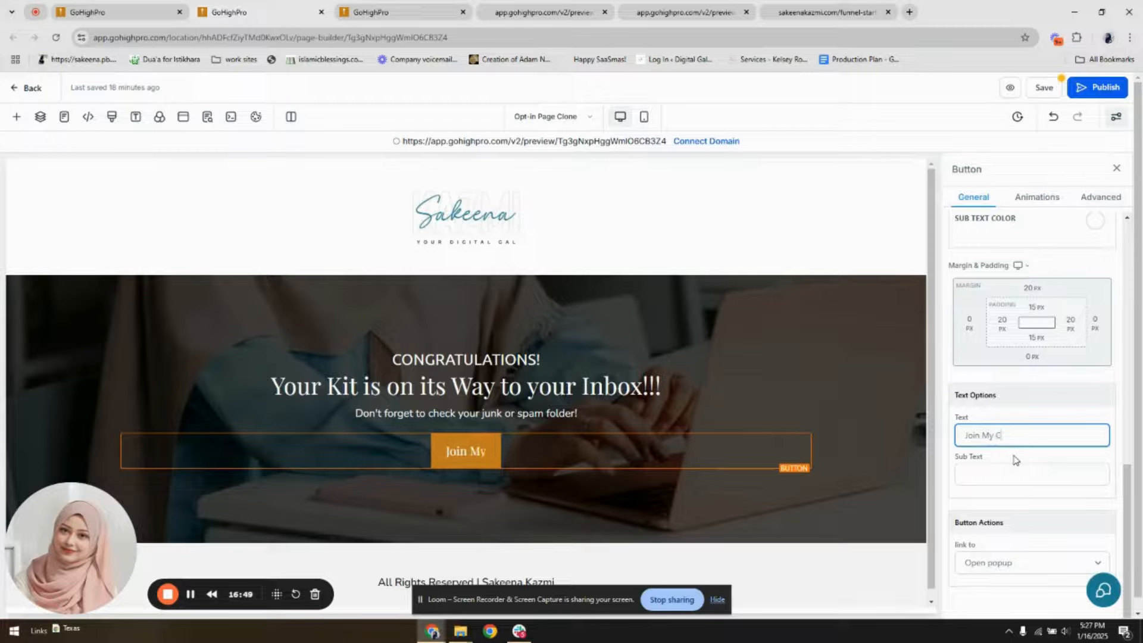
type("ommunity")
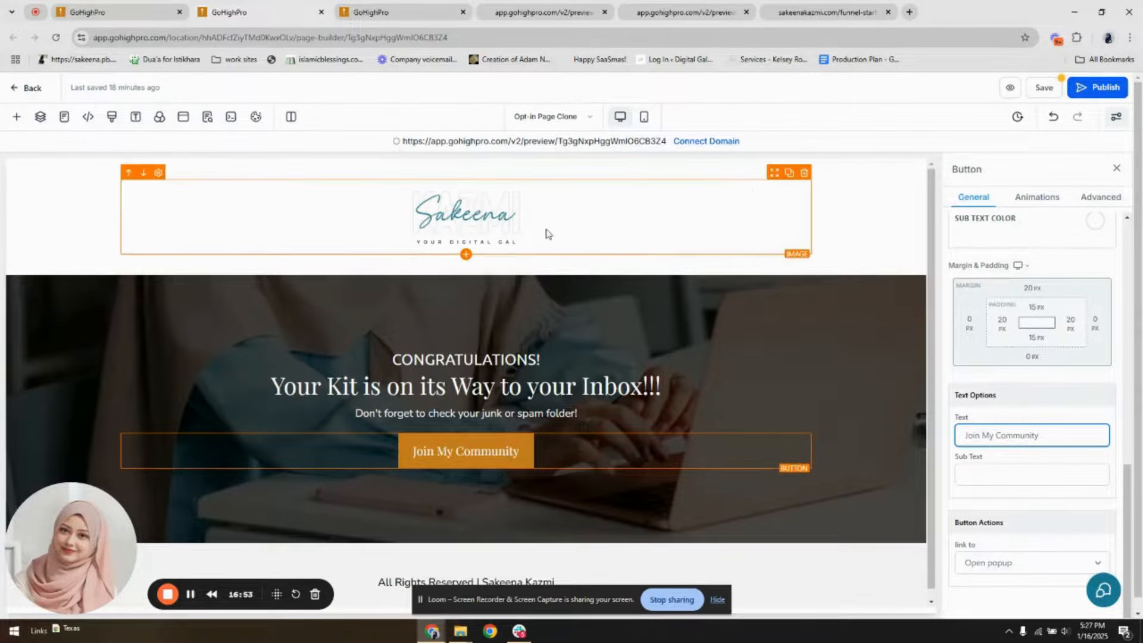
Move the logo image from the header to the footer, above the "All Rights Reserved" line
left_click_drag(774, 173, 644, 500)
scroll(845, 252, "down", 2)
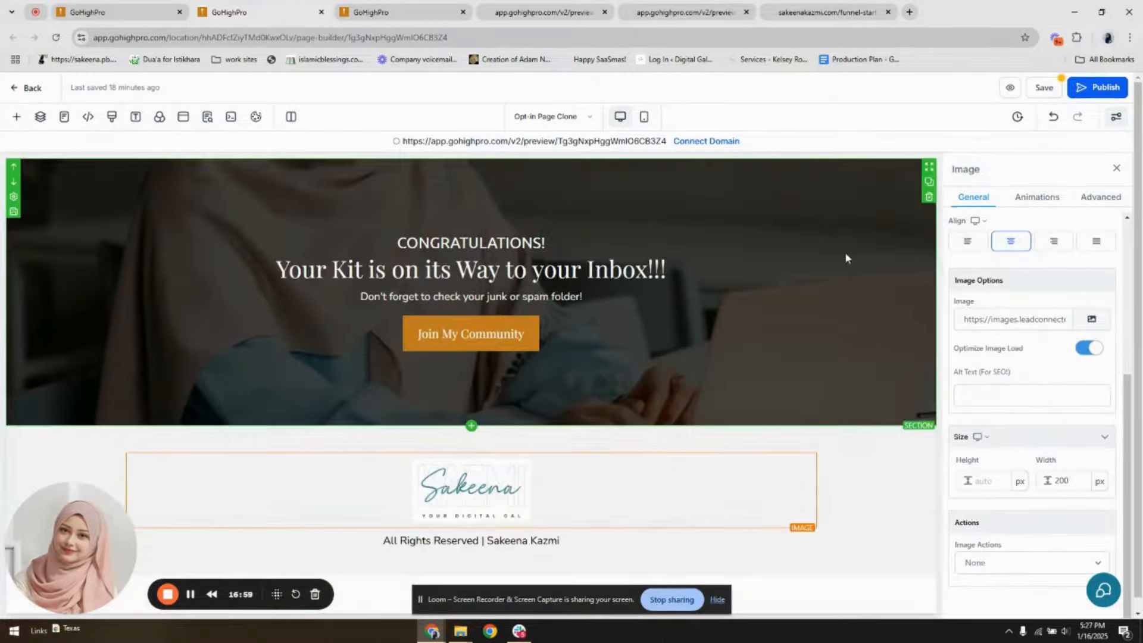
Set the hero section's top and bottom padding to 140 px each
left_click(845, 252)
left_click(1035, 244)
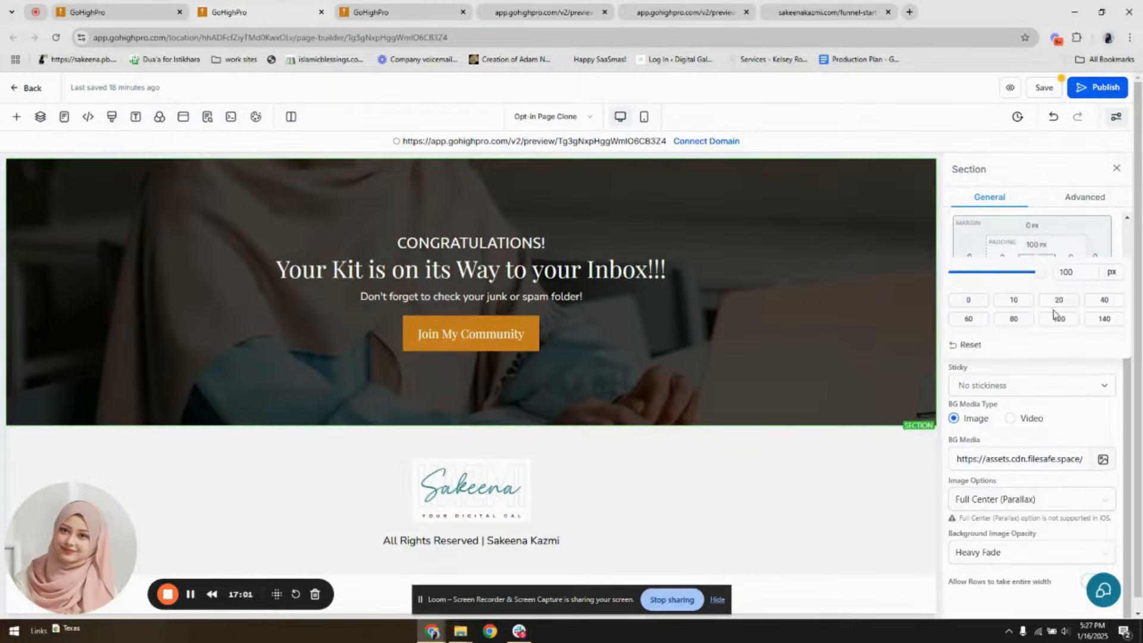
left_click(1102, 322)
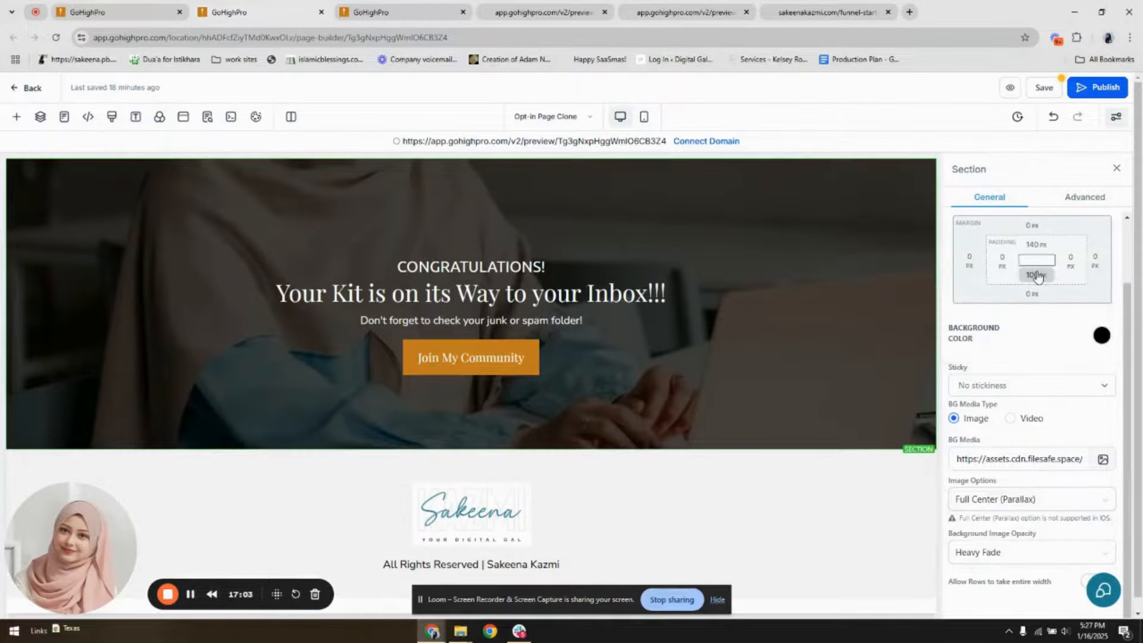
left_click(1036, 275)
left_click(1103, 347)
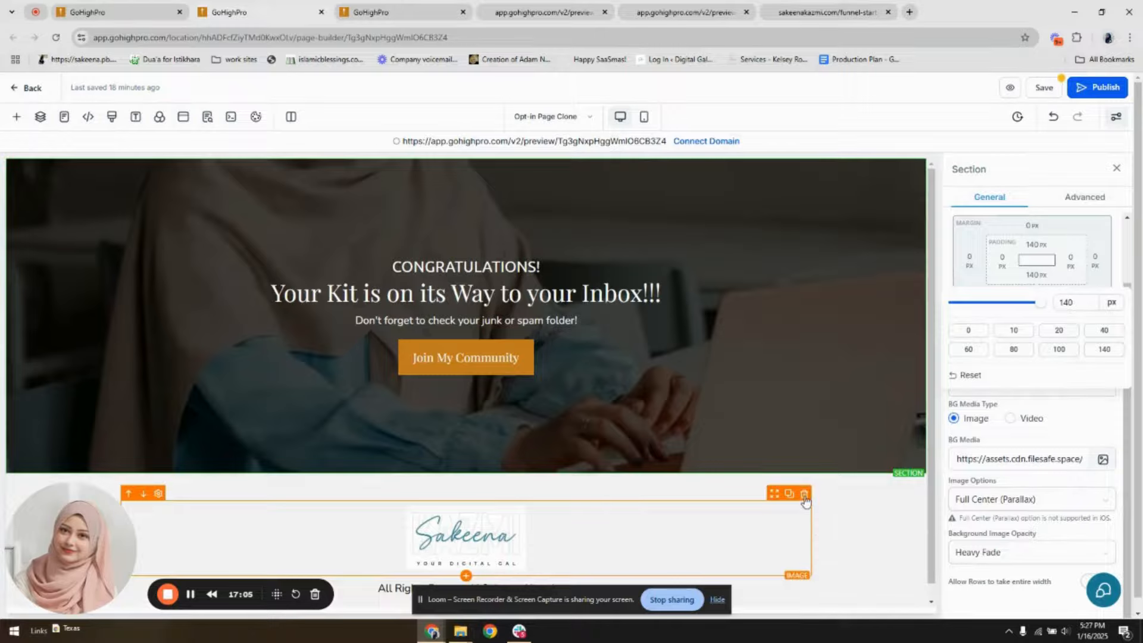
Delete the logo image from the footer and save the Opt-in Page Clone
left_click(804, 495)
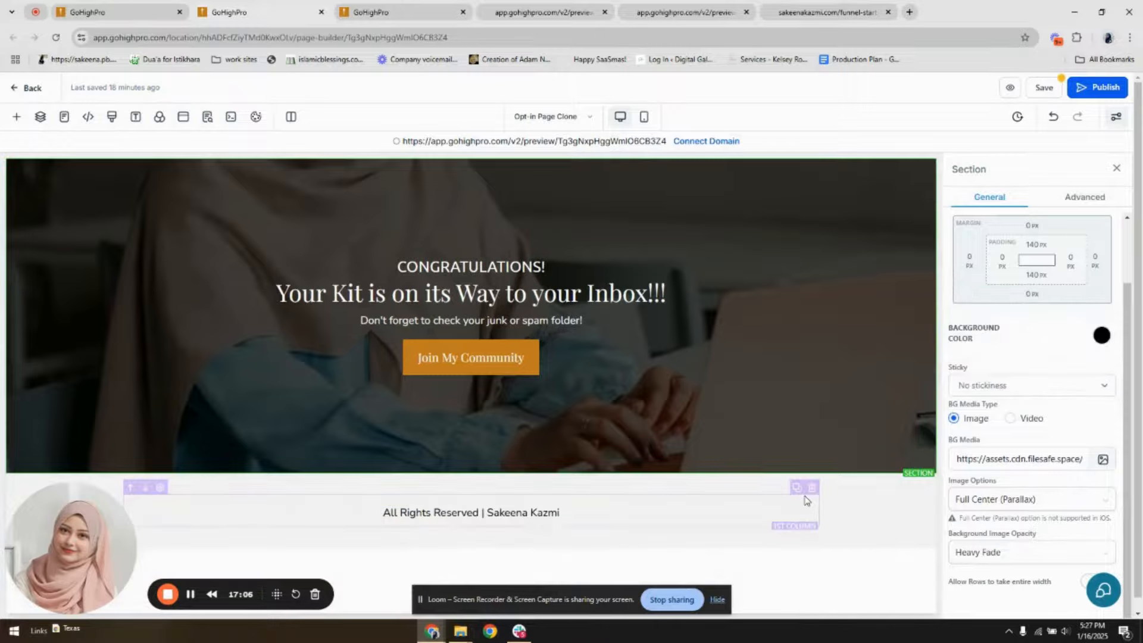
left_click(1051, 90)
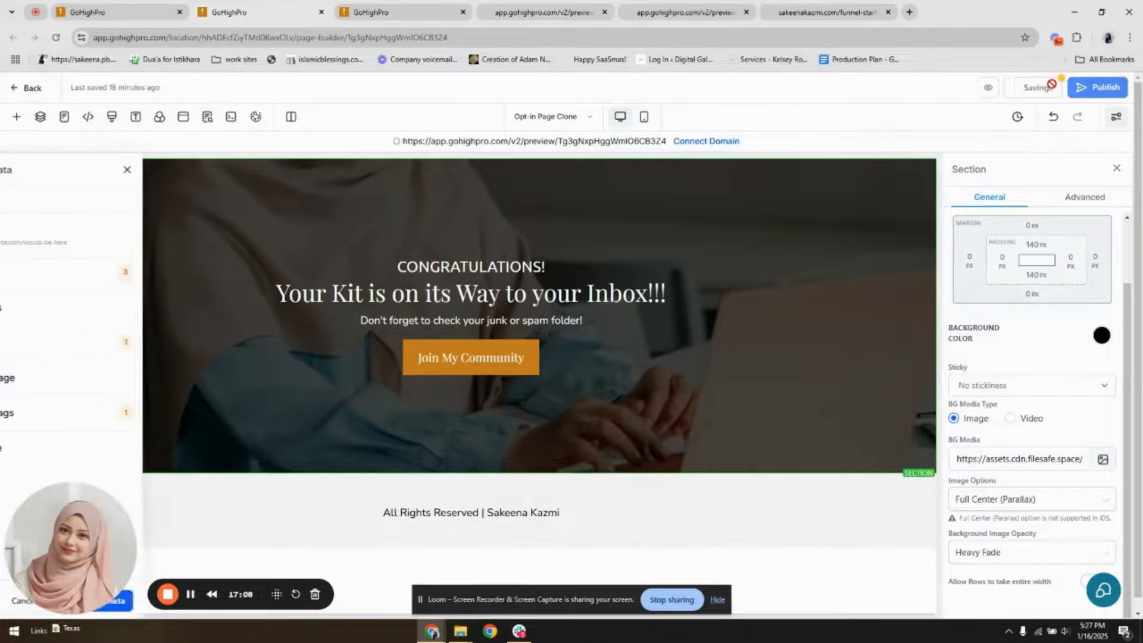
In the reloaded opt-in page preview, open the Starter Kit popup form and enter a test first and last name
left_click(500, 8)
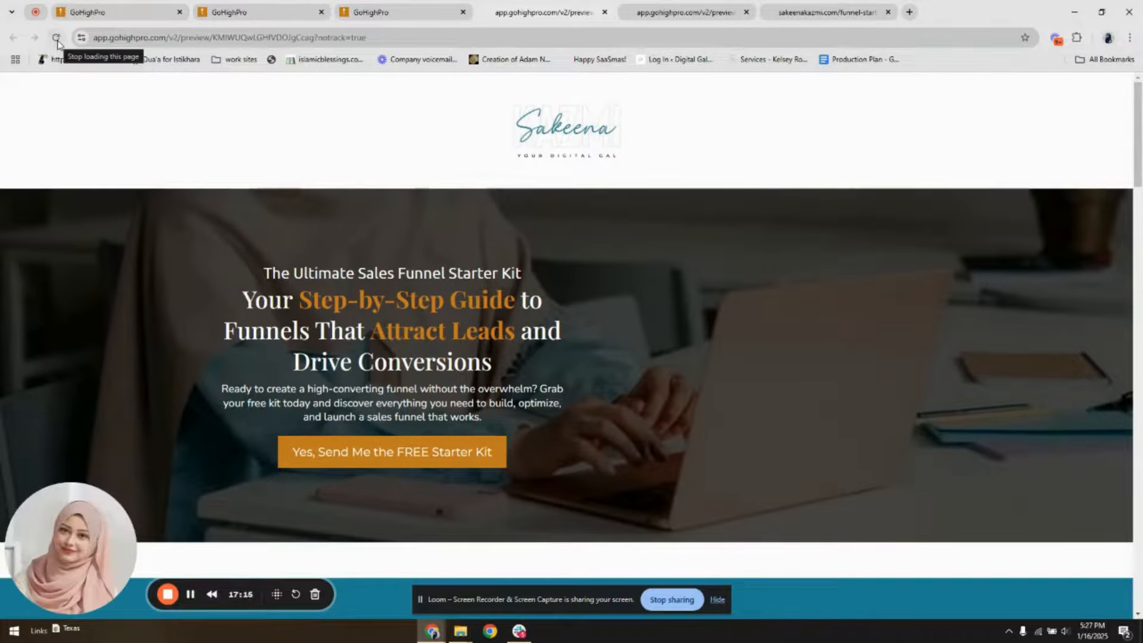
left_click(399, 459)
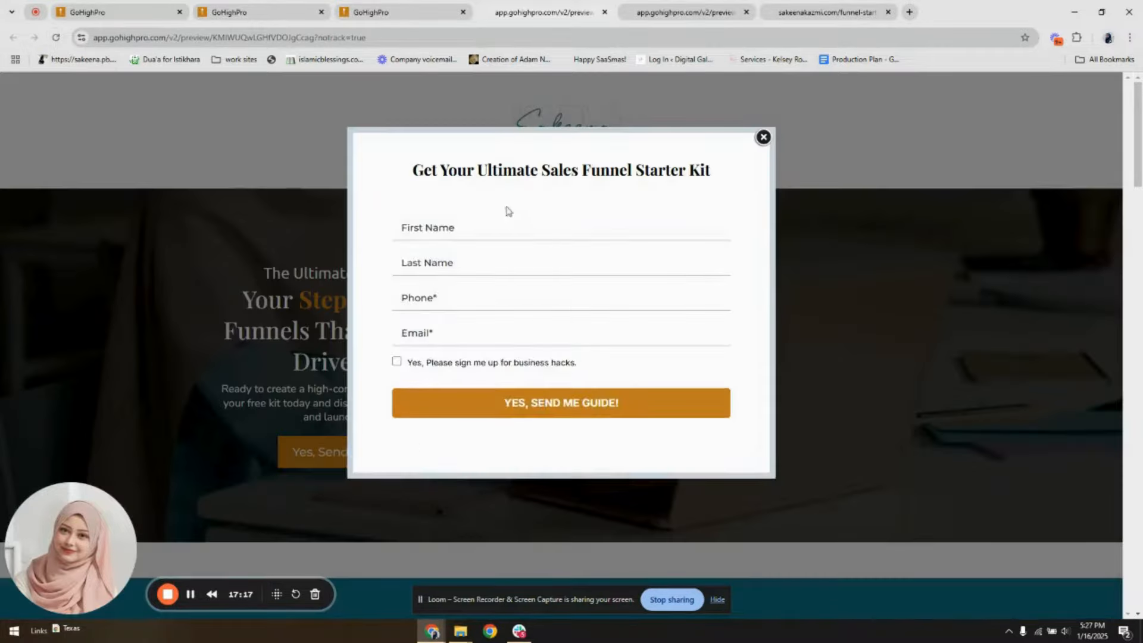
left_click(497, 225)
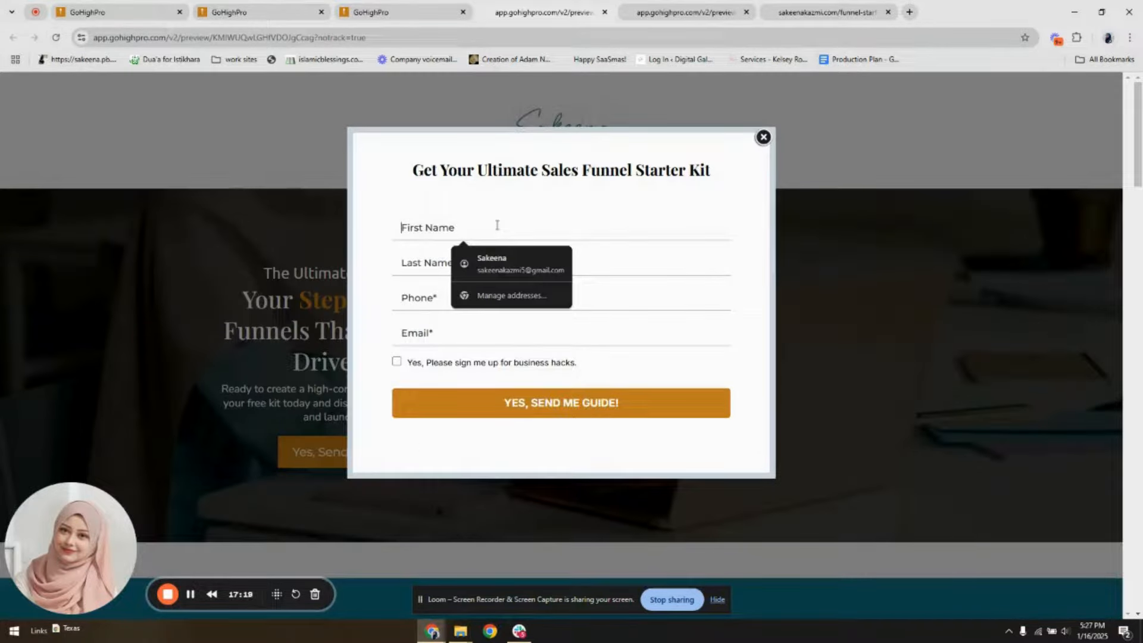
type("Sakeena")
left_click(427, 260)
type("Demo")
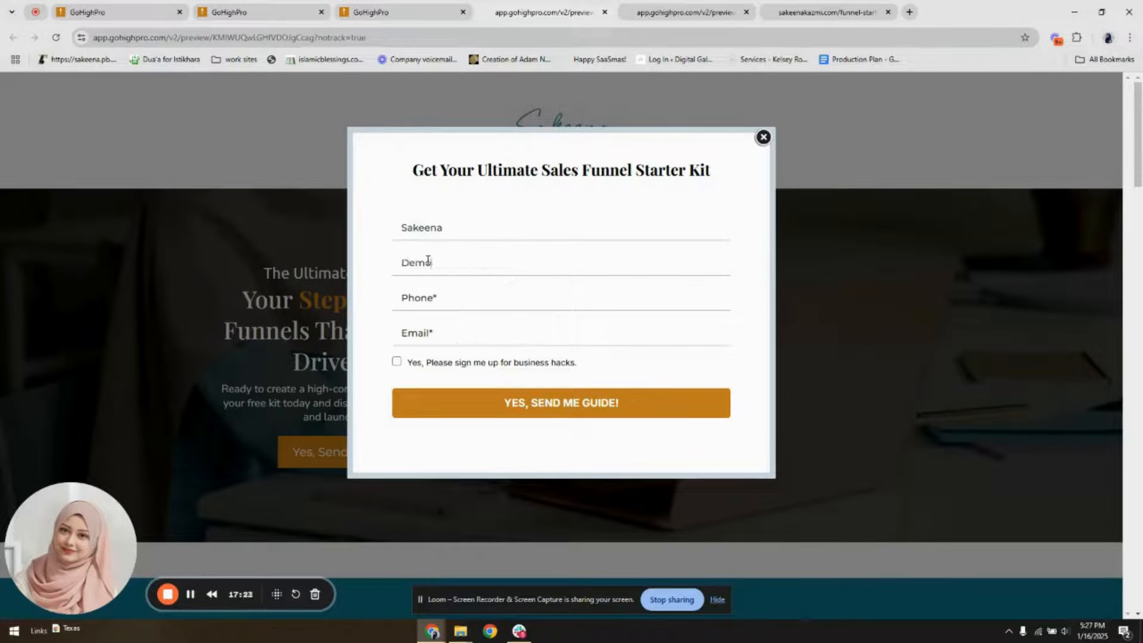